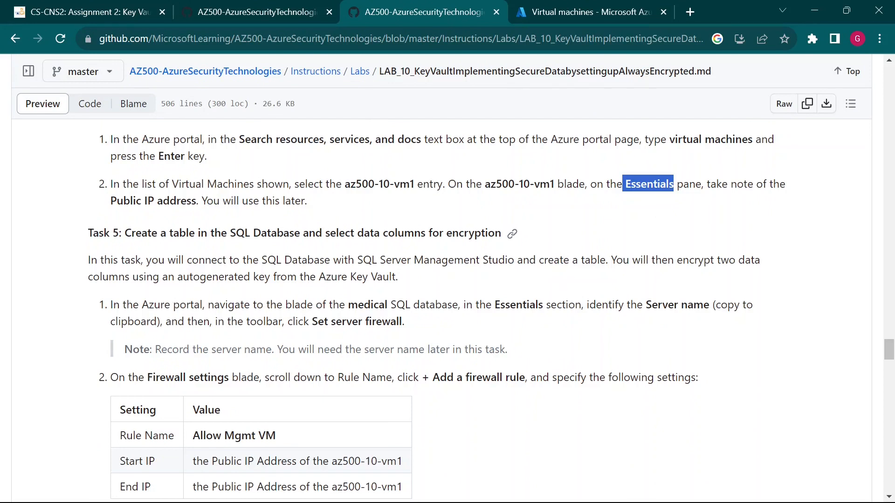
Step: Read the Task 5 introduction and the step about the medical SQL database in the lab instructions
{"action": "left_click", "coordinate": [544, 294]}
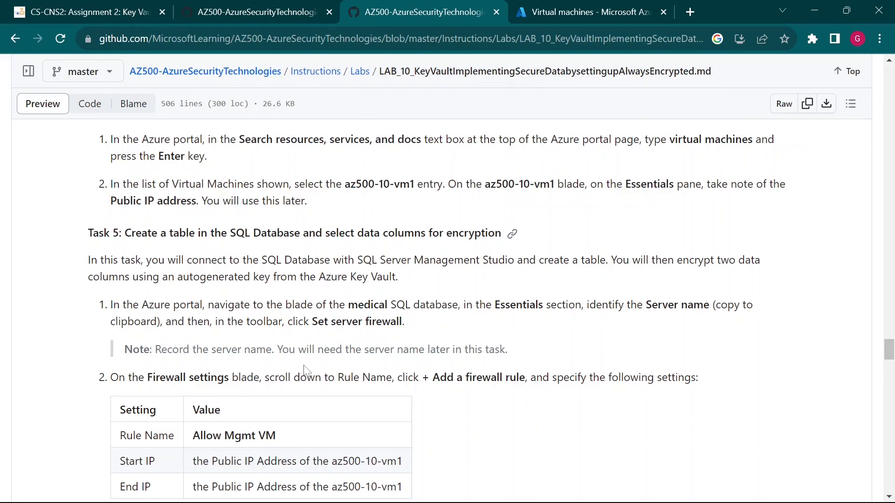
{"action": "scroll", "coordinate": [305, 370], "scroll_direction": "down", "scroll_amount": 1}
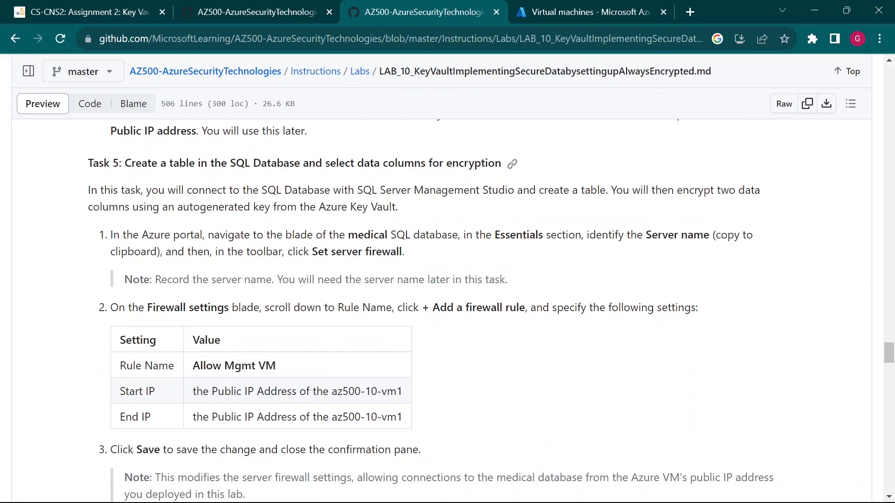
{"action": "left_click_drag", "start_coordinate": [454, 190], "coordinate": [498, 190]}
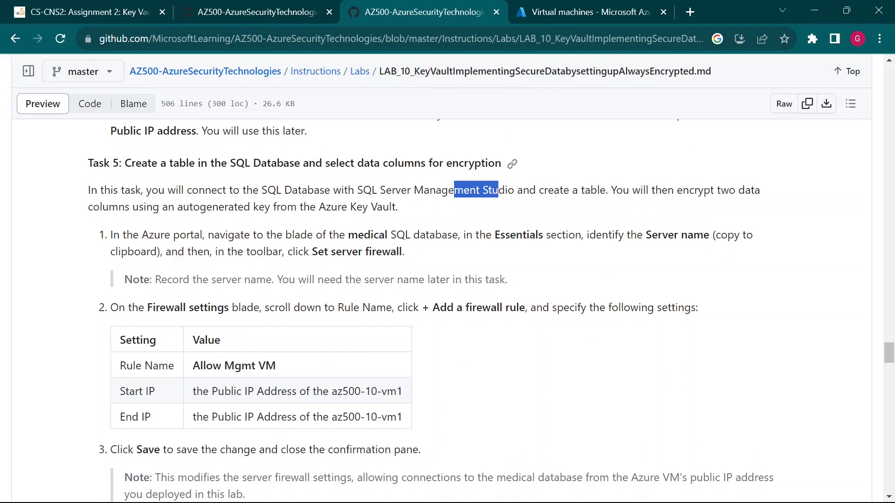
{"action": "left_click", "coordinate": [514, 203]}
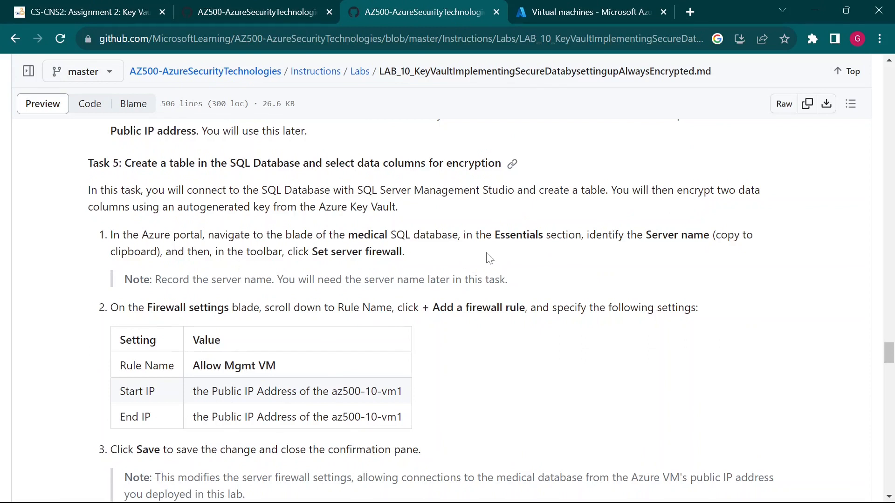
{"action": "left_click_drag", "start_coordinate": [348, 235], "coordinate": [429, 236]}
Step: In the Azure portal, open the medical database from the SQL databases list
{"action": "left_click", "coordinate": [590, 12]}
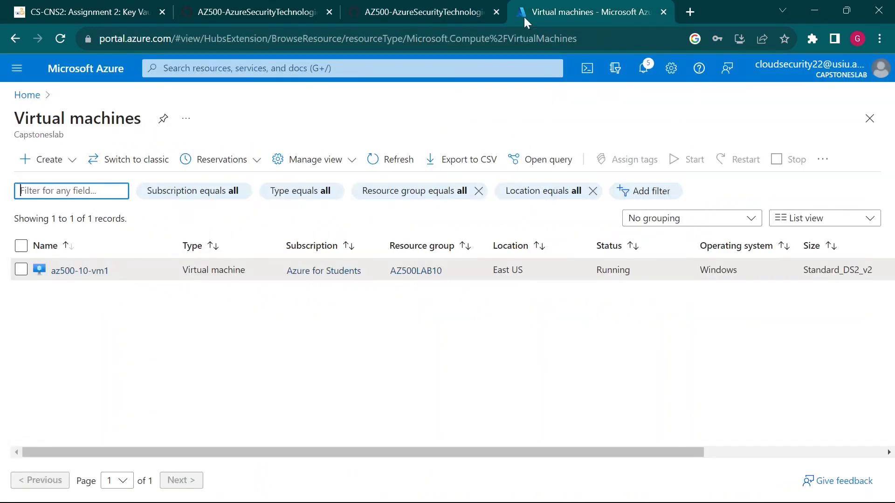
{"action": "left_click", "coordinate": [17, 68]}
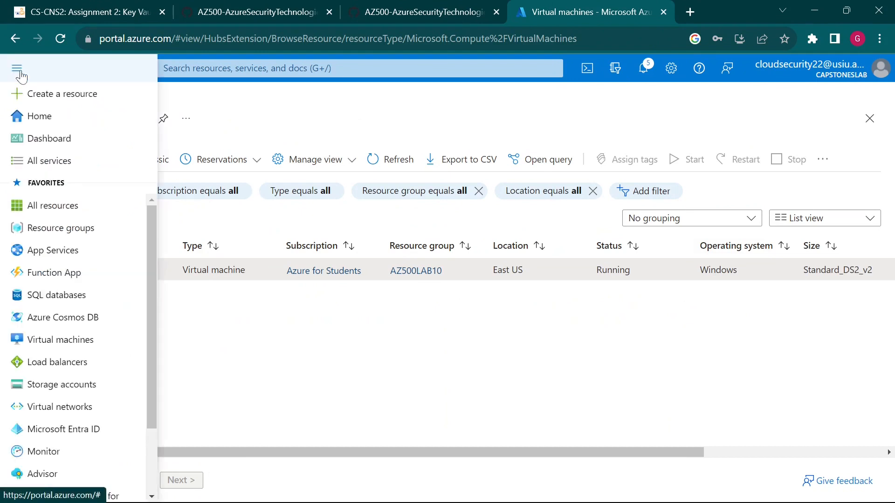
{"action": "left_click", "coordinate": [235, 122]}
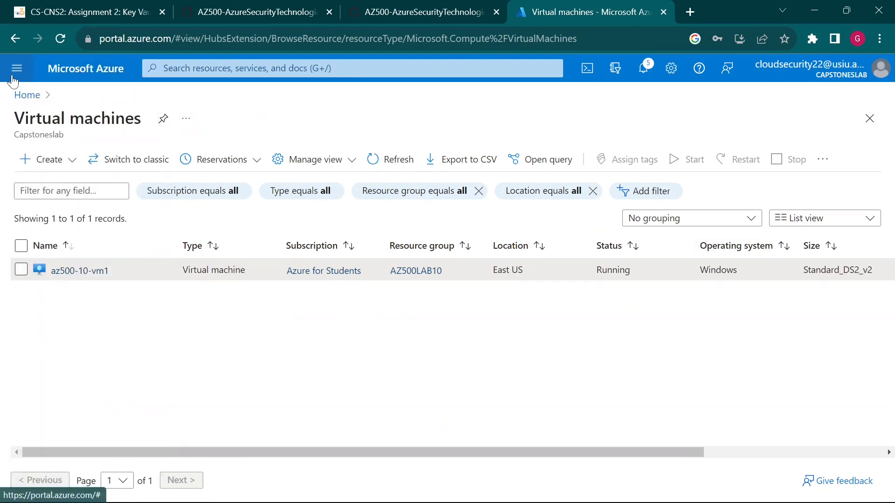
{"action": "left_click", "coordinate": [17, 68]}
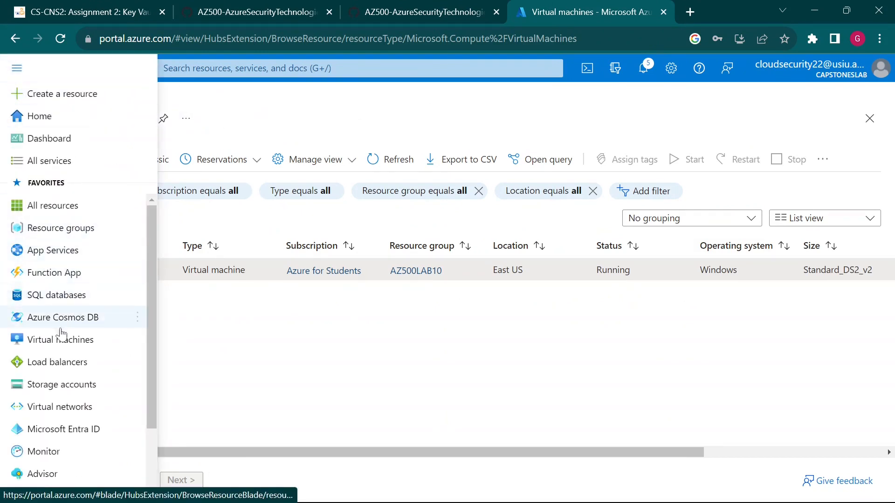
{"action": "mouse_move", "coordinate": [90, 305]}
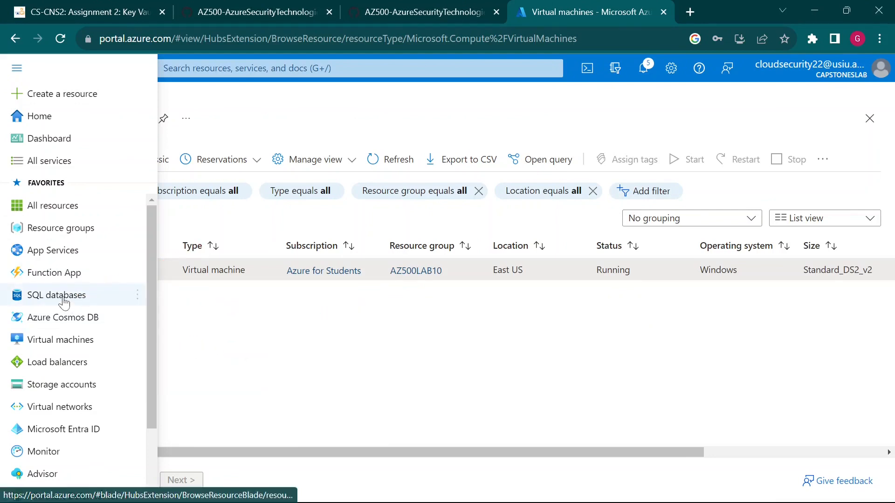
{"action": "left_click", "coordinate": [65, 300]}
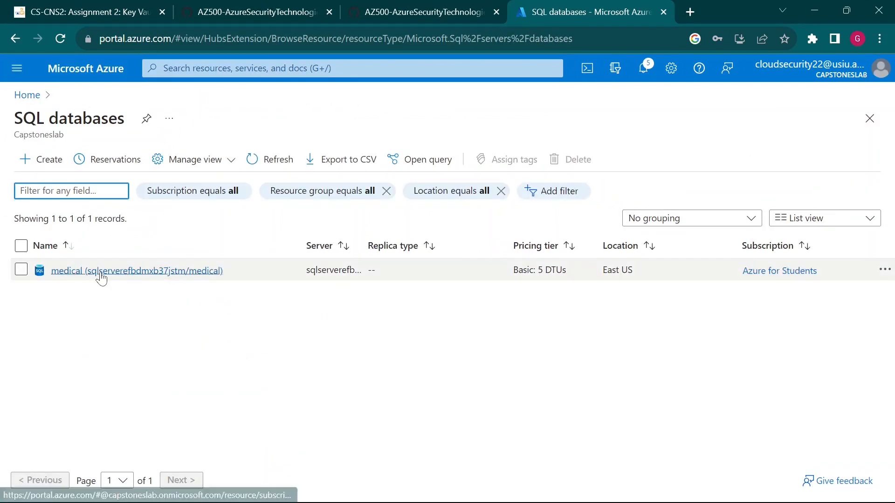
{"action": "left_click", "coordinate": [99, 272]}
{"action": "left_click", "coordinate": [195, 119]}
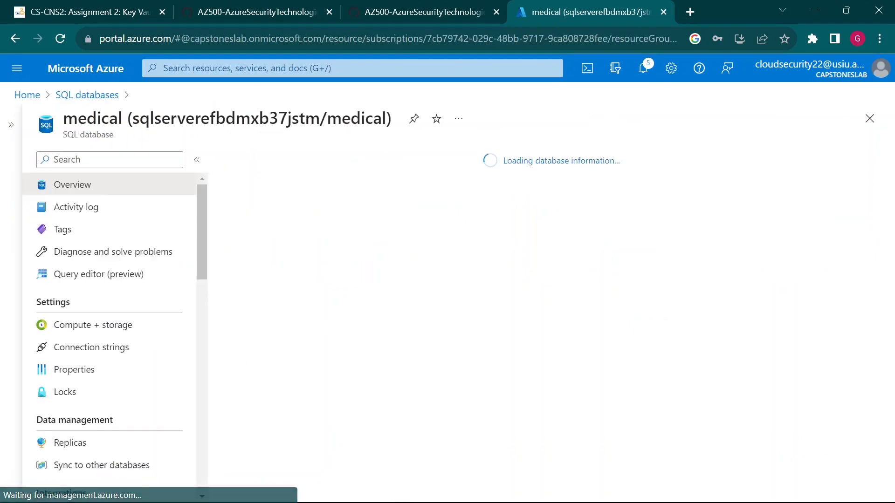
Step: Scroll through the medical database's menu, then go back to the lab instructions
{"action": "scroll", "coordinate": [140, 377], "scroll_direction": "down", "scroll_amount": 1}
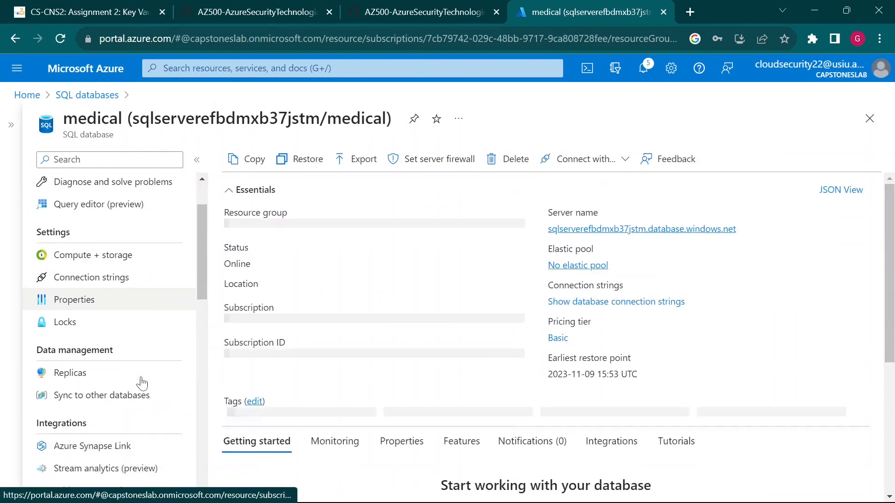
{"action": "scroll", "coordinate": [142, 383], "scroll_direction": "up", "scroll_amount": 1}
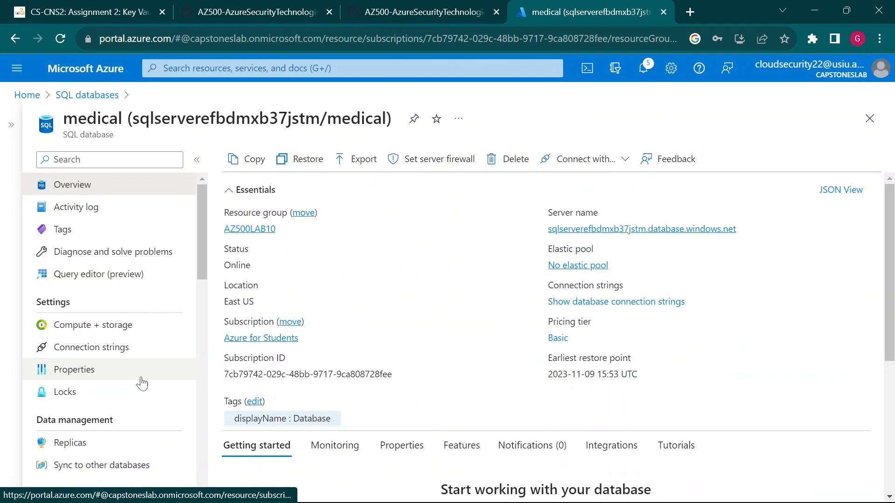
{"action": "scroll", "coordinate": [141, 383], "scroll_direction": "down", "scroll_amount": 2}
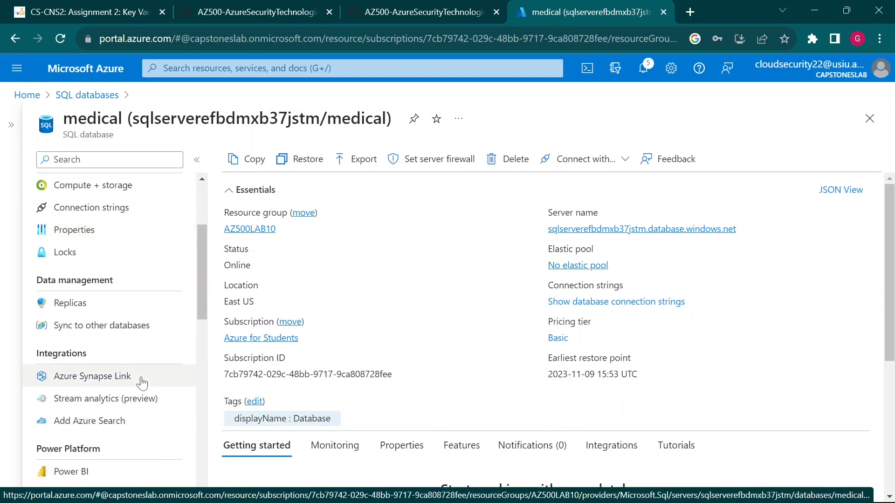
{"action": "scroll", "coordinate": [142, 383], "scroll_direction": "down", "scroll_amount": 1}
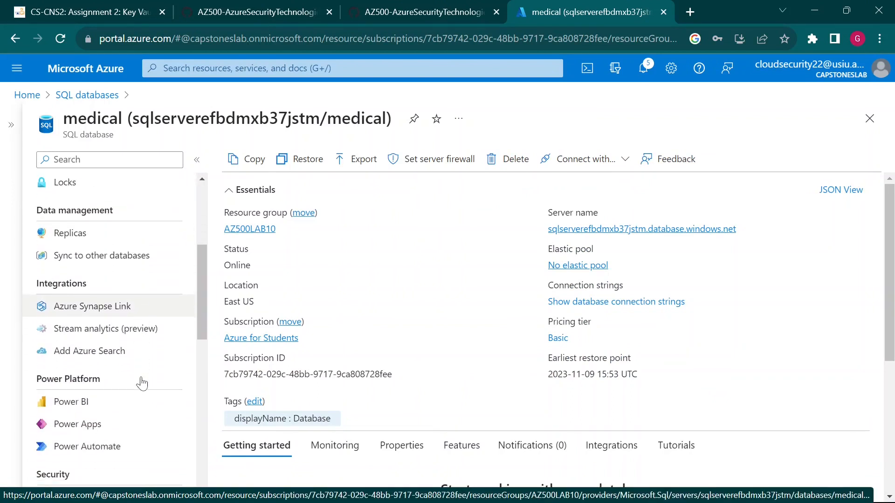
{"action": "scroll", "coordinate": [144, 384], "scroll_direction": "down", "scroll_amount": 1}
{"action": "scroll", "coordinate": [143, 383], "scroll_direction": "down", "scroll_amount": 5}
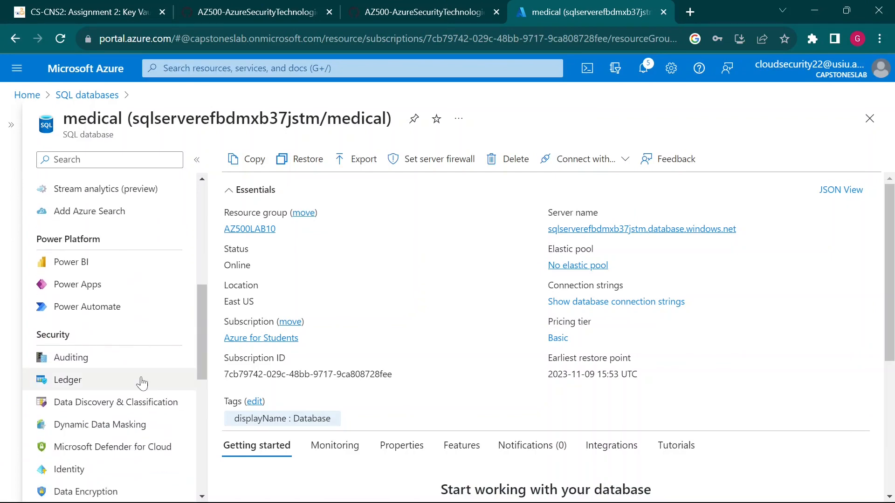
{"action": "scroll", "coordinate": [142, 384], "scroll_direction": "down", "scroll_amount": 3}
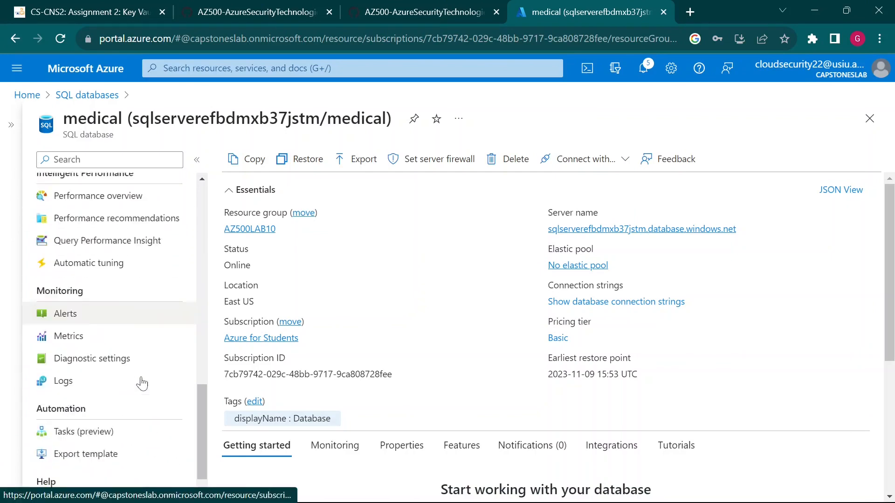
{"action": "scroll", "coordinate": [142, 383], "scroll_direction": "up", "scroll_amount": 12}
{"action": "left_click", "coordinate": [355, 7]}
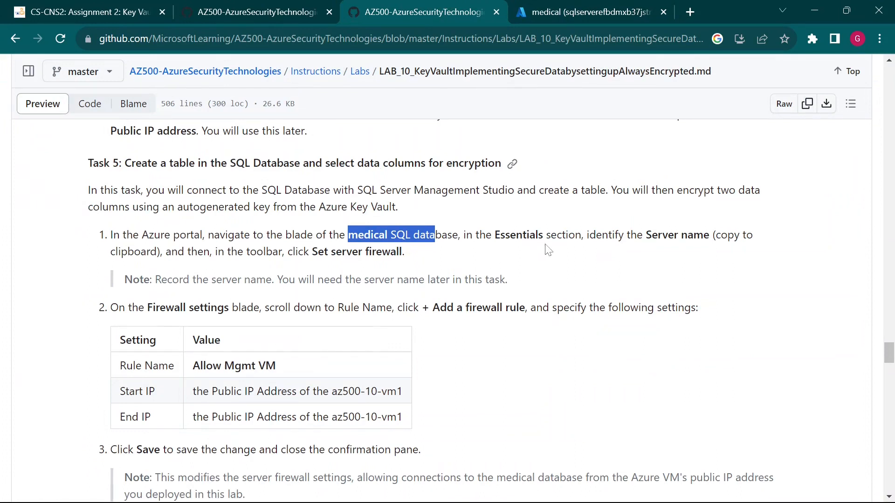
Step: Read the Essentials section mention in step 1, then return to the medical database overview
{"action": "left_click", "coordinate": [434, 235]}
{"action": "left_click_drag", "start_coordinate": [492, 235], "coordinate": [569, 235]}
{"action": "left_click", "coordinate": [616, 235]}
{"action": "left_click", "coordinate": [583, 8]}
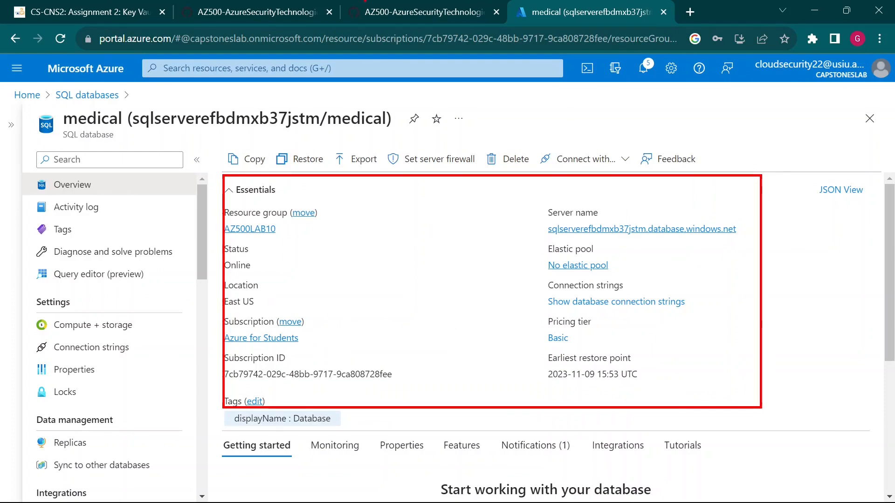
Step: Copy the server name from the medical database's Essentials section to the clipboard
{"action": "left_click", "coordinate": [391, 9]}
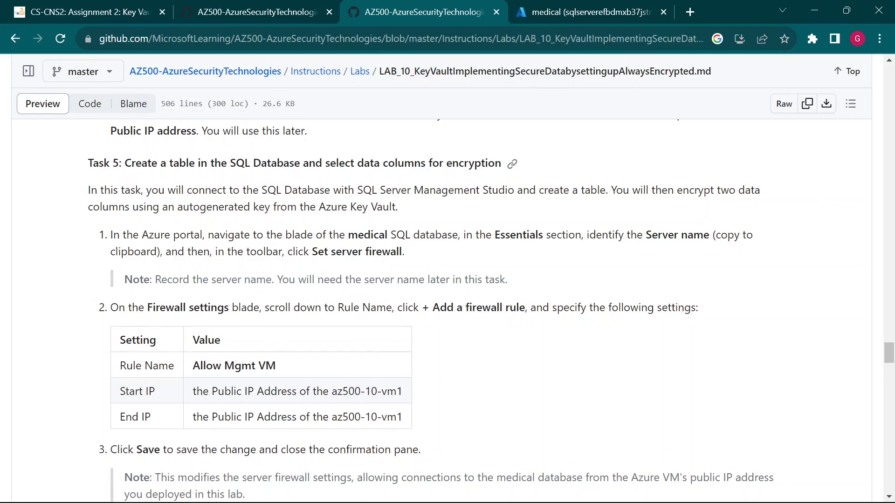
{"action": "left_click", "coordinate": [557, 8]}
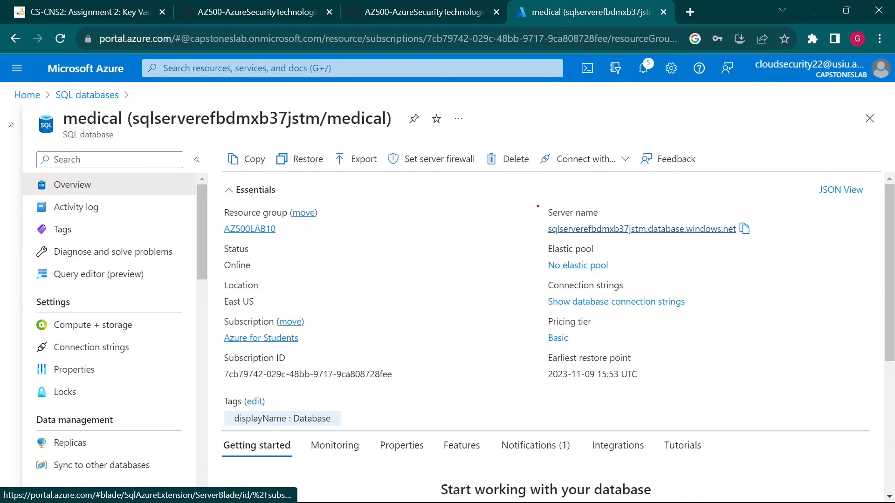
{"action": "mouse_move", "coordinate": [538, 206]}
{"action": "left_mouse_down"}
{"action": "mouse_move", "coordinate": [801, 242]}
{"action": "mouse_move", "coordinate": [800, 284]}
{"action": "left_mouse_up"}
{"action": "key", "text": "Escape"}
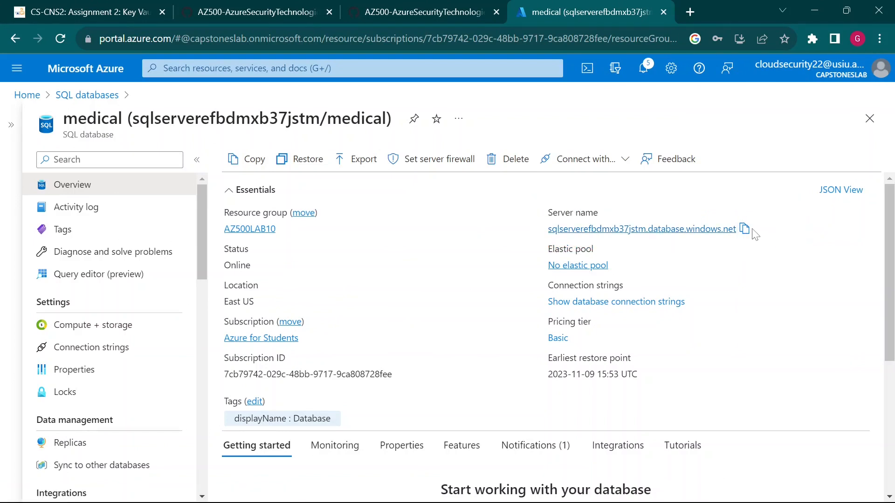
{"action": "left_click", "coordinate": [746, 233]}
Step: In the WordPad notes, start a new line below the connection string
{"action": "mouse_move", "coordinate": [690, 487]}
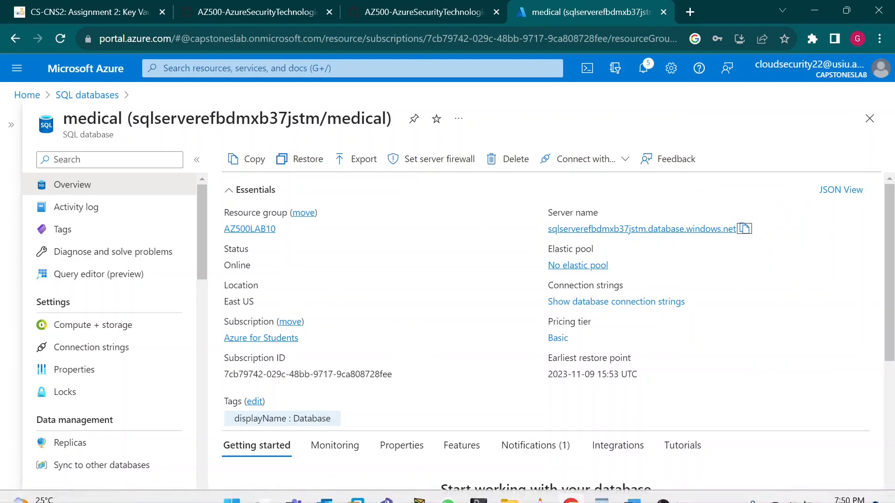
{"action": "left_click", "coordinate": [618, 490]}
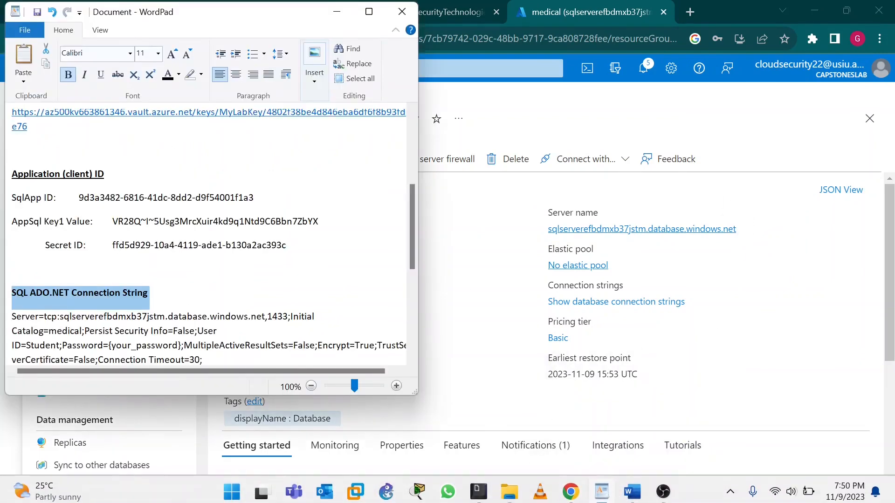
{"action": "scroll", "coordinate": [147, 312], "scroll_direction": "up", "scroll_amount": 5}
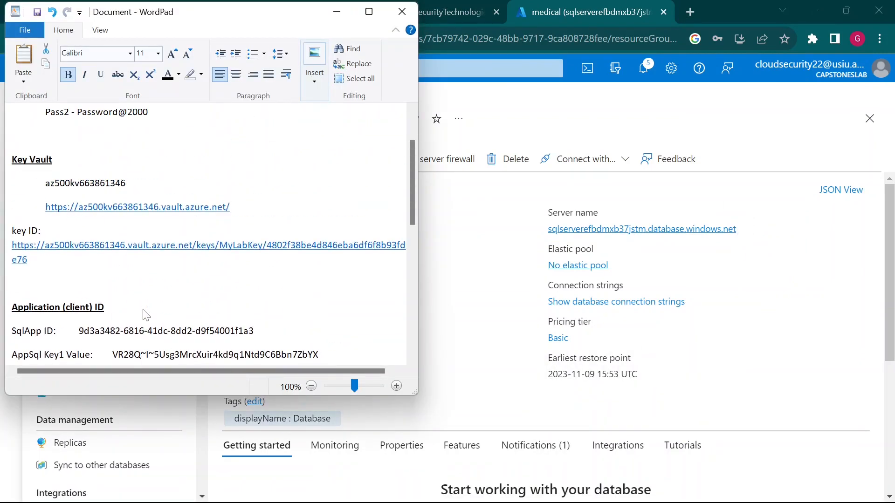
{"action": "scroll", "coordinate": [146, 315], "scroll_direction": "down", "scroll_amount": 7}
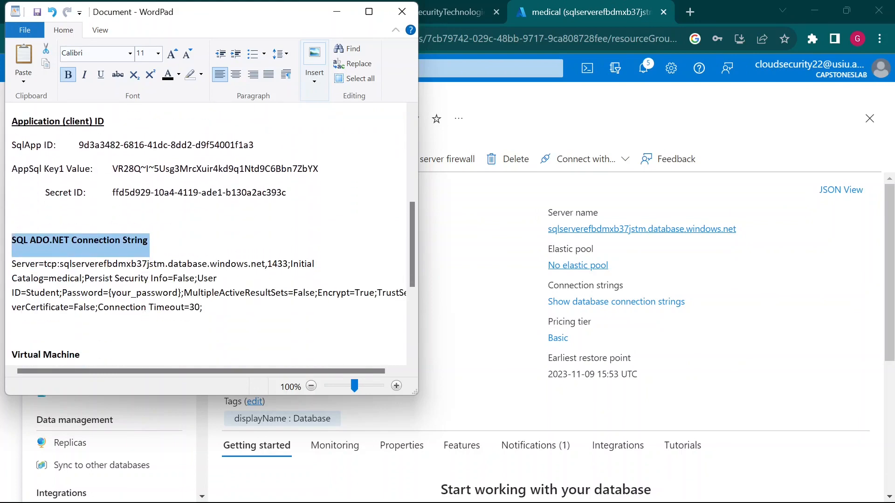
{"action": "scroll", "coordinate": [210, 233], "scroll_direction": "down", "scroll_amount": 3}
{"action": "scroll", "coordinate": [210, 233], "scroll_direction": "up", "scroll_amount": 10}
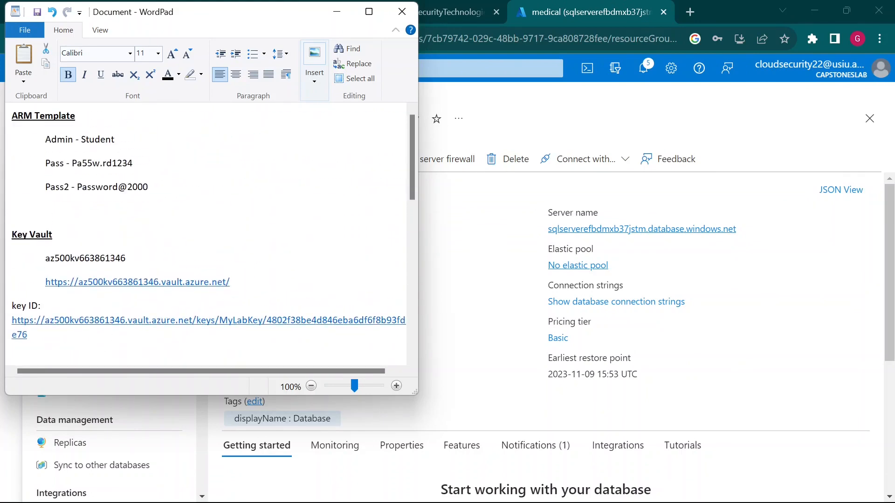
{"action": "scroll", "coordinate": [210, 234], "scroll_direction": "down", "scroll_amount": 10}
{"action": "scroll", "coordinate": [210, 233], "scroll_direction": "up", "scroll_amount": 4}
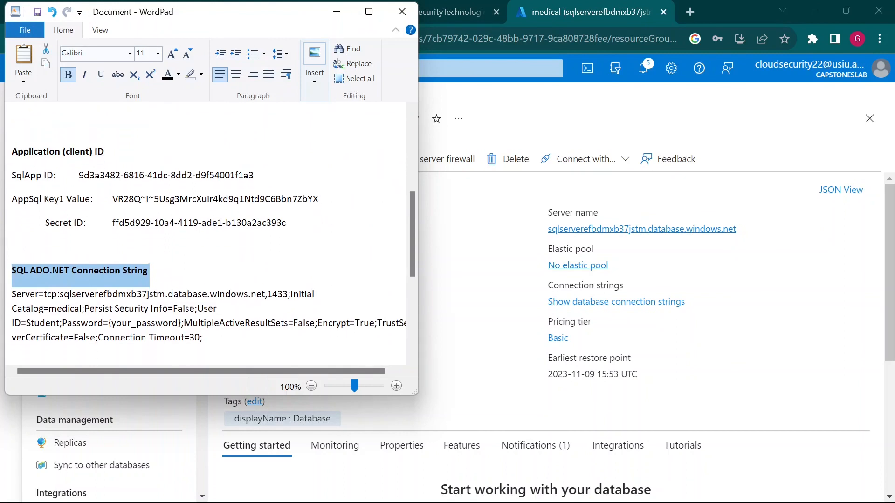
{"action": "scroll", "coordinate": [210, 233], "scroll_direction": "down", "scroll_amount": 2}
{"action": "left_click", "coordinate": [13, 320]}
{"action": "key", "text": "Return"}
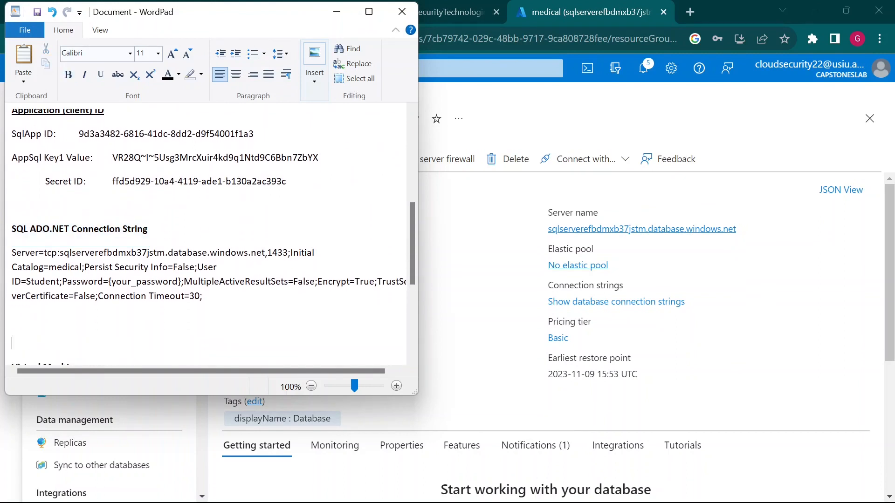
Step: Type the label 'SQL Database Server name' on the new line
{"action": "key", "text": "Caps_Lock"}
{"action": "type", "text": "SQL"}
{"action": "key", "text": "Caps_Lock"}
{"action": "key", "text": "Caps_Lock"}
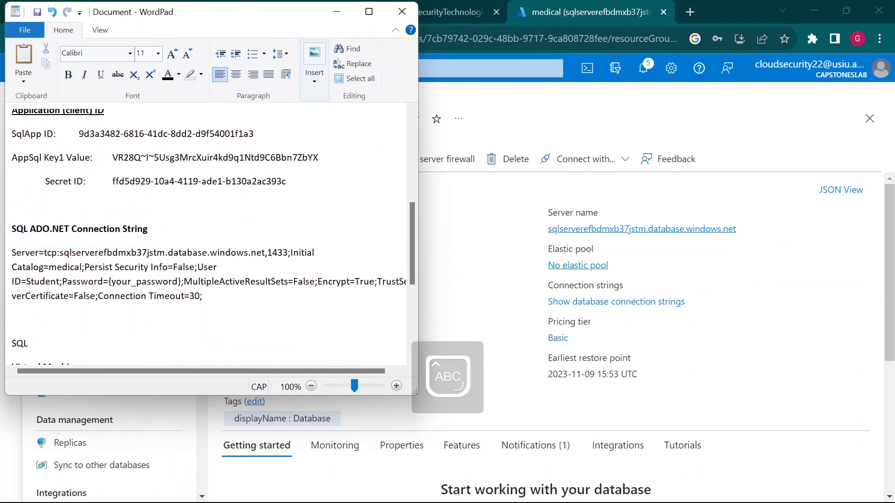
{"action": "type", "text": "S"}
{"action": "key", "text": "Caps_Lock"}
{"action": "type", "text": "erver name"}
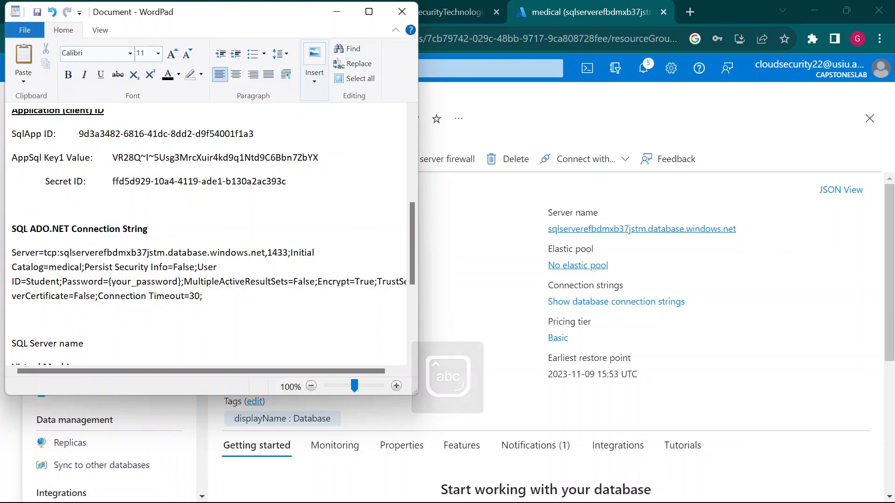
{"action": "left_click", "coordinate": [59, 343]}
{"action": "key", "text": "Caps_Lock"}
{"action": "type", "text": "D"}
{"action": "key", "text": "Caps_Lock"}
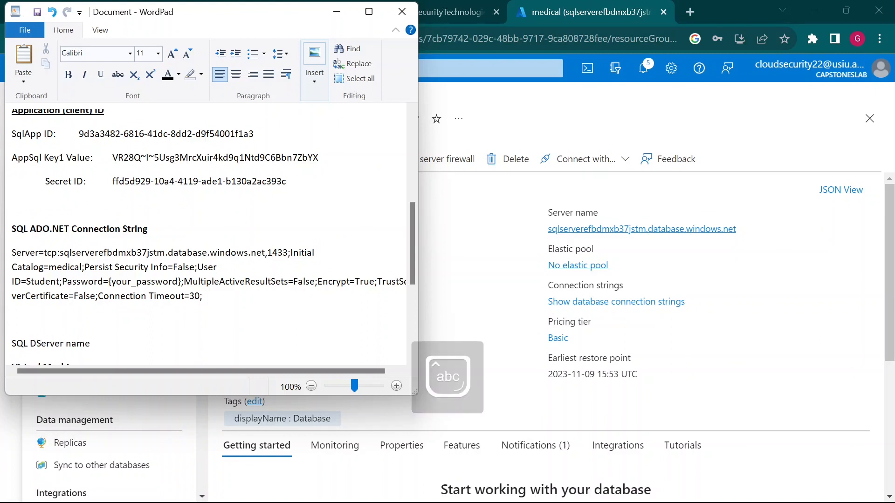
{"action": "type", "text": "atabase"}
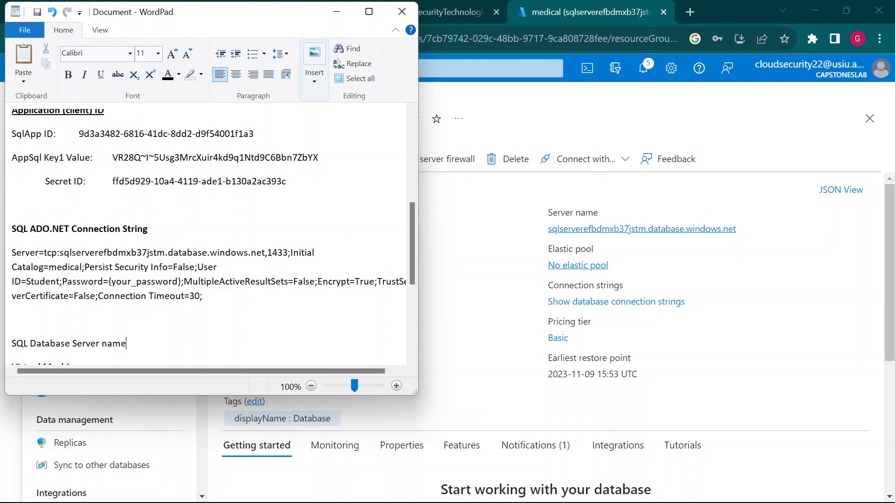
Step: Paste sqlserverefbdmxb37jstm.database.windows.net after the label, bold the label, and add a blank line
{"action": "key", "text": "ctrl+v"}
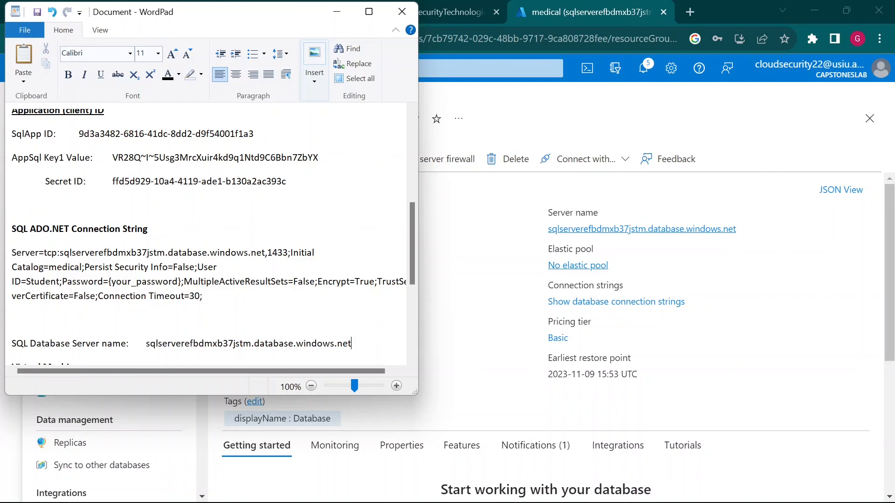
{"action": "key", "text": "ctrl+shift+Left"}
{"action": "key", "text": "ctrl+shift+Left"}
{"action": "key", "text": "ctrl+shift+Left"}
{"action": "key", "text": "ctrl+shift+Left"}
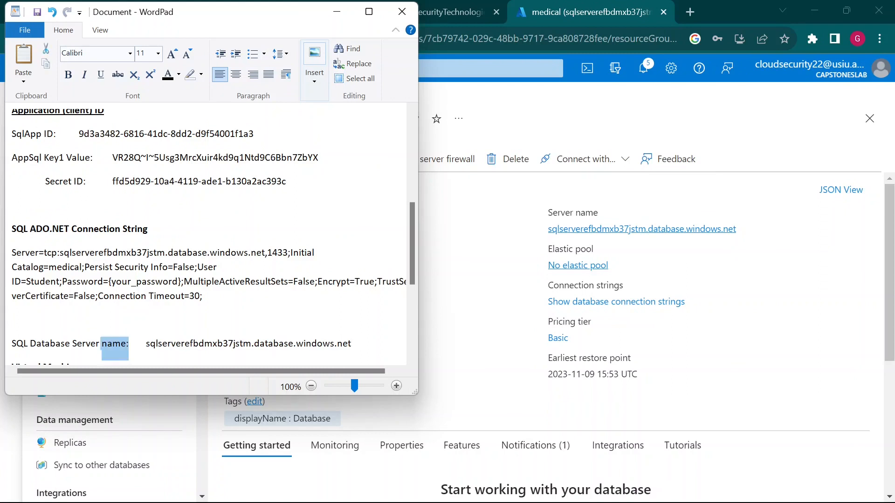
{"action": "key", "text": "ctrl+b"}
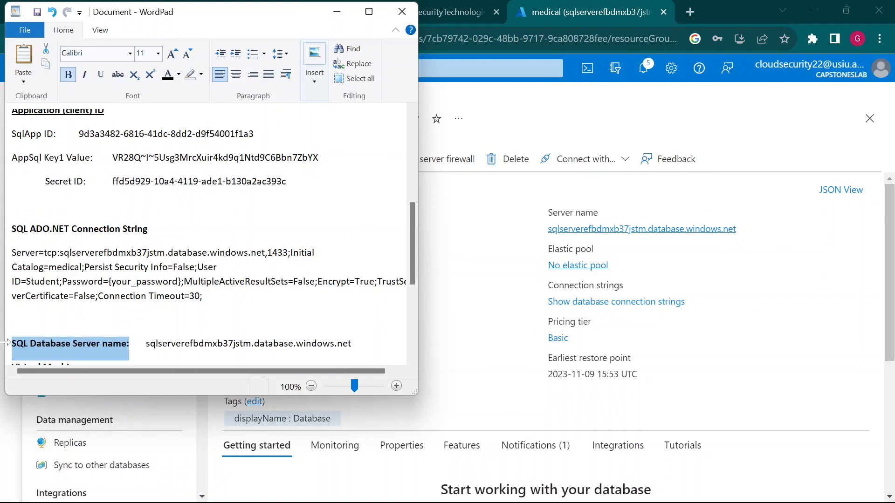
{"action": "key", "text": "End"}
{"action": "key", "text": "Return"}
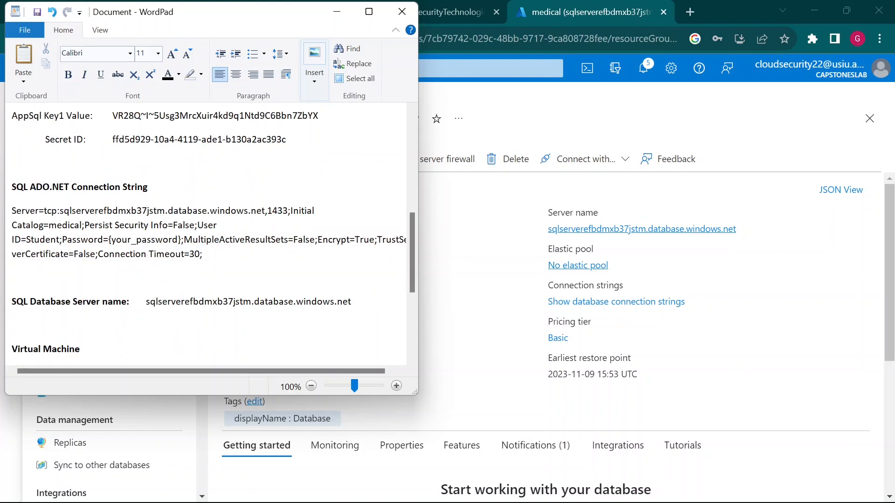
{"action": "left_click", "coordinate": [803, 251]}
{"action": "left_click", "coordinate": [410, 6]}
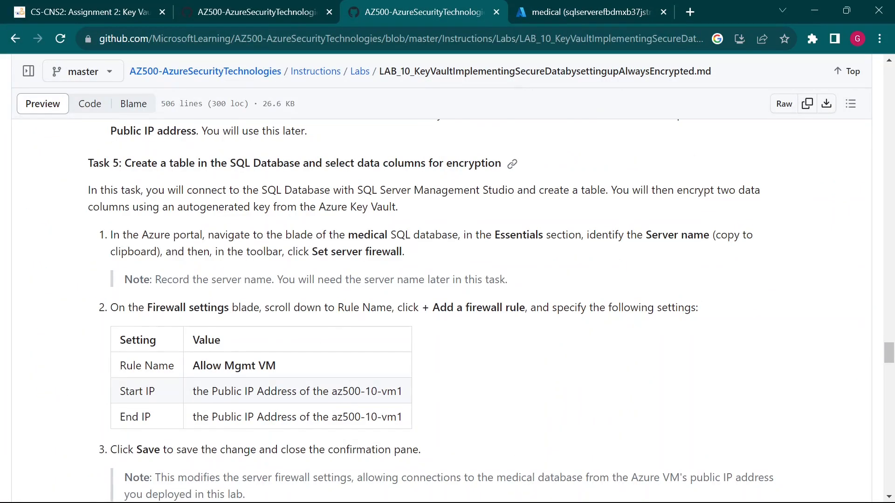
Step: Review the note about recording the server name and the 'Set server firewall' instruction, then return to Azure
{"action": "left_click_drag", "start_coordinate": [140, 279], "coordinate": [329, 279]}
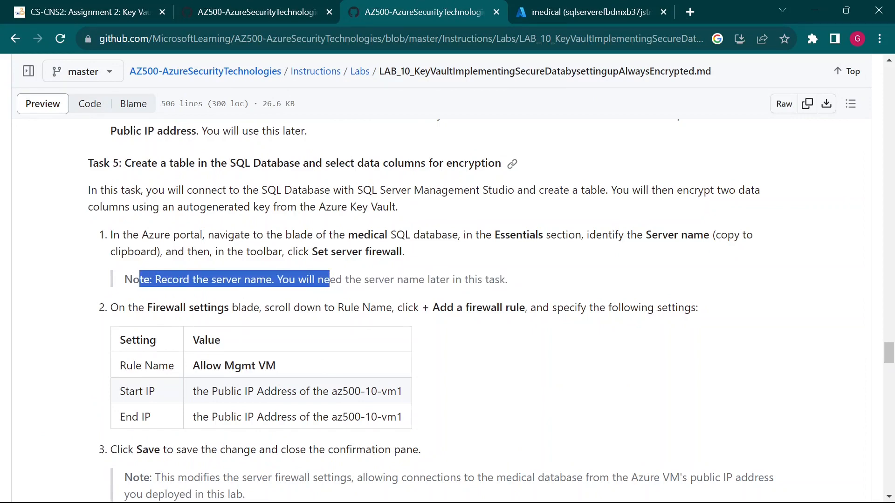
{"action": "left_click", "coordinate": [329, 281]}
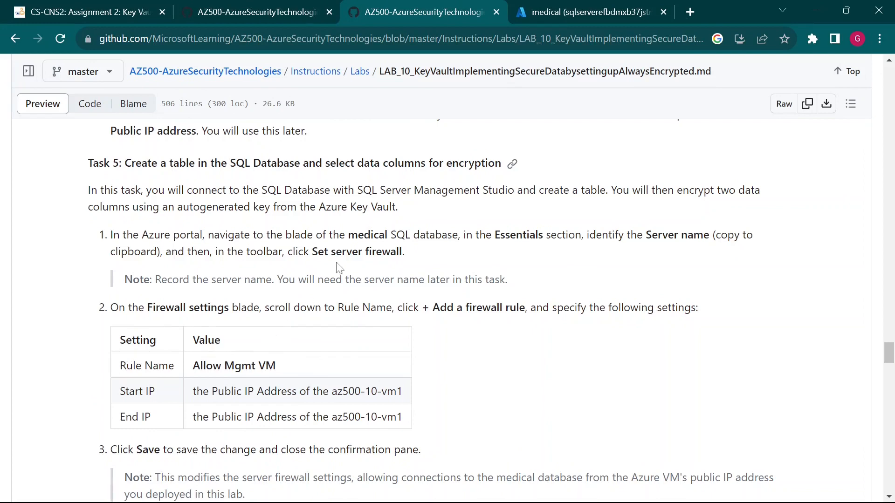
{"action": "left_click_drag", "start_coordinate": [318, 252], "coordinate": [390, 252]}
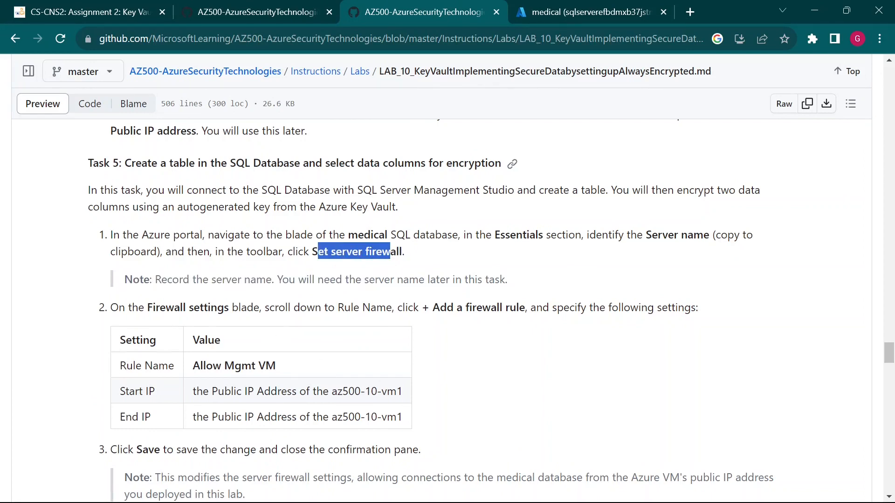
{"action": "left_click", "coordinate": [550, 13]}
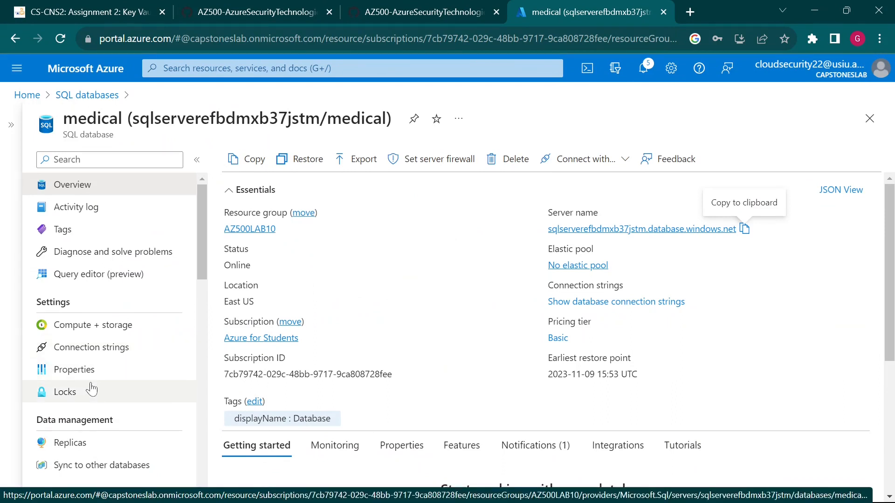
Step: From the medical database overview, open Set server firewall to reach the server's Networking page
{"action": "scroll", "coordinate": [96, 389], "scroll_direction": "down", "scroll_amount": 3}
{"action": "scroll", "coordinate": [97, 390], "scroll_direction": "up", "scroll_amount": 3}
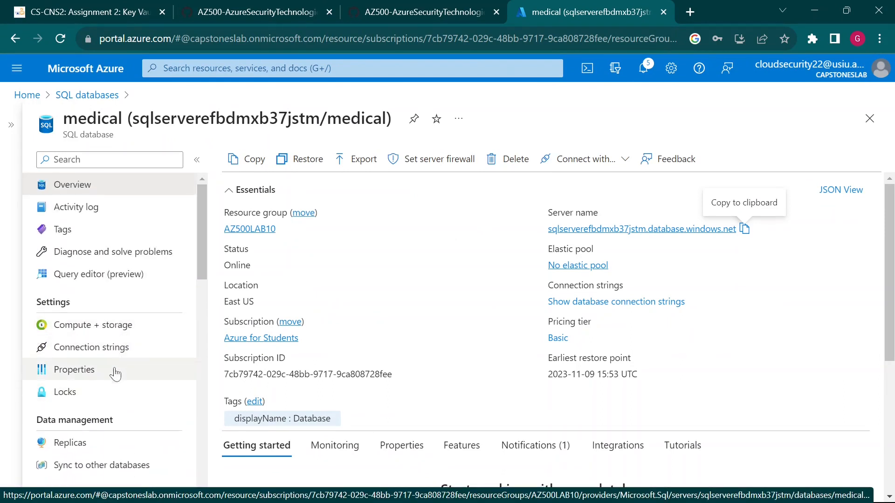
{"action": "scroll", "coordinate": [116, 387], "scroll_direction": "down", "scroll_amount": 5}
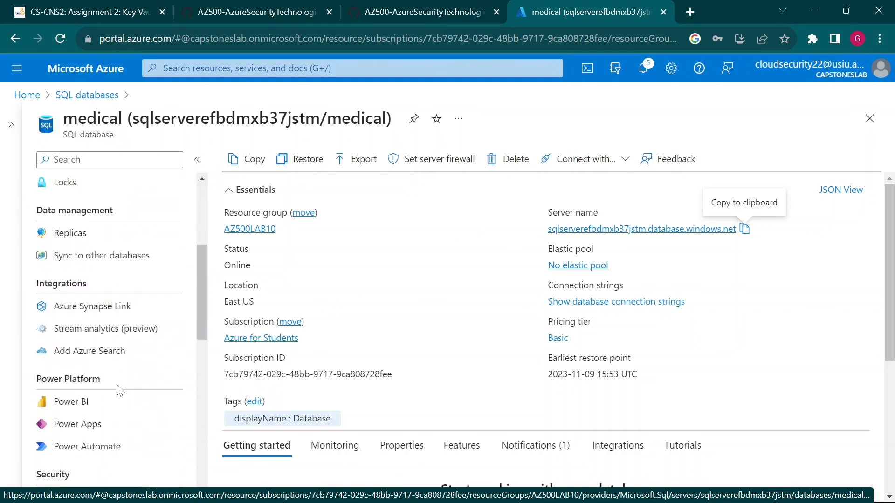
{"action": "scroll", "coordinate": [120, 391], "scroll_direction": "down", "scroll_amount": 5}
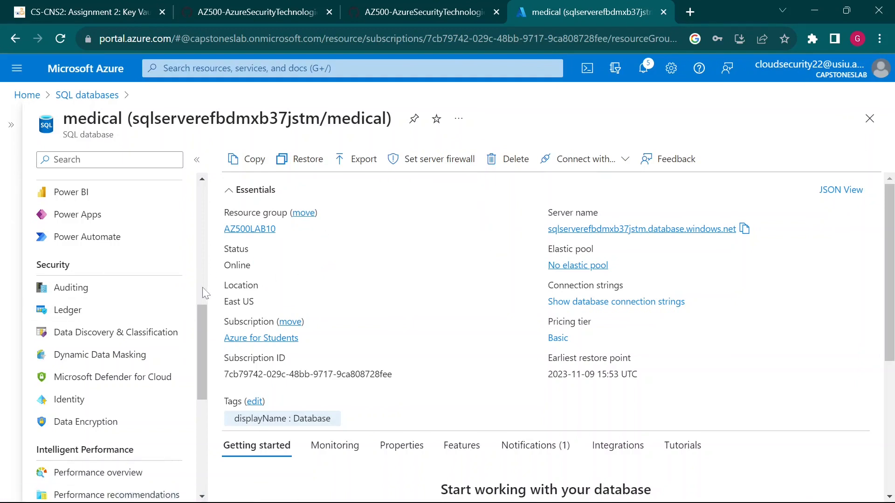
{"action": "scroll", "coordinate": [133, 335], "scroll_direction": "up", "scroll_amount": 9}
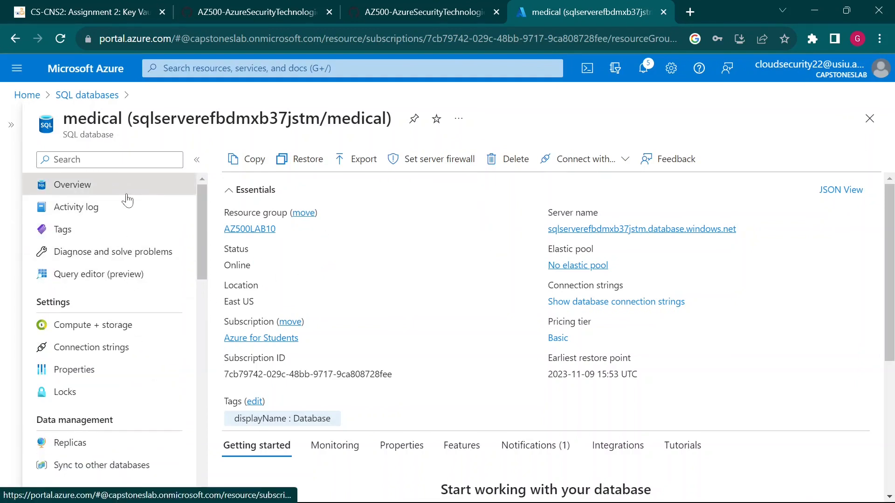
{"action": "left_click_drag", "start_coordinate": [147, 192], "coordinate": [190, 236]}
{"action": "left_click_drag", "start_coordinate": [445, 178], "coordinate": [483, 251]}
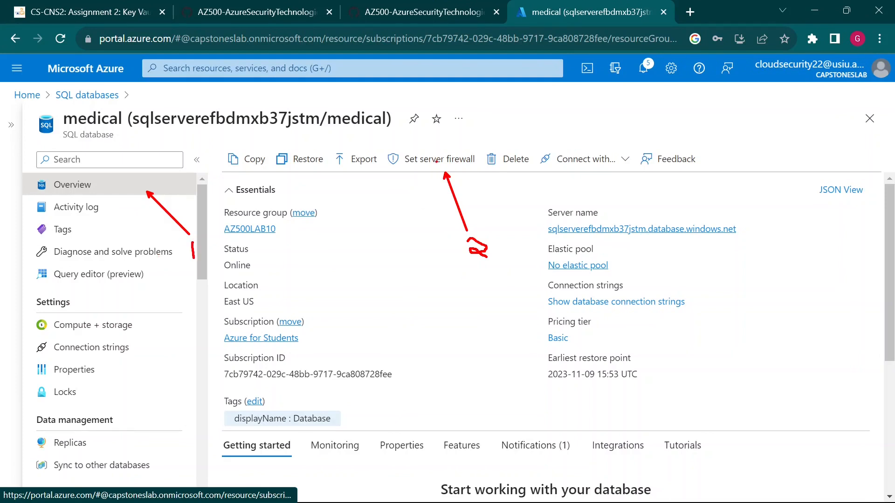
{"action": "left_click", "coordinate": [436, 161]}
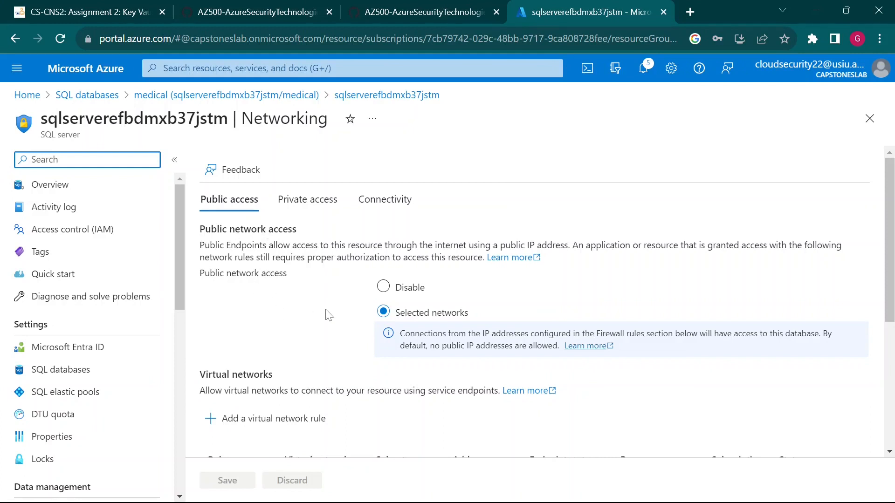
Step: Review Public access and firewall rules, then view Private access, which shows no private endpoint connections
{"action": "scroll", "coordinate": [293, 349], "scroll_direction": "down", "scroll_amount": 1}
{"action": "scroll", "coordinate": [294, 349], "scroll_direction": "up", "scroll_amount": 1}
{"action": "scroll", "coordinate": [425, 362], "scroll_direction": "down", "scroll_amount": 2}
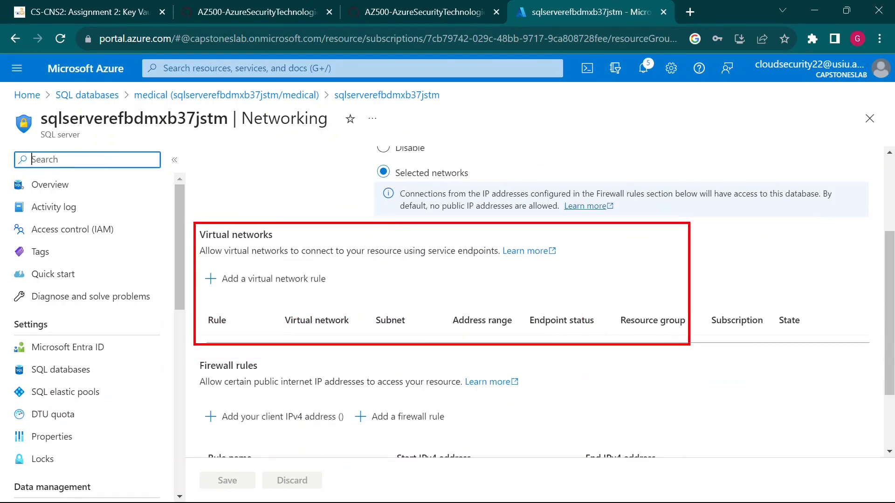
{"action": "scroll", "coordinate": [668, 370], "scroll_direction": "up", "scroll_amount": 2}
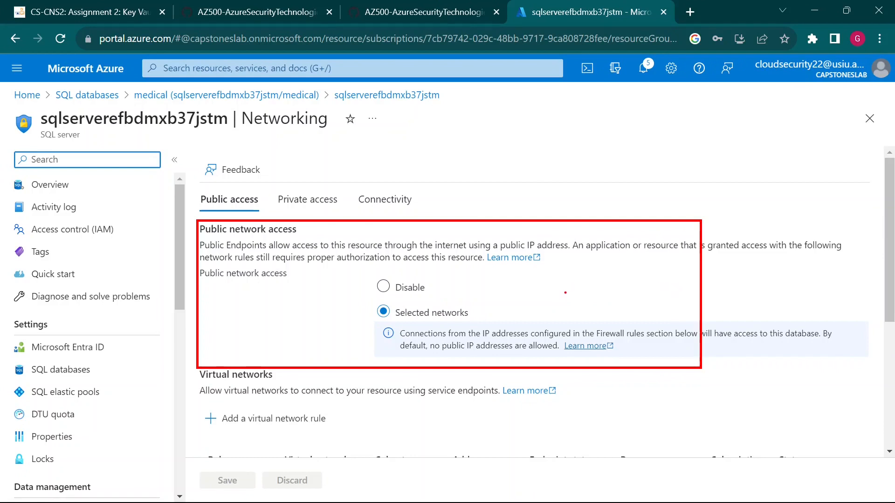
{"action": "scroll", "coordinate": [188, 329], "scroll_direction": "down", "scroll_amount": 1}
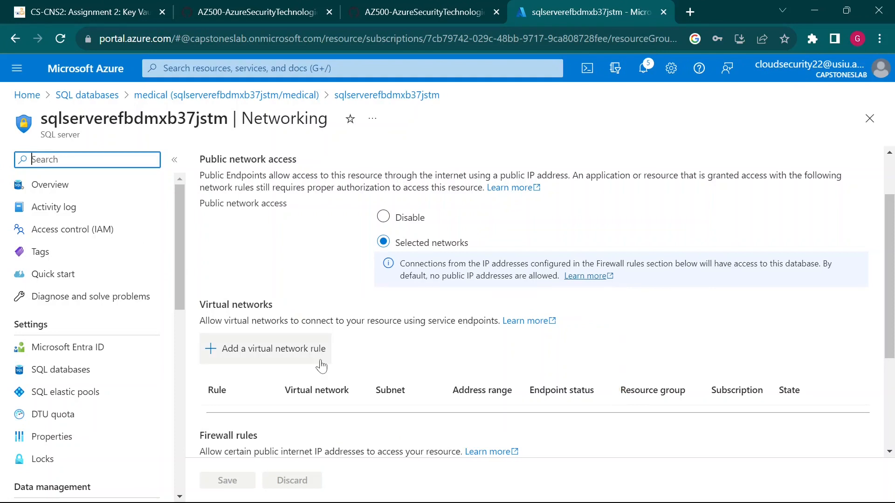
{"action": "scroll", "coordinate": [333, 372], "scroll_direction": "down", "scroll_amount": 4}
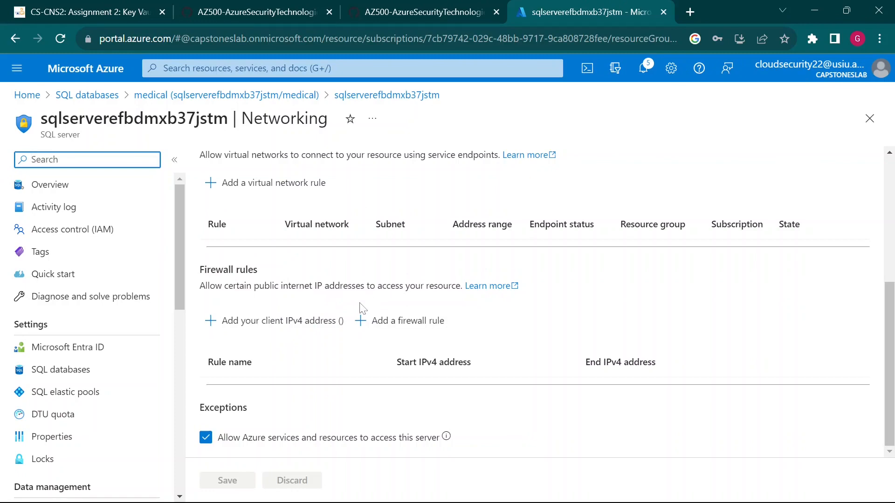
{"action": "scroll", "coordinate": [385, 412], "scroll_direction": "up", "scroll_amount": 2}
{"action": "scroll", "coordinate": [385, 412], "scroll_direction": "up", "scroll_amount": 3}
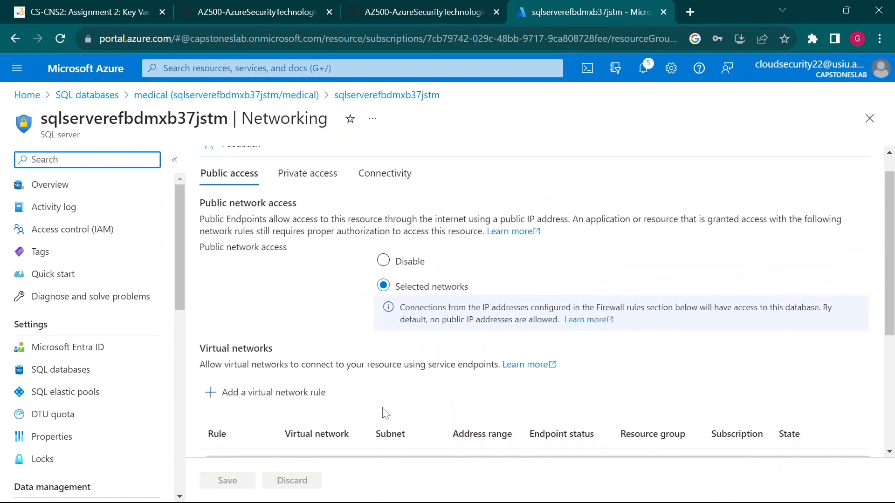
{"action": "scroll", "coordinate": [345, 359], "scroll_direction": "up", "scroll_amount": 1}
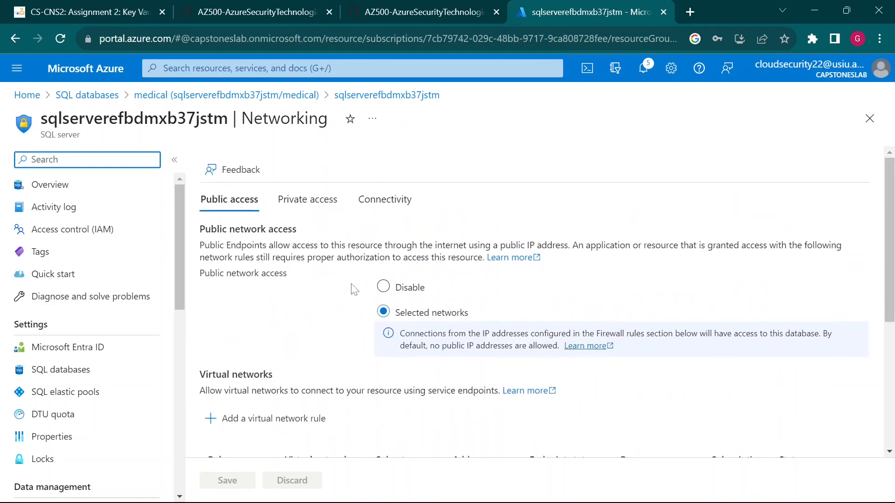
{"action": "scroll", "coordinate": [366, 387], "scroll_direction": "down", "scroll_amount": 5}
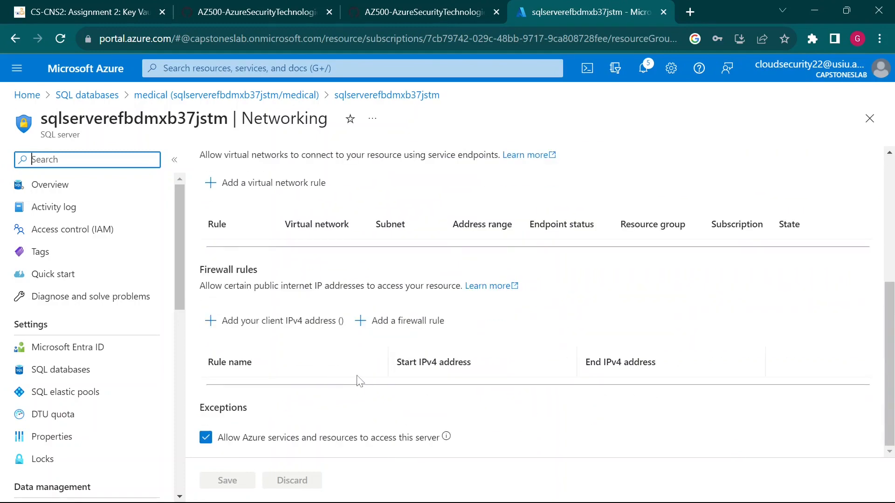
{"action": "scroll", "coordinate": [357, 378], "scroll_direction": "up", "scroll_amount": 5}
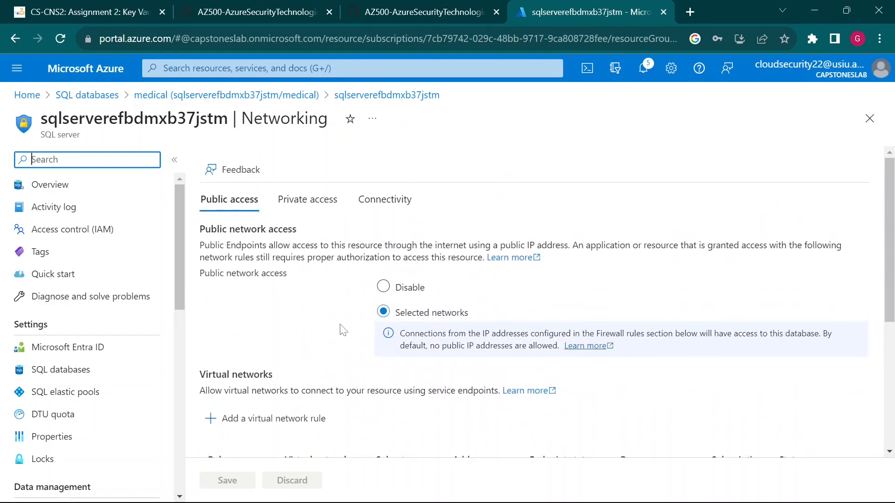
{"action": "left_click", "coordinate": [311, 205]}
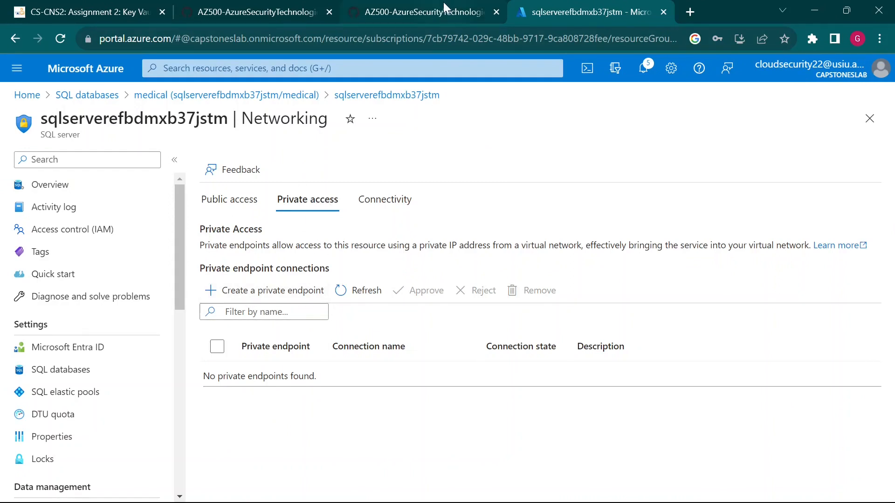
Step: Switch back to Public access and read the firewall rule step in the lab instructions
{"action": "left_click", "coordinate": [233, 205]}
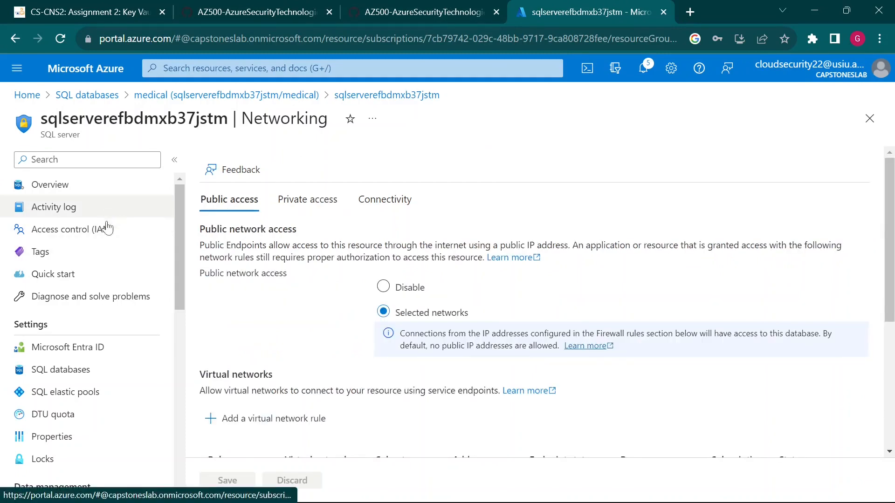
{"action": "left_click", "coordinate": [382, 10]}
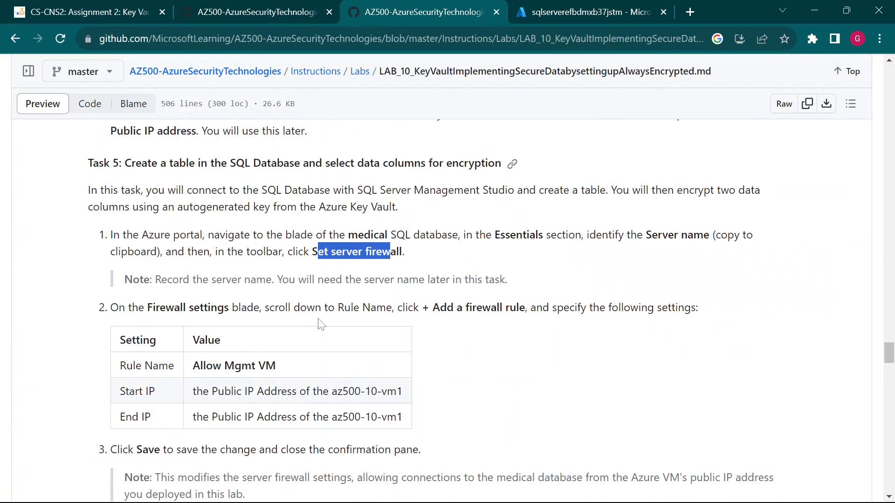
{"action": "left_click_drag", "start_coordinate": [151, 307], "coordinate": [366, 338]}
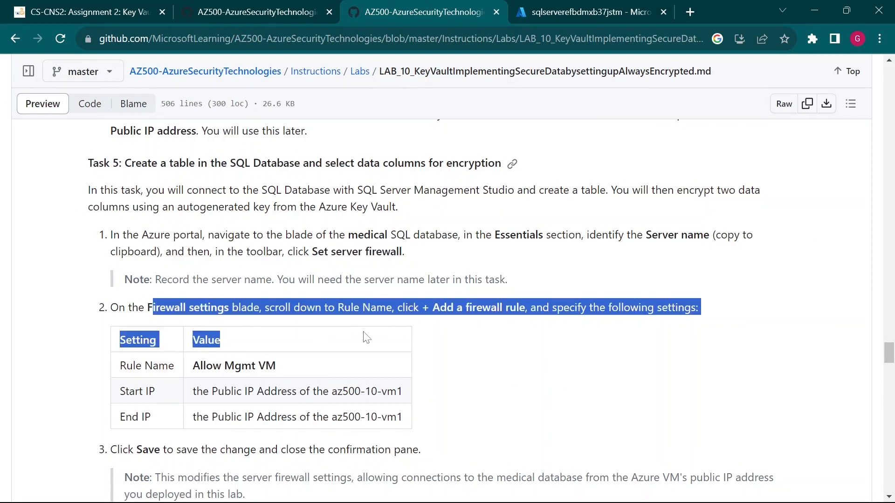
{"action": "left_click", "coordinate": [366, 339]}
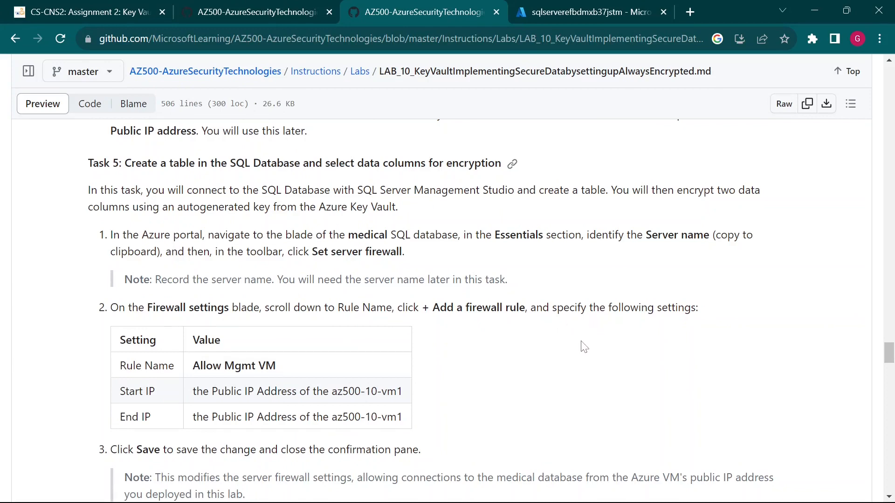
{"action": "scroll", "coordinate": [582, 345], "scroll_direction": "down", "scroll_amount": 1}
Step: Scroll the SQL server's Networking page to the empty Firewall rules section, Selected networks still set
{"action": "left_click", "coordinate": [559, 10]}
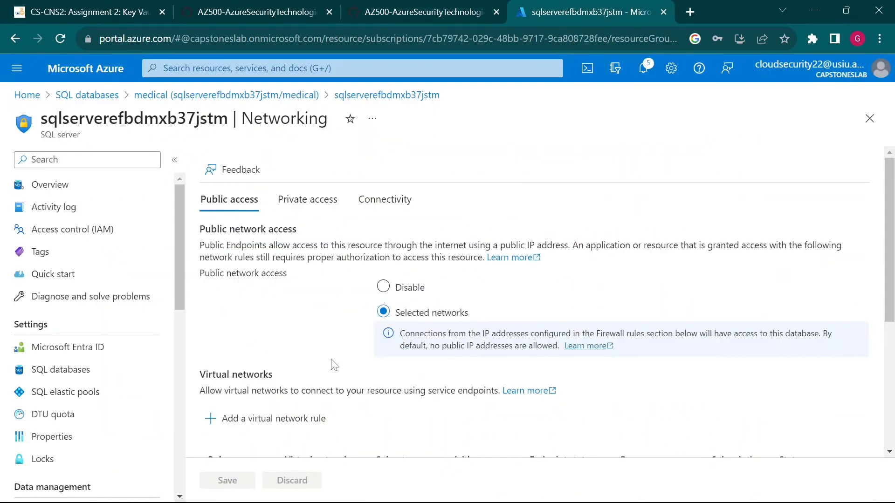
{"action": "scroll", "coordinate": [359, 366], "scroll_direction": "down", "scroll_amount": 1}
{"action": "scroll", "coordinate": [360, 367], "scroll_direction": "down", "scroll_amount": 1}
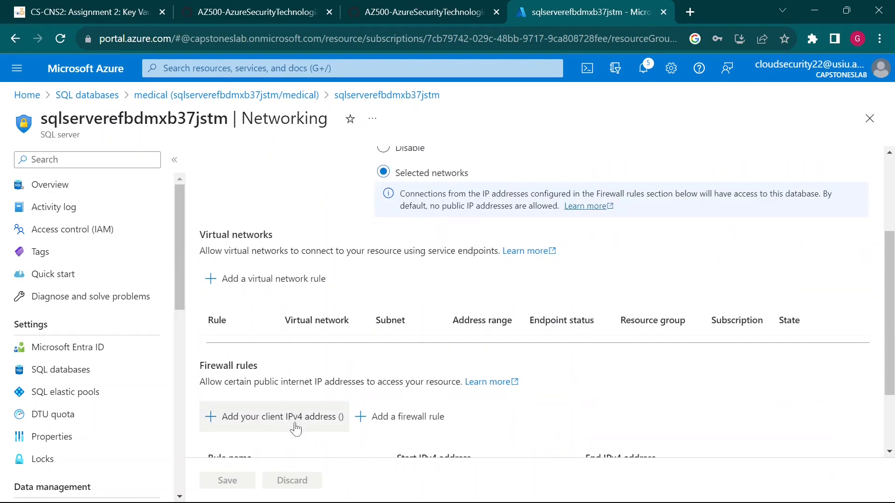
{"action": "left_click", "coordinate": [437, 6]}
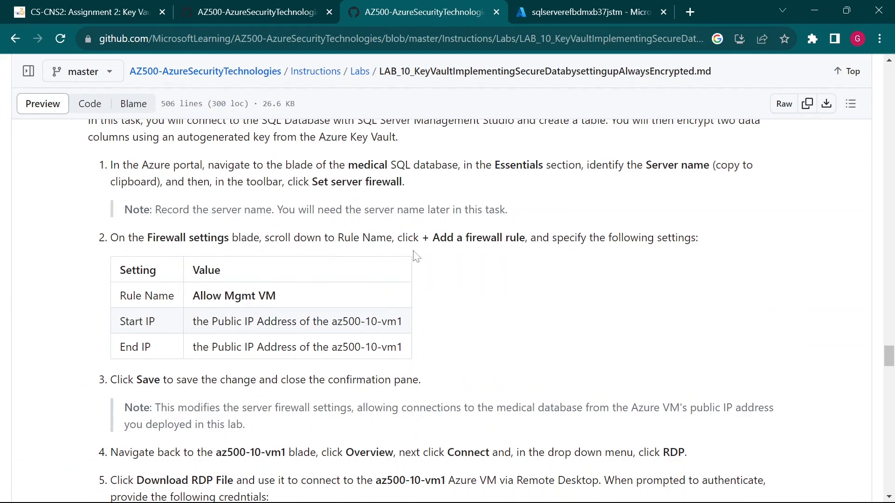
{"action": "left_click", "coordinate": [562, 15]}
{"action": "scroll", "coordinate": [443, 345], "scroll_direction": "down", "scroll_amount": 3}
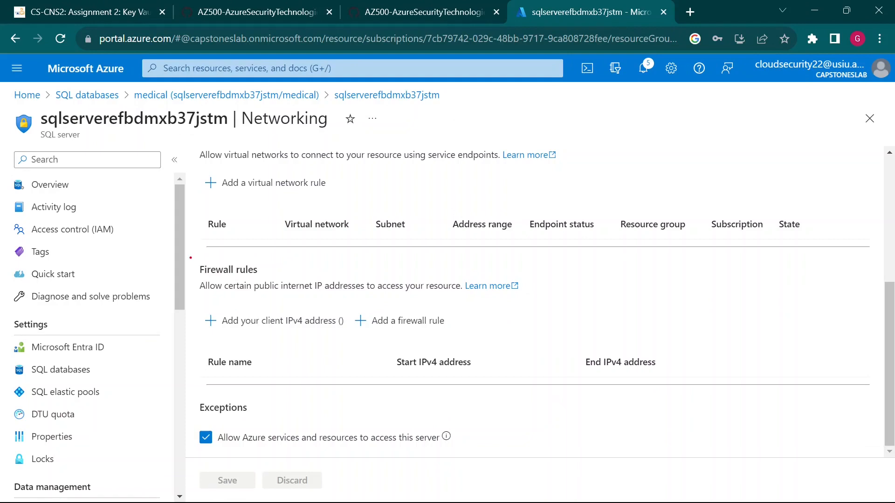
{"action": "left_click_drag", "start_coordinate": [191, 258], "coordinate": [608, 313]}
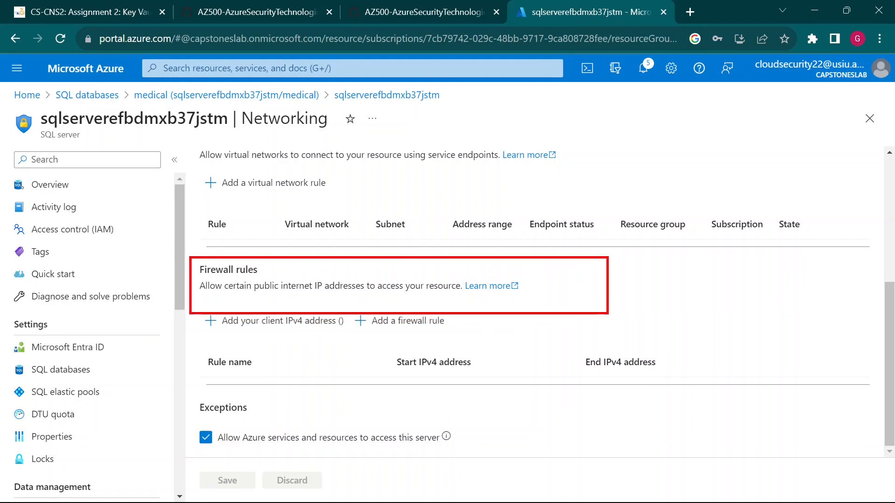
{"action": "scroll", "coordinate": [565, 326], "scroll_direction": "up", "scroll_amount": 5}
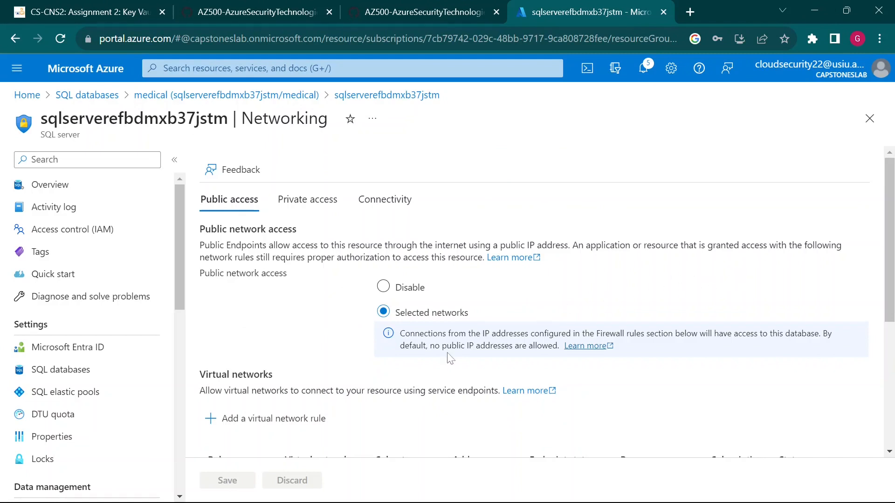
{"action": "left_click", "coordinate": [384, 288]}
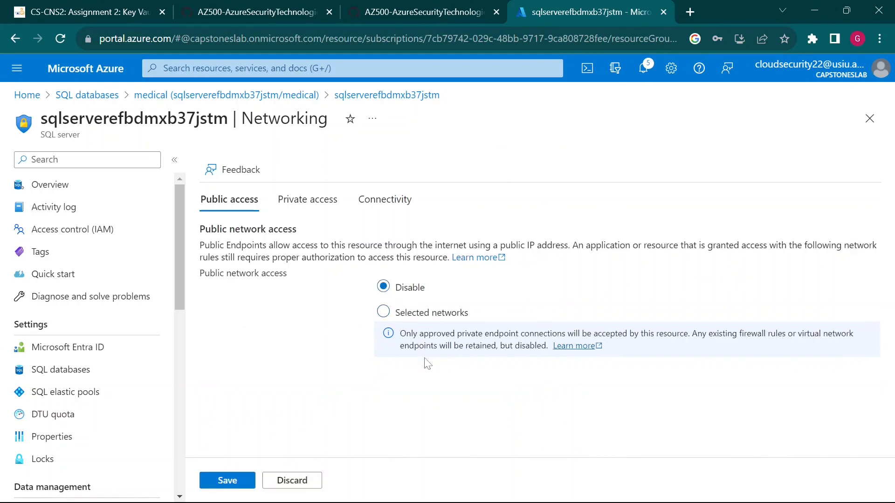
{"action": "left_click", "coordinate": [383, 312]}
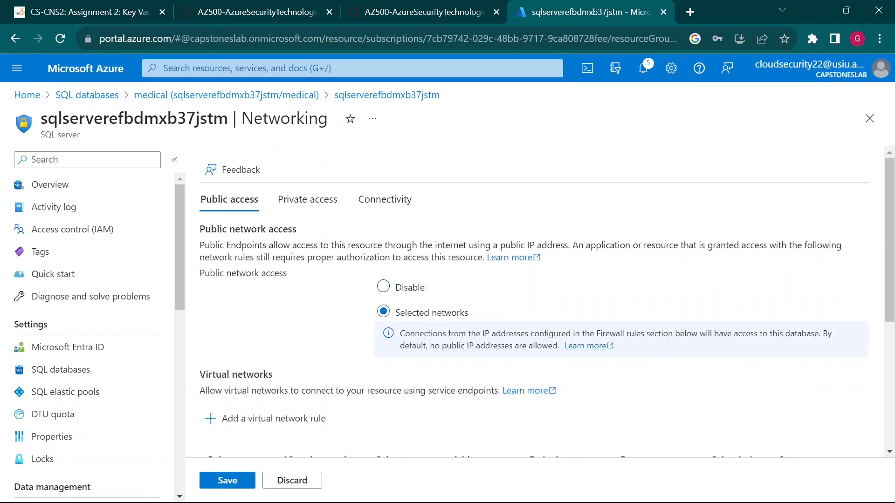
{"action": "scroll", "coordinate": [420, 387], "scroll_direction": "down", "scroll_amount": 5}
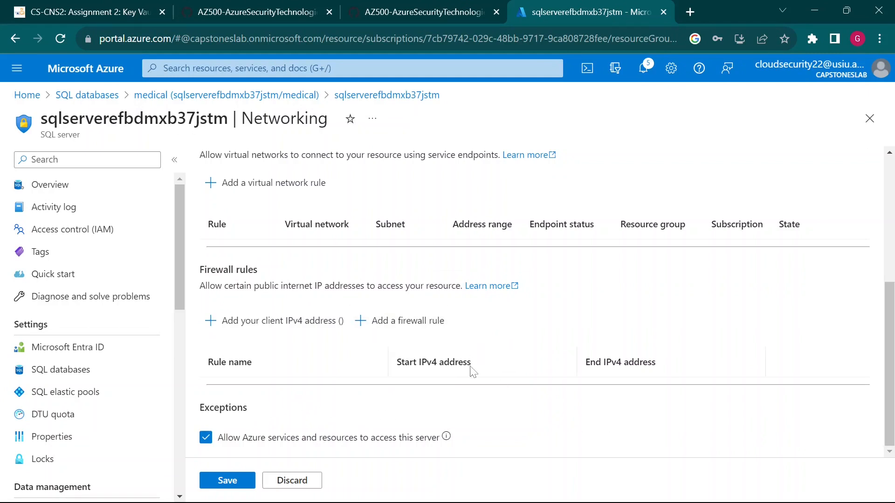
{"action": "left_click_drag", "start_coordinate": [350, 297], "coordinate": [506, 343]}
{"action": "key", "text": "Escape"}
{"action": "left_click", "coordinate": [409, 328]}
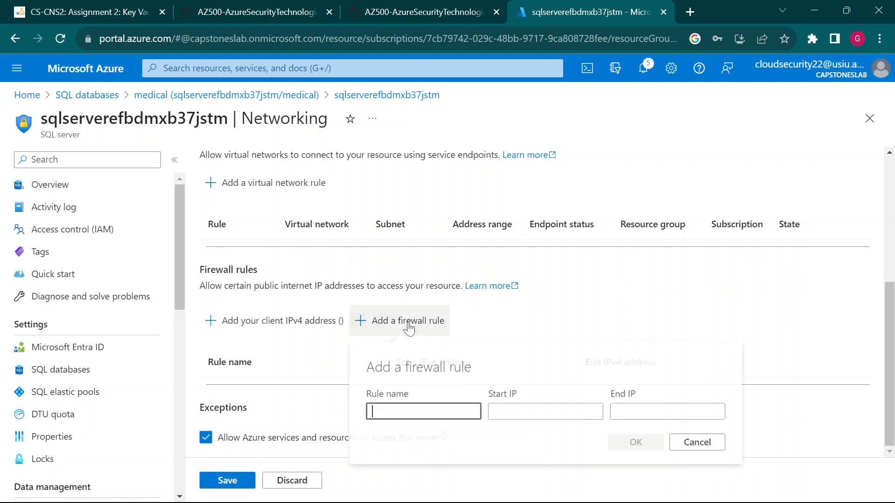
{"action": "key", "text": "Escape"}
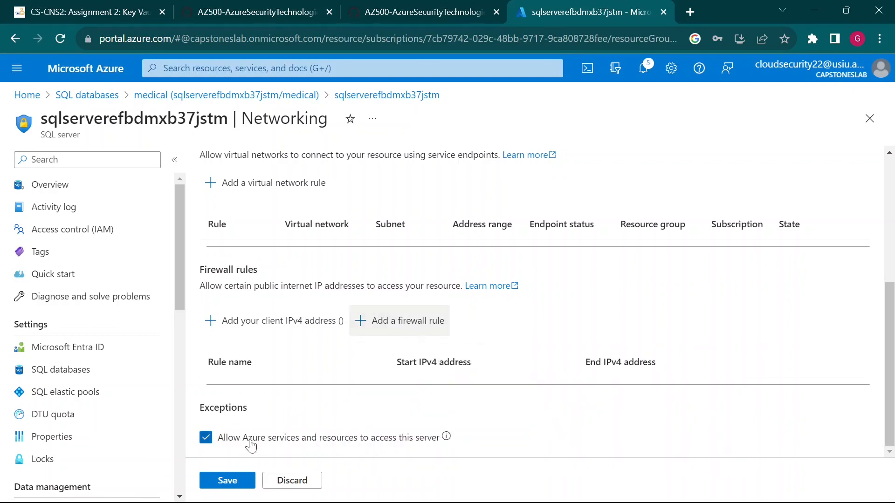
{"action": "key", "text": "ctrl+2"}
{"action": "left_click_drag", "start_coordinate": [191, 419], "coordinate": [461, 457]}
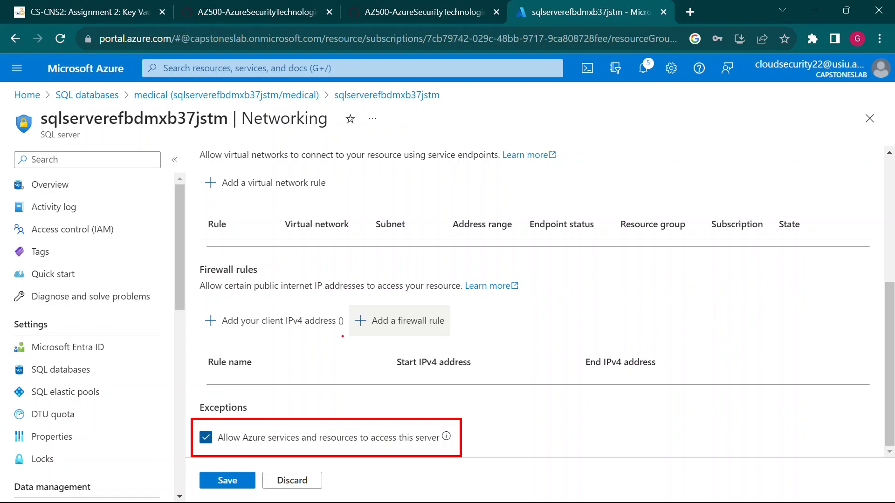
{"action": "scroll", "coordinate": [338, 380], "scroll_direction": "up", "scroll_amount": 5}
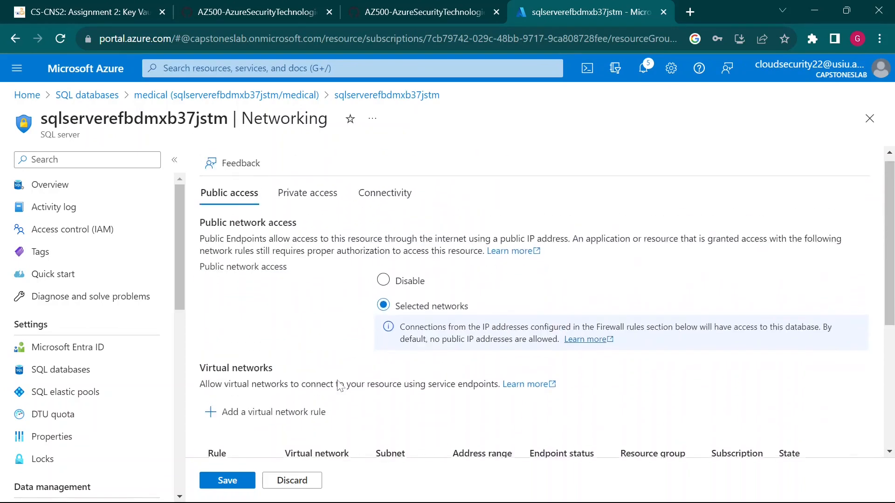
{"action": "scroll", "coordinate": [406, 359], "scroll_direction": "down", "scroll_amount": 5}
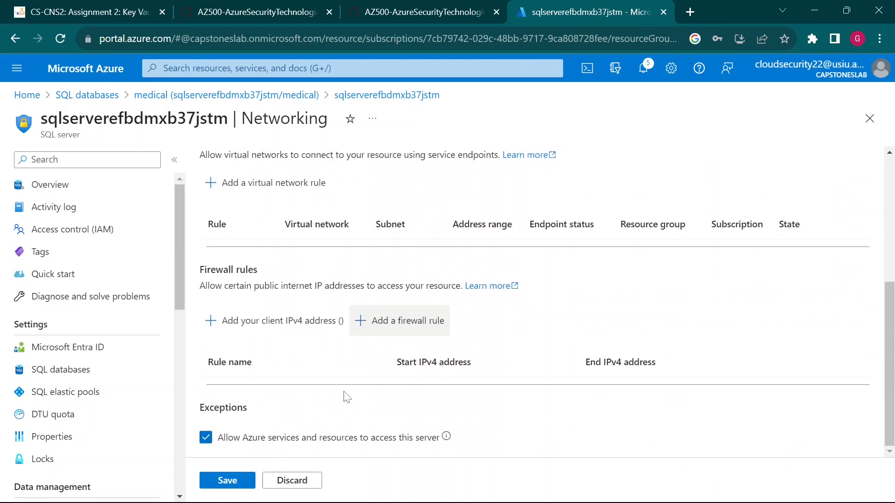
Step: Add a new firewall rule named 'Allow Mgmt VM', copied from the lab instructions
{"action": "left_click", "coordinate": [410, 327]}
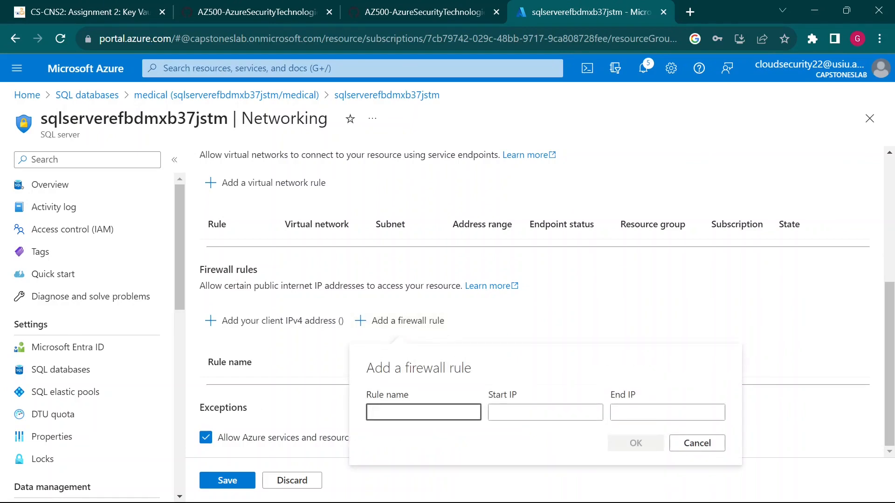
{"action": "left_click", "coordinate": [432, 7]}
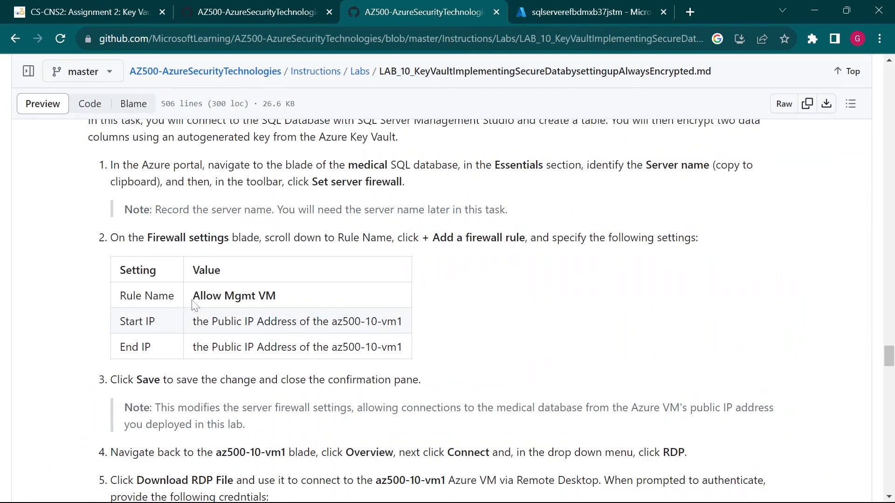
{"action": "left_click_drag", "start_coordinate": [192, 297], "coordinate": [298, 306]}
{"action": "key", "text": "ctrl+c"}
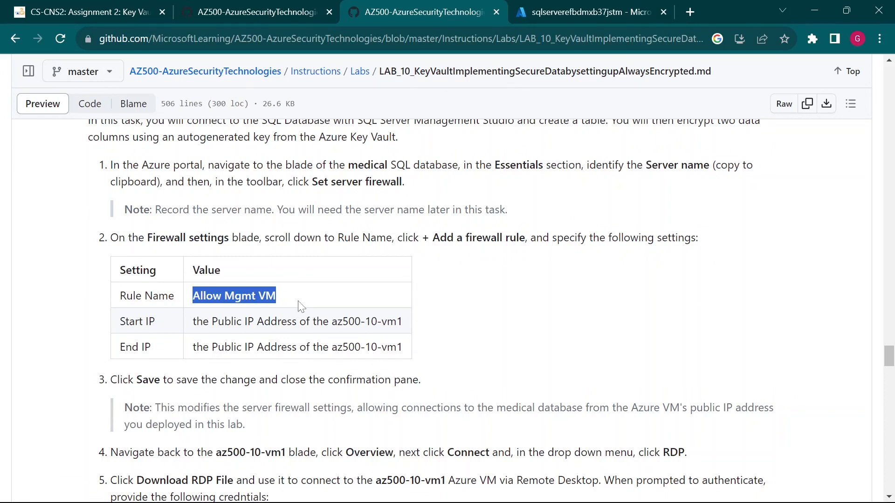
{"action": "left_click", "coordinate": [553, 9]}
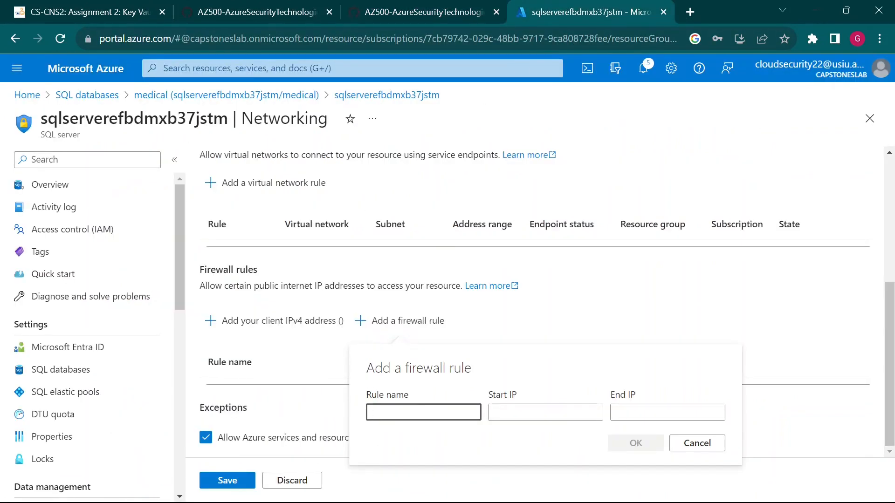
{"action": "key", "text": "ctrl+v"}
{"action": "left_click", "coordinate": [448, 9]}
{"action": "left_click", "coordinate": [213, 329]}
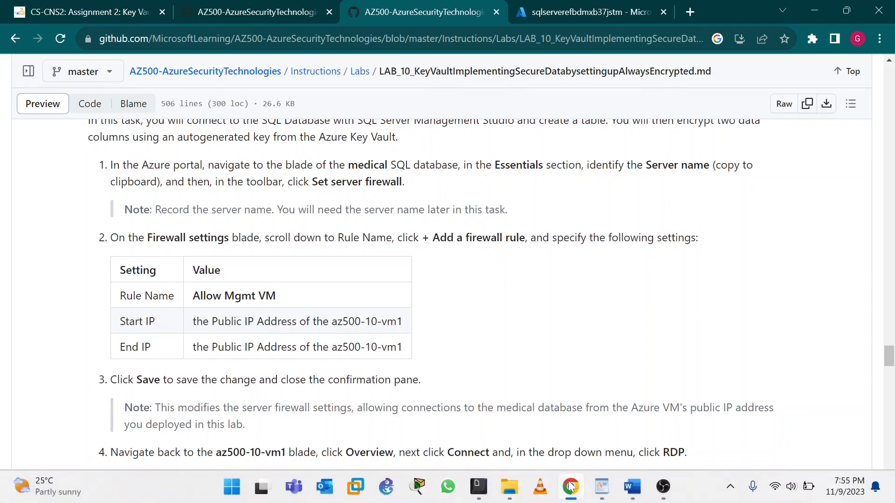
Step: Set the rule's start IP to the VM's public IP 137.135.70.41 from the WordPad notes
{"action": "mouse_move", "coordinate": [630, 493]}
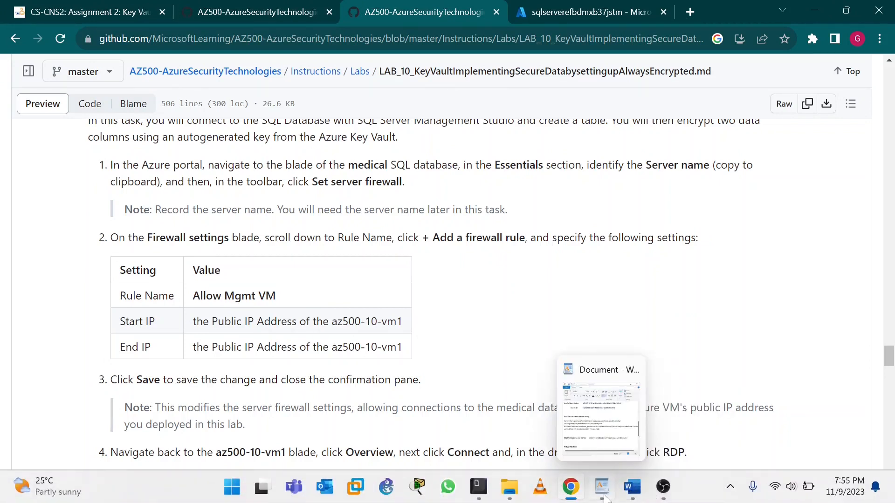
{"action": "left_click", "coordinate": [602, 487]}
{"action": "scroll", "coordinate": [209, 233], "scroll_direction": "down", "scroll_amount": 1}
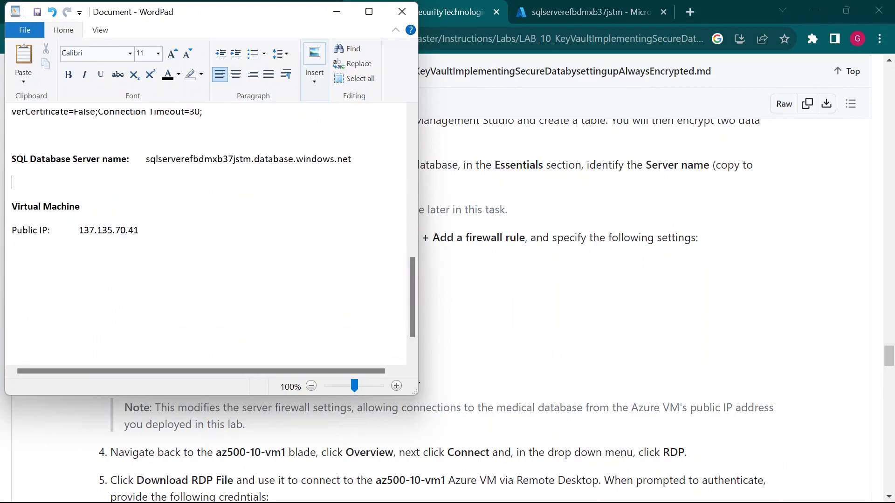
{"action": "left_click_drag", "start_coordinate": [78, 231], "coordinate": [138, 231]}
{"action": "key", "text": "ctrl+c"}
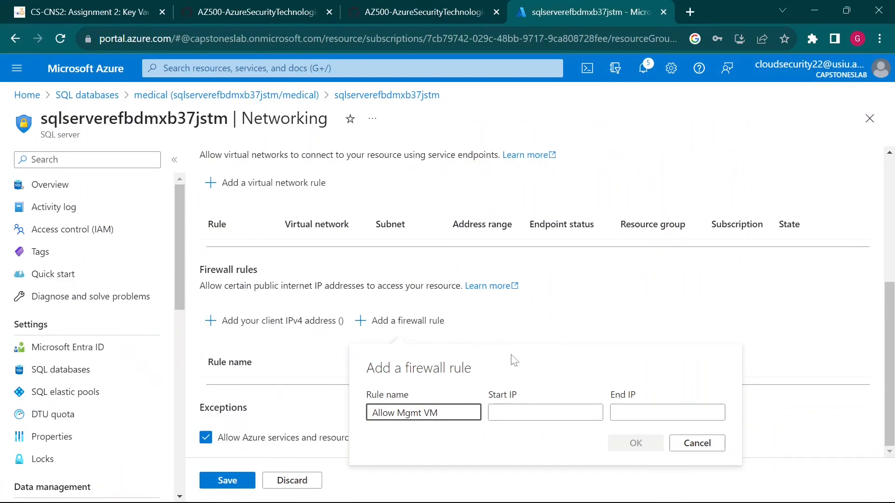
{"action": "left_click", "coordinate": [521, 405]}
{"action": "key", "text": "ctrl+v"}
Step: Set the end IP to 137.135.70.41 and confirm the Allow Mgmt VM rule
{"action": "left_click", "coordinate": [441, 8]}
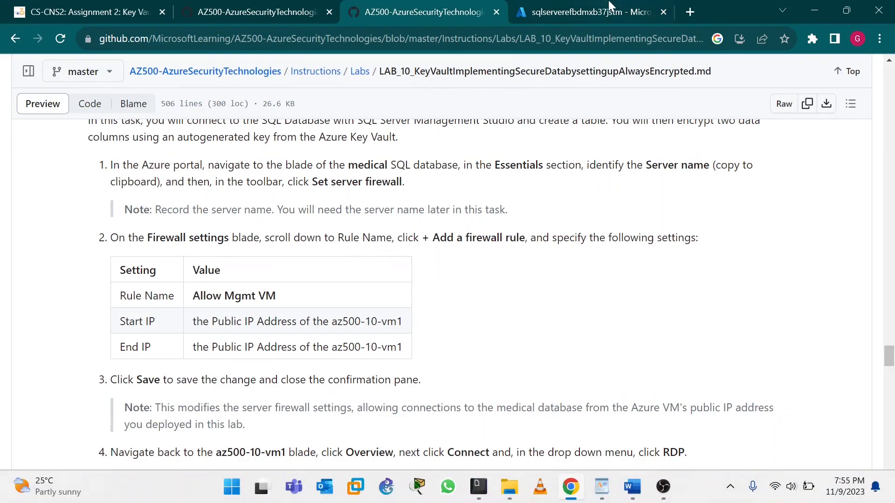
{"action": "left_click", "coordinate": [610, 8]}
{"action": "left_click", "coordinate": [643, 412]}
{"action": "key", "text": "ctrl+v"}
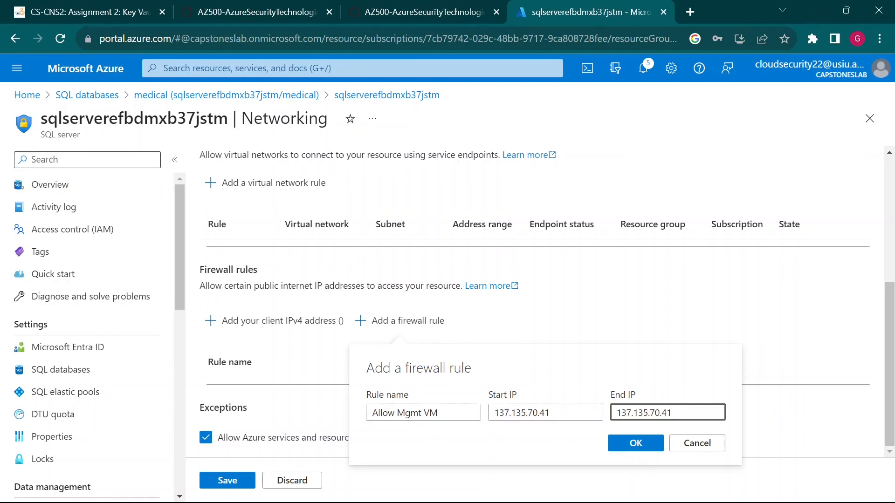
{"action": "left_click", "coordinate": [653, 446]}
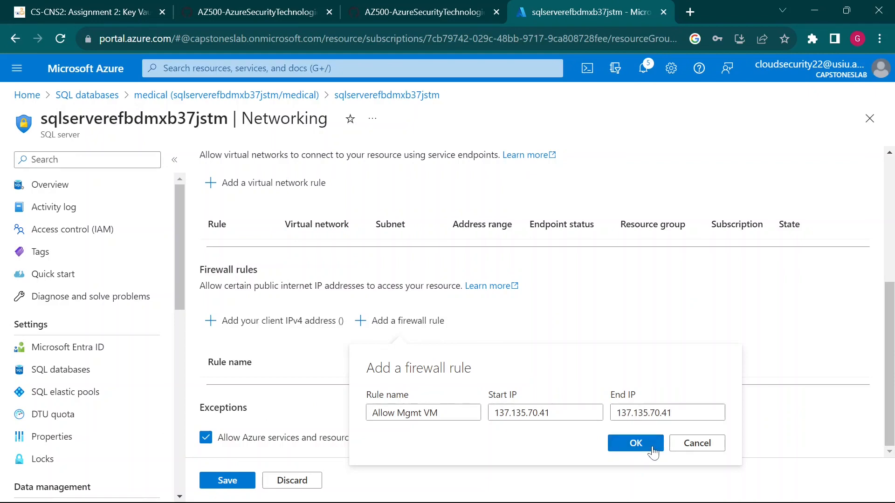
Step: Check the new rule on the Networking page, then scroll to the lab's Save step
{"action": "scroll", "coordinate": [471, 345], "scroll_direction": "up", "scroll_amount": 5}
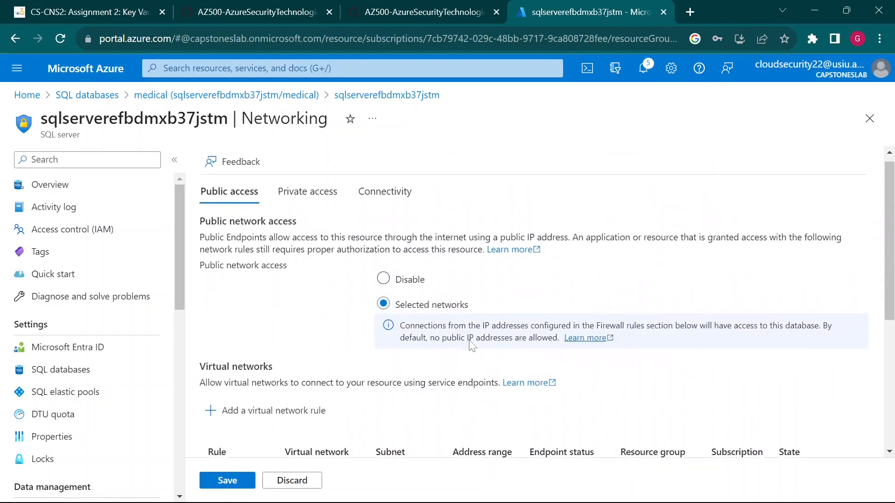
{"action": "scroll", "coordinate": [470, 345], "scroll_direction": "down", "scroll_amount": 3}
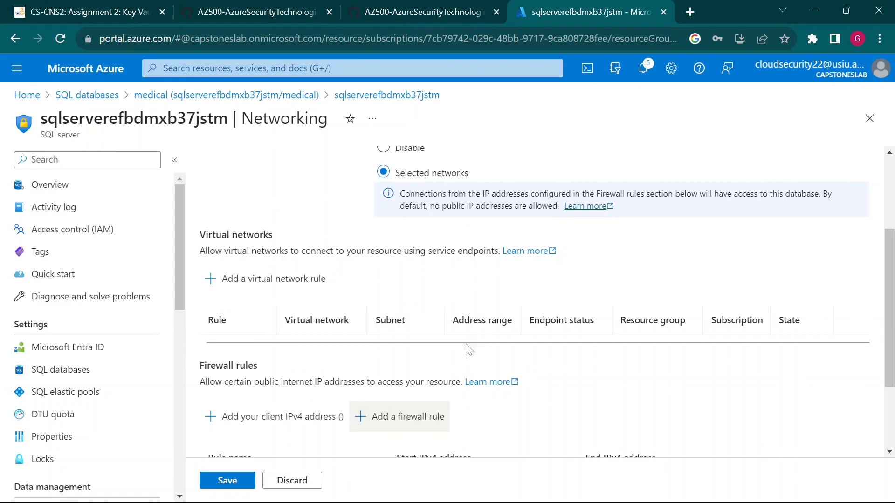
{"action": "scroll", "coordinate": [398, 312], "scroll_direction": "up", "scroll_amount": 3}
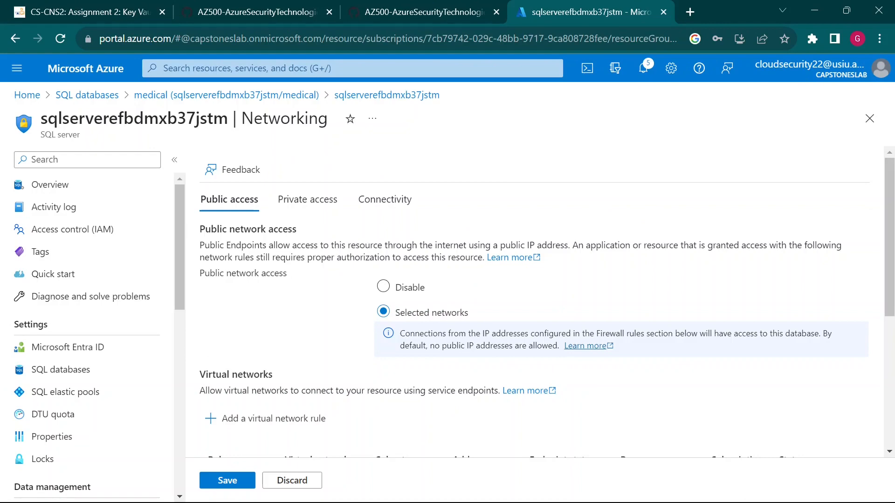
{"action": "scroll", "coordinate": [359, 334], "scroll_direction": "down", "scroll_amount": 5}
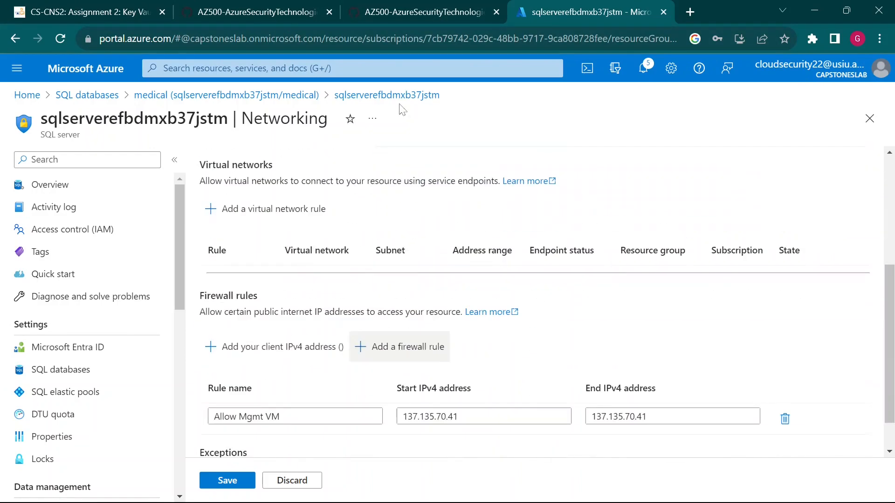
{"action": "left_click", "coordinate": [419, 7]}
{"action": "scroll", "coordinate": [365, 364], "scroll_direction": "down", "scroll_amount": 1}
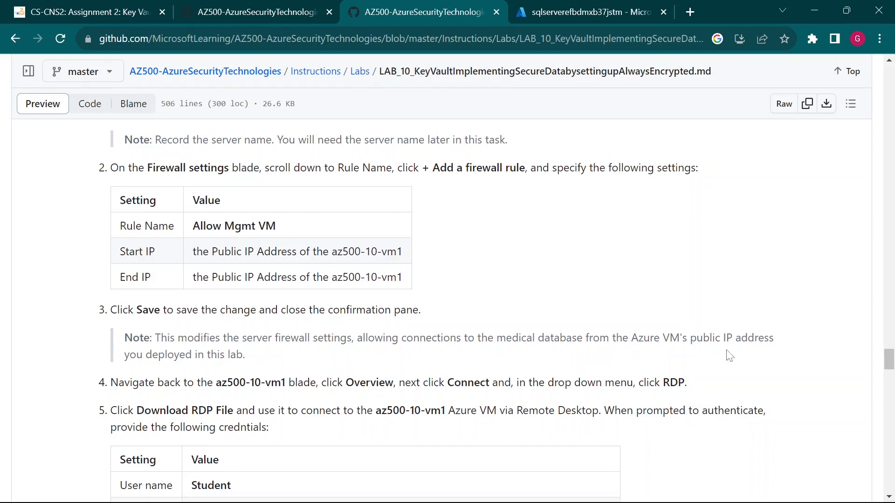
Step: Scroll past the lab's firewall-rule and Remote Desktop steps, then return to the Networking page
{"action": "scroll", "coordinate": [191, 373], "scroll_direction": "down", "scroll_amount": 3}
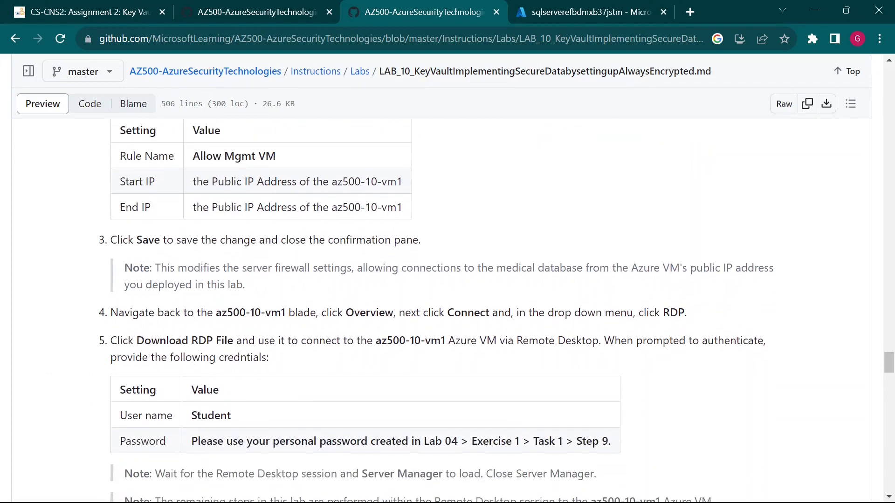
{"action": "left_click", "coordinate": [585, 12]}
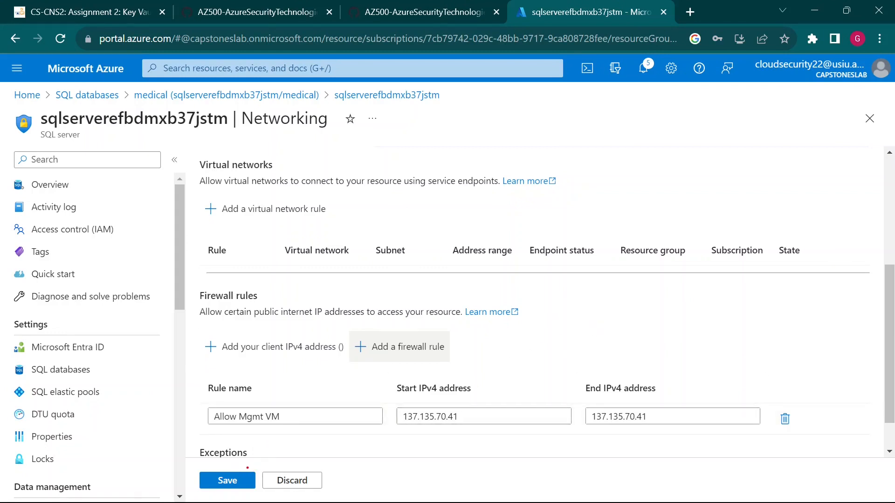
Step: Save the Allow Mgmt VM firewall rule and return to the GitHub lab instructions
{"action": "left_click", "coordinate": [243, 479]}
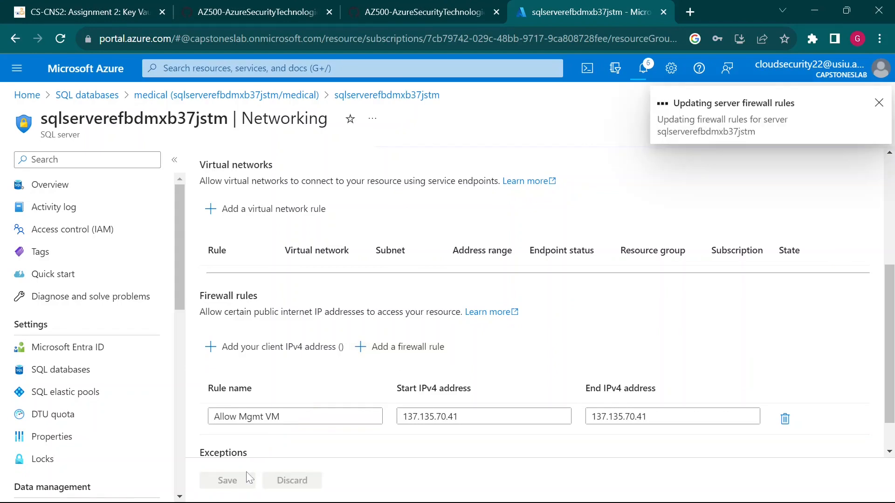
{"action": "left_click", "coordinate": [413, 11]}
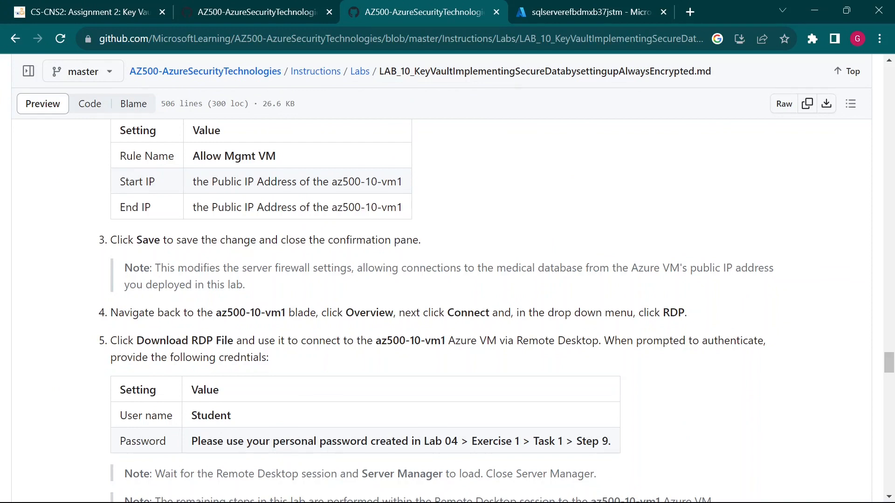
Step: Read lab step 4's RDP sign-in details, highlighting the Student user name, password and Server Manager note
{"action": "left_click_drag", "start_coordinate": [636, 312], "coordinate": [679, 312]}
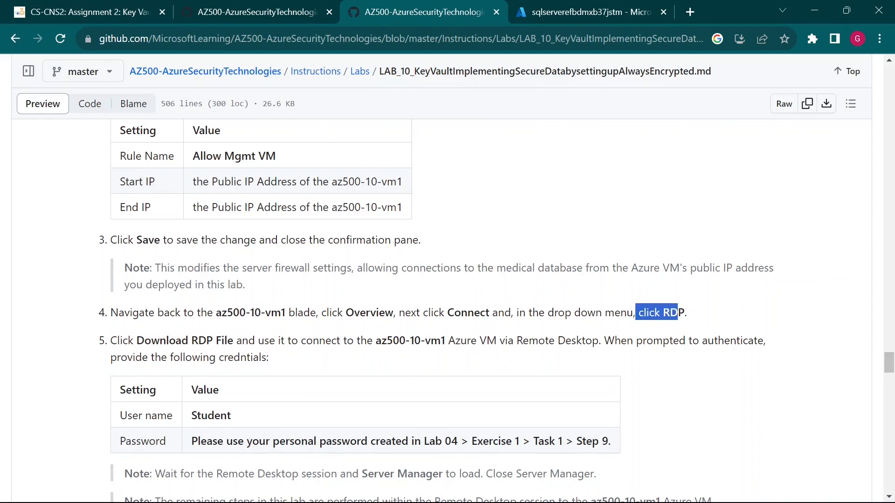
{"action": "scroll", "coordinate": [448, 307], "scroll_direction": "down", "scroll_amount": 3}
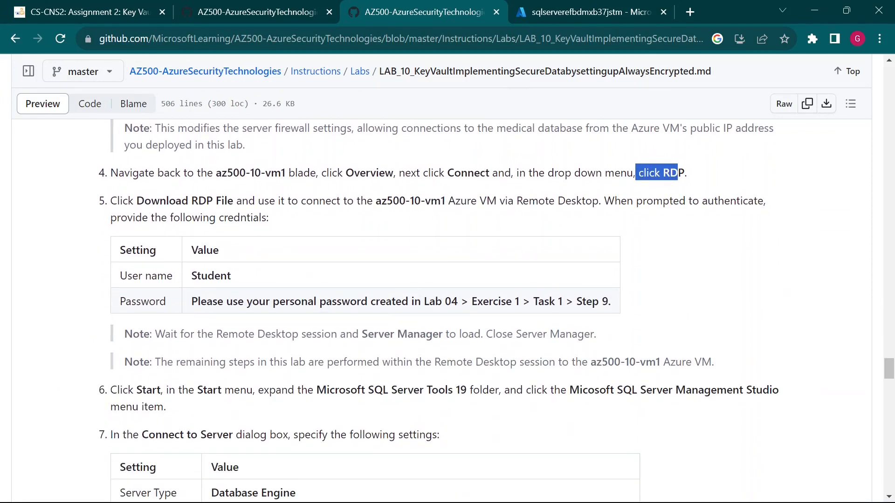
{"action": "left_click_drag", "start_coordinate": [132, 275], "coordinate": [236, 285]}
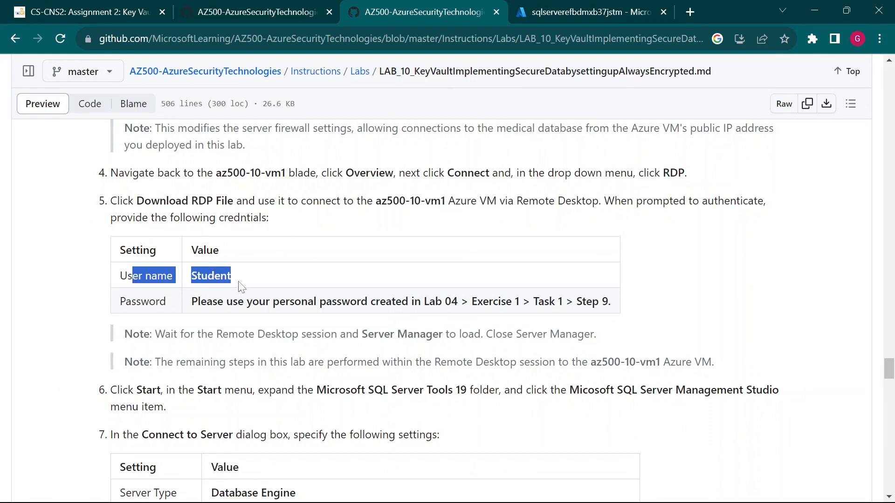
{"action": "left_click", "coordinate": [239, 285]}
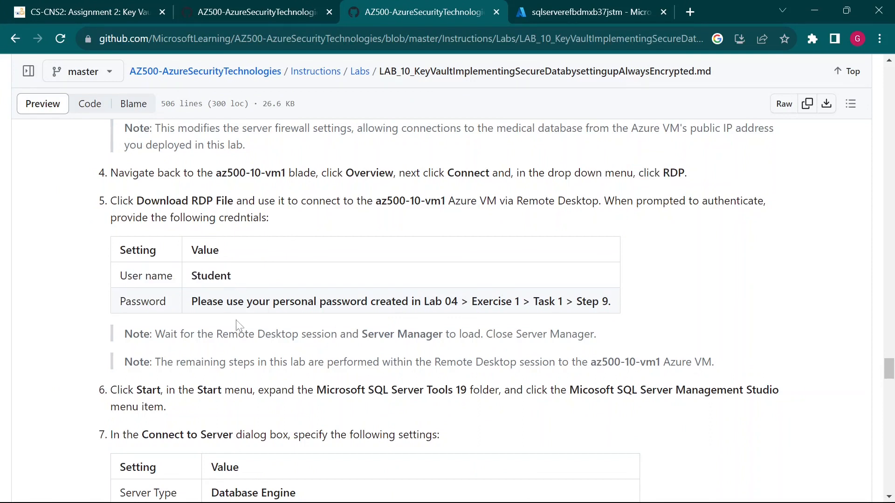
{"action": "left_click_drag", "start_coordinate": [238, 307], "coordinate": [522, 334]}
{"action": "left_click", "coordinate": [521, 336]}
{"action": "scroll", "coordinate": [89, 275], "scroll_direction": "down", "scroll_amount": 3}
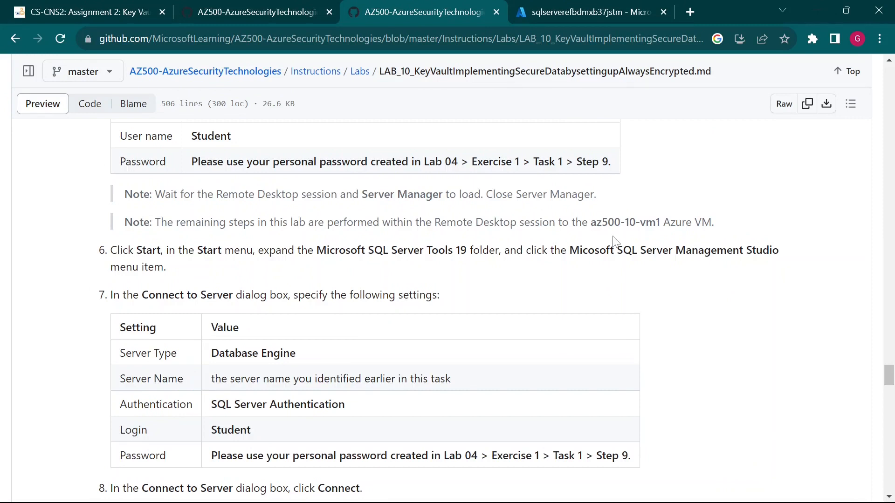
Step: Read step 6 on opening Management Studio, then go back to the SQL server Networking page
{"action": "left_click_drag", "start_coordinate": [111, 254], "coordinate": [220, 278]}
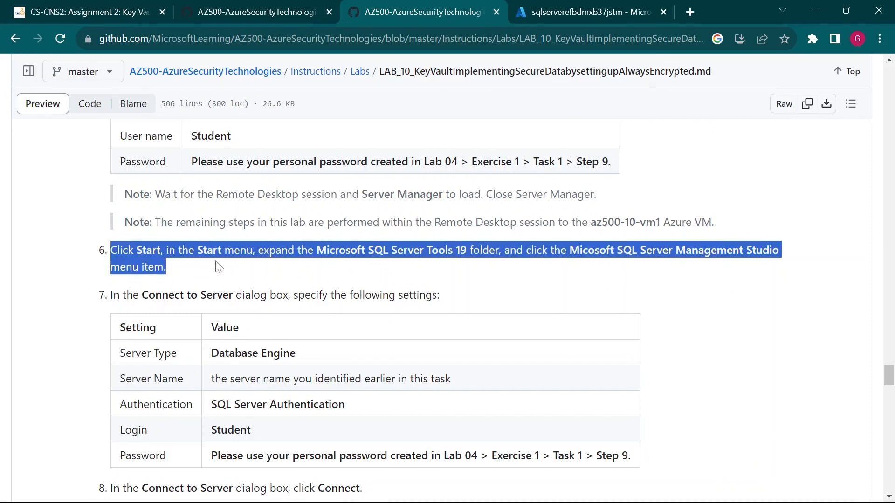
{"action": "left_click", "coordinate": [217, 267]}
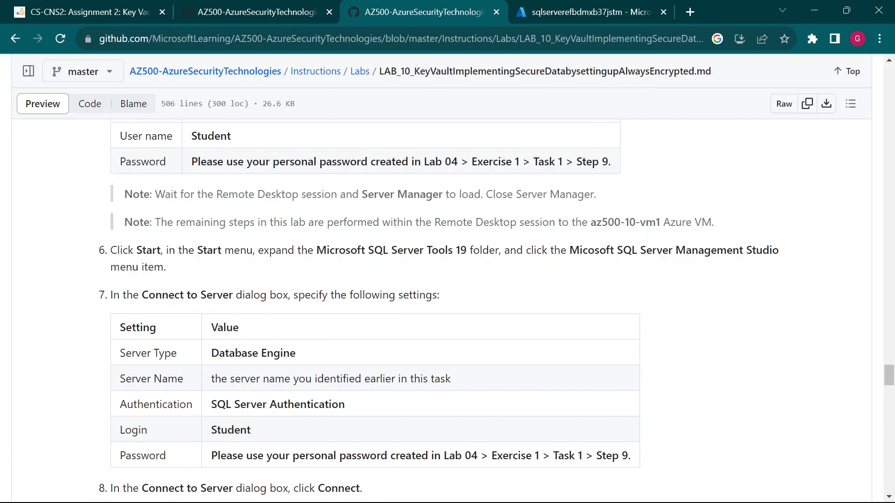
{"action": "left_click_drag", "start_coordinate": [109, 252], "coordinate": [173, 268]}
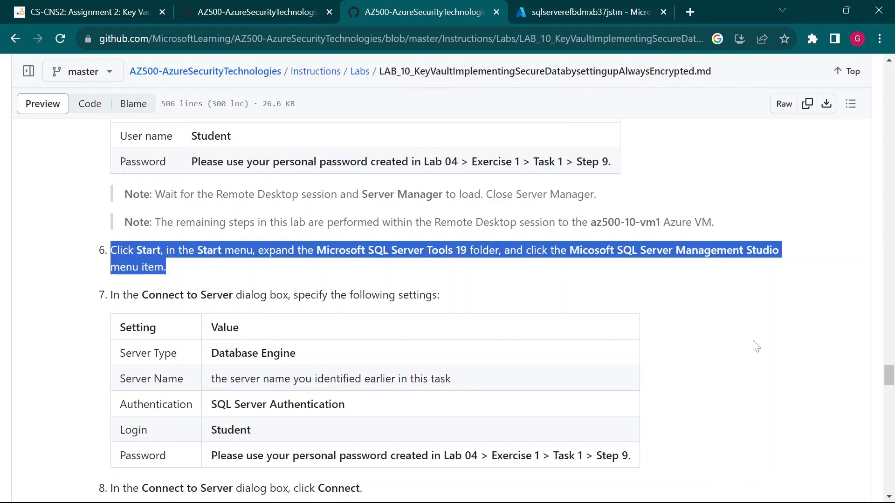
{"action": "left_click", "coordinate": [814, 336]}
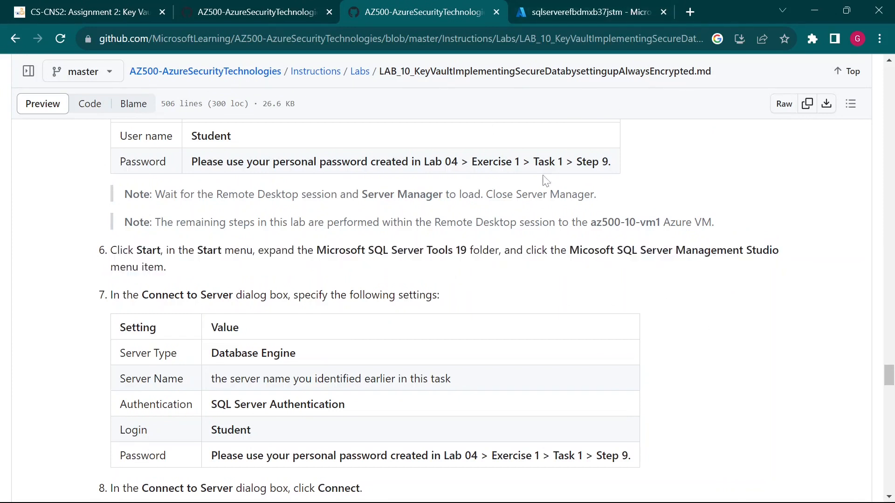
{"action": "left_click", "coordinate": [613, 12]}
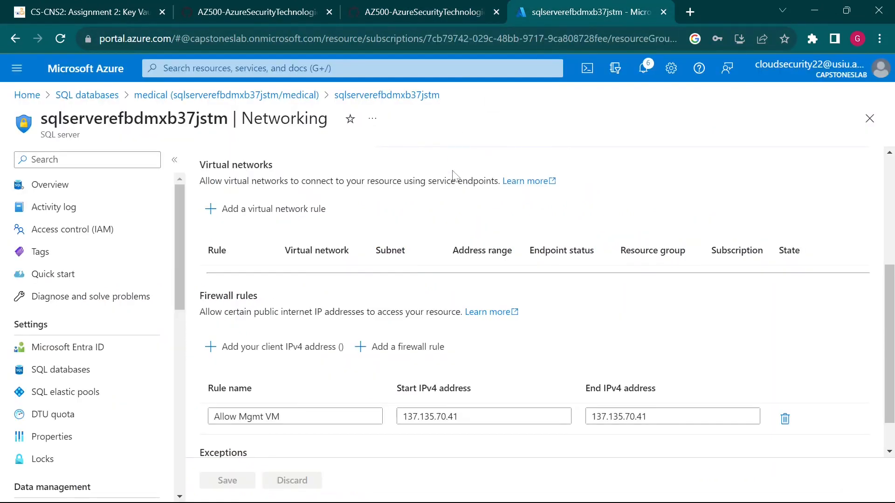
Step: Go through the portal menu's Virtual machines list to the az500-10-vm1 VM in AZ500LAB10
{"action": "scroll", "coordinate": [631, 334], "scroll_direction": "down", "scroll_amount": 1}
{"action": "scroll", "coordinate": [631, 334], "scroll_direction": "up", "scroll_amount": 5}
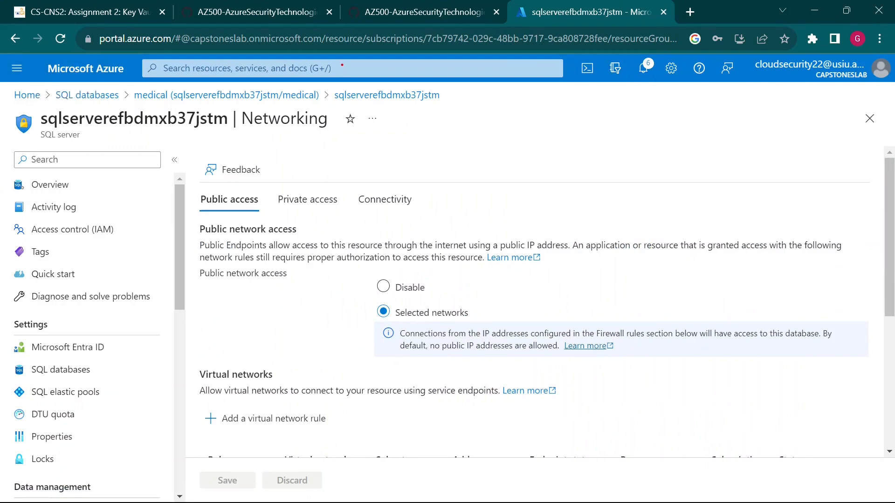
{"action": "left_click_drag", "start_coordinate": [342, 70], "coordinate": [426, 165]}
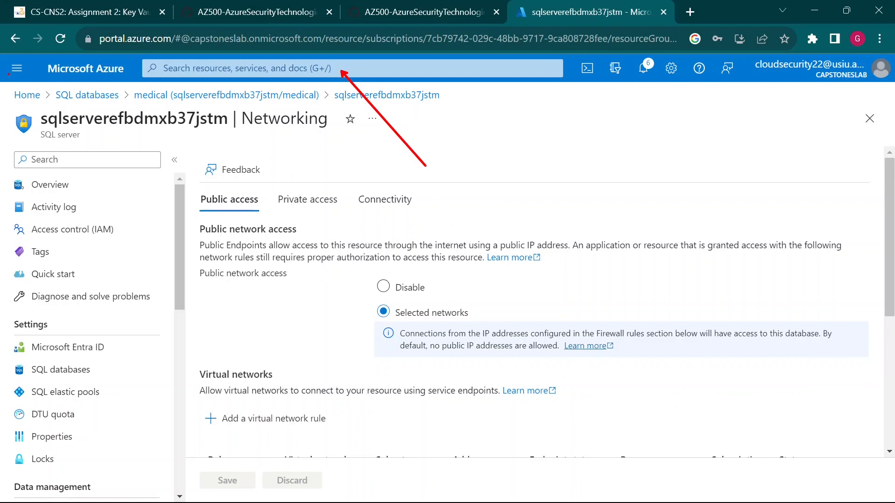
{"action": "mouse_move", "coordinate": [28, 75]}
{"action": "left_mouse_down"}
{"action": "mouse_move", "coordinate": [95, 179]}
{"action": "mouse_move", "coordinate": [112, 240]}
{"action": "left_mouse_up"}
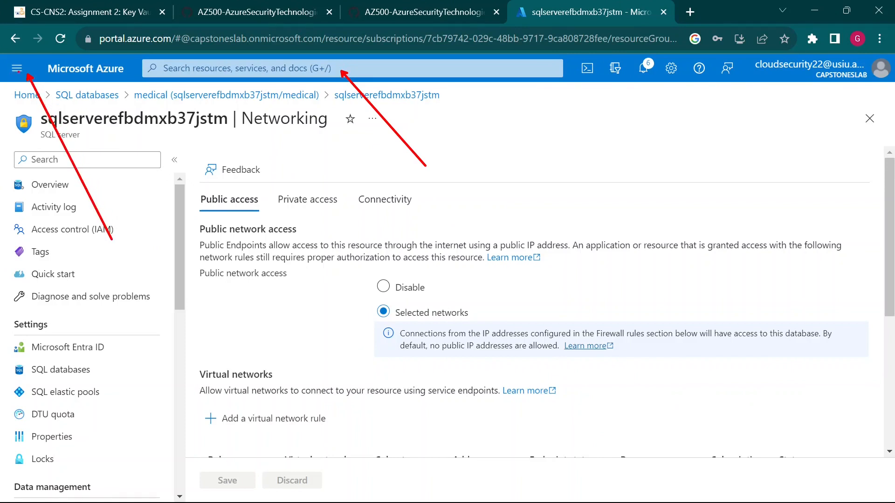
{"action": "left_click", "coordinate": [17, 69]}
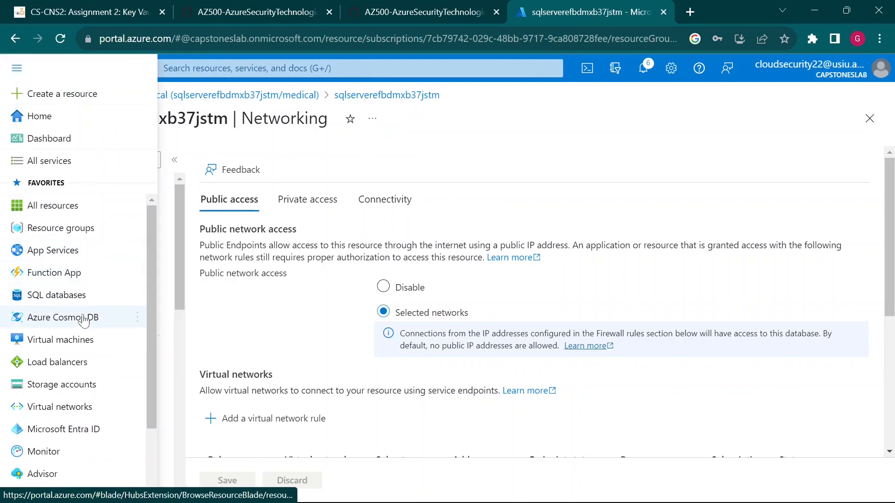
{"action": "left_click", "coordinate": [85, 343]}
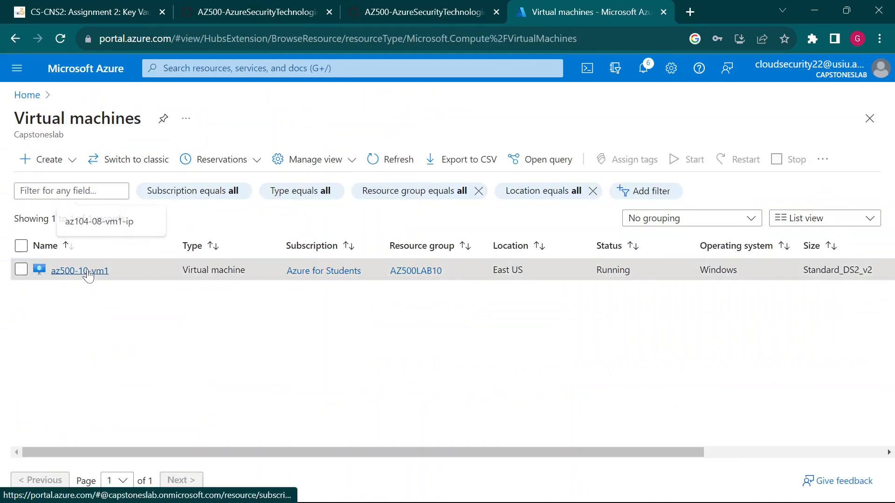
{"action": "left_click", "coordinate": [84, 271]}
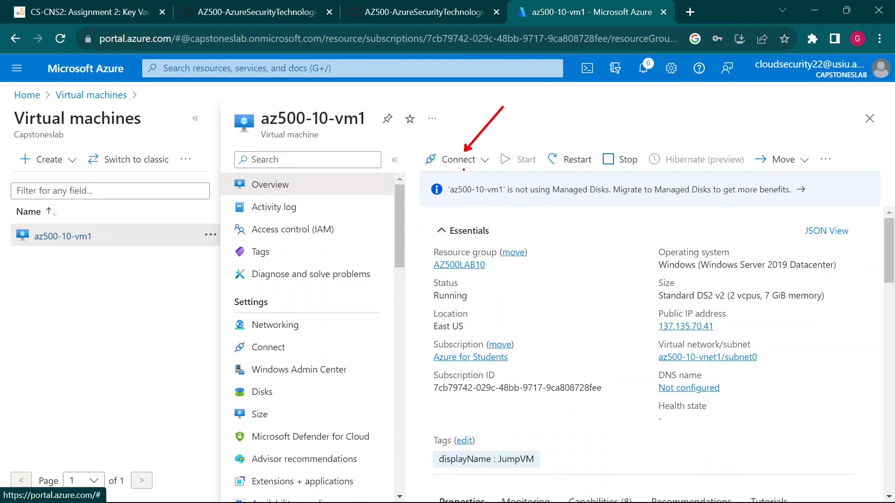
Step: Open az500-10-vm1's Connect page, showing native RDP to 137.135.70.41 on port 3389
{"action": "left_click", "coordinate": [464, 160]}
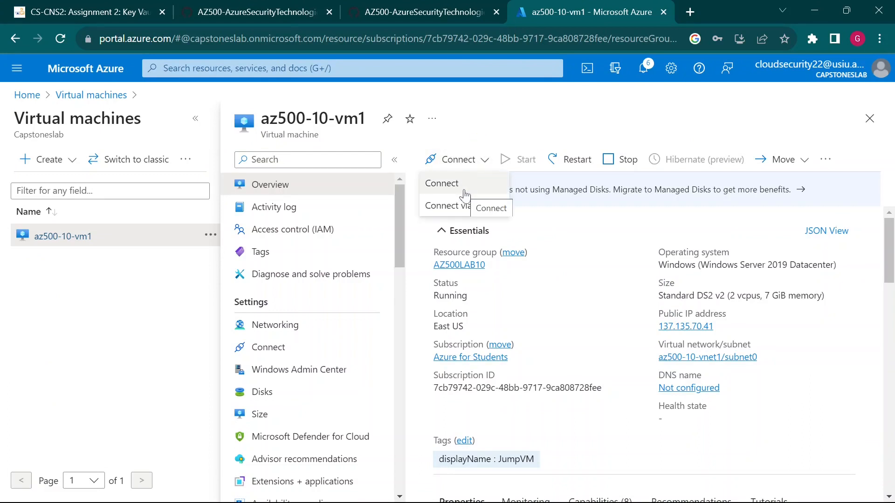
{"action": "left_click", "coordinate": [447, 183]}
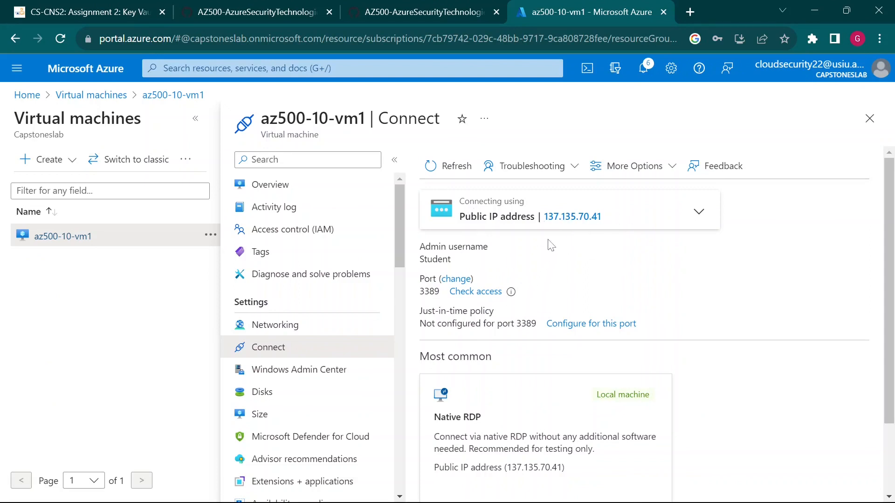
{"action": "scroll", "coordinate": [569, 305], "scroll_direction": "down", "scroll_amount": 2}
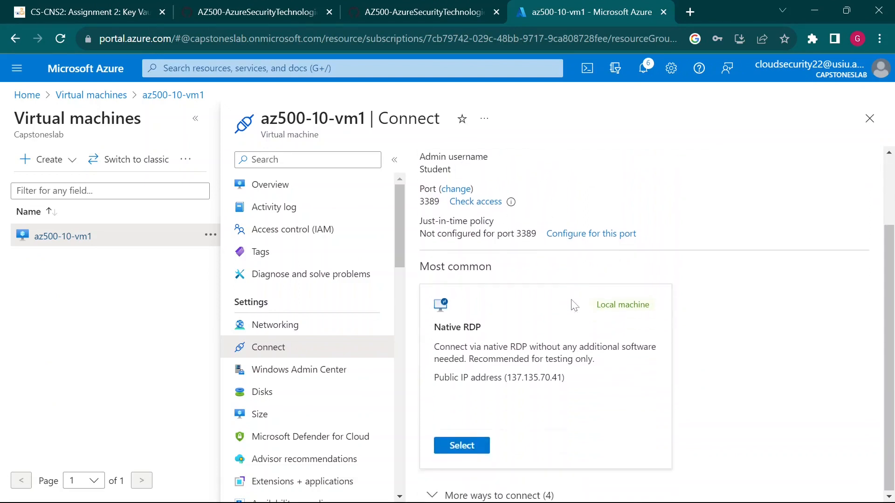
{"action": "scroll", "coordinate": [562, 309], "scroll_direction": "up", "scroll_amount": 2}
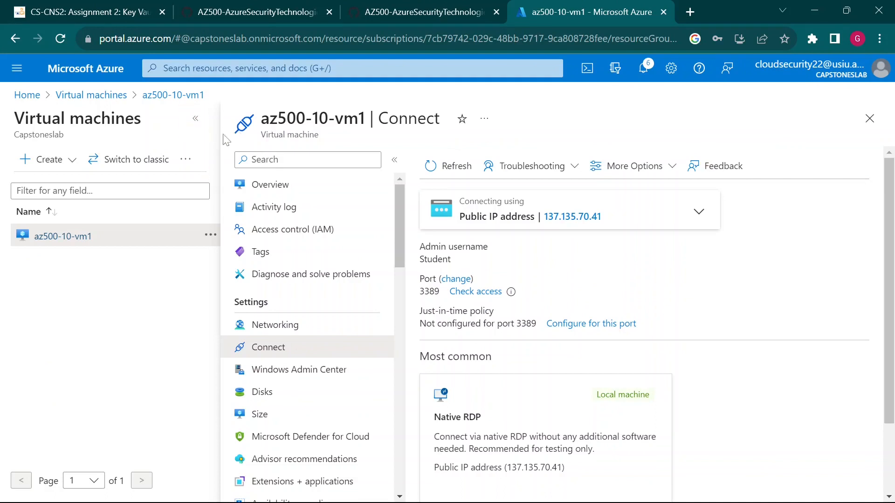
{"action": "left_click", "coordinate": [195, 118]}
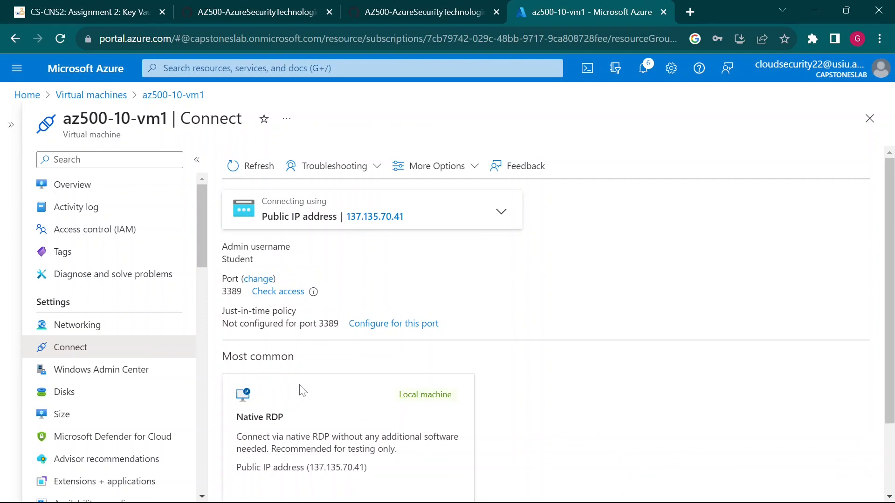
{"action": "scroll", "coordinate": [304, 362], "scroll_direction": "down", "scroll_amount": 2}
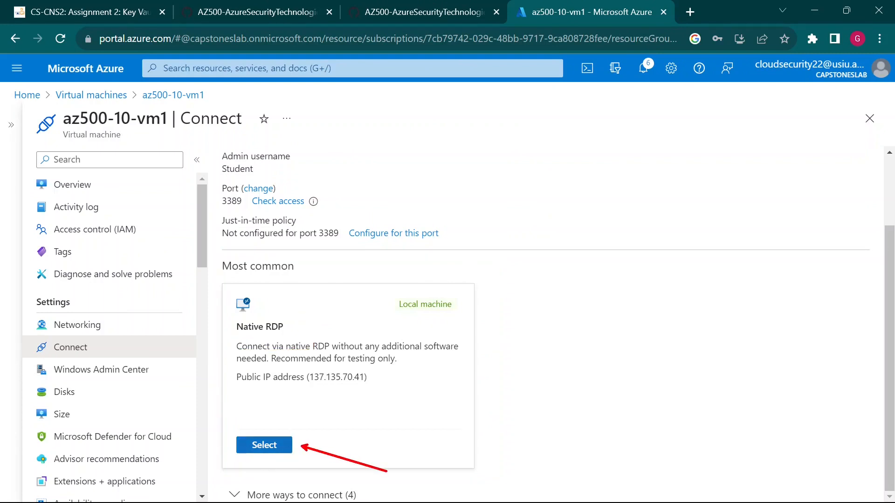
Step: Download the az500-10-vm1.rdp file from the Native RDP pane
{"action": "left_click", "coordinate": [284, 448]}
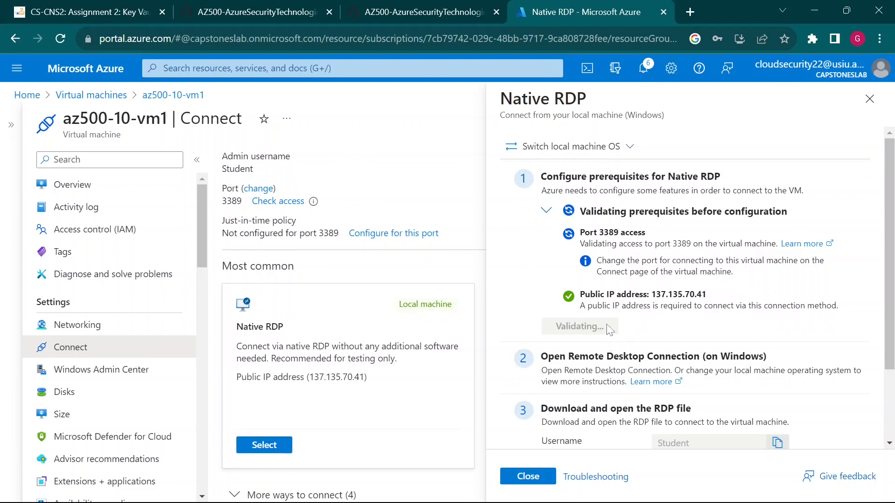
{"action": "scroll", "coordinate": [682, 335], "scroll_direction": "down", "scroll_amount": 2}
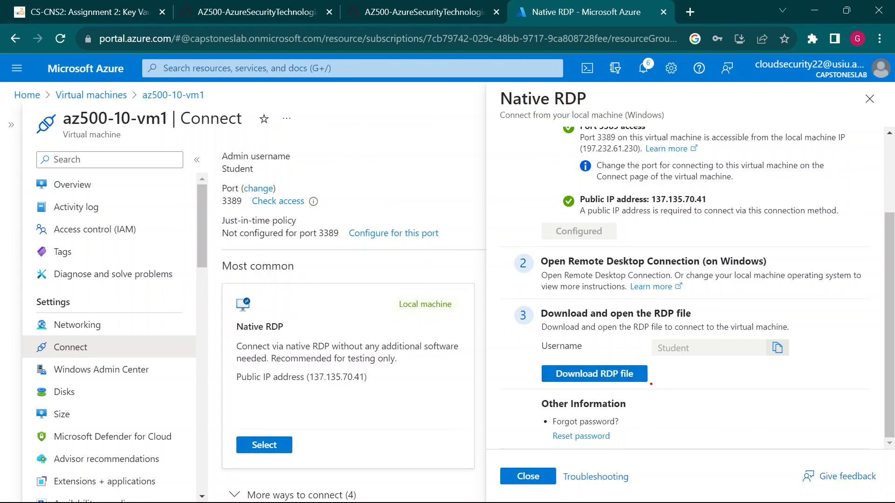
{"action": "left_click_drag", "start_coordinate": [651, 384], "coordinate": [680, 418]}
{"action": "key", "text": "Escape"}
{"action": "left_click", "coordinate": [620, 378]}
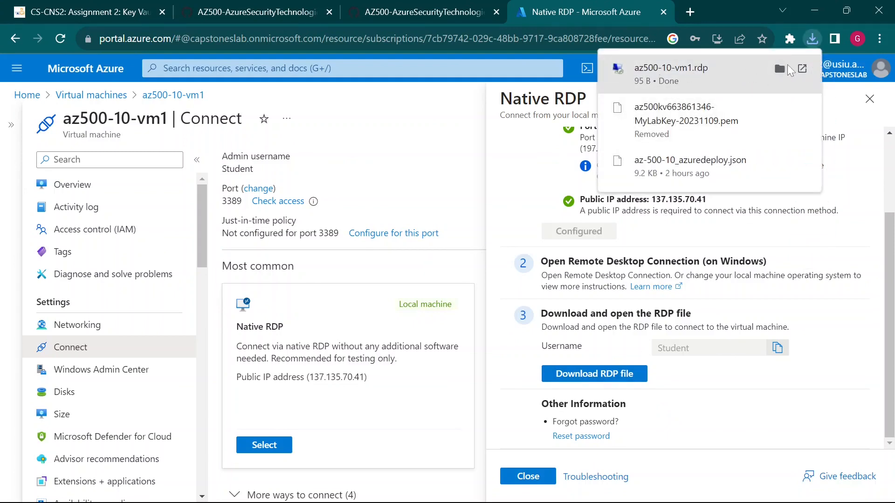
Step: Open az500-10-vm1.rdp from the Downloads folder and minimize File Explorer
{"action": "left_click", "coordinate": [780, 69]}
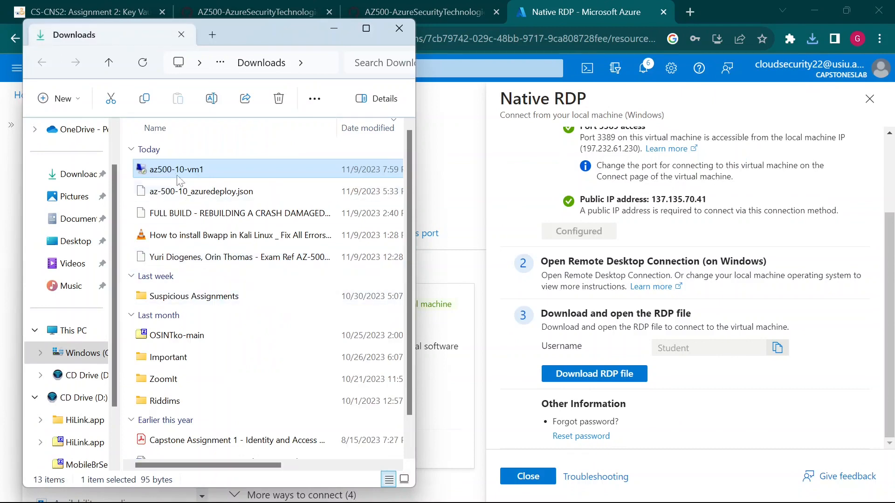
{"action": "double_click", "coordinate": [191, 172]}
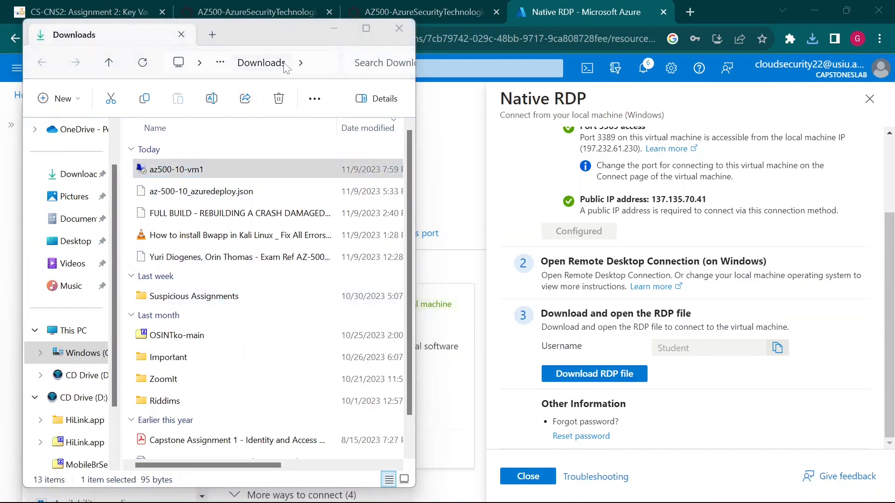
{"action": "left_click", "coordinate": [334, 31]}
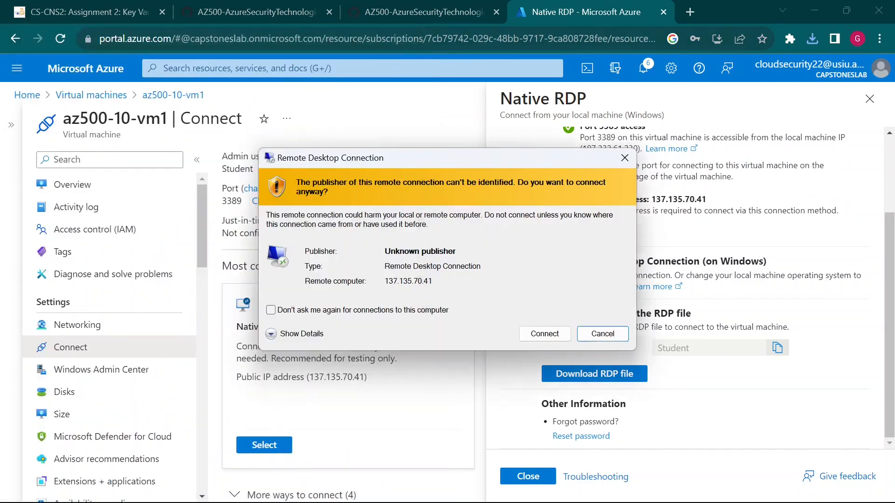
Step: Connect past the unknown-publisher warning and choose to sign in with a different account
{"action": "left_click", "coordinate": [544, 334]}
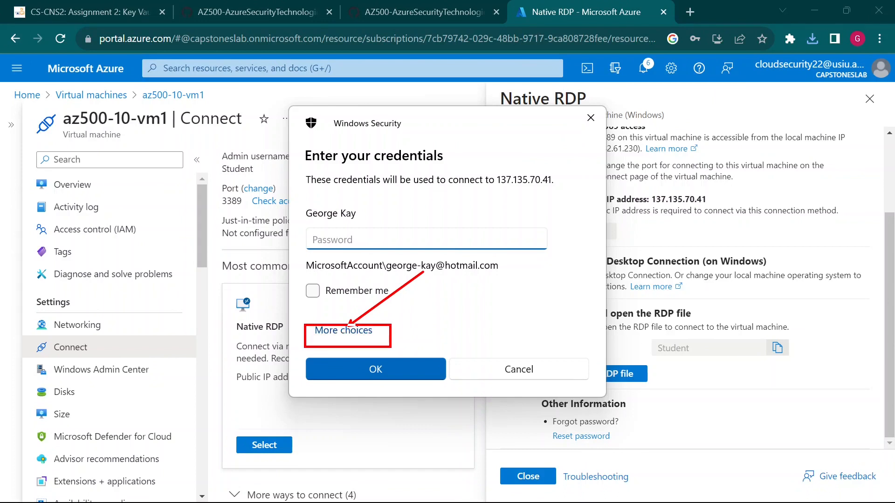
{"action": "left_click", "coordinate": [371, 343]}
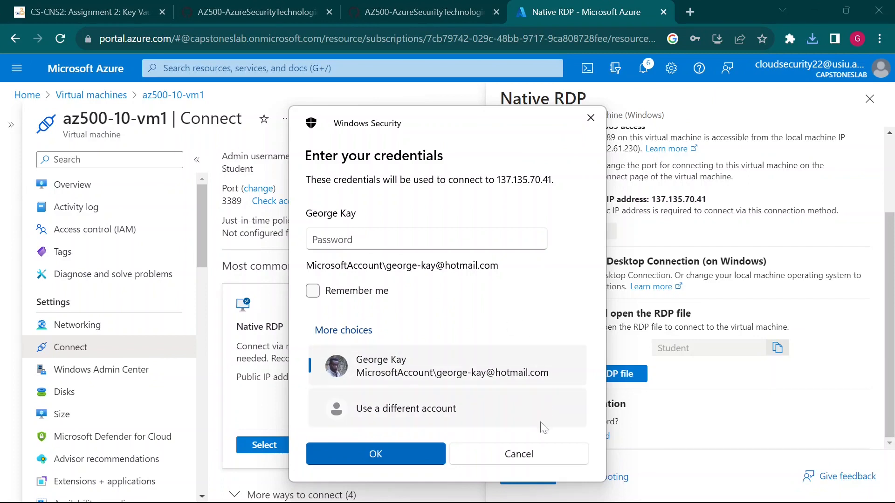
{"action": "left_click", "coordinate": [453, 409]}
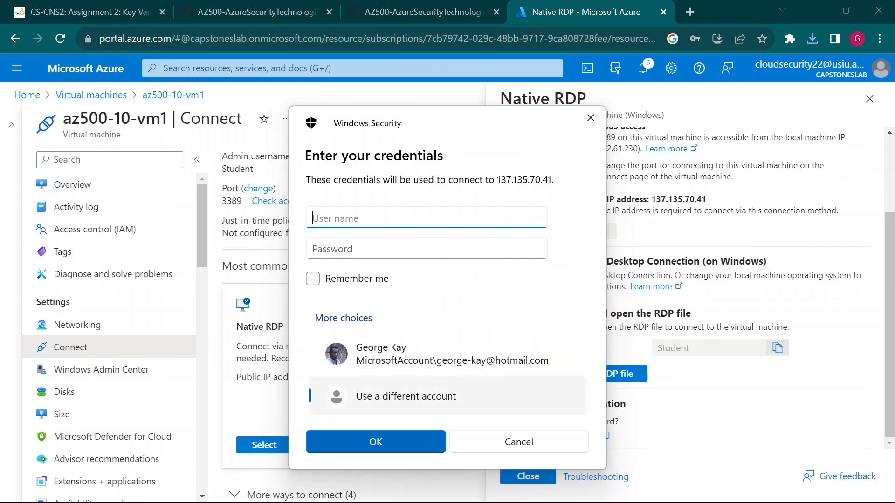
Step: Enter user name Student, move to the Password field, and bring up the WordPad lab notes
{"action": "mouse_move", "coordinate": [558, 474]}
{"action": "mouse_move", "coordinate": [654, 335]}
{"action": "left_mouse_down"}
{"action": "mouse_move", "coordinate": [784, 361]}
{"action": "mouse_move", "coordinate": [752, 400]}
{"action": "left_mouse_up"}
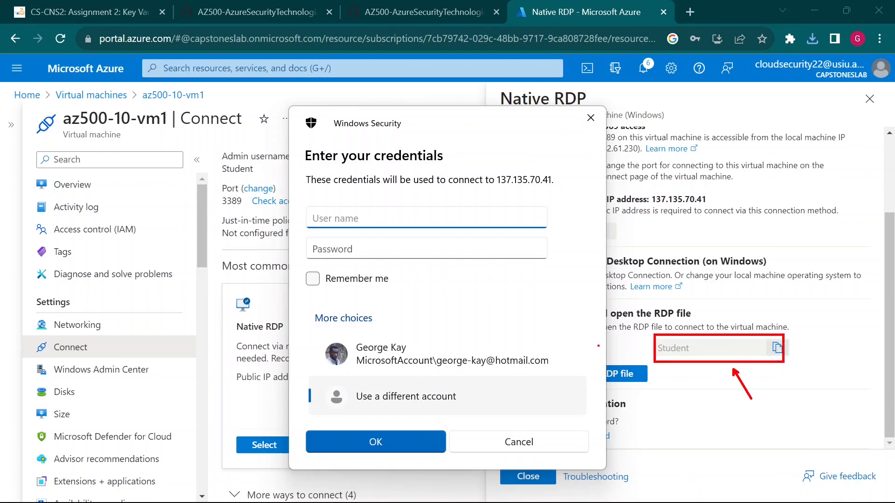
{"action": "key", "text": "Escape"}
{"action": "type", "text": "Student"}
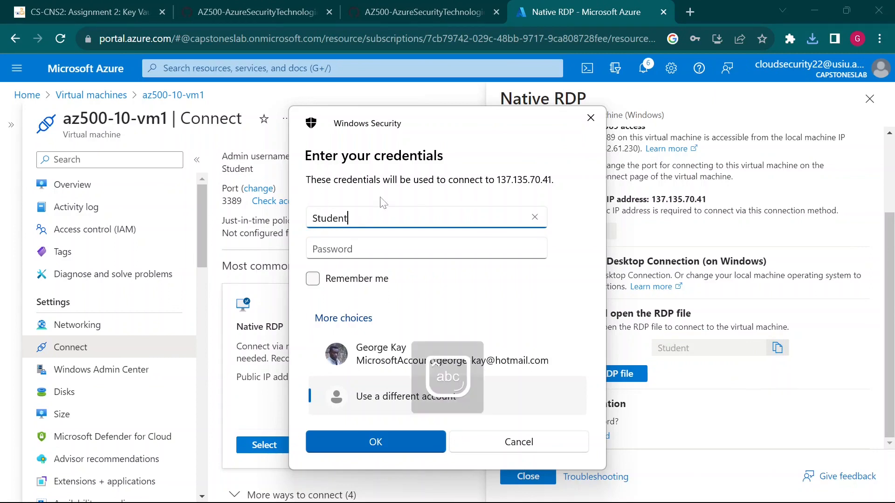
{"action": "key", "text": "Tab"}
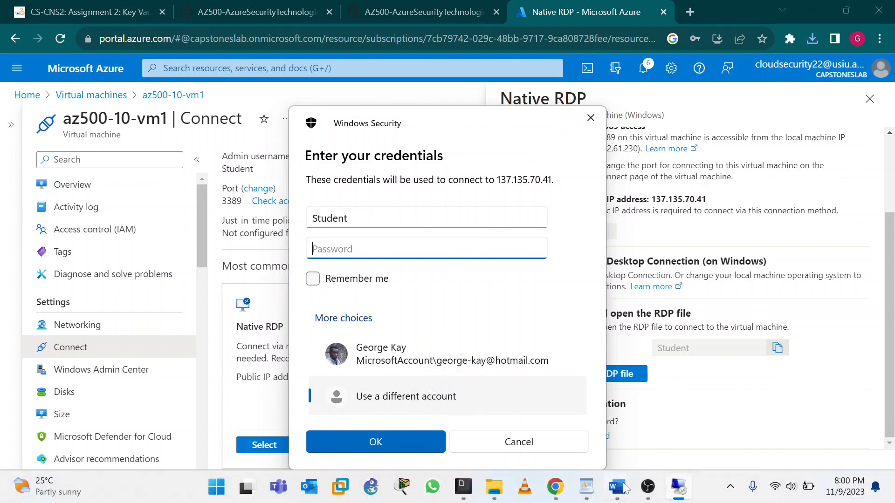
{"action": "left_click", "coordinate": [586, 487]}
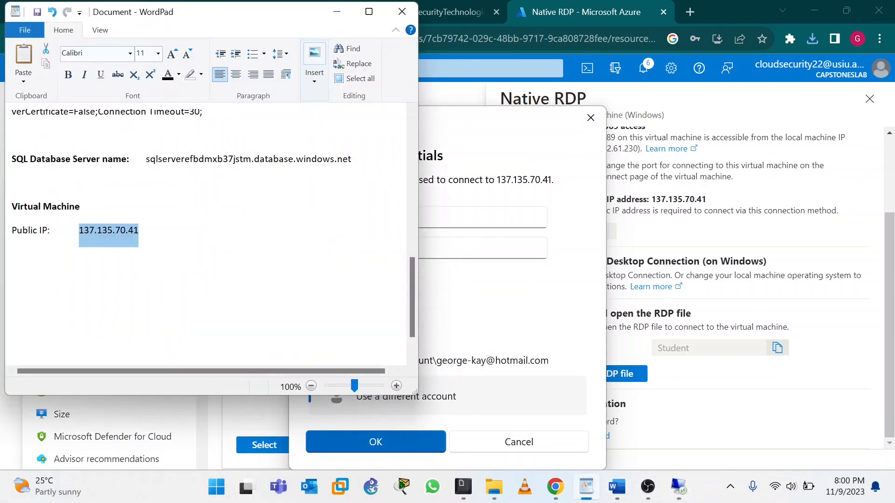
Step: Paste the lab password from WordPad into the credentials prompt, submit, and accept the certificate warning
{"action": "scroll", "coordinate": [205, 233], "scroll_direction": "up", "scroll_amount": 5}
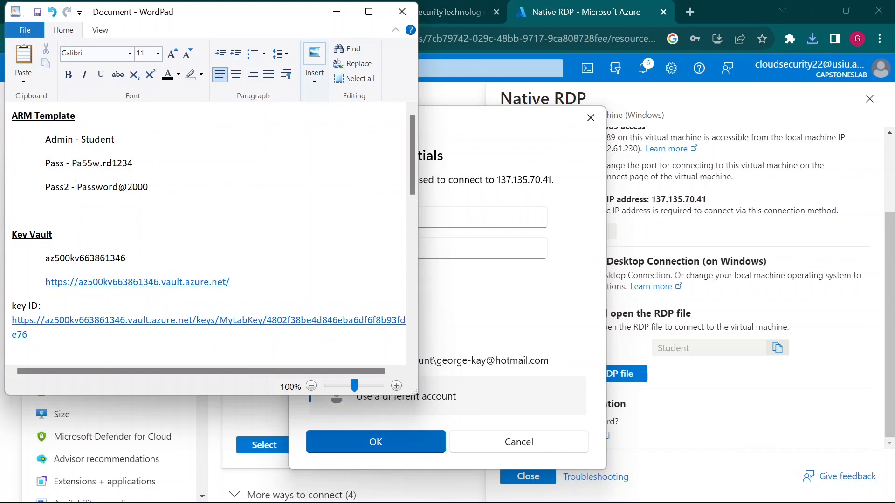
{"action": "left_click_drag", "start_coordinate": [77, 187], "coordinate": [147, 187]}
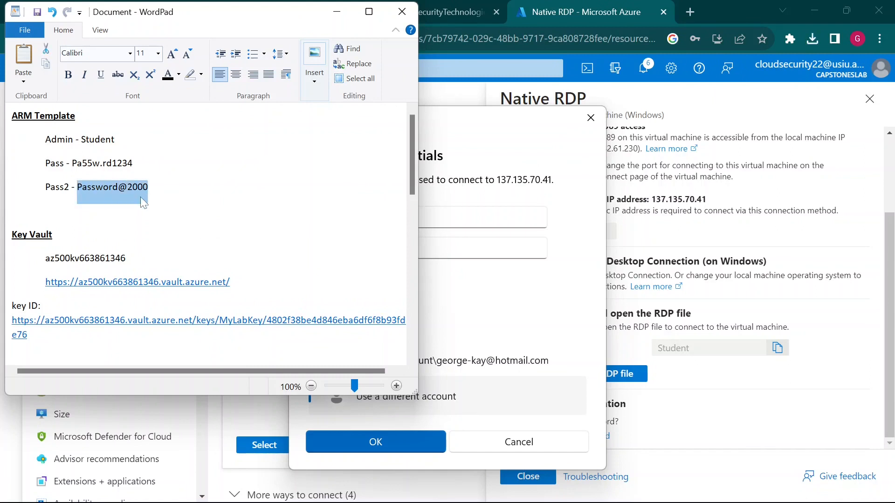
{"action": "left_click", "coordinate": [485, 275]}
{"action": "key", "text": "Tab"}
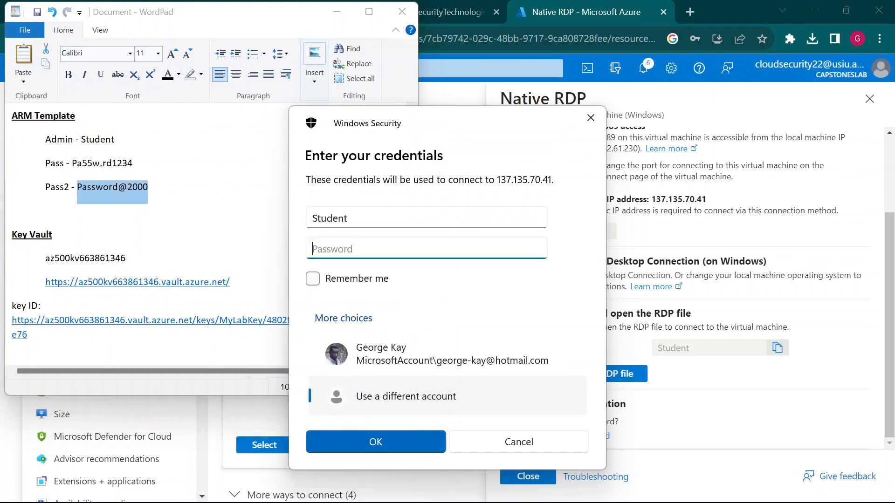
{"action": "key", "text": "ctrl+v"}
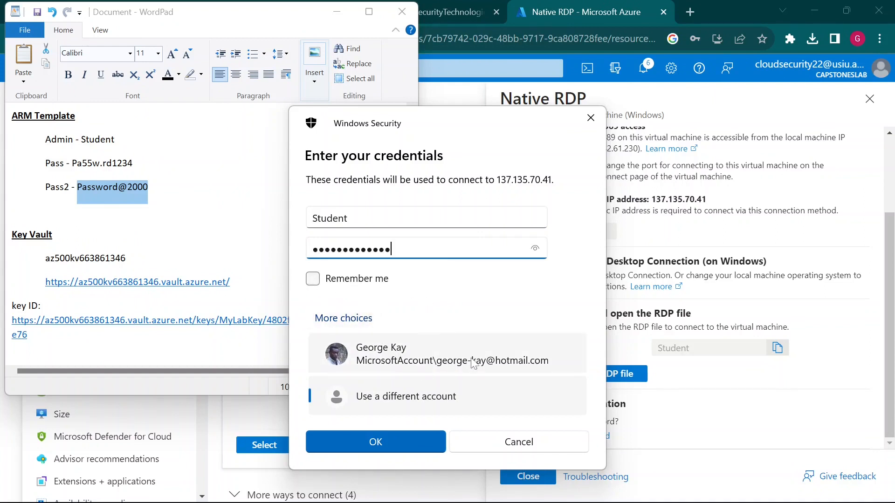
{"action": "left_click", "coordinate": [392, 439]}
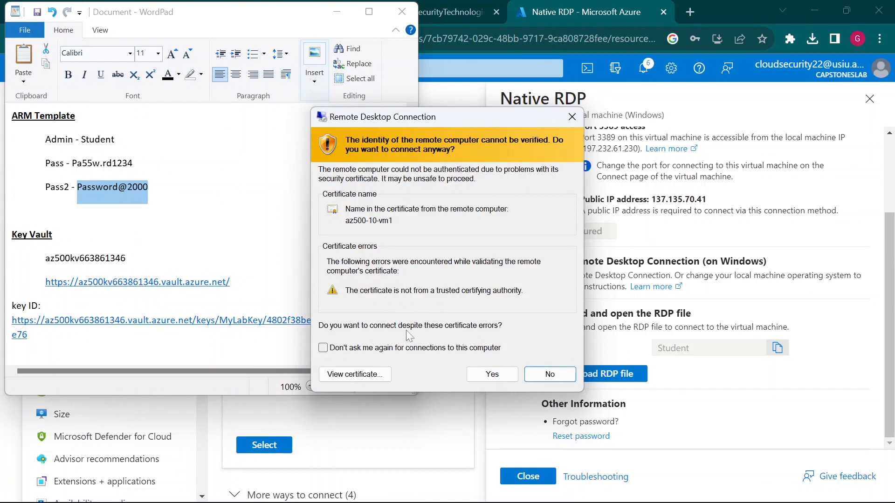
{"action": "left_click", "coordinate": [498, 375]}
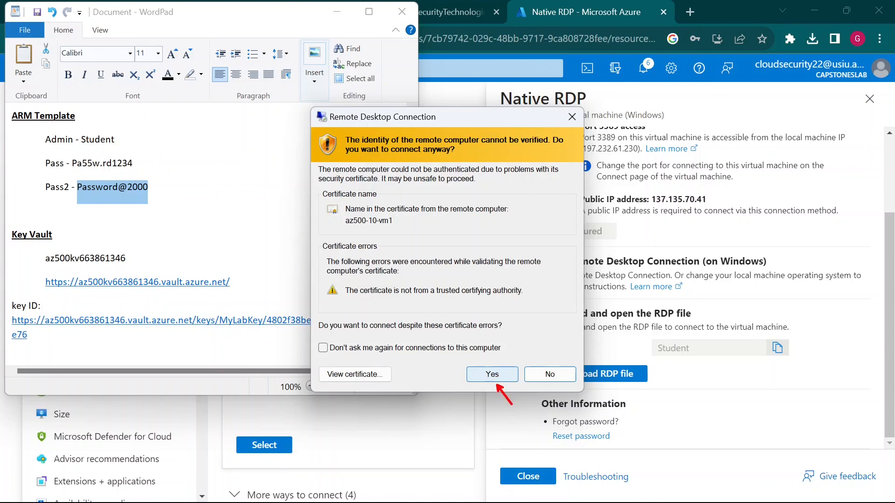
{"action": "left_click", "coordinate": [500, 376]}
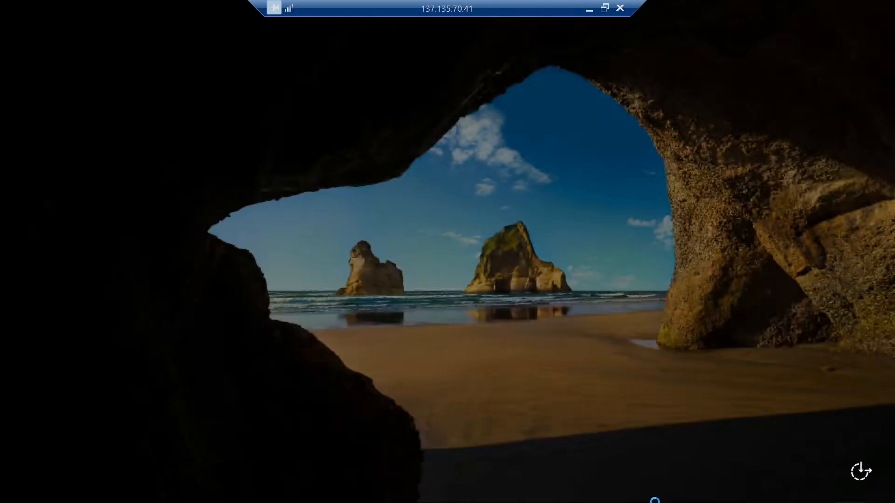
Step: Turn the full-screen remote session into a large window over the portal
{"action": "left_click", "coordinate": [604, 8]}
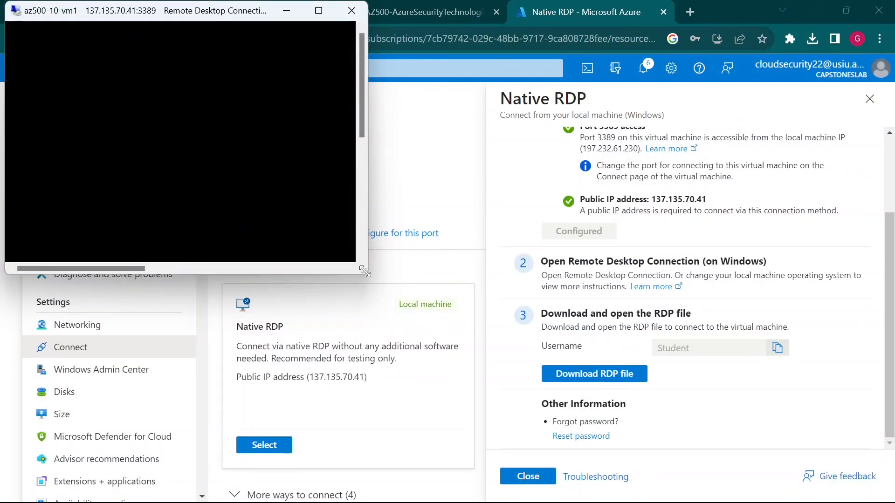
{"action": "left_click_drag", "start_coordinate": [364, 271], "coordinate": [730, 501]}
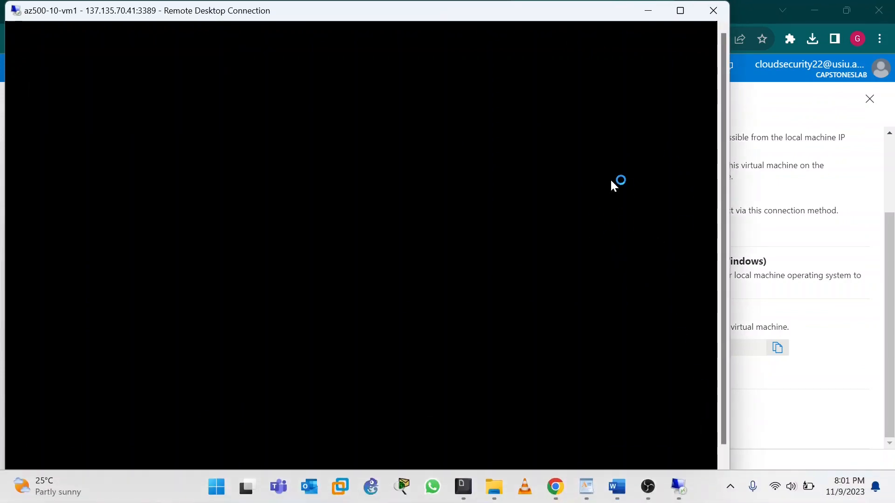
{"action": "mouse_move", "coordinate": [632, 500]}
{"action": "left_click", "coordinate": [648, 487]}
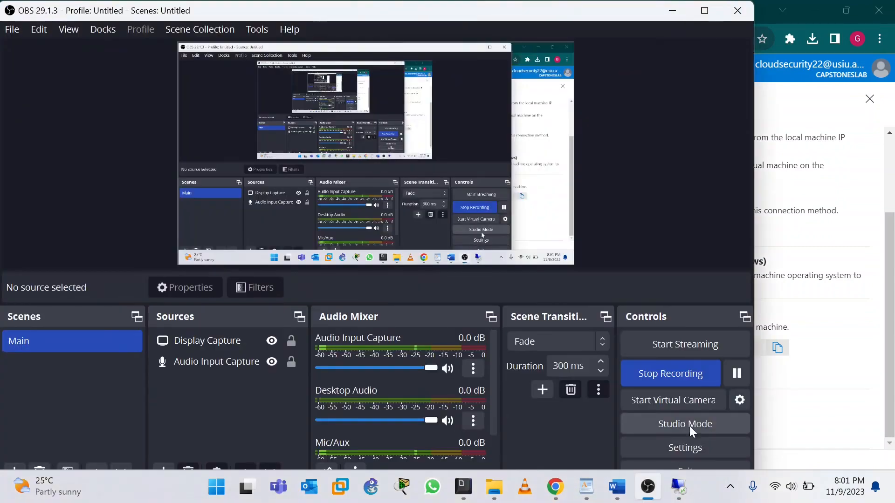
{"action": "left_click", "coordinate": [731, 375]}
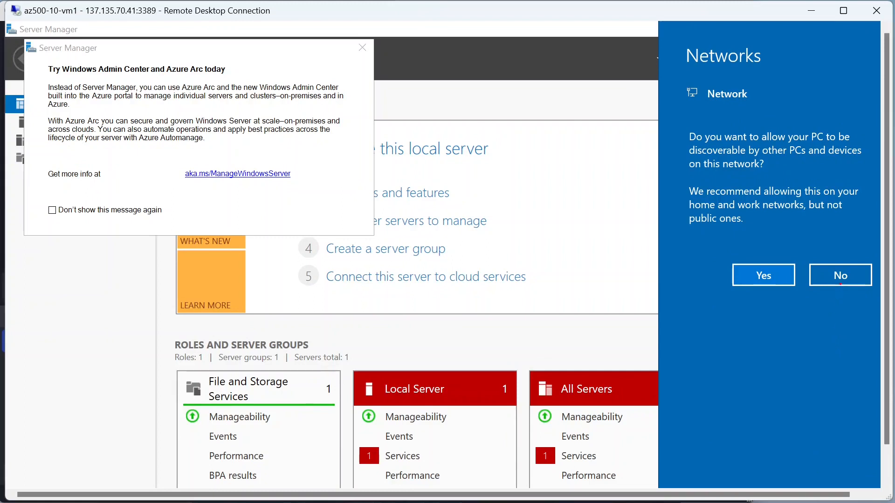
{"action": "mouse_move", "coordinate": [810, 257]}
{"action": "left_mouse_down"}
{"action": "mouse_move", "coordinate": [877, 300]}
{"action": "mouse_move", "coordinate": [826, 396]}
{"action": "left_mouse_up"}
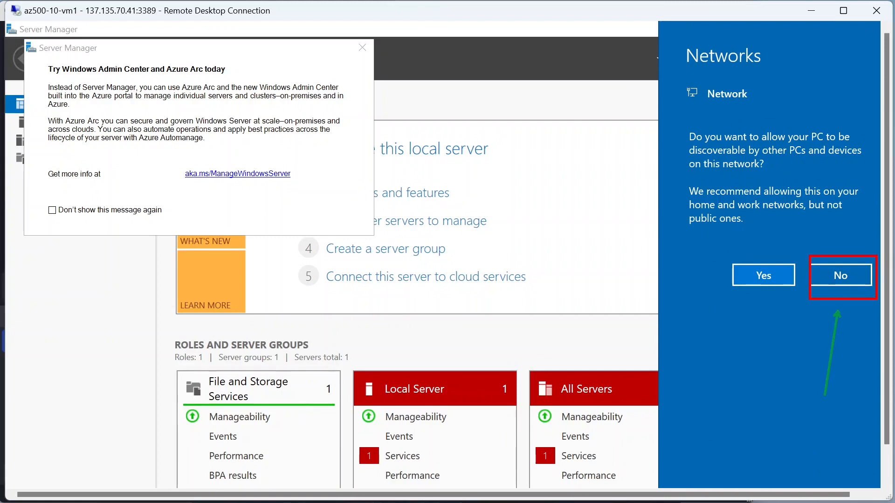
Step: Decline network discovery and permanently dismiss Server Manager's Windows Admin Center message
{"action": "left_click", "coordinate": [846, 275]}
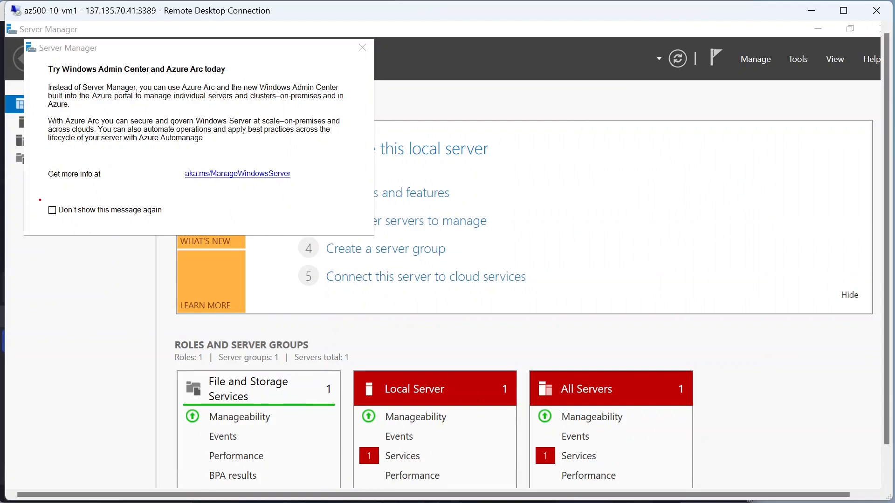
{"action": "left_click", "coordinate": [52, 211]}
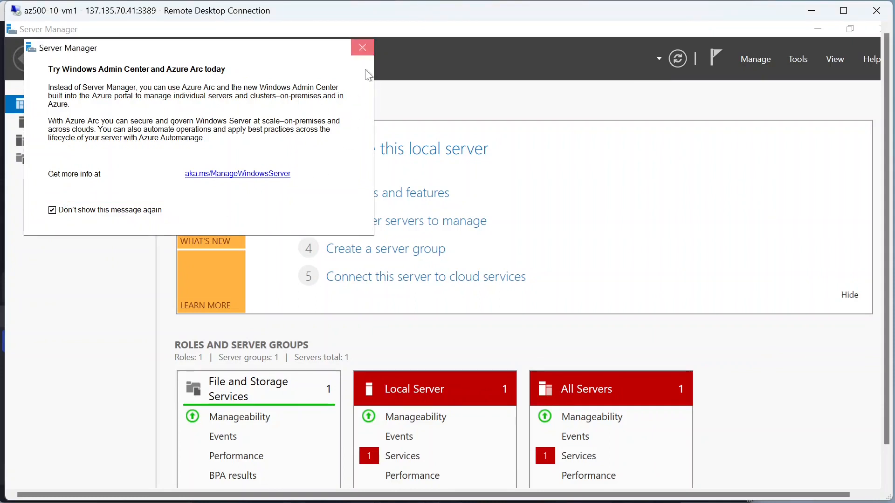
{"action": "left_click", "coordinate": [363, 49]}
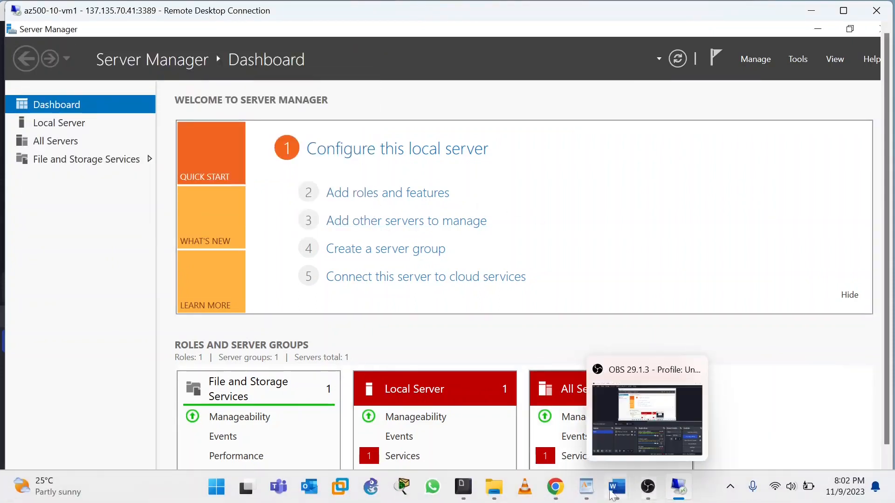
{"action": "mouse_move", "coordinate": [611, 496]}
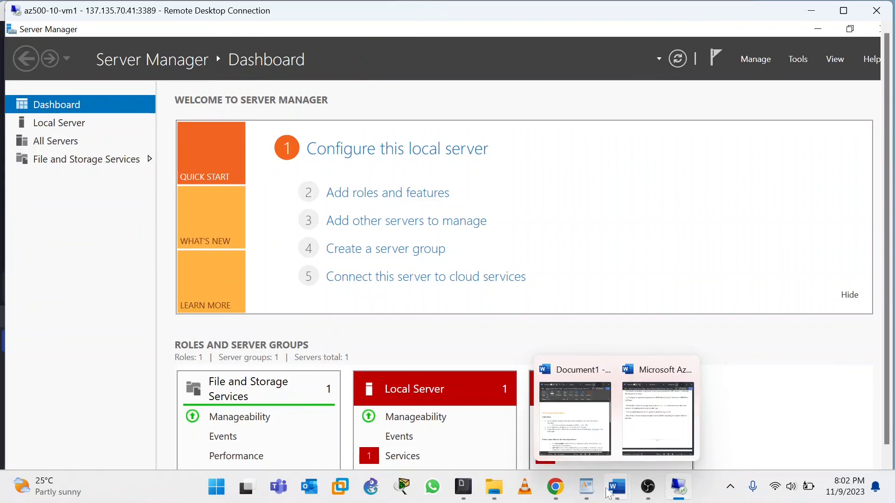
{"action": "left_click", "coordinate": [555, 494]}
Step: Skim the GitHub lab instructions, then minimize Chrome to reveal the remote Server Manager dashboard
{"action": "left_click", "coordinate": [438, 6]}
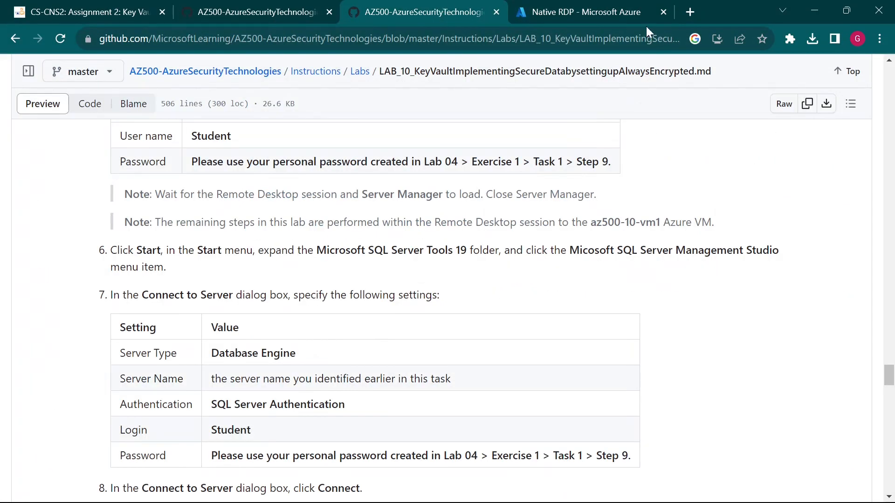
{"action": "scroll", "coordinate": [294, 324], "scroll_direction": "down", "scroll_amount": 1}
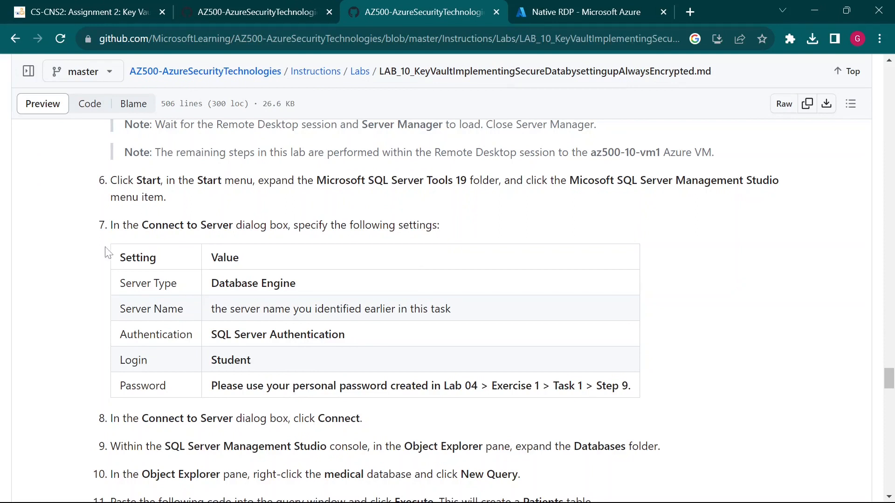
{"action": "scroll", "coordinate": [439, 268], "scroll_direction": "down", "scroll_amount": 1}
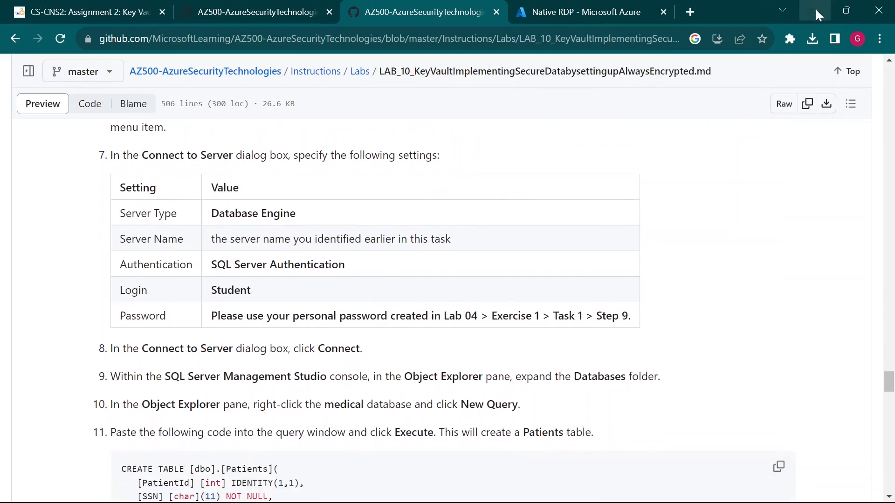
{"action": "scroll", "coordinate": [694, 189], "scroll_direction": "up", "scroll_amount": 1}
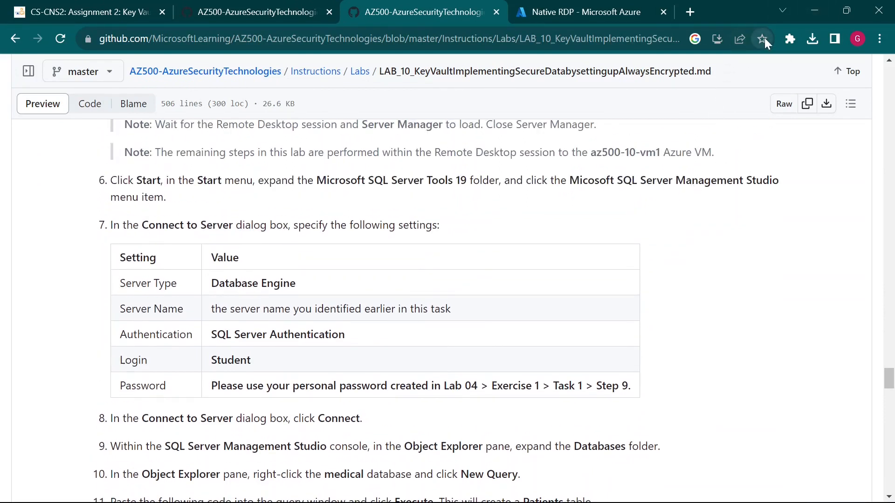
{"action": "left_click", "coordinate": [811, 9]}
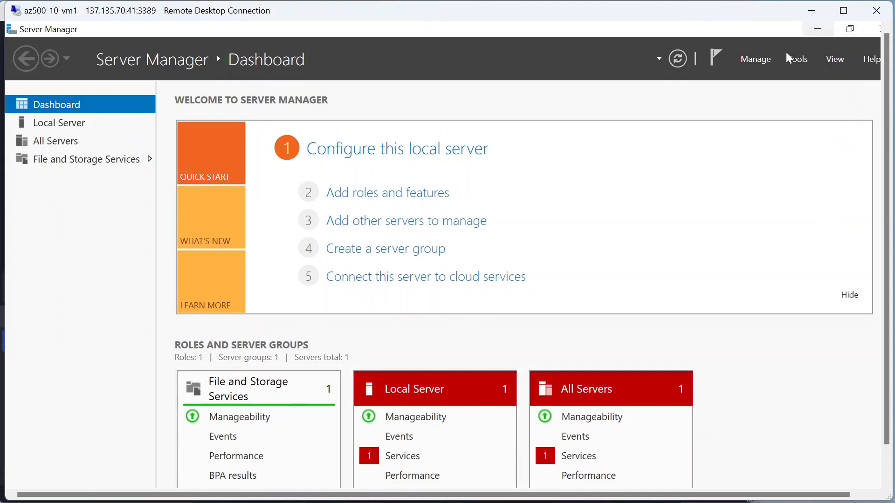
Step: Minimize Server Manager on the az500-10-vm1 remote desktop
{"action": "mouse_move", "coordinate": [800, 24]}
{"action": "left_mouse_down"}
{"action": "mouse_move", "coordinate": [839, 37]}
{"action": "mouse_move", "coordinate": [789, 164]}
{"action": "left_mouse_up"}
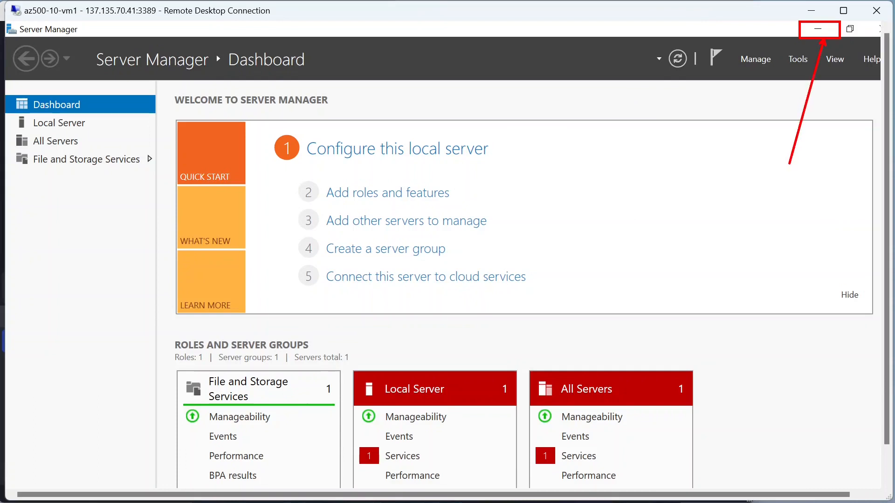
{"action": "left_click", "coordinate": [818, 29]}
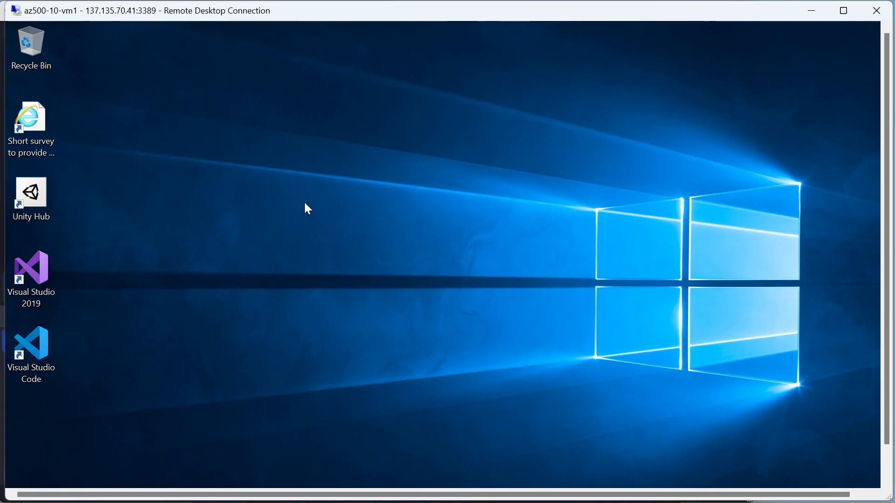
{"action": "key", "text": "super"}
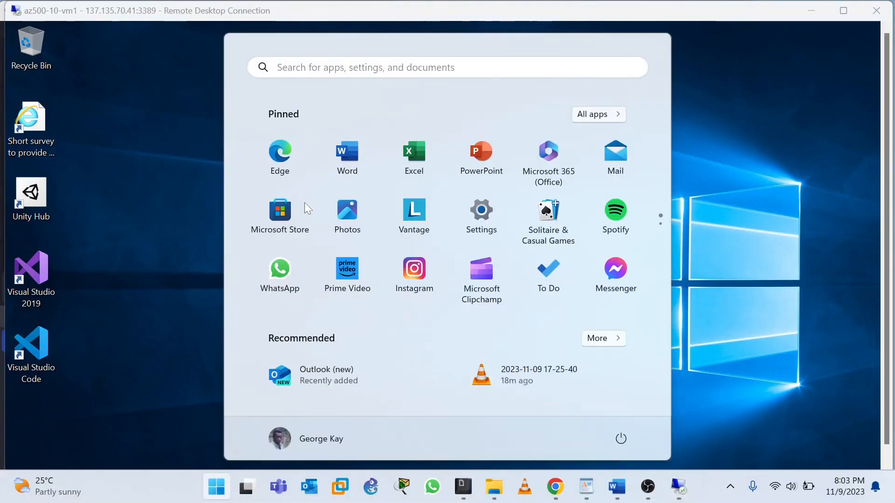
{"action": "left_click", "coordinate": [176, 258]}
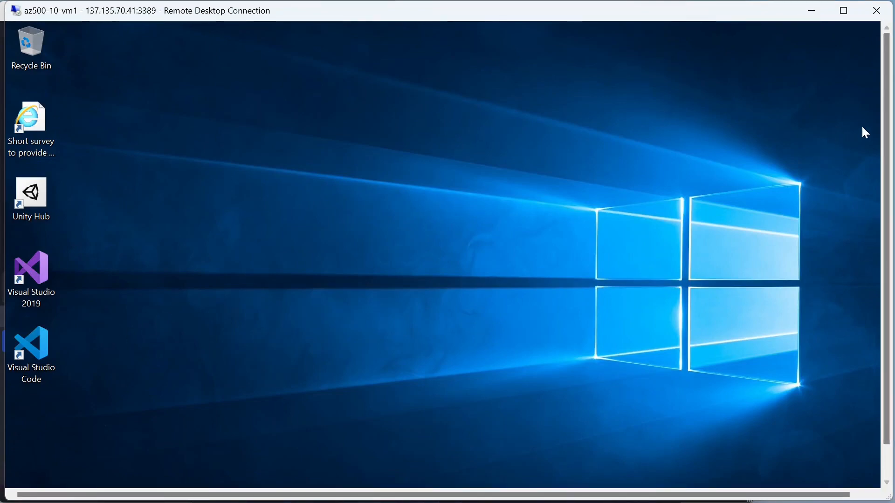
Step: Close Server Manager from the remote taskbar and open the VM's Start menu
{"action": "left_click", "coordinate": [863, 156]}
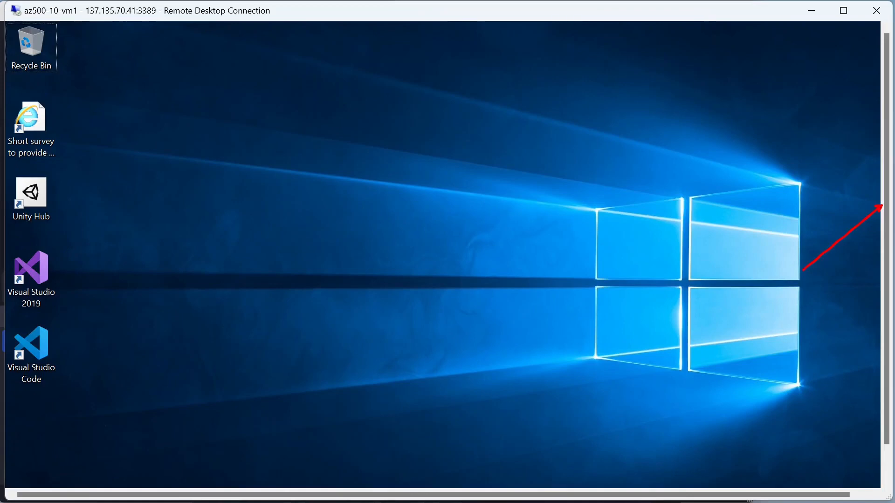
{"action": "left_click_drag", "start_coordinate": [887, 132], "coordinate": [887, 204]}
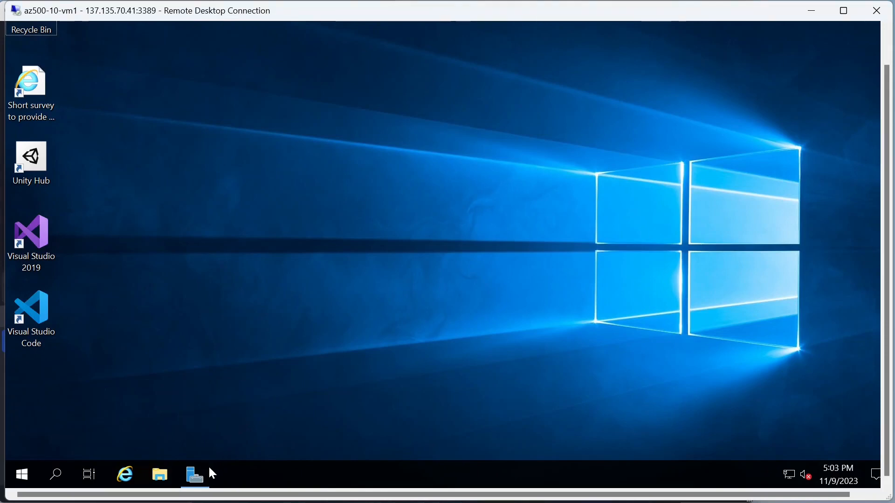
{"action": "mouse_move", "coordinate": [198, 476]}
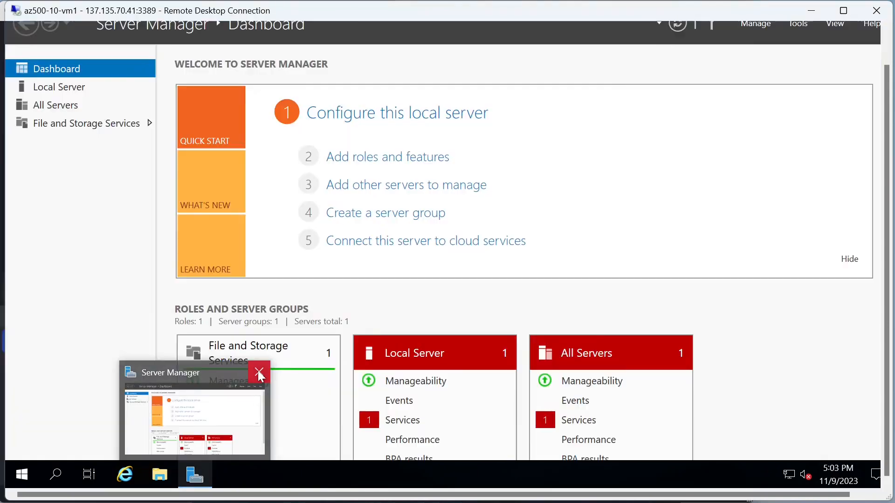
{"action": "left_click", "coordinate": [260, 373]}
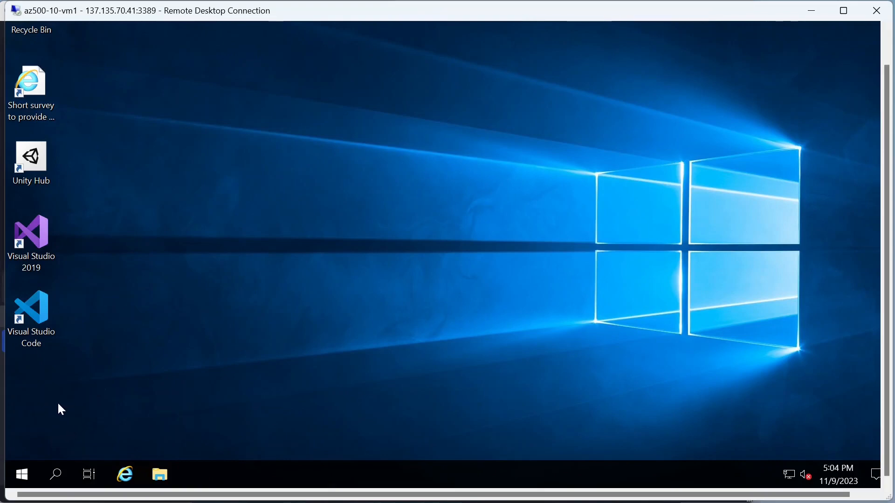
{"action": "left_click", "coordinate": [23, 476]}
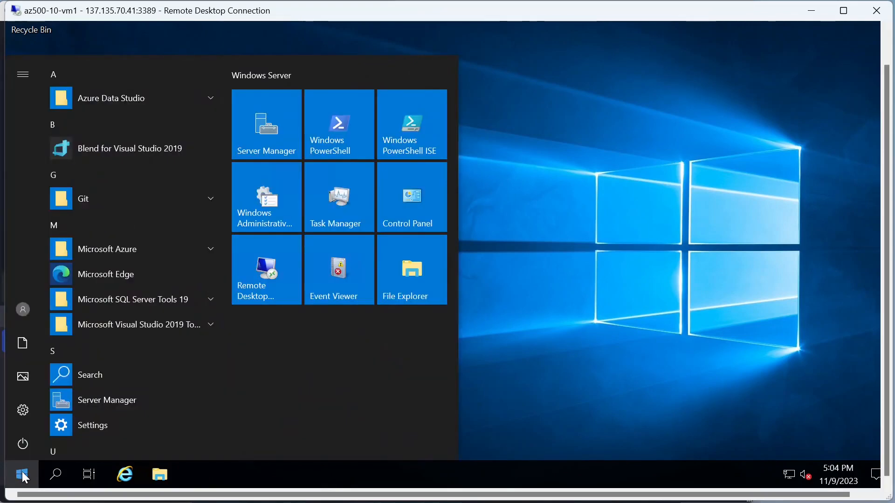
Step: Expand Microsoft SQL Server Tools 19 in the VM's Start menu and launch SQL Server Profiler 19
{"action": "left_click", "coordinate": [154, 302]}
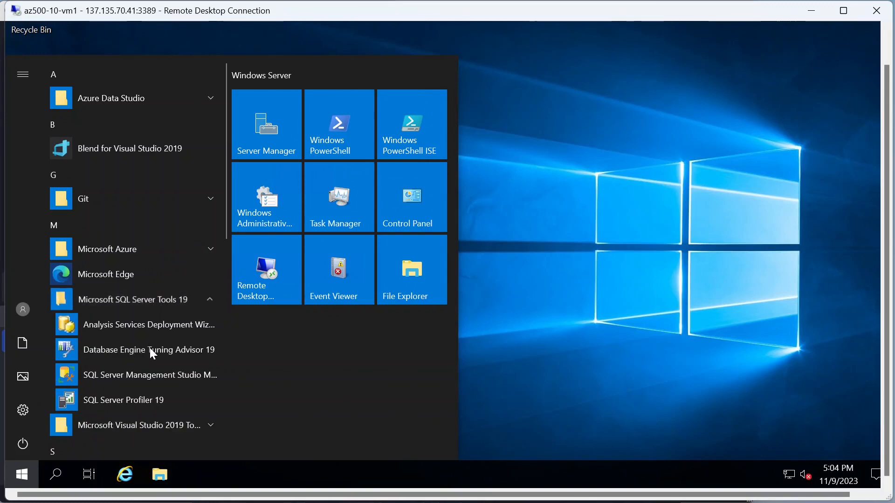
{"action": "scroll", "coordinate": [150, 352], "scroll_direction": "down", "scroll_amount": 4}
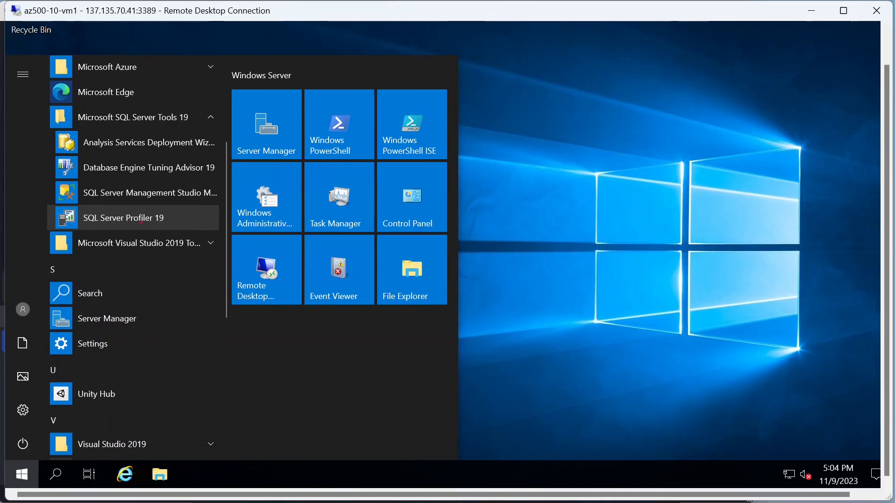
{"action": "left_click", "coordinate": [169, 220]}
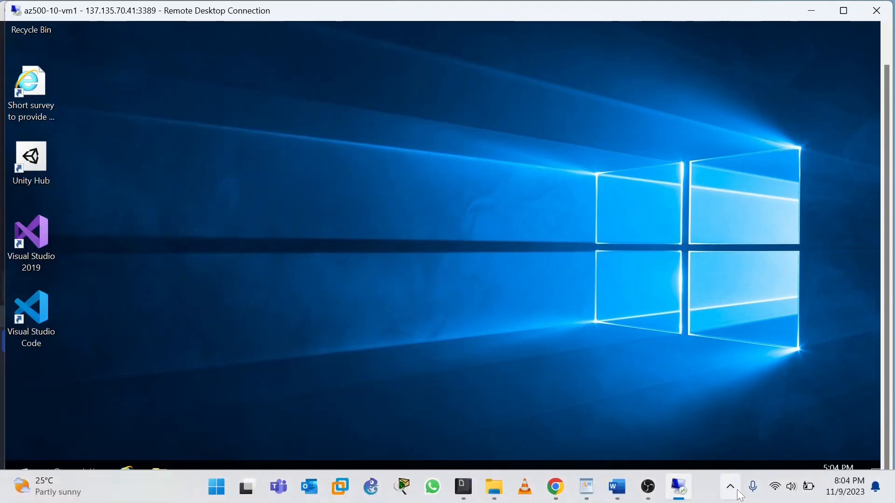
{"action": "mouse_move", "coordinate": [657, 495]}
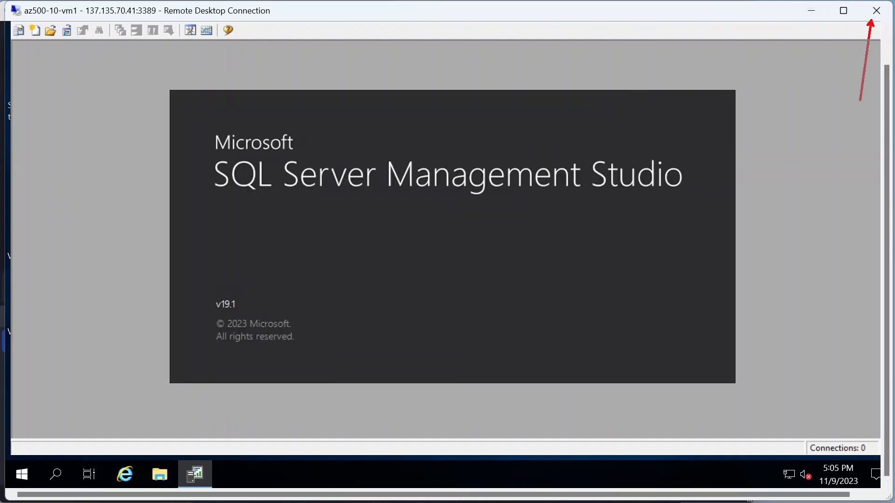
Step: Cancel the accidental disconnect and restore the remote desktop and Profiler windows
{"action": "left_click", "coordinate": [877, 14]}
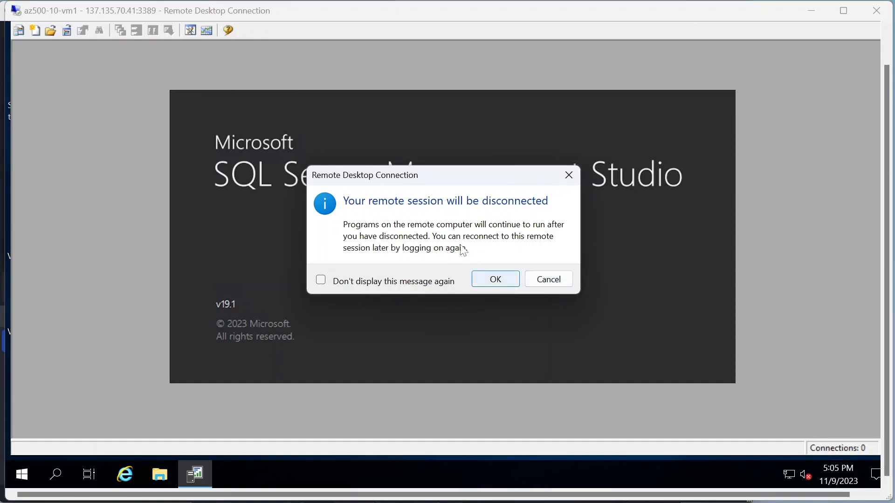
{"action": "left_click", "coordinate": [547, 282]}
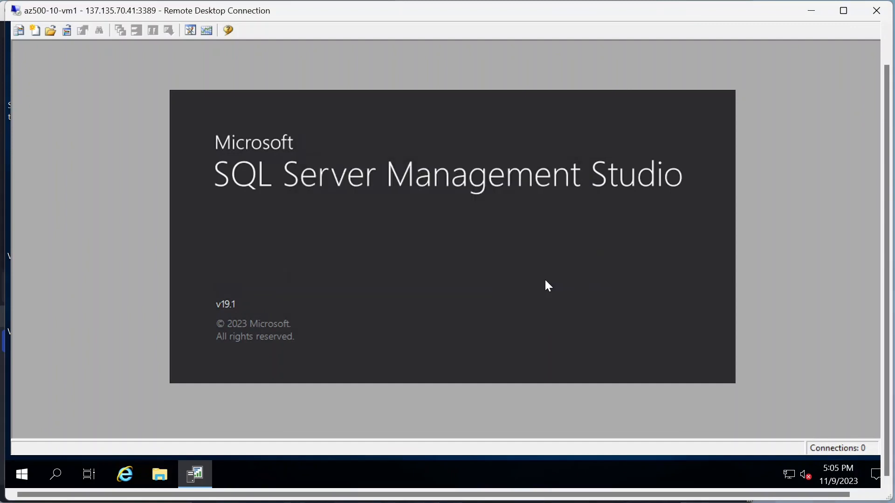
{"action": "left_click", "coordinate": [812, 12]}
{"action": "left_click", "coordinate": [675, 13]}
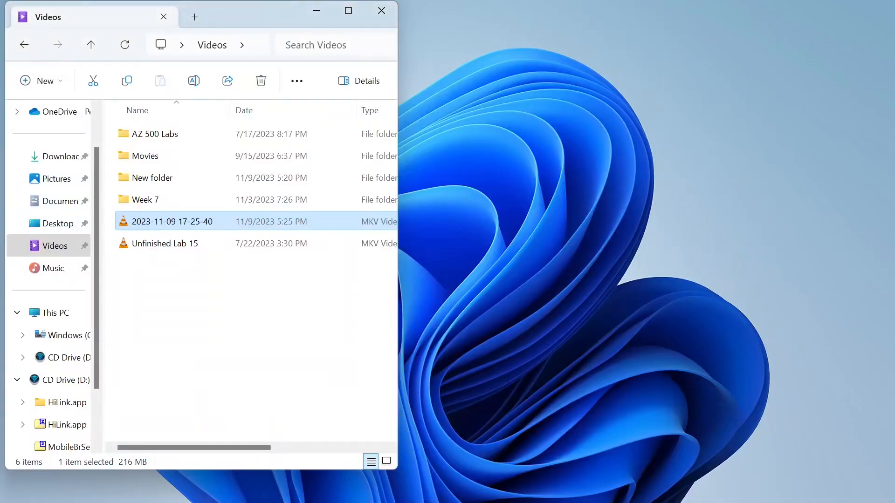
{"action": "left_click", "coordinate": [678, 487]}
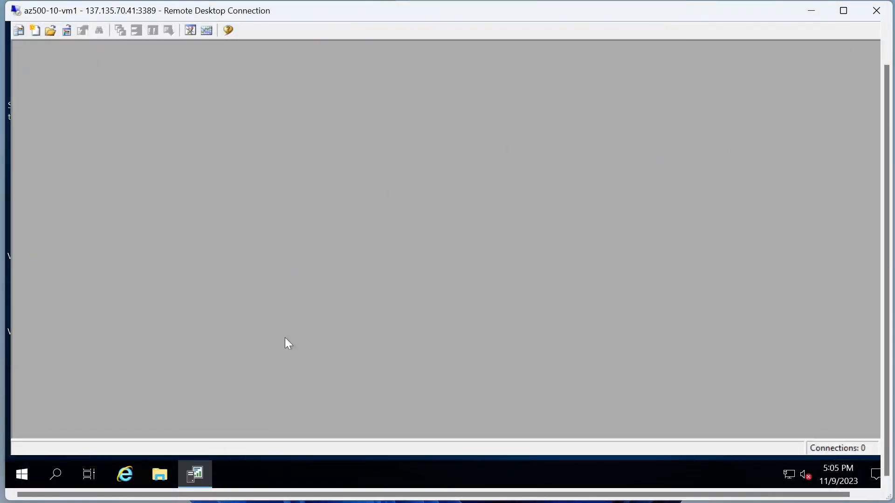
{"action": "left_click", "coordinate": [194, 468]}
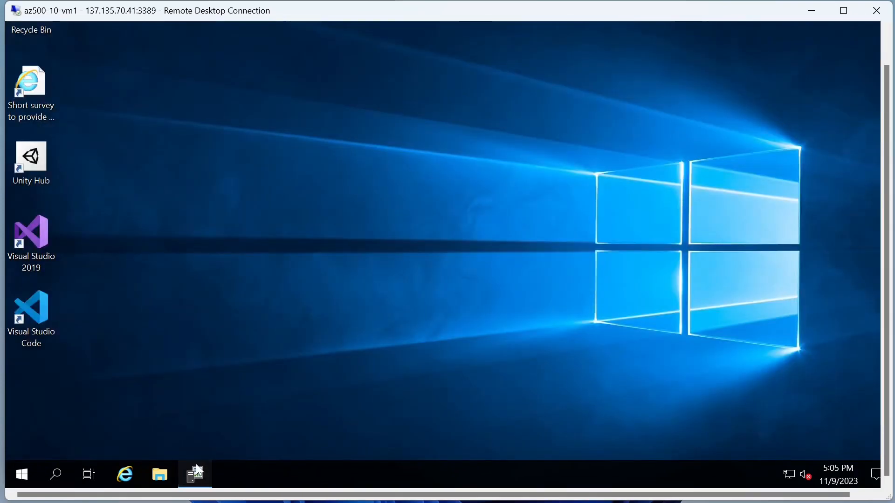
{"action": "left_click", "coordinate": [196, 470]}
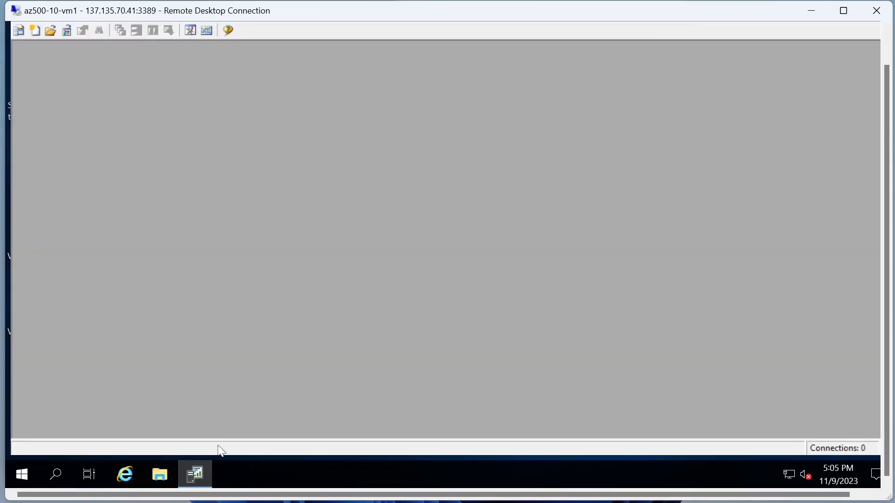
Step: Launch Management Studio from Profiler, close its duplicate window and connection dialog, then disconnect
{"action": "left_click", "coordinate": [187, 28]}
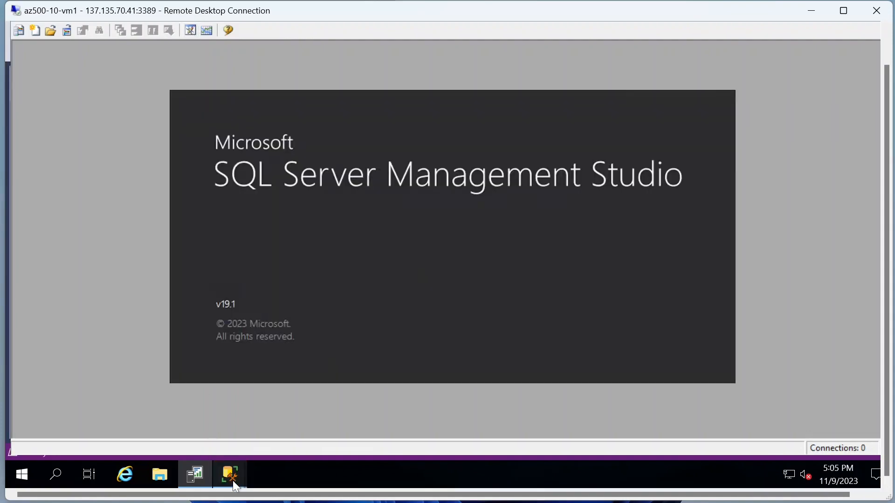
{"action": "mouse_move", "coordinate": [233, 480]}
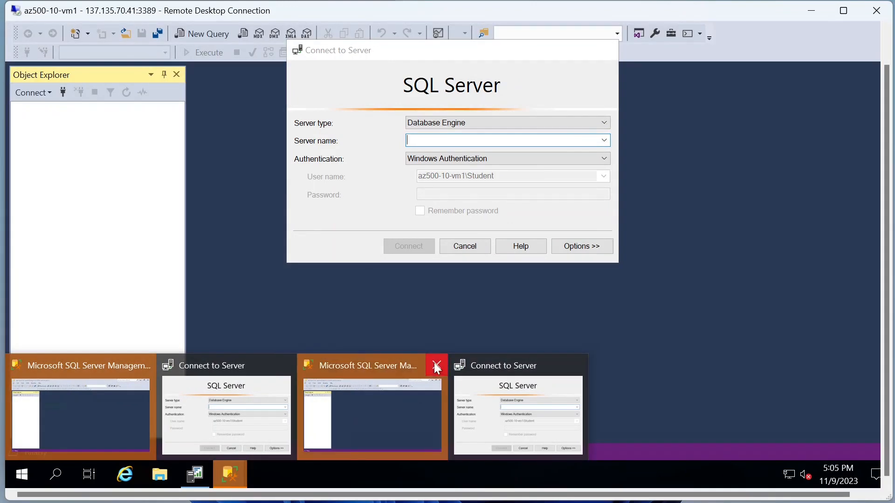
{"action": "left_click", "coordinate": [435, 364]}
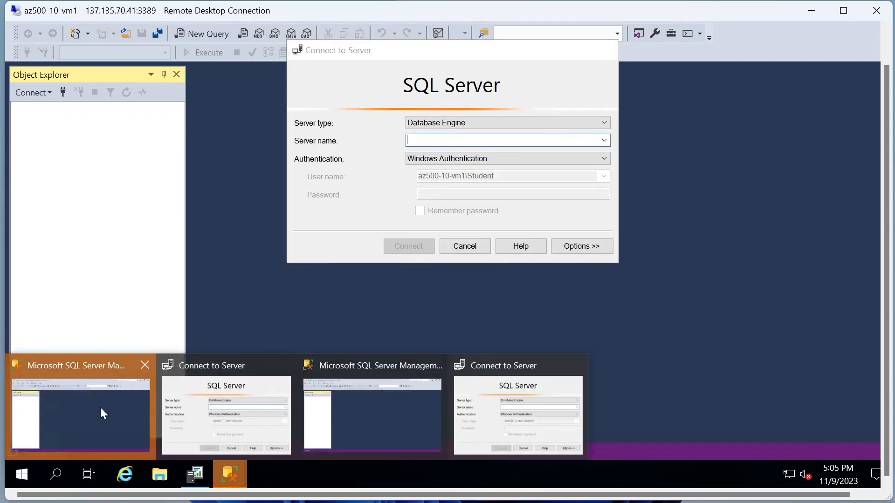
{"action": "left_click", "coordinate": [101, 408]}
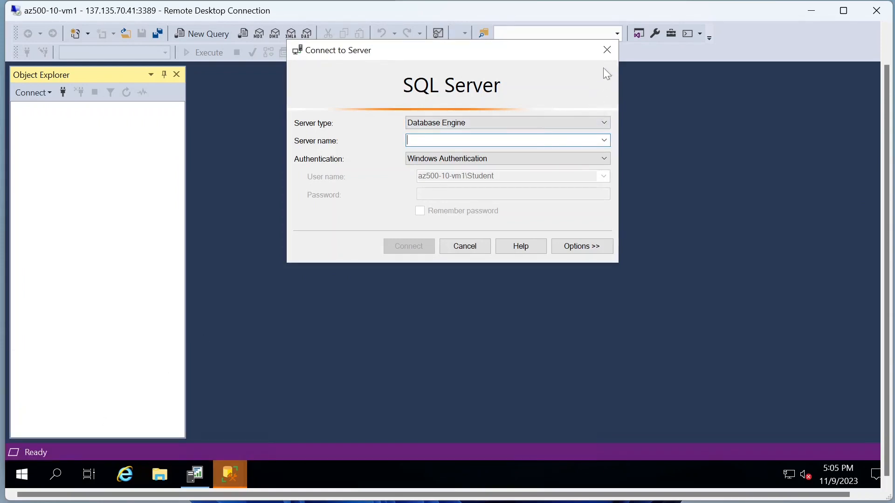
{"action": "left_click", "coordinate": [607, 50]}
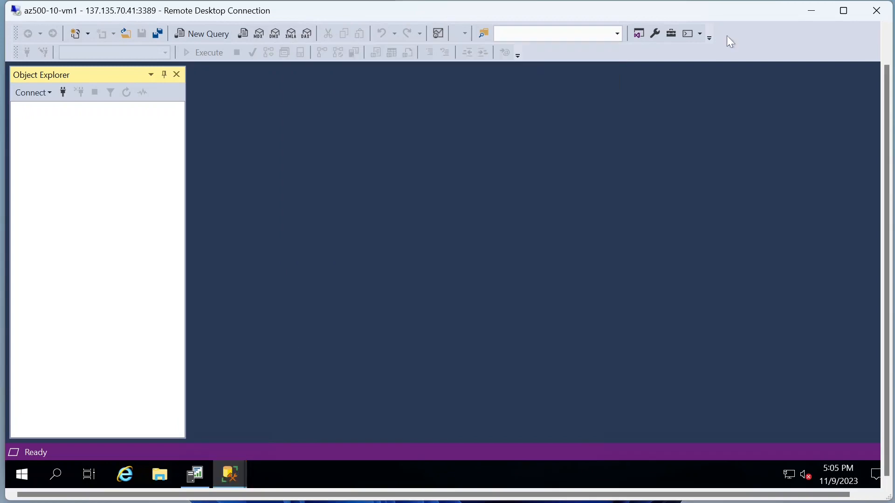
{"action": "left_click", "coordinate": [876, 10]}
{"action": "left_click", "coordinate": [502, 283]}
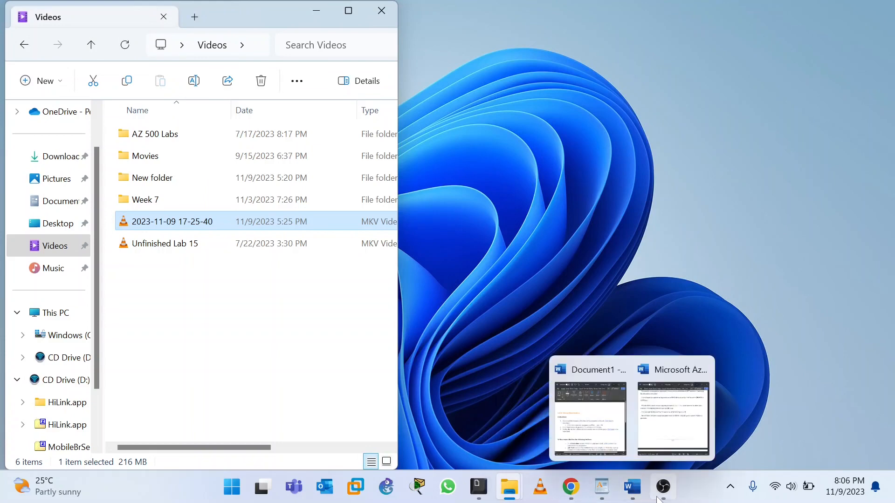
Step: Minimize the local Videos folder and pause the screen recording in OBS
{"action": "mouse_move", "coordinate": [669, 500]}
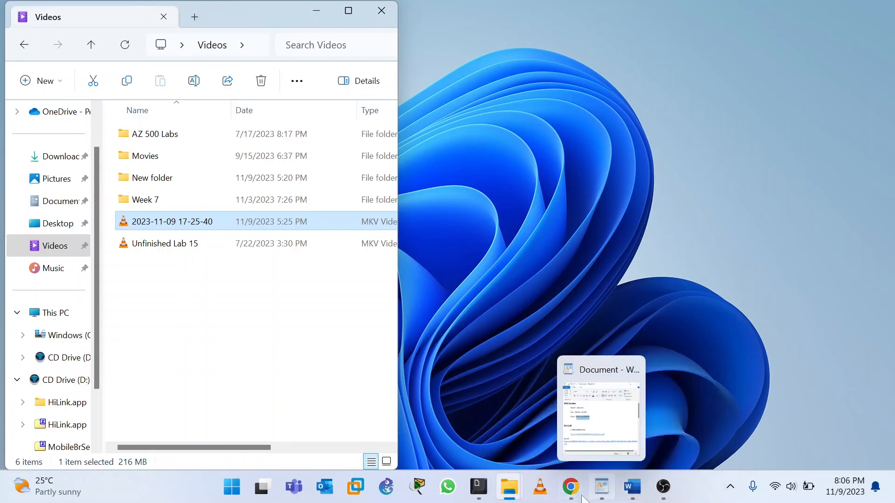
{"action": "mouse_move", "coordinate": [573, 499]}
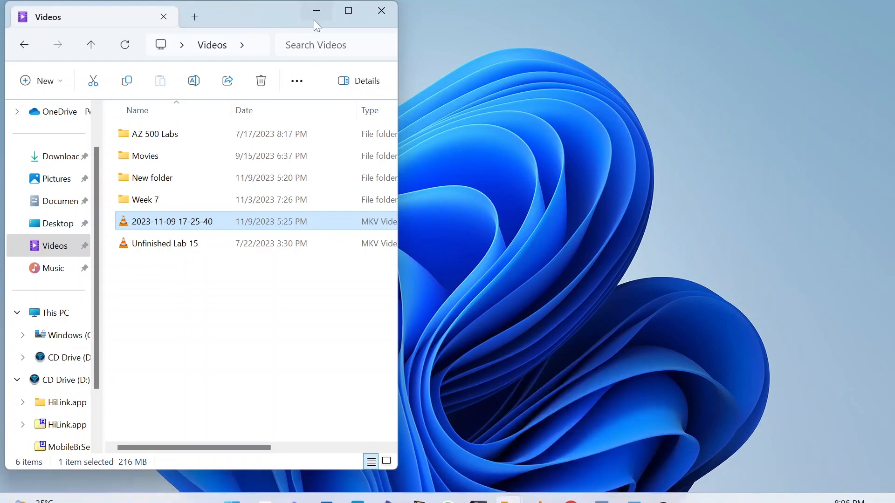
{"action": "left_click", "coordinate": [314, 19]}
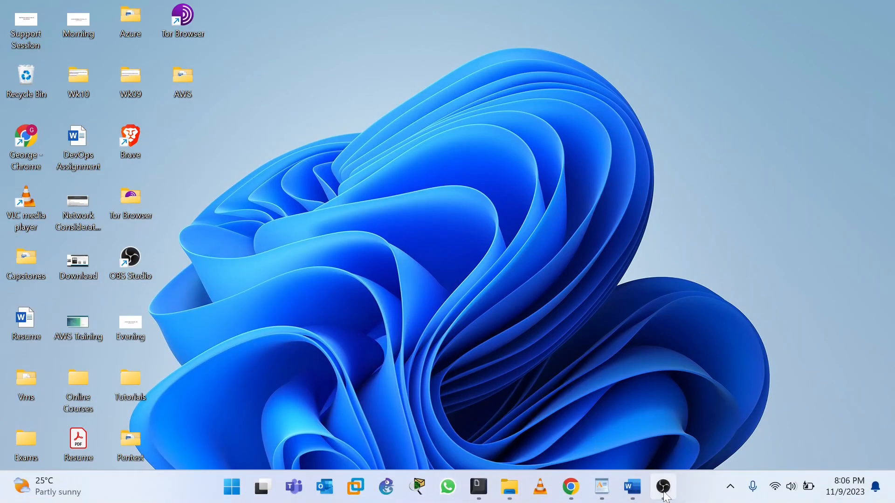
{"action": "mouse_move", "coordinate": [664, 497]}
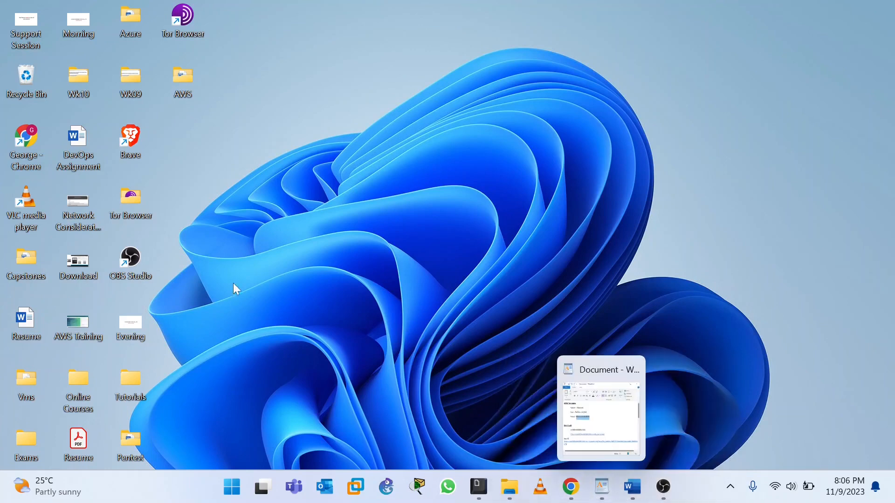
{"action": "left_click", "coordinate": [669, 495]}
{"action": "left_click", "coordinate": [737, 375]}
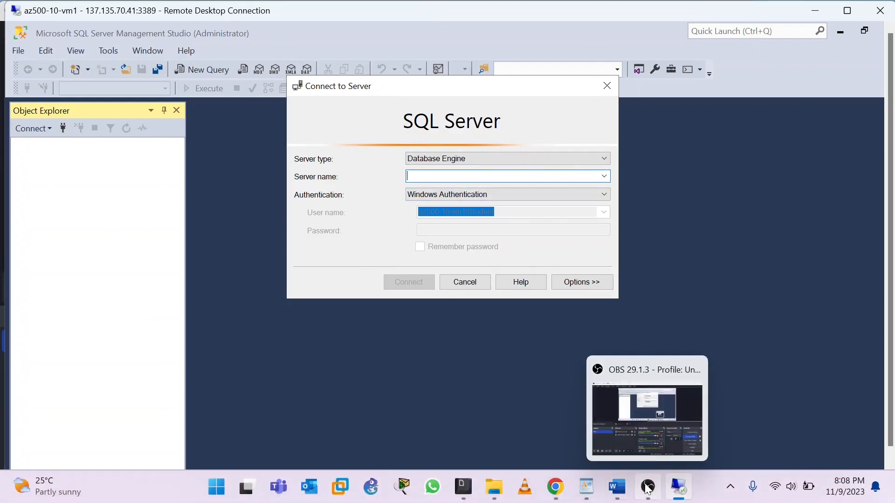
{"action": "left_click", "coordinate": [555, 487]}
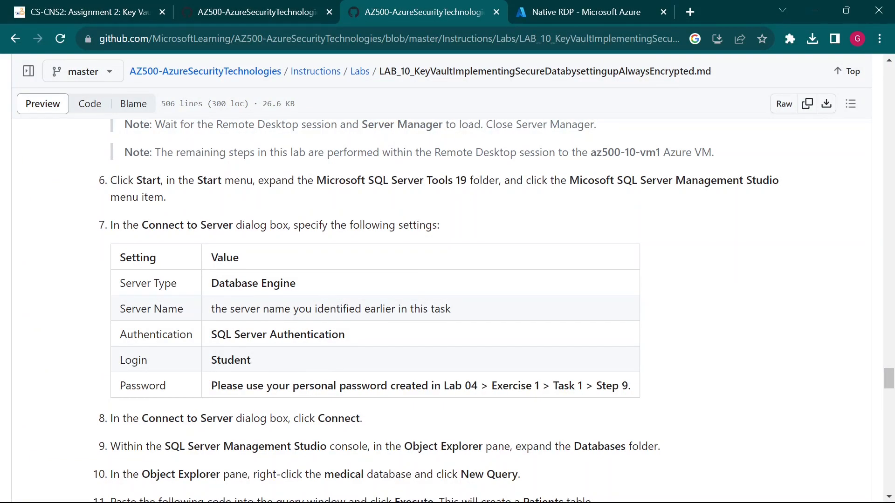
{"action": "left_click_drag", "start_coordinate": [317, 181], "coordinate": [419, 180]}
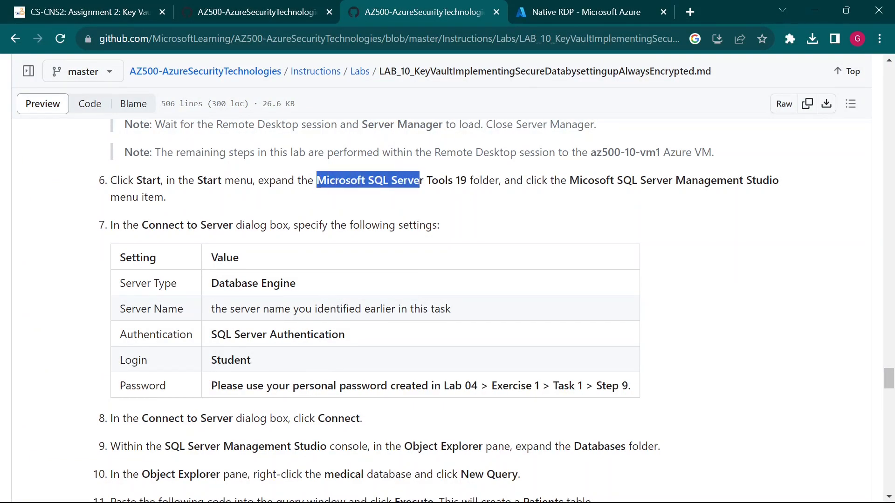
{"action": "left_click", "coordinate": [432, 212]}
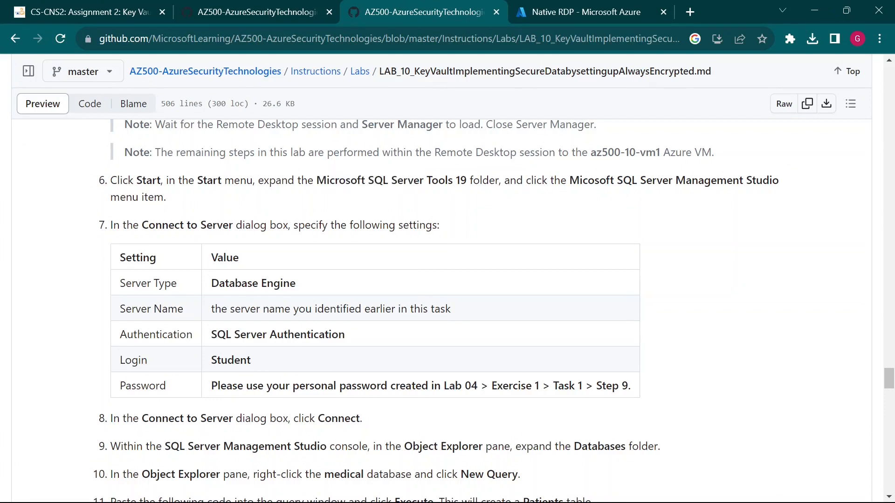
{"action": "left_click_drag", "start_coordinate": [569, 180], "coordinate": [739, 182]}
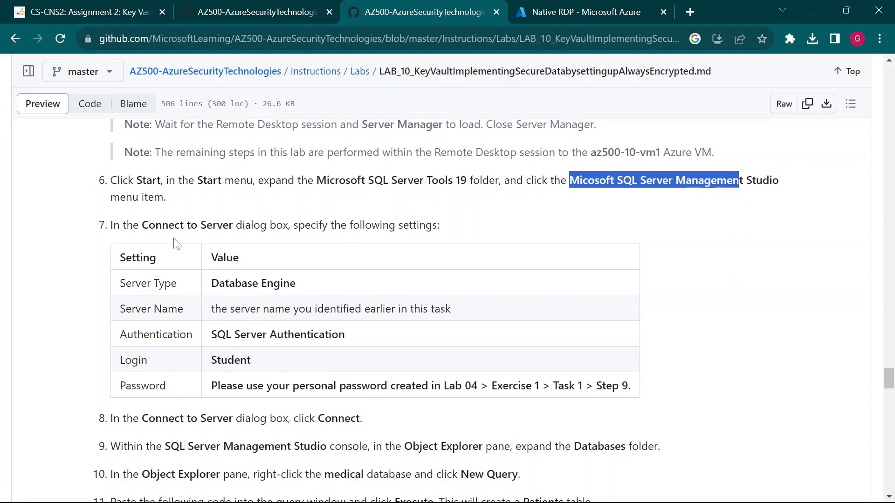
{"action": "left_click", "coordinate": [190, 288]}
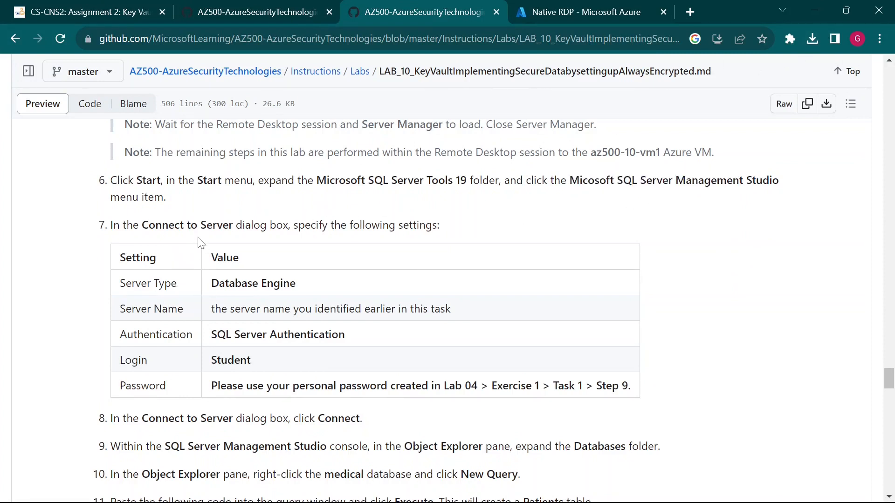
{"action": "left_click_drag", "start_coordinate": [161, 225], "coordinate": [229, 225]}
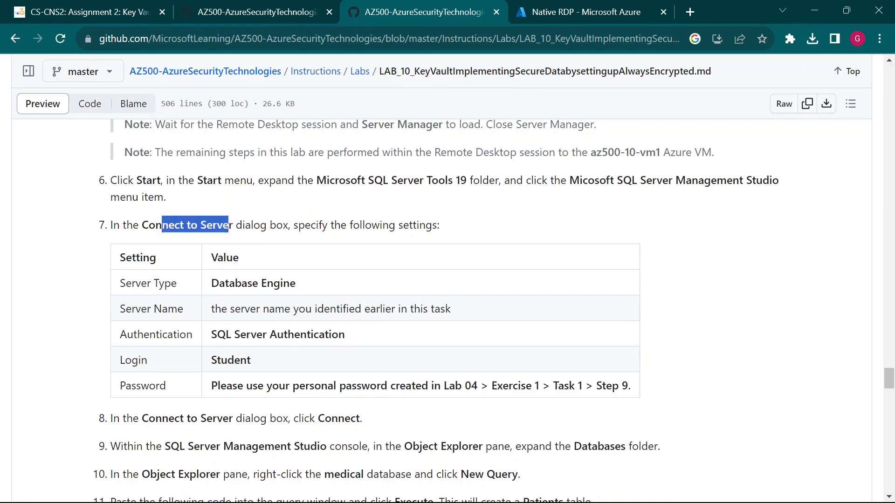
{"action": "left_click", "coordinate": [229, 225]}
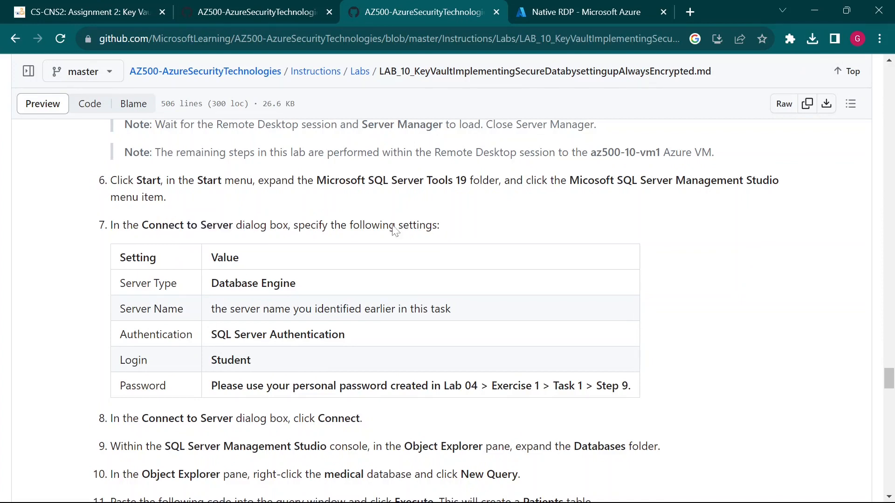
{"action": "left_click", "coordinate": [807, 13]}
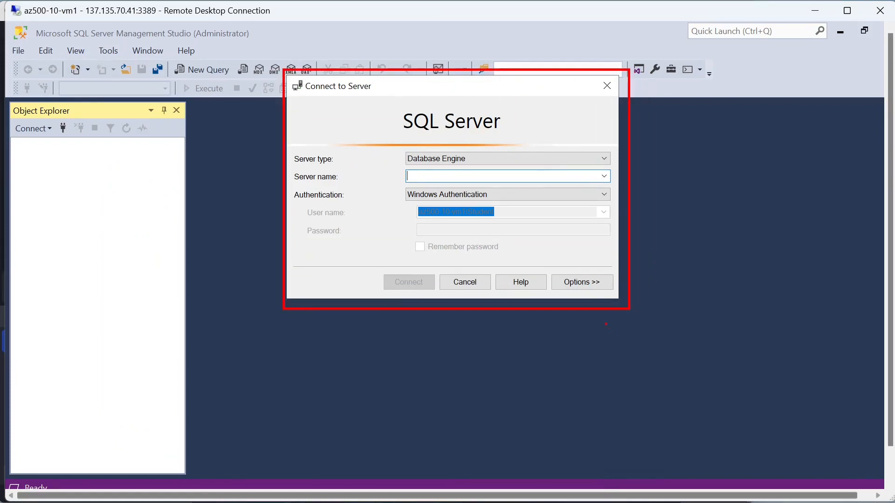
{"action": "mouse_move", "coordinate": [647, 499]}
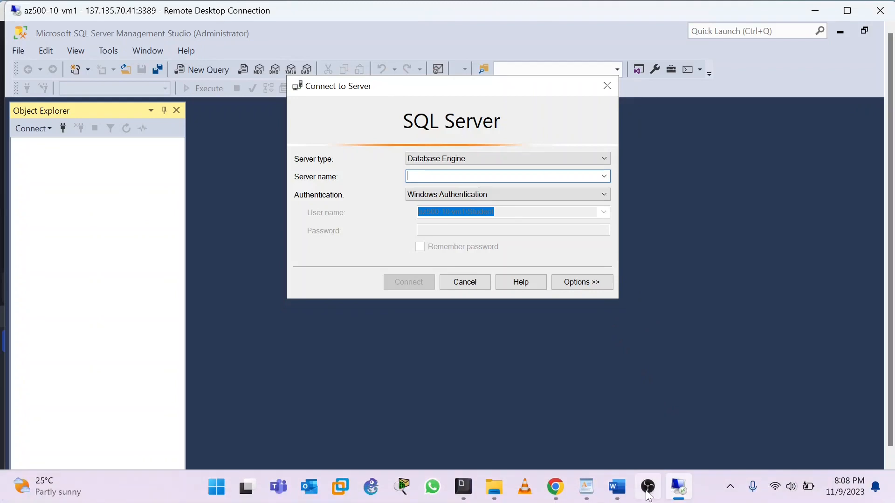
{"action": "left_click", "coordinate": [559, 486]}
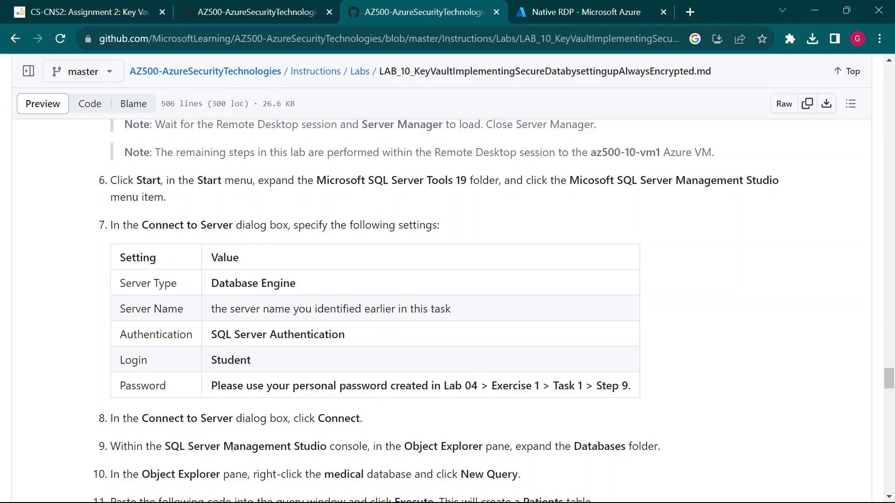
{"action": "left_click_drag", "start_coordinate": [212, 335], "coordinate": [326, 336]}
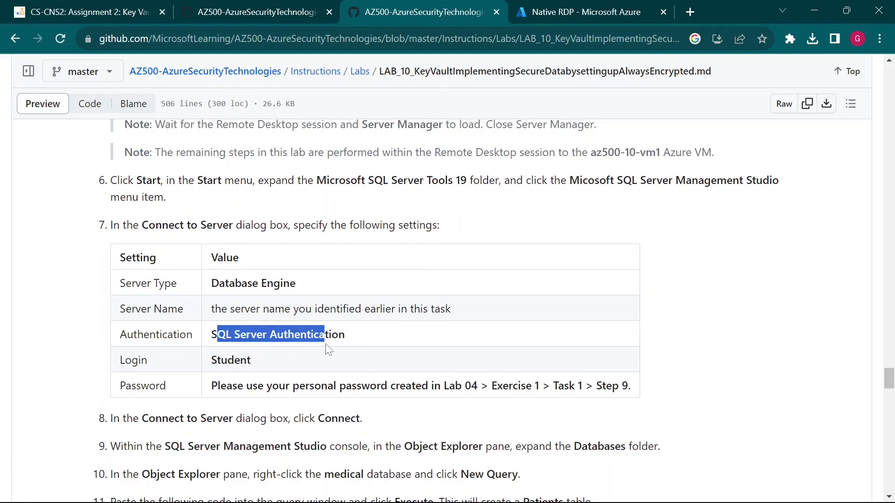
{"action": "left_click", "coordinate": [270, 363]}
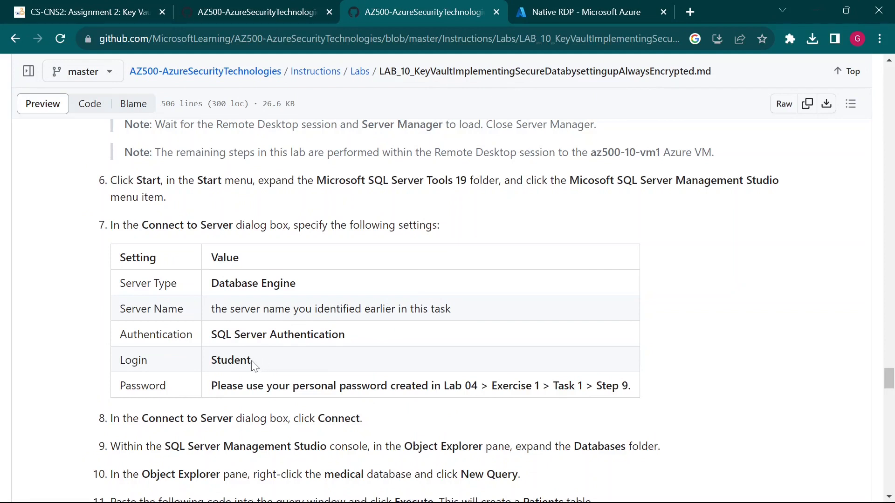
{"action": "left_click_drag", "start_coordinate": [259, 360], "coordinate": [211, 360]}
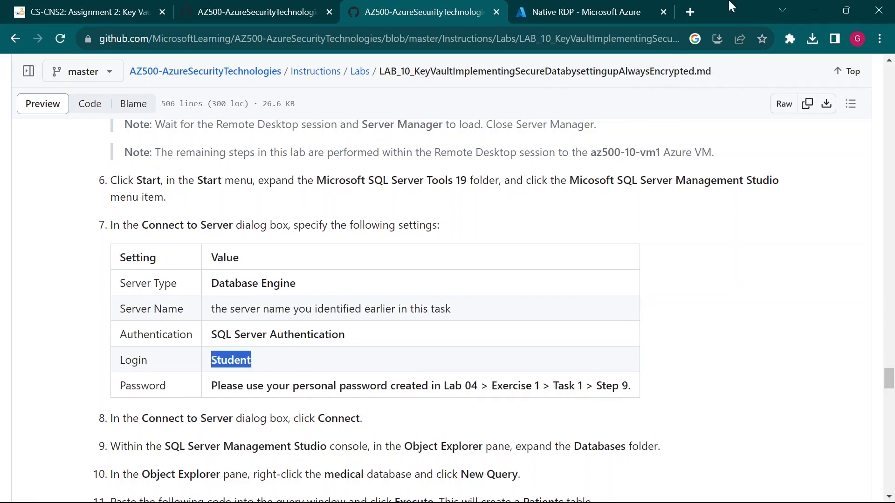
{"action": "left_click", "coordinate": [814, 11]}
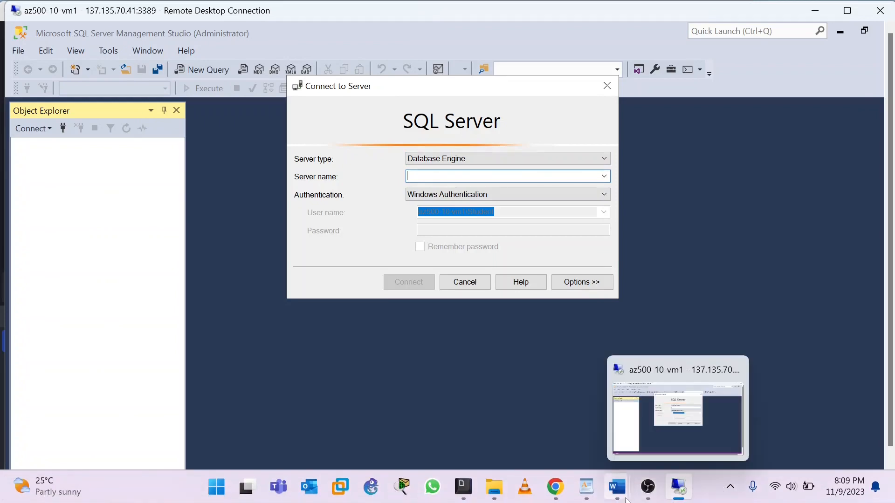
Step: Add a 'Student' line below the SQL server name in the WordPad notes and select the server name
{"action": "left_click", "coordinate": [585, 487]}
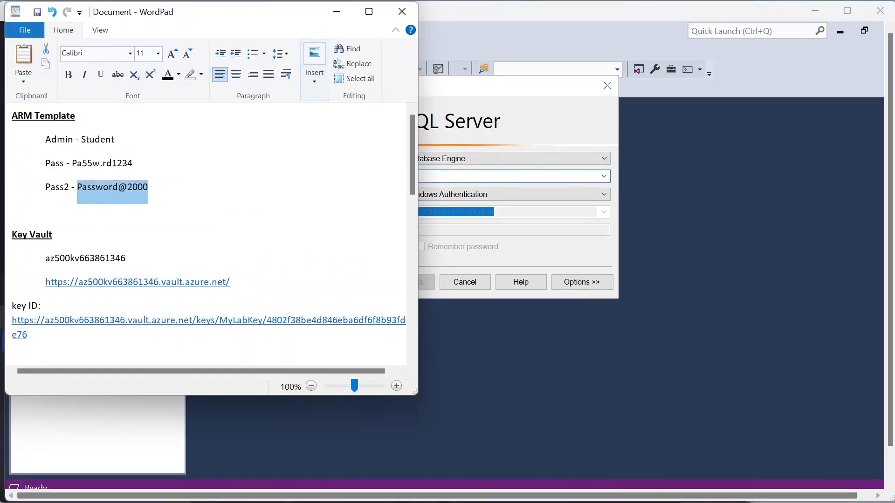
{"action": "scroll", "coordinate": [205, 233], "scroll_direction": "down", "scroll_amount": 10}
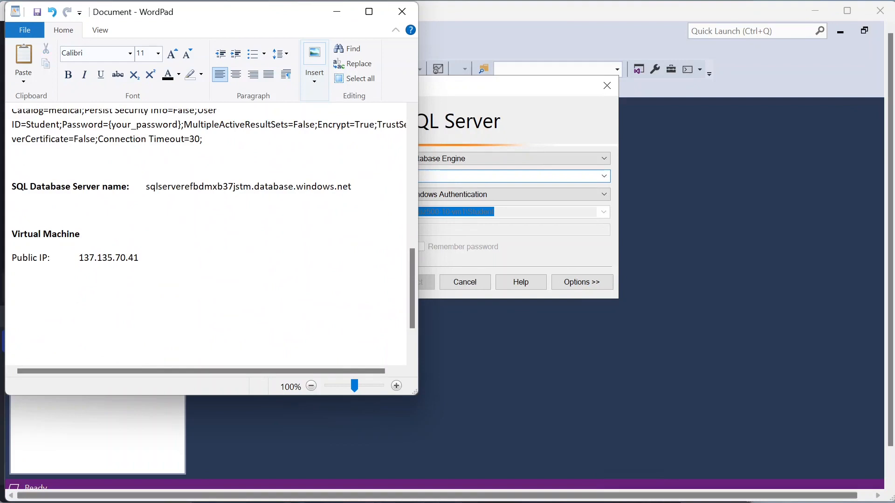
{"action": "key", "text": "Return"}
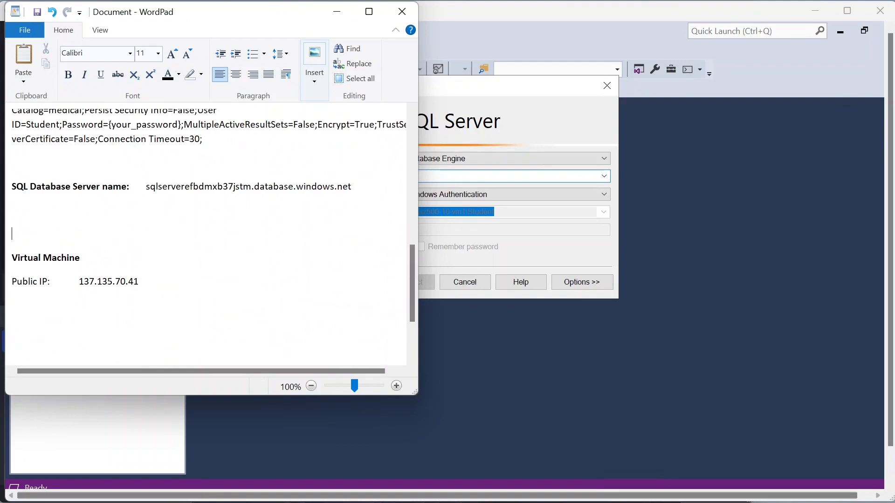
{"action": "type", "text": "Student"}
{"action": "left_click_drag", "start_coordinate": [146, 186], "coordinate": [351, 187]}
{"action": "key", "text": "ctrl+c"}
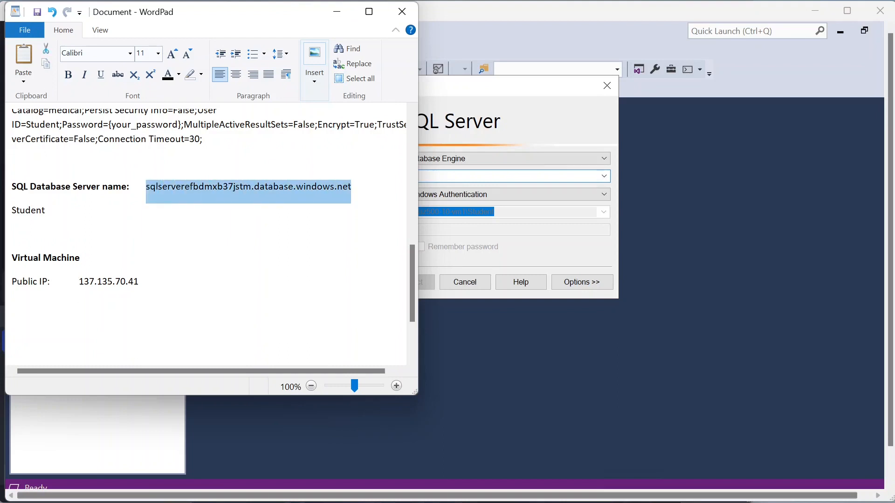
{"action": "left_click", "coordinate": [497, 177]}
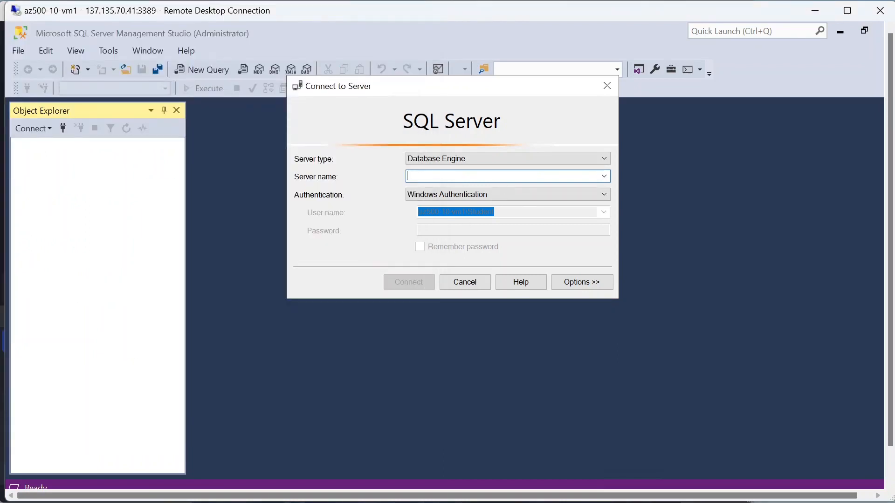
Step: Paste sqlserverefbdmxb37jstm.database.windows.net into the Connect to Server dialog's Server name box
{"action": "left_click", "coordinate": [605, 176]}
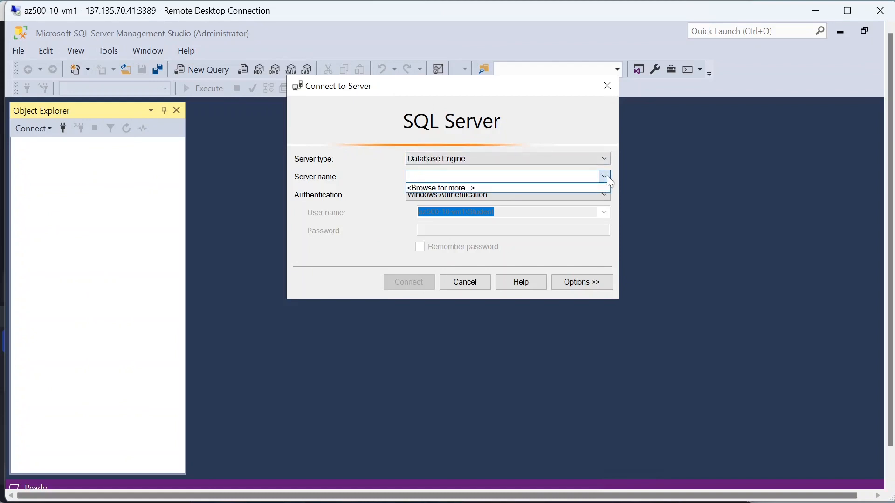
{"action": "left_click", "coordinate": [607, 175]}
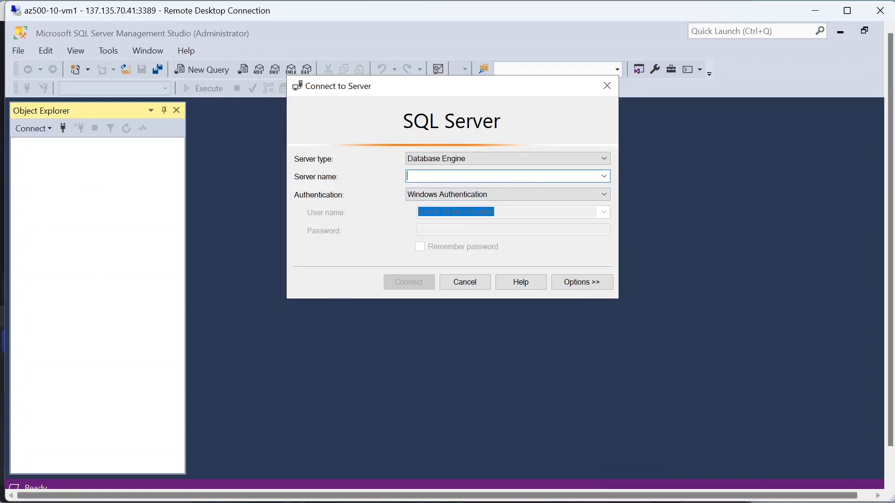
{"action": "key", "text": "ctrl+v"}
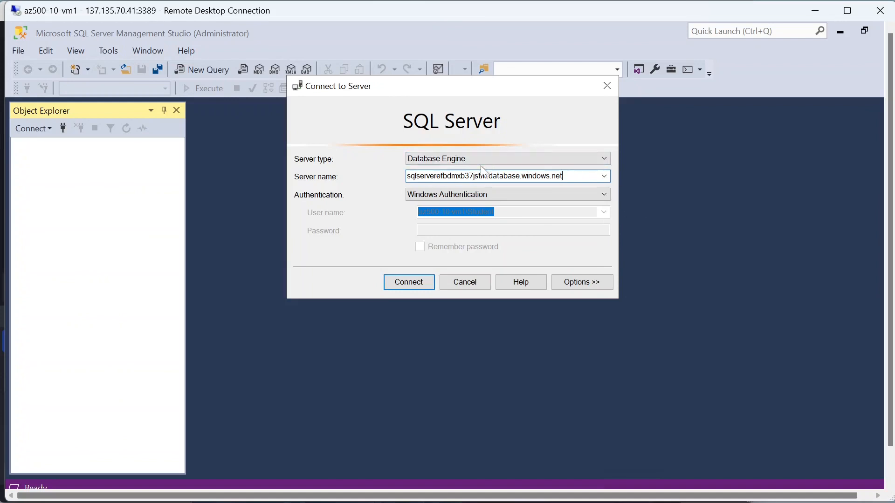
{"action": "left_click", "coordinate": [608, 176]}
{"action": "left_click", "coordinate": [608, 176]}
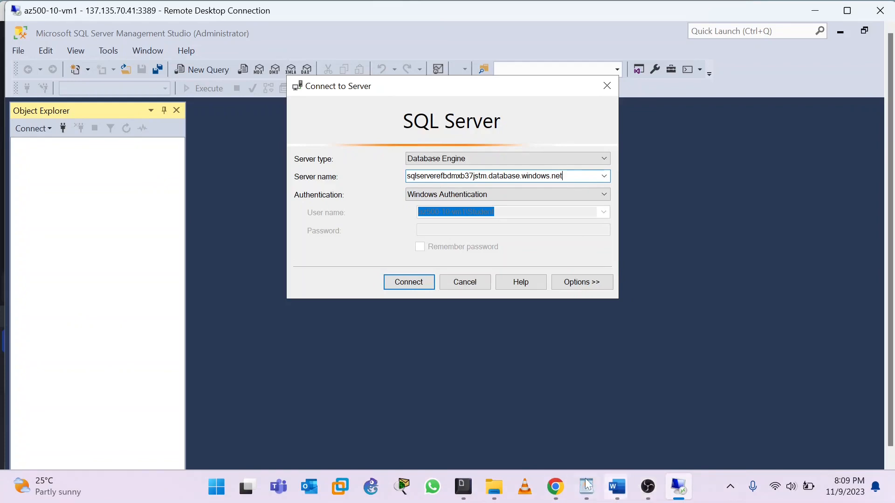
{"action": "left_click", "coordinate": [554, 488]}
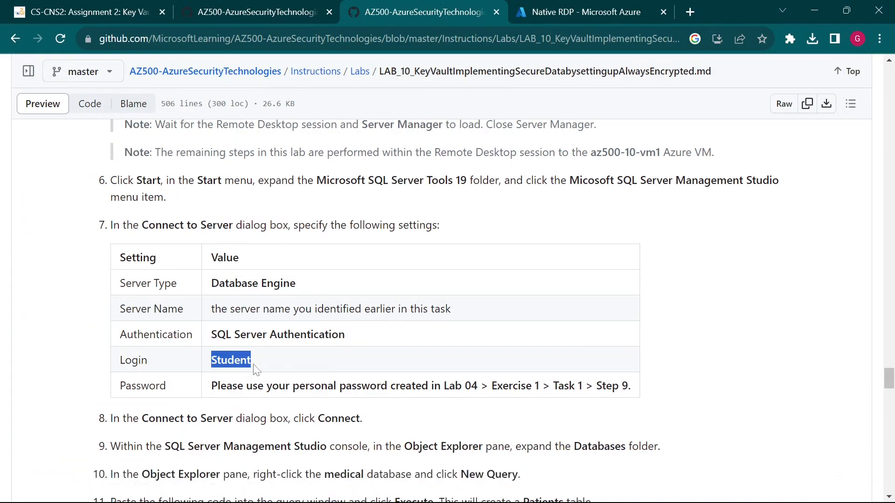
Step: Hide Chrome and open the Authentication dropdown in Connect to Server
{"action": "left_click", "coordinate": [814, 7]}
{"action": "left_click", "coordinate": [588, 189]}
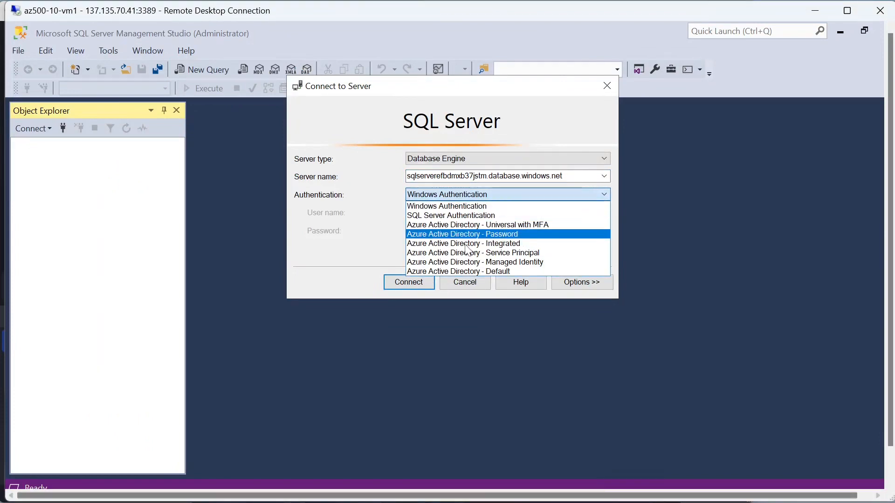
Step: Switch to SQL Server Authentication and enter the login Student copied from the lab page
{"action": "left_click", "coordinate": [487, 214]}
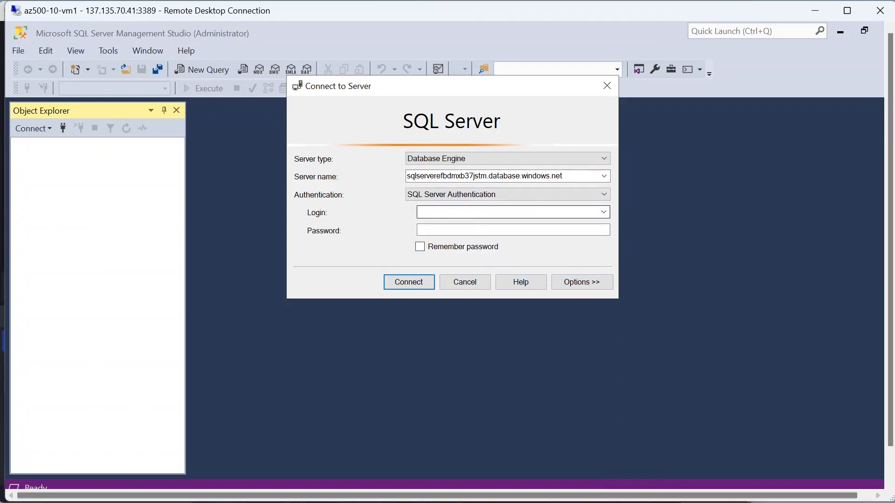
{"action": "left_click", "coordinate": [502, 213]}
{"action": "mouse_move", "coordinate": [683, 485]}
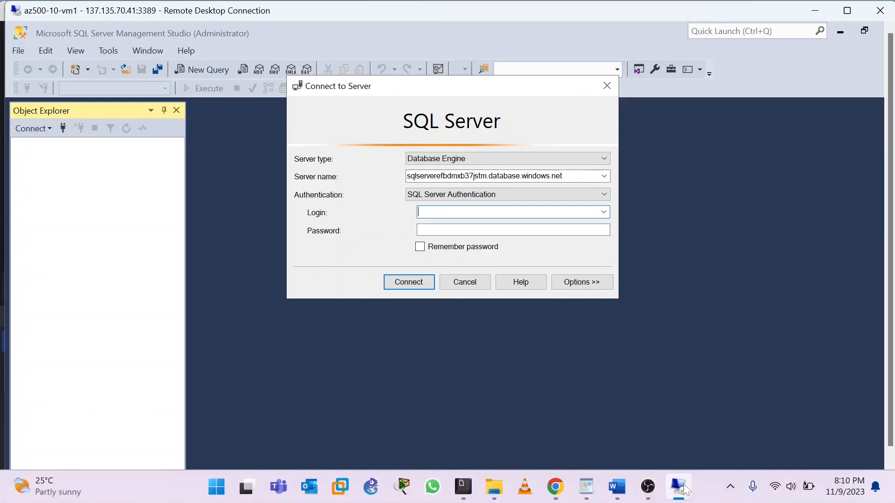
{"action": "left_click", "coordinate": [555, 487]}
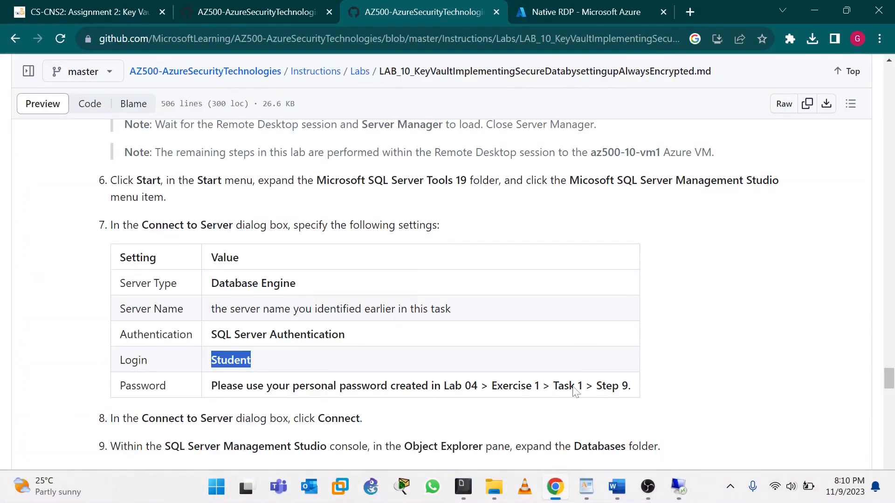
{"action": "right_click", "coordinate": [231, 360]}
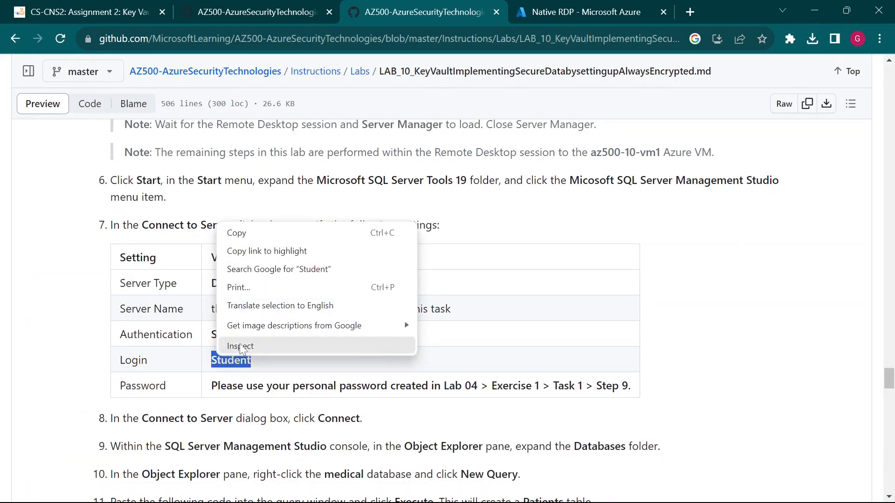
{"action": "left_click", "coordinate": [236, 232]}
{"action": "left_click", "coordinate": [808, 13]}
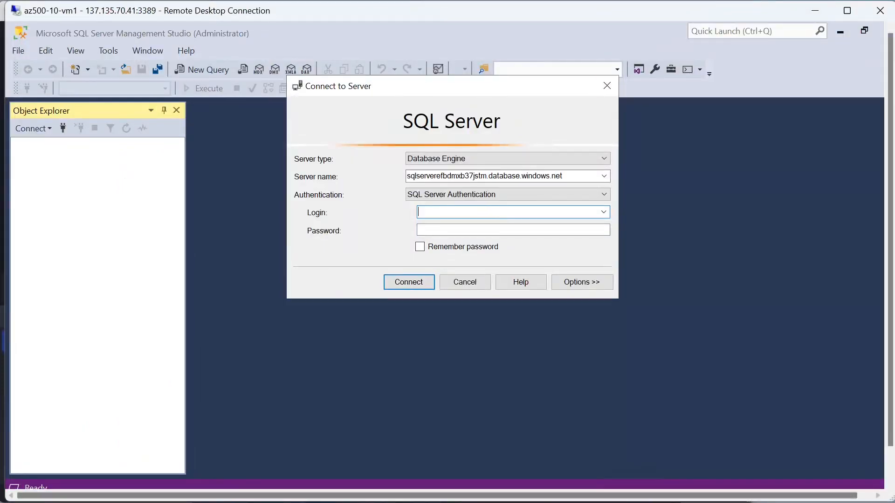
{"action": "key", "text": "ctrl+v"}
{"action": "key", "text": "Tab"}
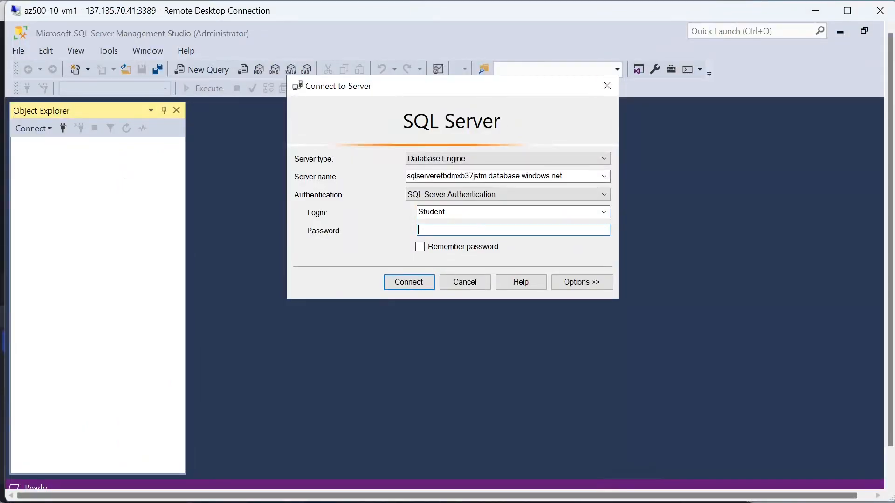
{"action": "left_click", "coordinate": [556, 489]}
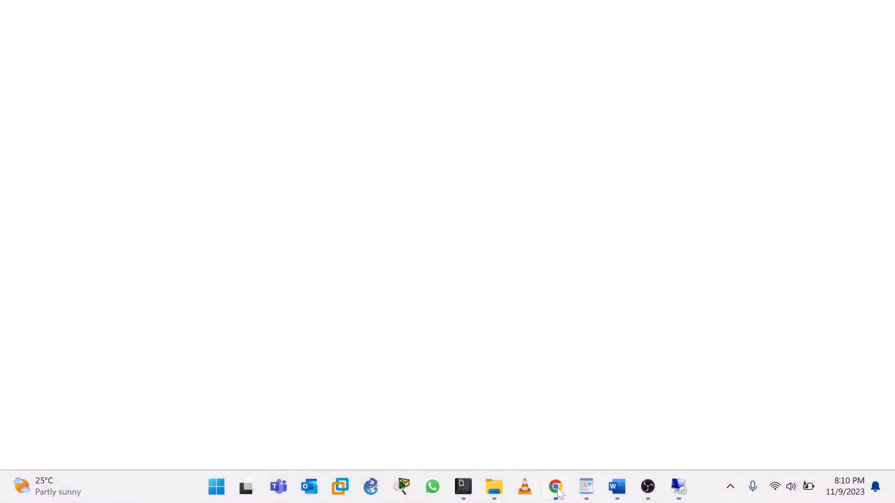
Step: Mark the lab's exercise and task reference for the password
{"action": "left_click", "coordinate": [235, 327]}
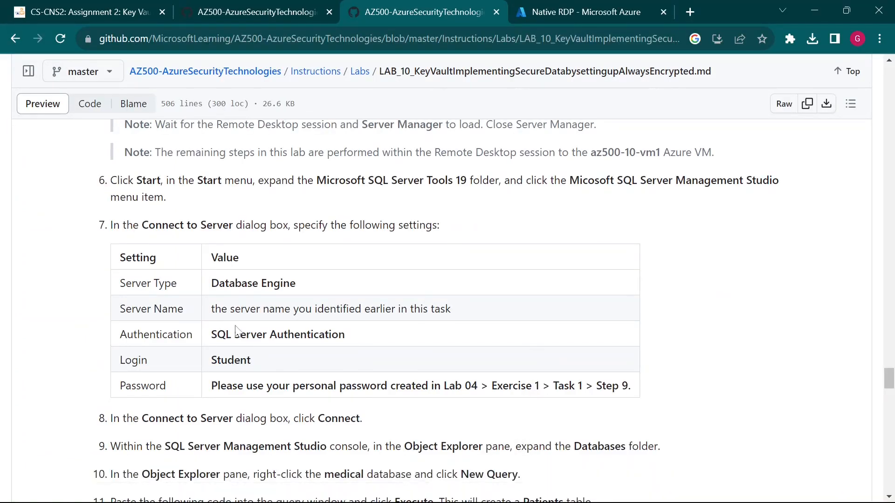
{"action": "scroll", "coordinate": [235, 330], "scroll_direction": "down", "scroll_amount": 1}
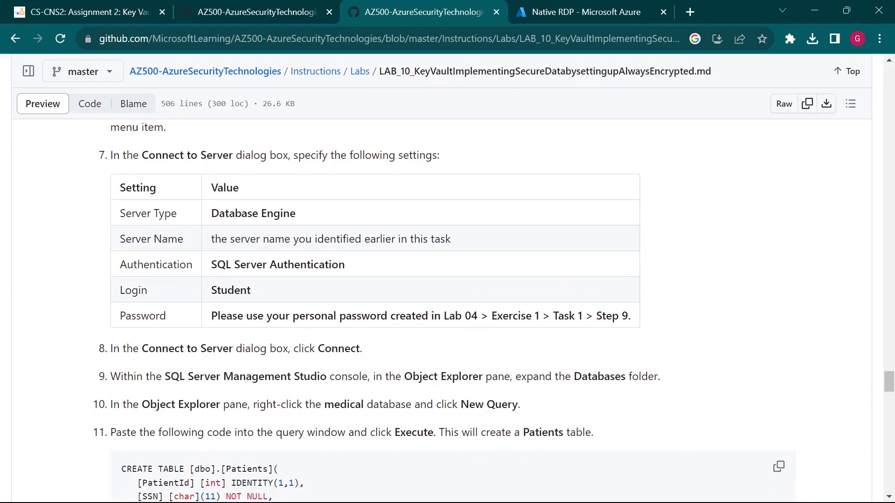
{"action": "left_click_drag", "start_coordinate": [502, 316], "coordinate": [553, 317]}
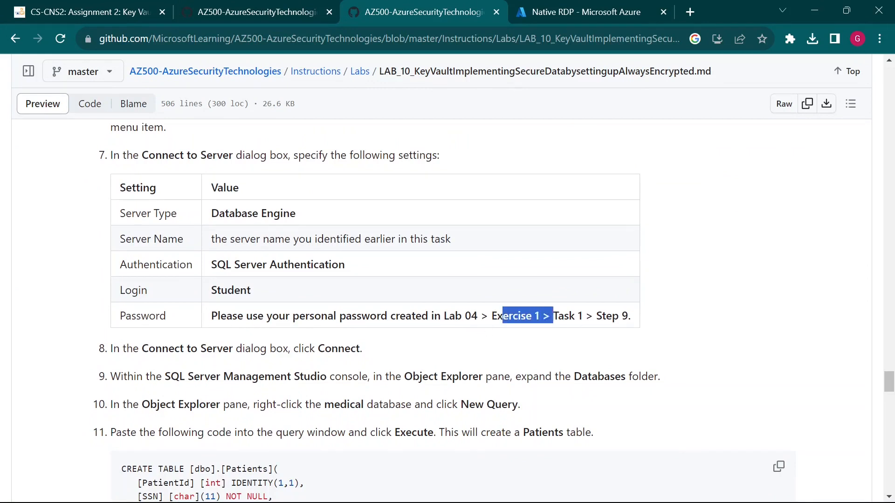
{"action": "double_click", "coordinate": [580, 316]}
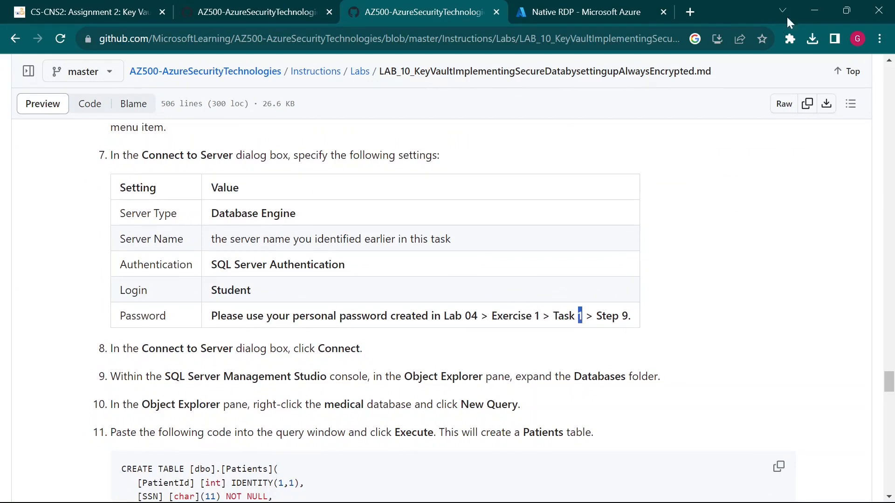
{"action": "left_click", "coordinate": [811, 4]}
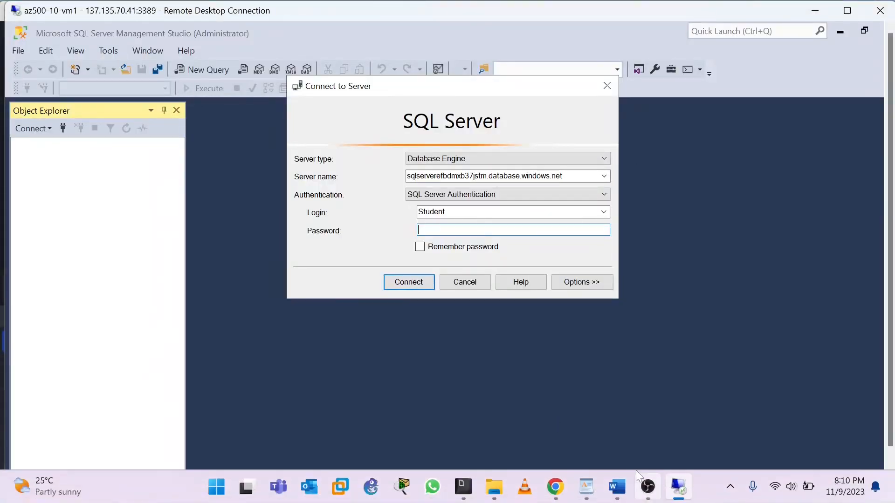
Step: Delete the stray 'Student' line from the WordPad notes
{"action": "left_click", "coordinate": [586, 487]}
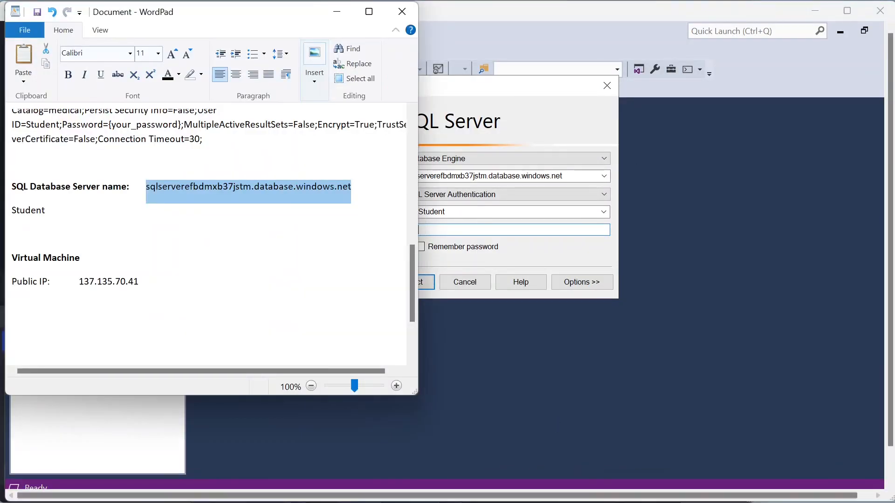
{"action": "double_click", "coordinate": [29, 210]}
{"action": "key", "text": "Delete"}
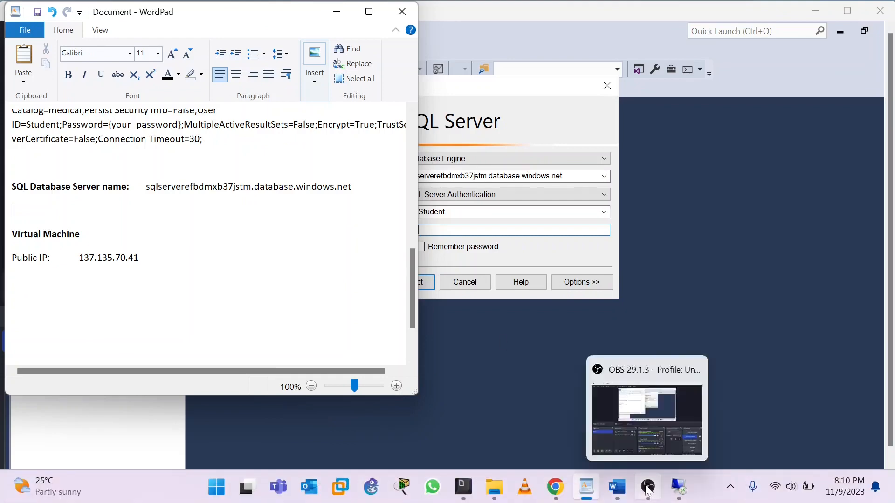
{"action": "left_click", "coordinate": [648, 488]}
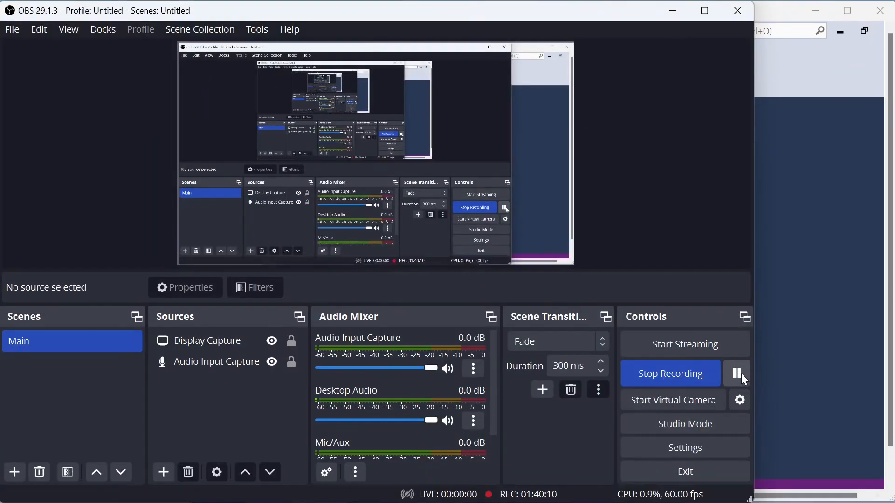
Step: Pause the recording and bring WordPad back, scrolled up to the ARM Template credentials
{"action": "left_click", "coordinate": [741, 375]}
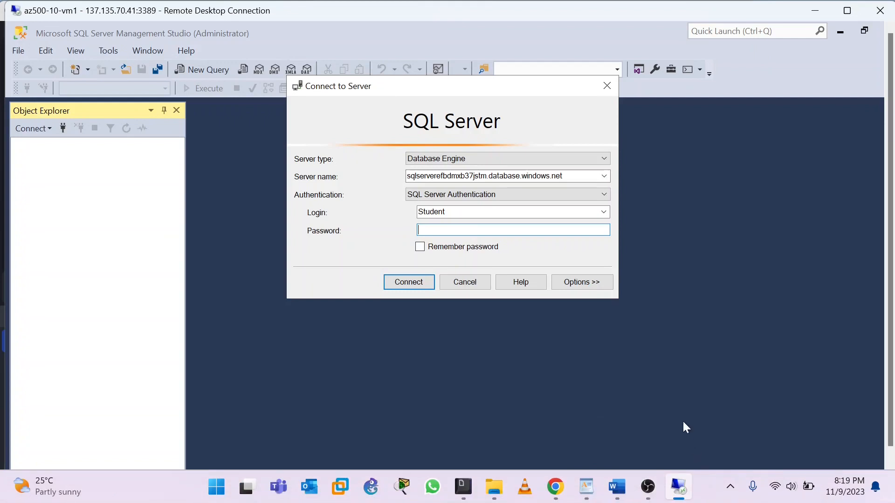
{"action": "mouse_move", "coordinate": [728, 498]}
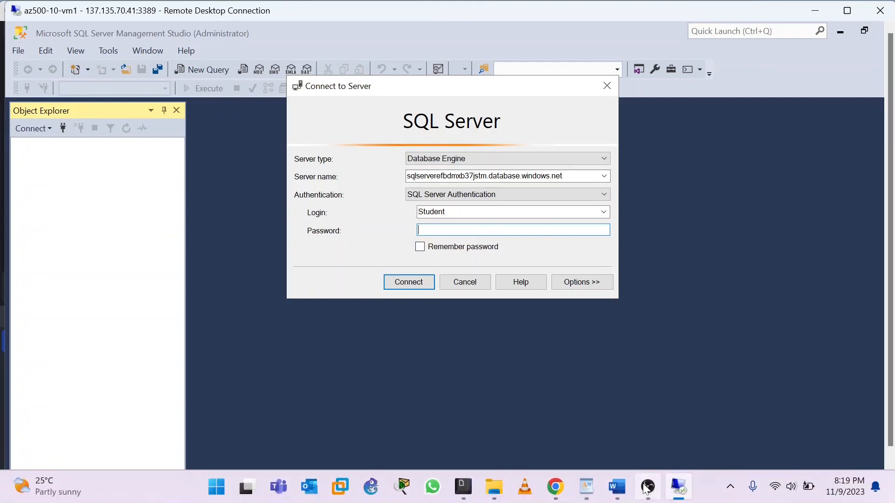
{"action": "left_click", "coordinate": [586, 487]}
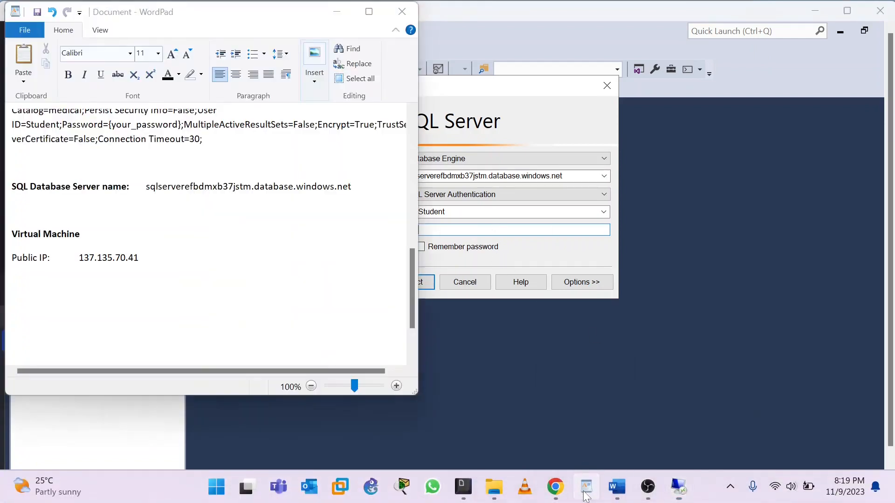
{"action": "scroll", "coordinate": [209, 233], "scroll_direction": "up", "scroll_amount": 8}
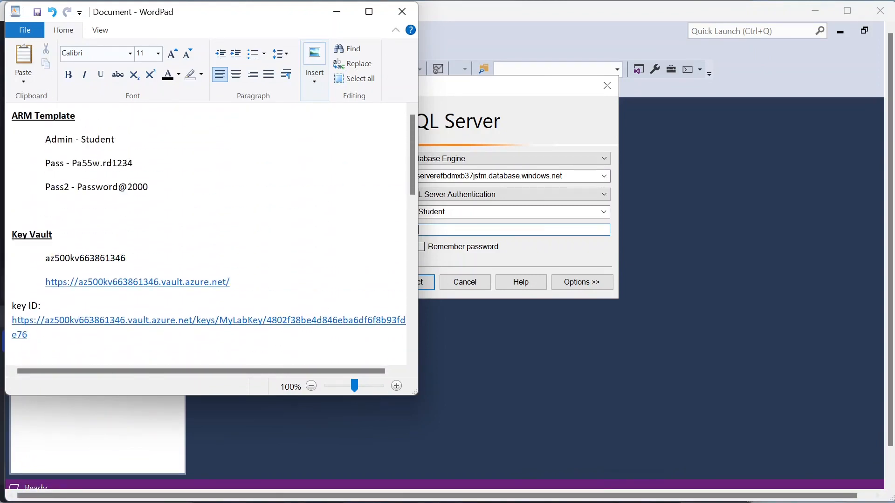
Step: Copy the saved Pass2 password from WordPad into the SSMS login and connect to the Azure SQL server
{"action": "left_click_drag", "start_coordinate": [77, 187], "coordinate": [148, 187]}
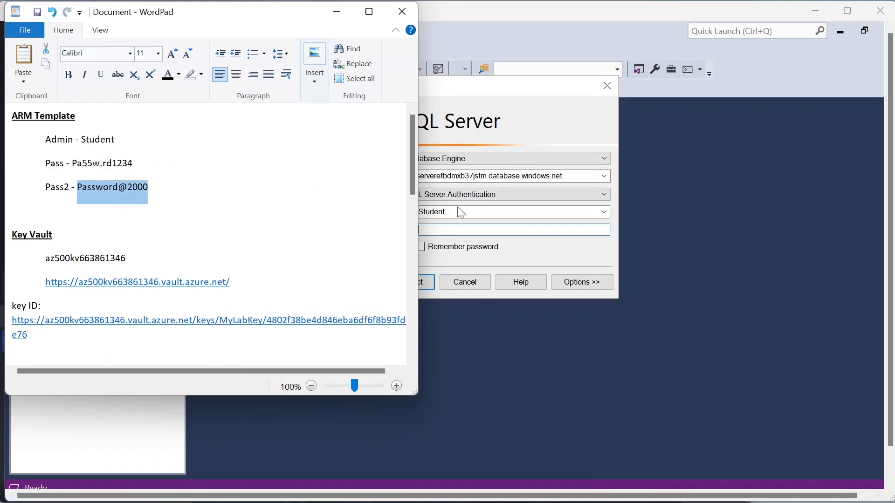
{"action": "left_click", "coordinate": [508, 231]}
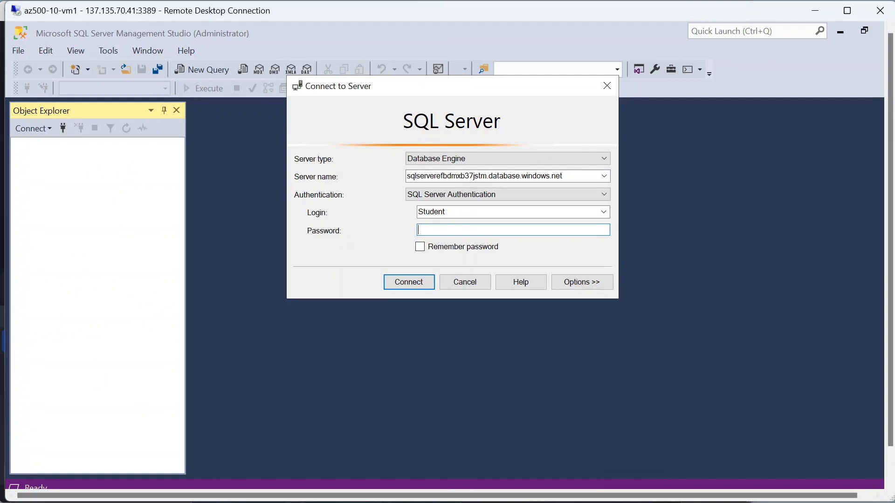
{"action": "key", "text": "ctrl+v"}
{"action": "left_click", "coordinate": [427, 281]}
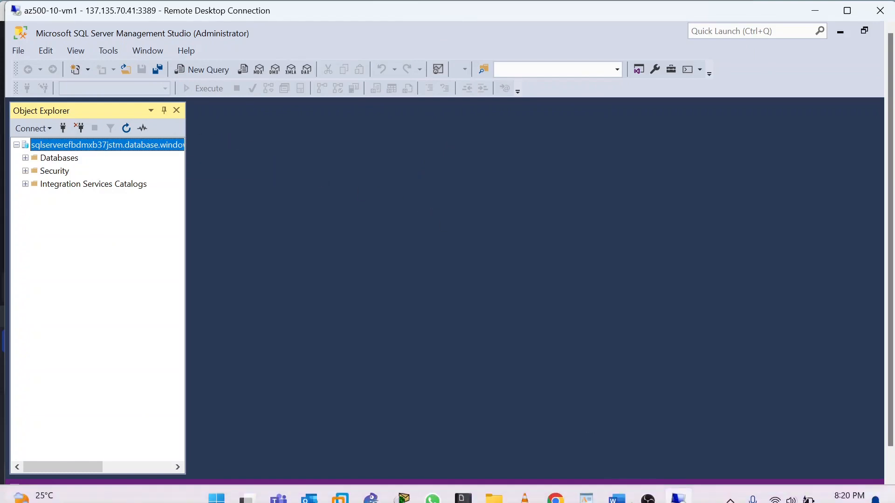
{"action": "left_click", "coordinate": [650, 494]}
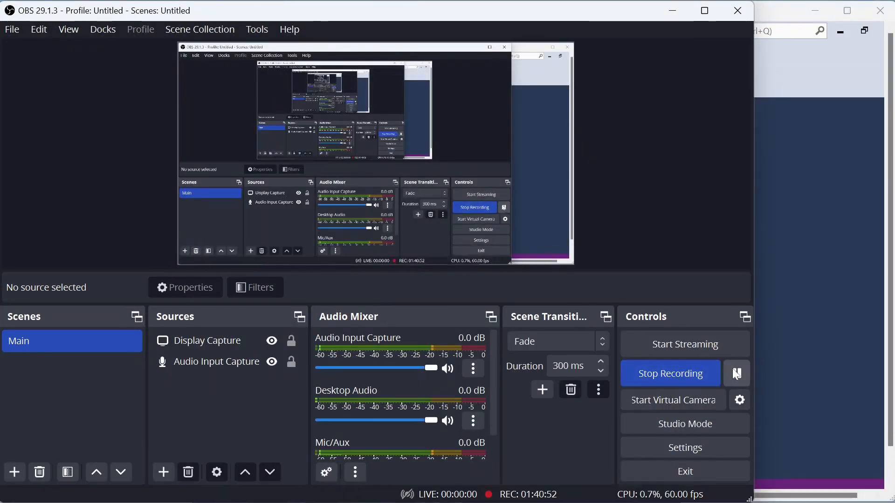
Step: Highlight the step 9 instructions about Object Explorer on the GitHub lab page
{"action": "left_click", "coordinate": [734, 372]}
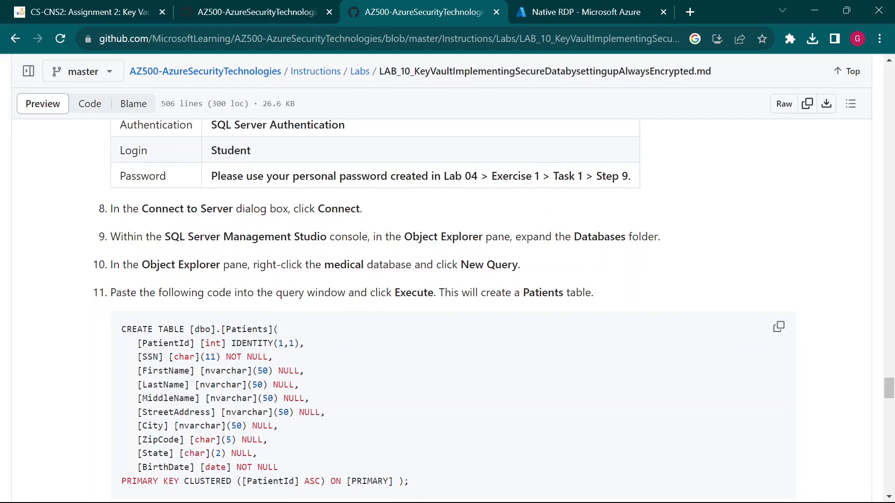
{"action": "left_click_drag", "start_coordinate": [111, 236], "coordinate": [172, 237]}
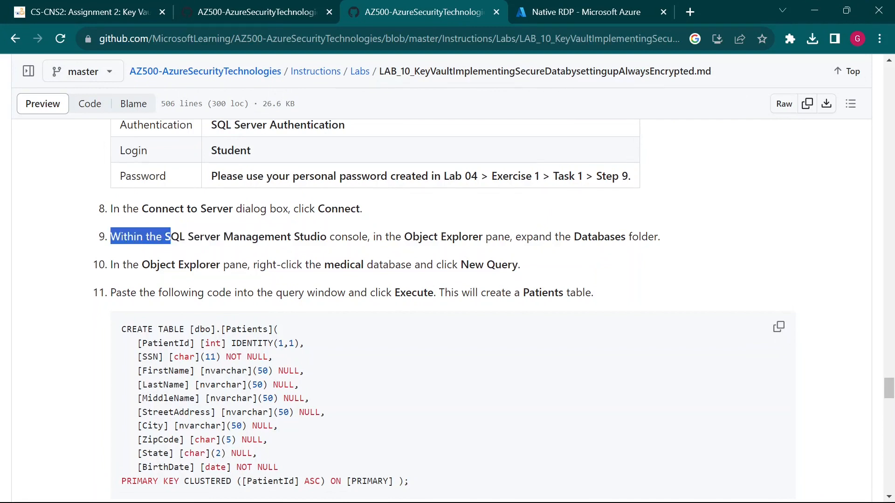
{"action": "left_click", "coordinate": [329, 233]}
{"action": "left_click_drag", "start_coordinate": [405, 237], "coordinate": [510, 237]}
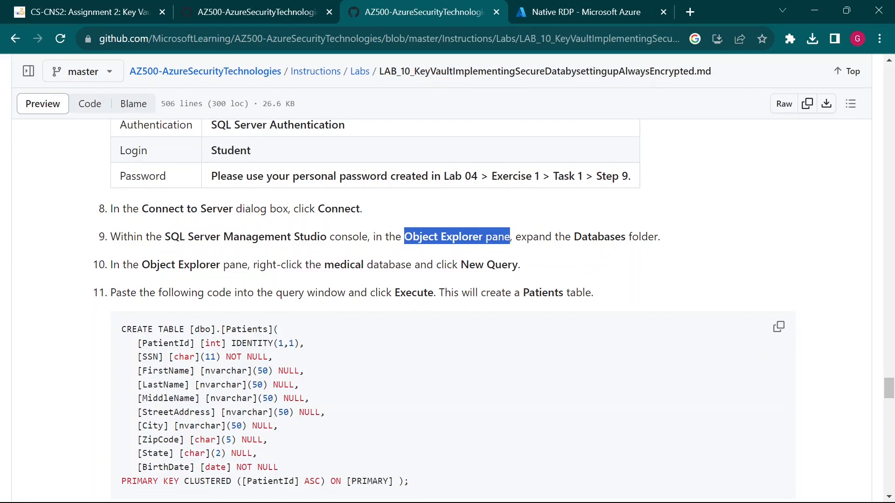
{"action": "left_click", "coordinate": [511, 237]}
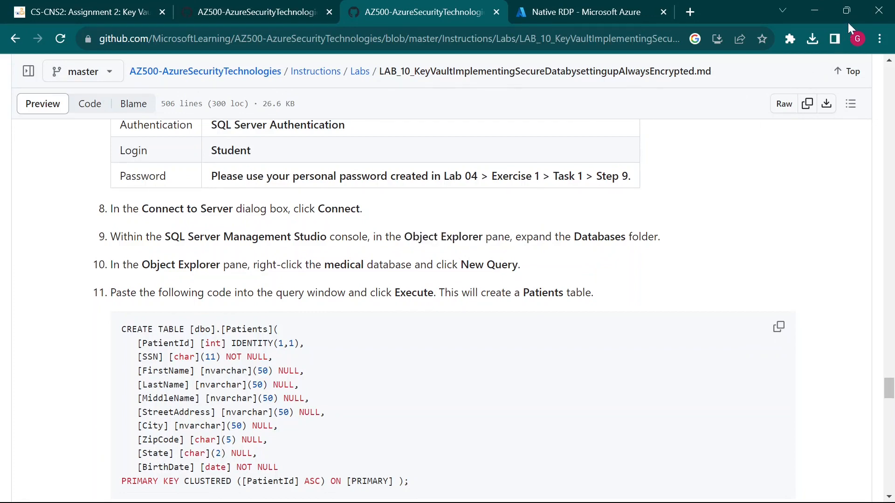
Step: Arrange Chrome and the Remote Desktop window side by side, then bring SSMS forward
{"action": "left_click", "coordinate": [854, 10]}
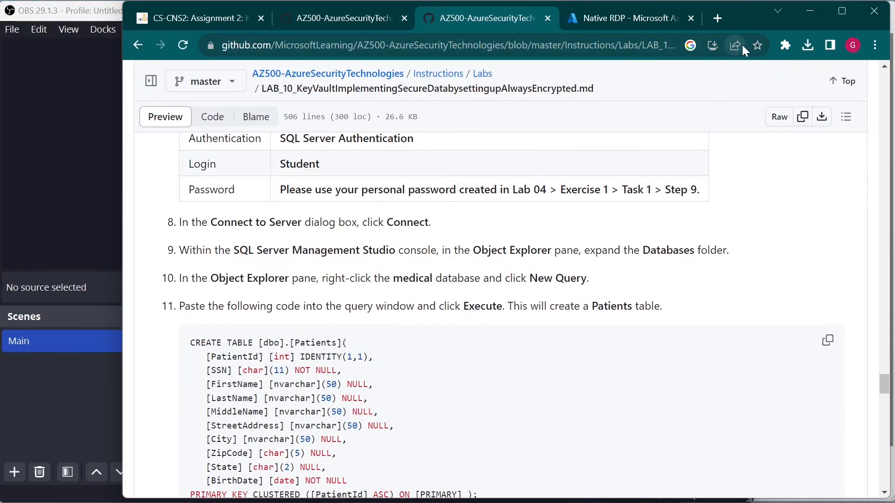
{"action": "left_click", "coordinate": [86, 13]}
{"action": "left_click", "coordinate": [673, 10]}
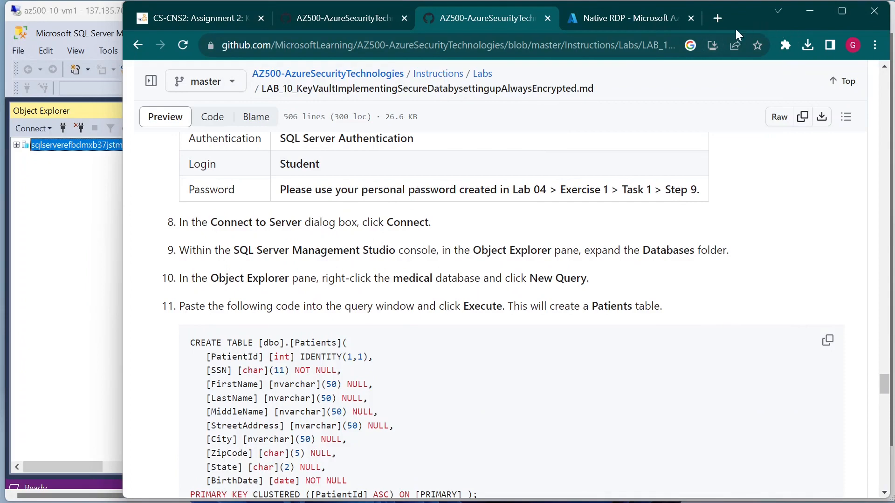
{"action": "left_click_drag", "start_coordinate": [751, 9], "coordinate": [841, 7]}
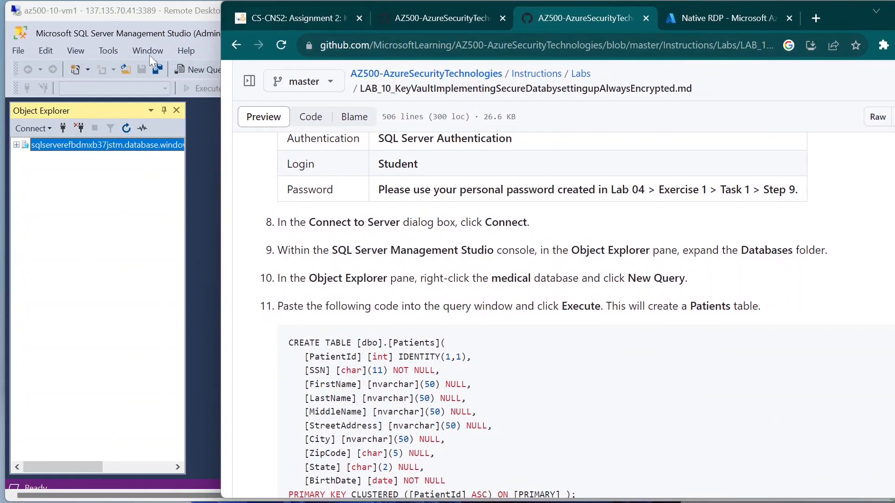
{"action": "left_click", "coordinate": [127, 16]}
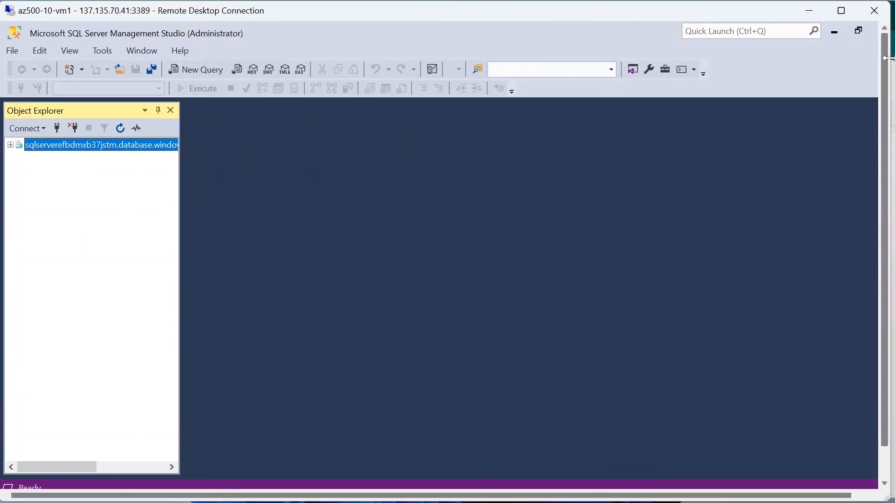
{"action": "left_click_drag", "start_coordinate": [889, 58], "coordinate": [772, 57]}
{"action": "left_click", "coordinate": [843, 200]}
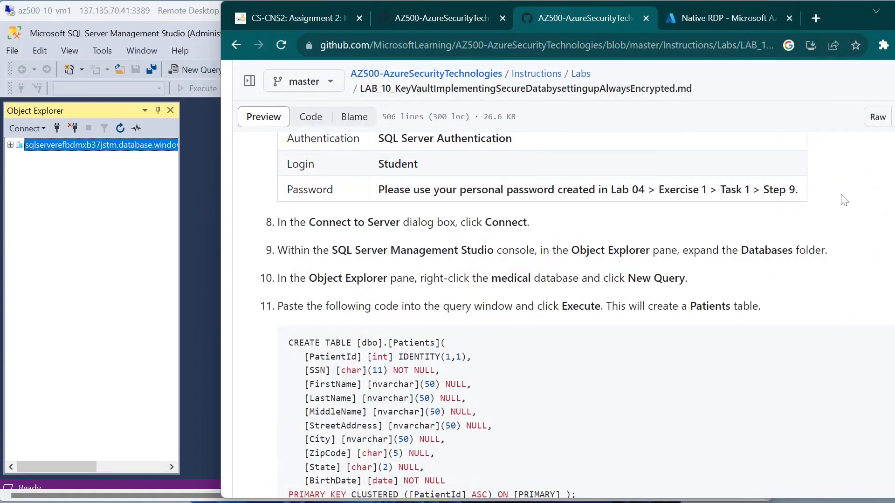
{"action": "scroll", "coordinate": [559, 317], "scroll_direction": "up", "scroll_amount": 3}
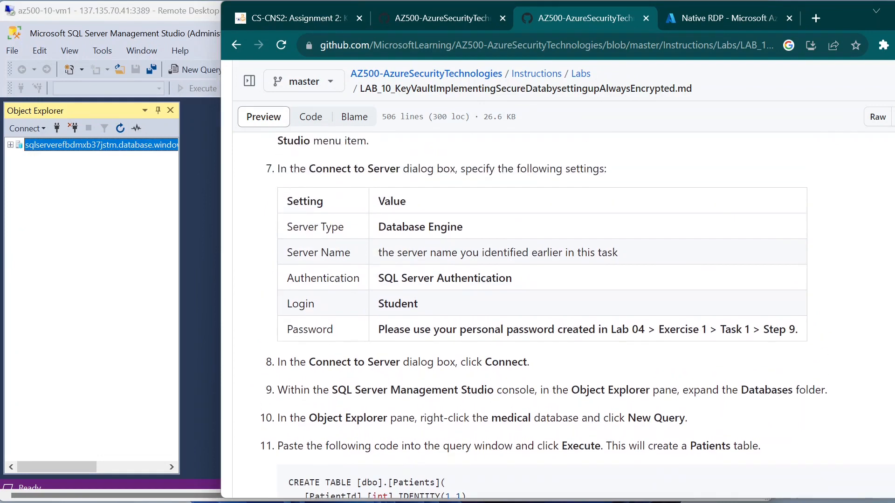
{"action": "scroll", "coordinate": [559, 317], "scroll_direction": "down", "scroll_amount": 3}
{"action": "scroll", "coordinate": [559, 317], "scroll_direction": "down", "scroll_amount": 1}
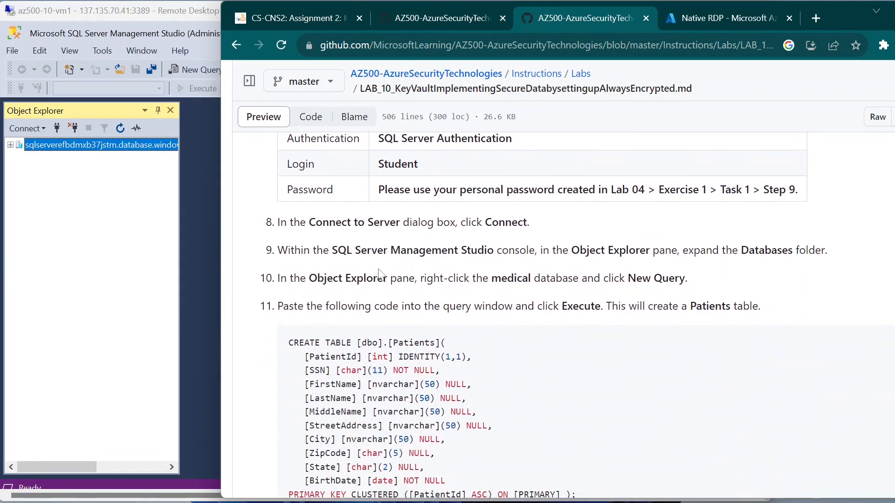
{"action": "left_click", "coordinate": [140, 11]}
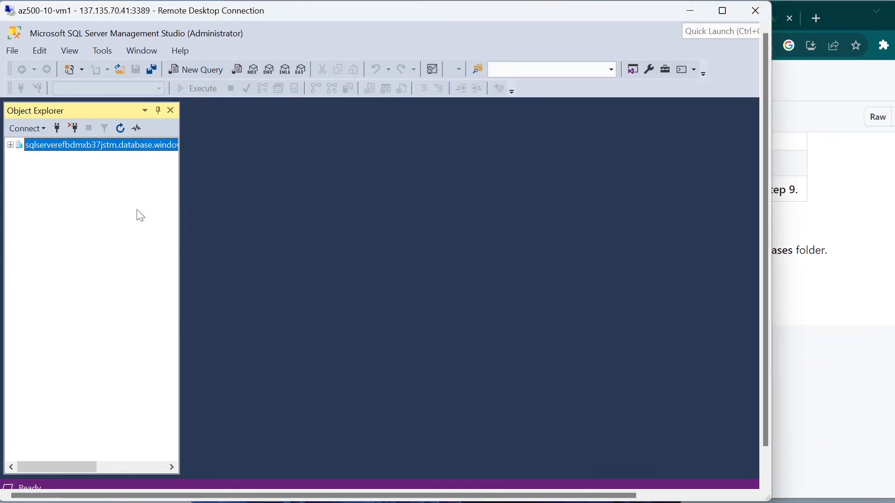
Step: Expand the server, Databases, medical and Tables nodes in Object Explorer, then return to Chrome
{"action": "mouse_move", "coordinate": [539, 496]}
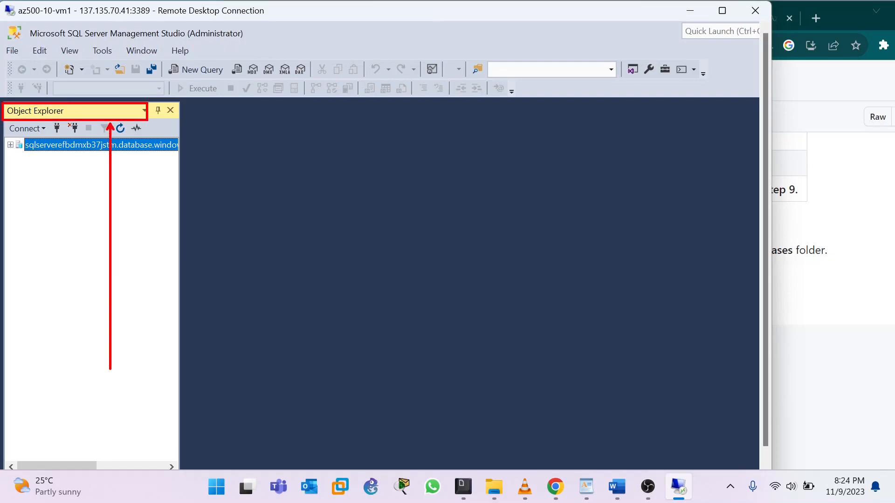
{"action": "left_click", "coordinate": [821, 275]}
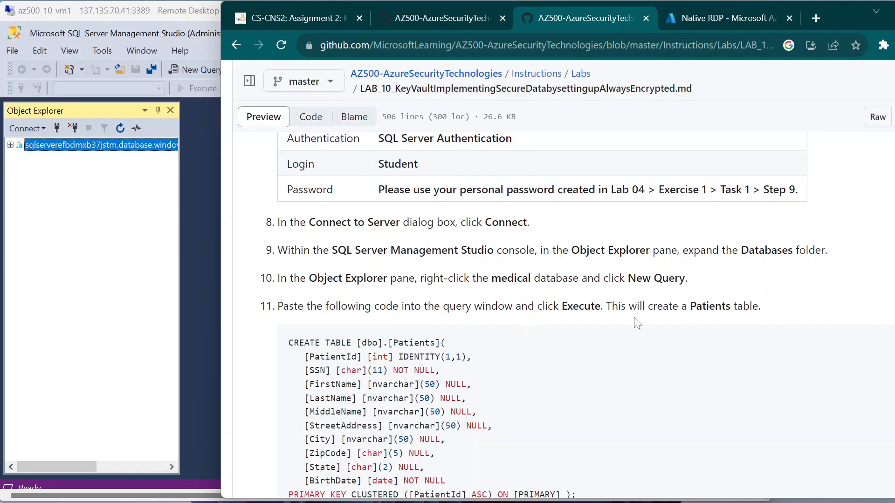
{"action": "left_click", "coordinate": [75, 189]}
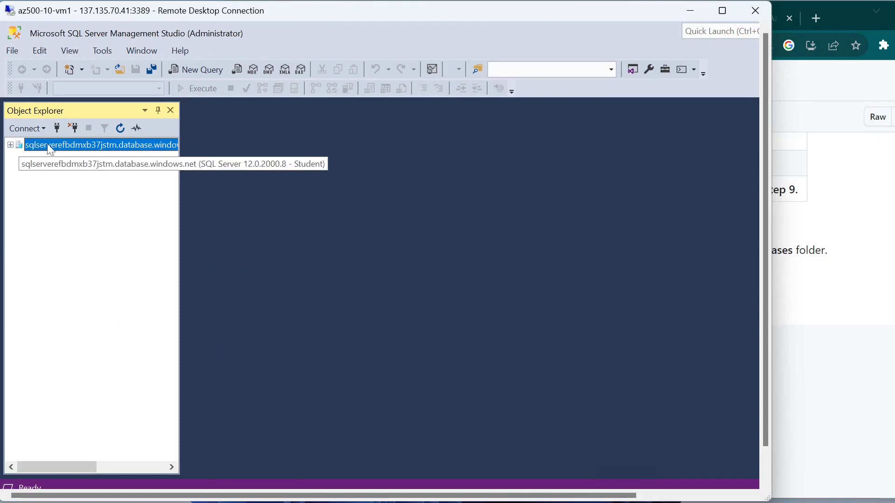
{"action": "left_click", "coordinate": [11, 146]}
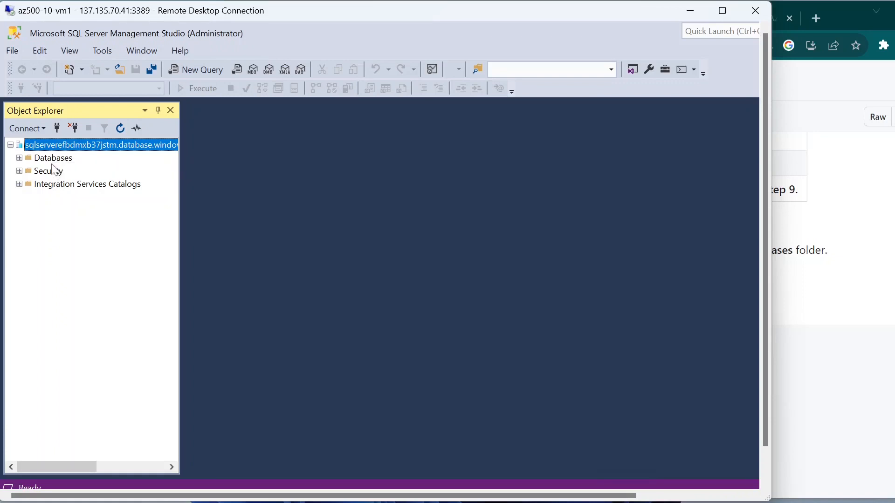
{"action": "left_click", "coordinate": [20, 158]}
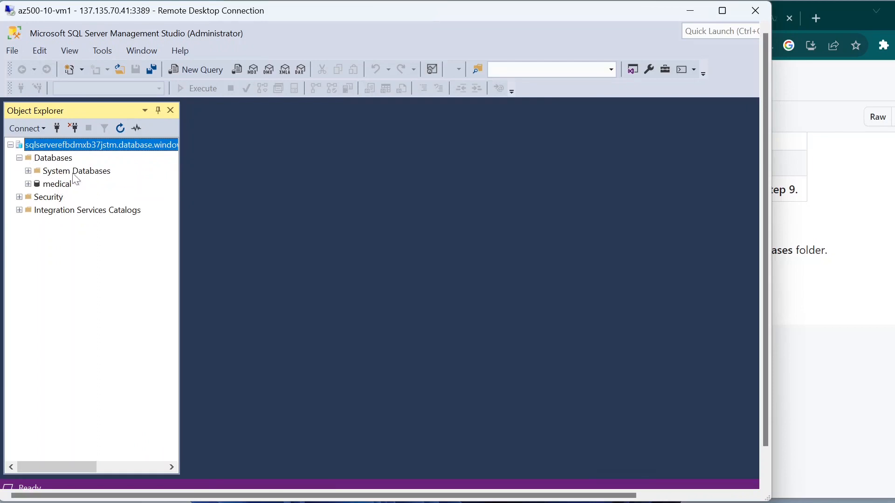
{"action": "left_click", "coordinate": [29, 184]}
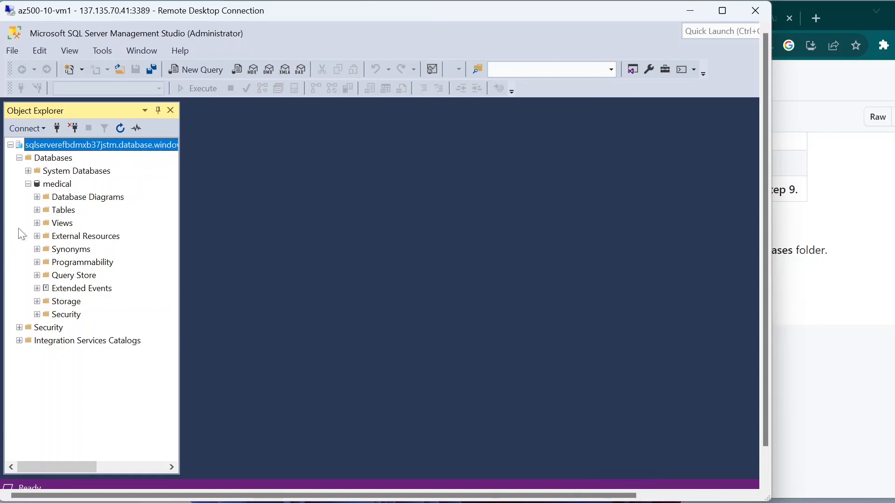
{"action": "left_click", "coordinate": [37, 210]}
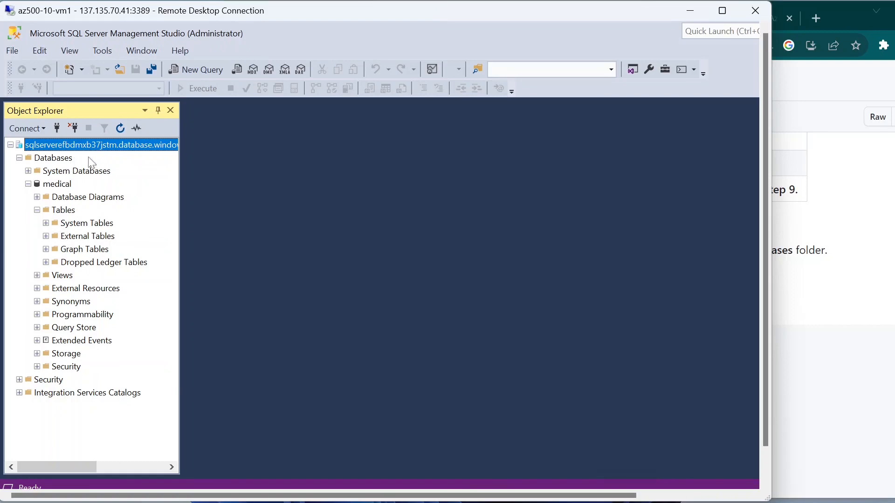
{"action": "left_click", "coordinate": [888, 253]}
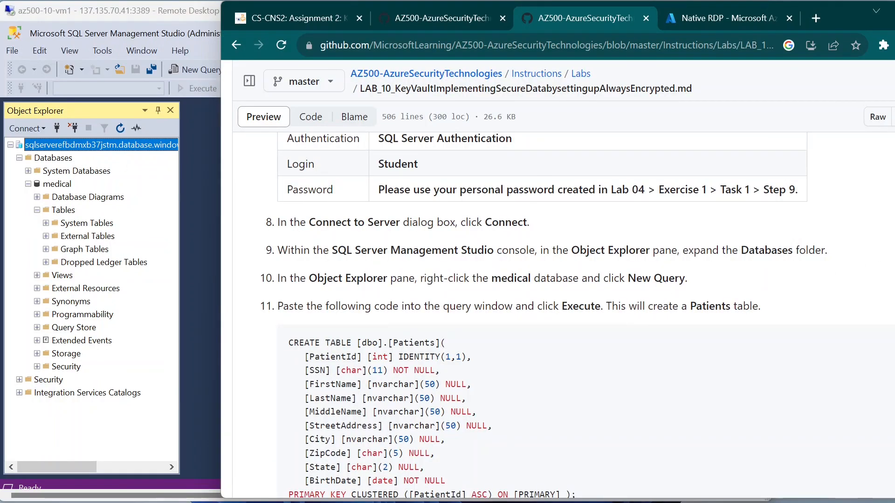
Step: Copy the CREATE TABLE Patients script from lab step 11's code block, then switch to SSMS
{"action": "scroll", "coordinate": [427, 237], "scroll_direction": "down", "scroll_amount": 1}
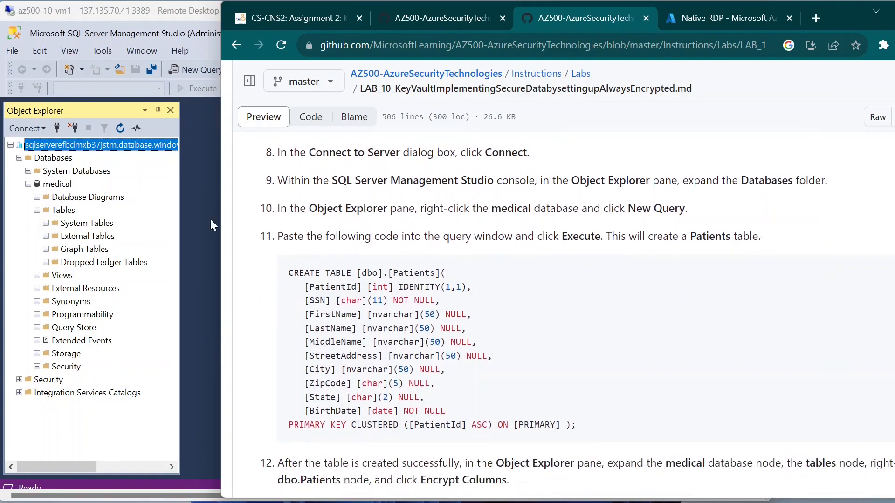
{"action": "left_click_drag", "start_coordinate": [298, 238], "coordinate": [500, 223]}
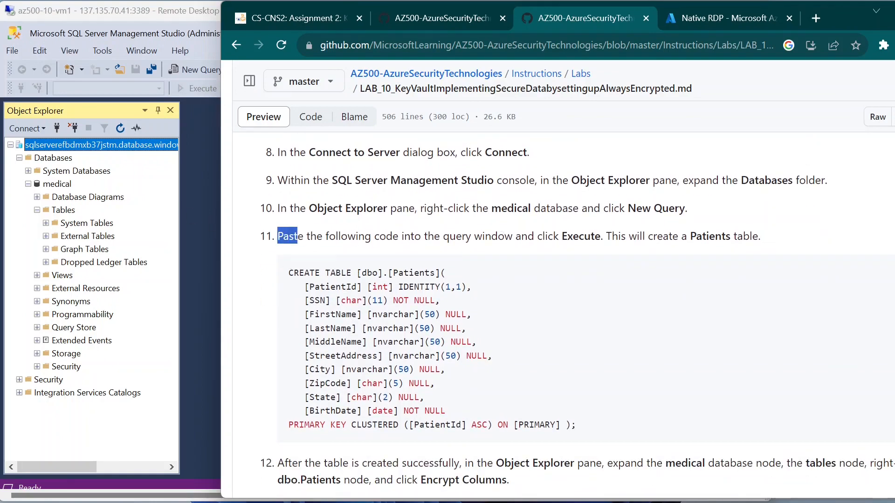
{"action": "left_click", "coordinate": [500, 223]}
{"action": "left_click_drag", "start_coordinate": [841, 12], "coordinate": [793, 12]}
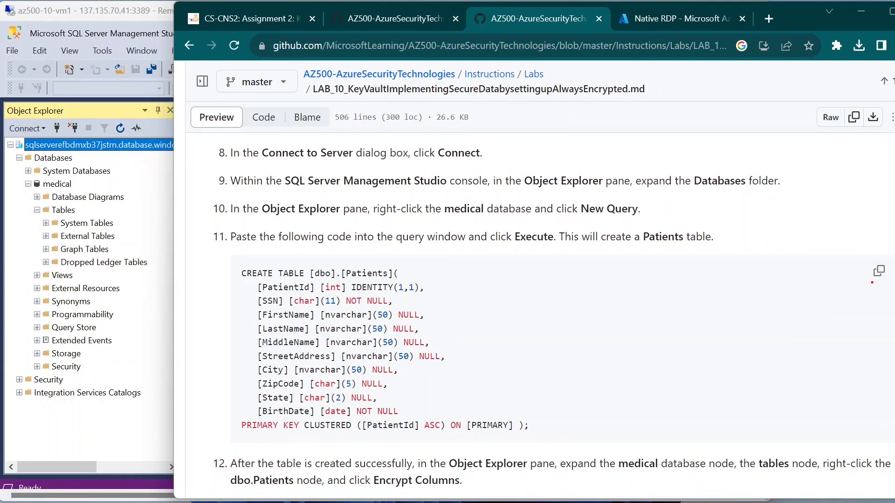
{"action": "left_click_drag", "start_coordinate": [871, 283], "coordinate": [842, 359]}
{"action": "left_click", "coordinate": [878, 272]}
{"action": "left_click_drag", "start_coordinate": [246, 208], "coordinate": [535, 208]}
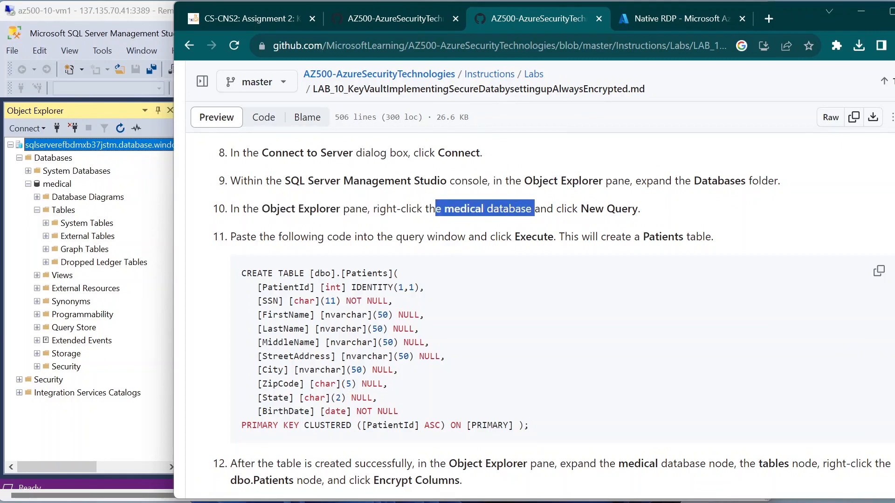
{"action": "left_click", "coordinate": [96, 105]}
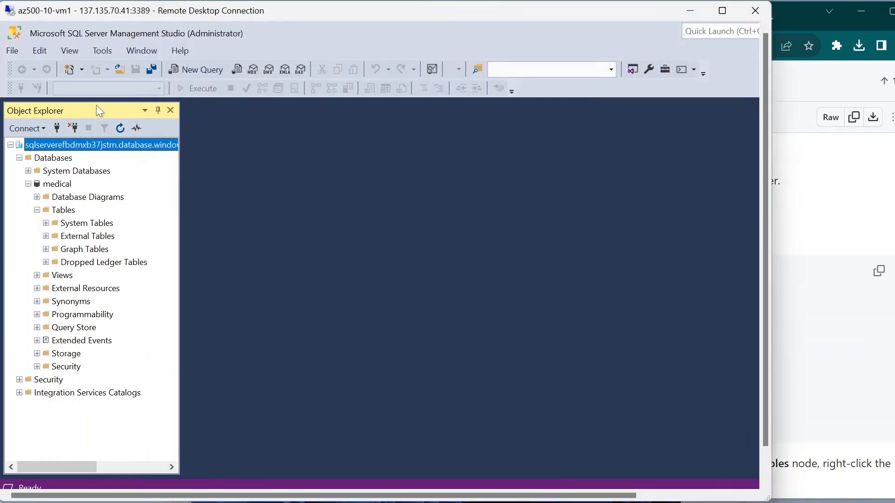
Step: Open a new query on the medical database, paste the Patients CREATE TABLE script and execute it
{"action": "left_click", "coordinate": [56, 185]}
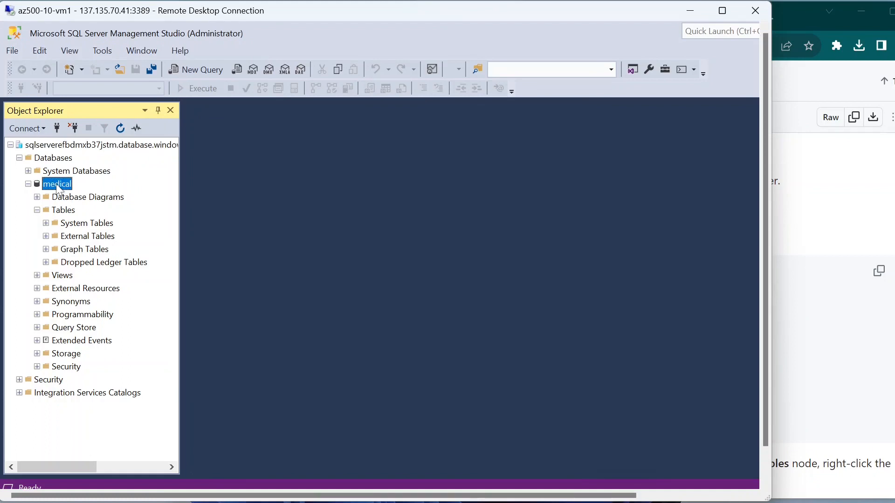
{"action": "right_click", "coordinate": [58, 189]}
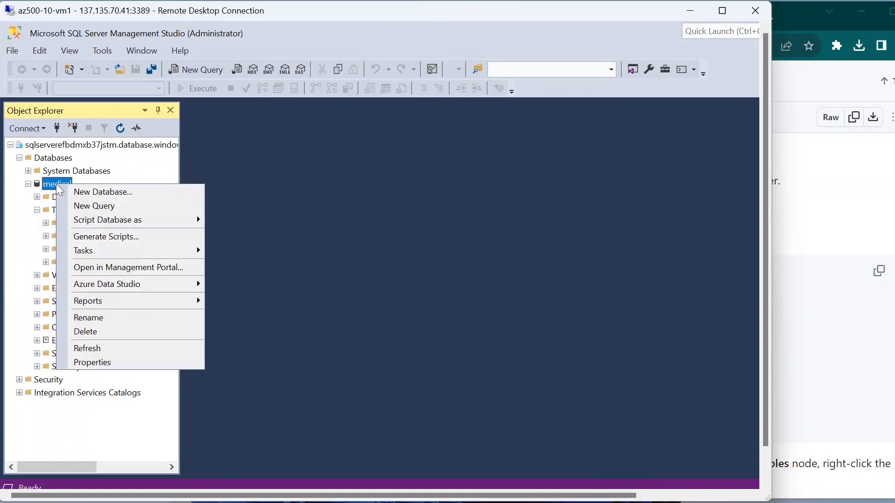
{"action": "left_click", "coordinate": [96, 206]}
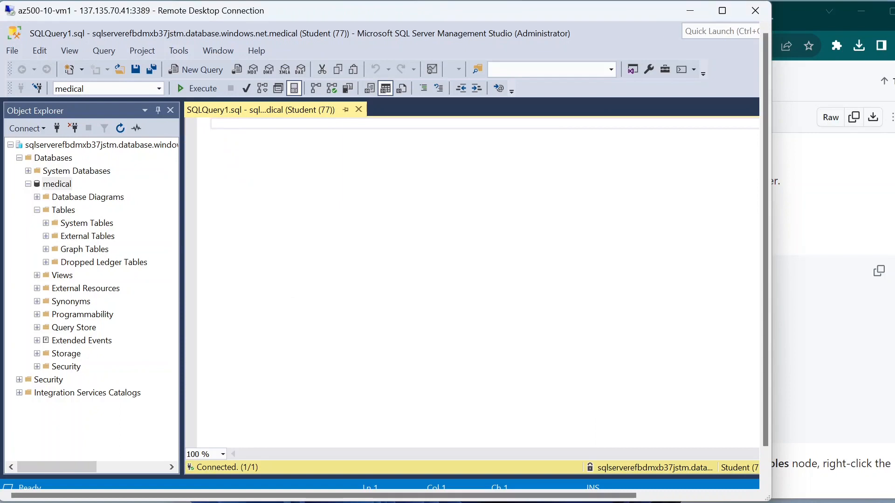
{"action": "key", "text": "ctrl+v"}
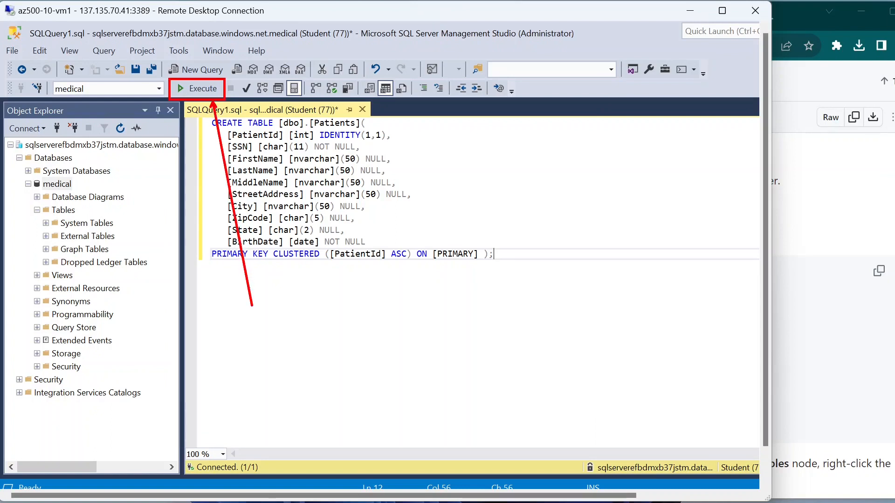
{"action": "left_click", "coordinate": [208, 90]}
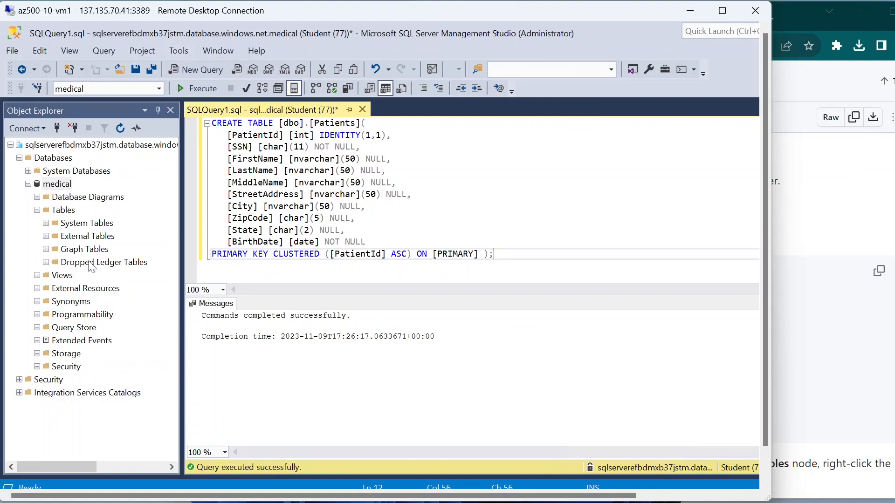
{"action": "left_click", "coordinate": [37, 211]}
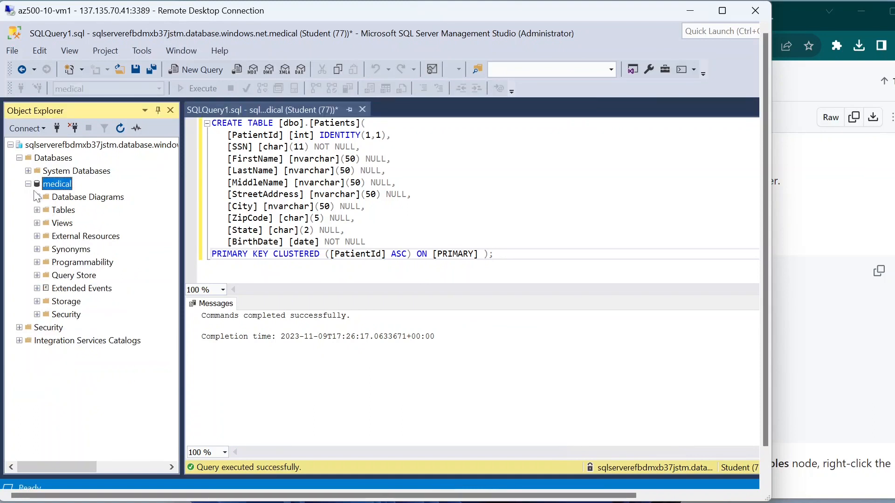
Step: Refresh Object Explorer, expand medical > Tables to confirm dbo.Patients, then scroll the lab to step 12
{"action": "left_click", "coordinate": [28, 184]}
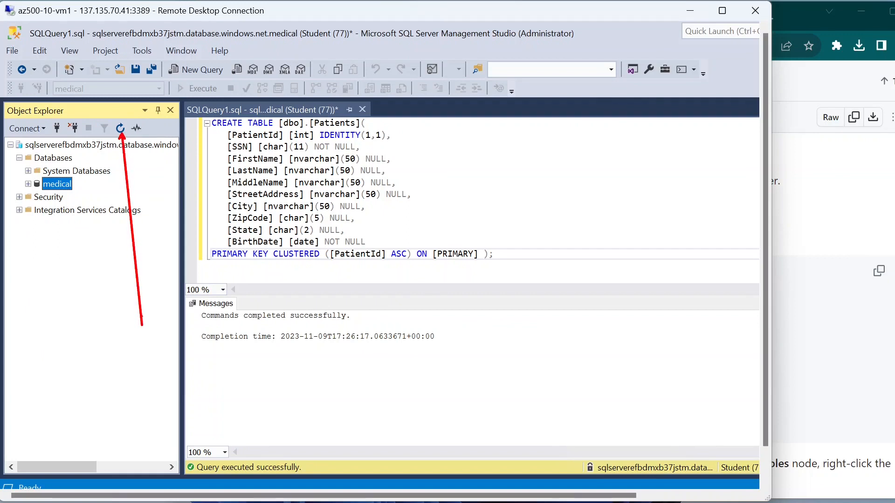
{"action": "left_click", "coordinate": [120, 128]}
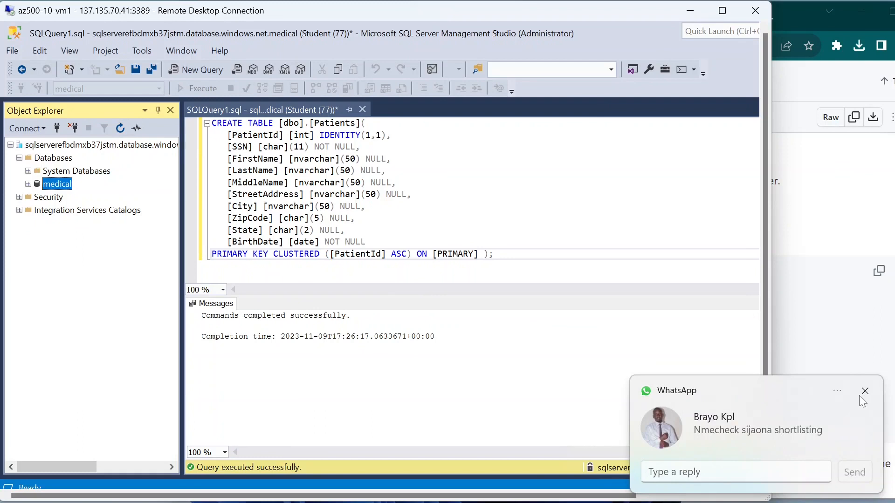
{"action": "left_click", "coordinate": [864, 392]}
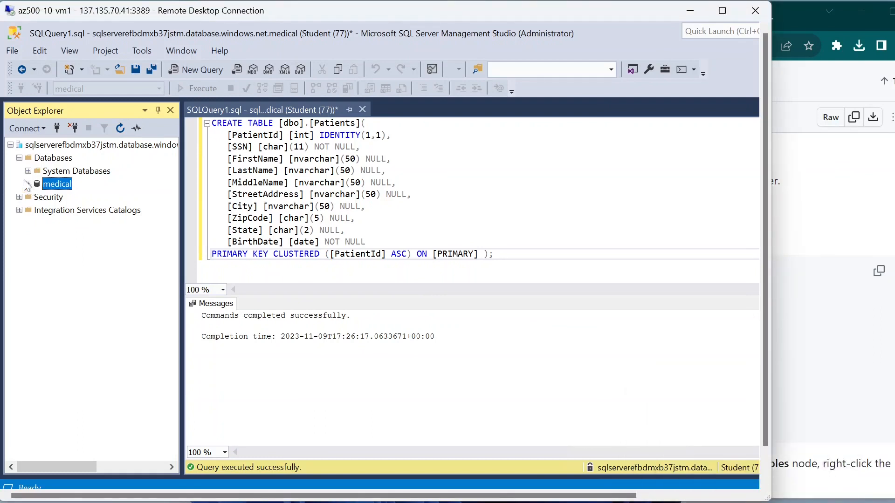
{"action": "key", "text": "F2"}
{"action": "left_click", "coordinate": [28, 184]}
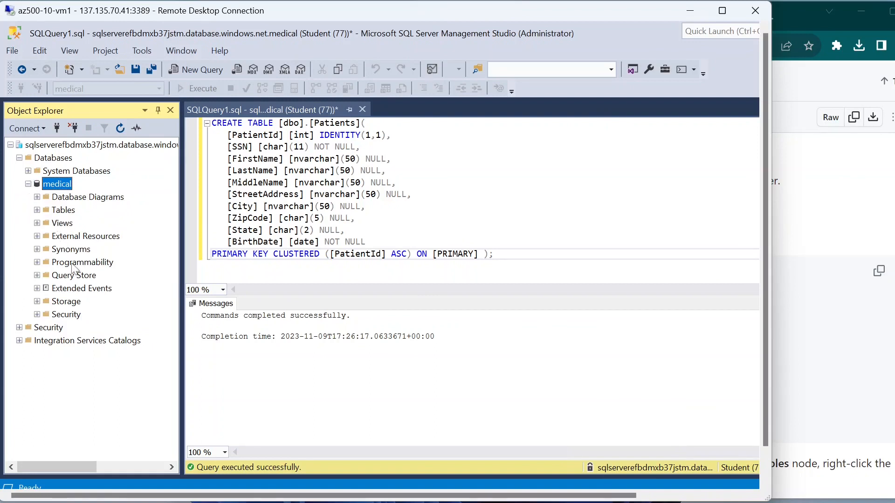
{"action": "left_click", "coordinate": [36, 210]}
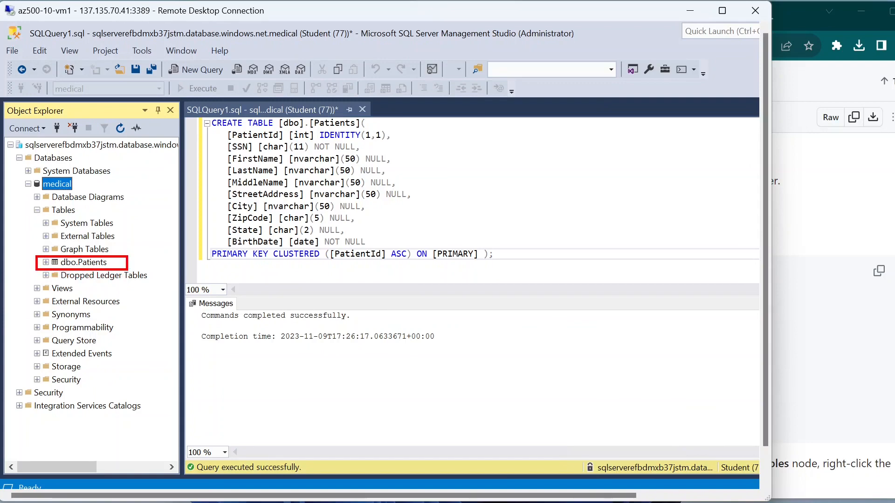
{"action": "left_click", "coordinate": [803, 217]}
{"action": "scroll", "coordinate": [803, 218], "scroll_direction": "down", "scroll_amount": 3}
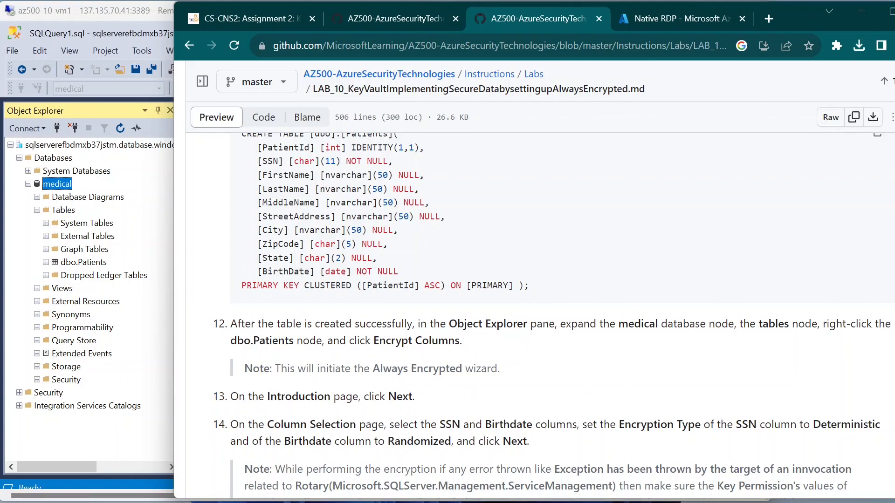
Step: Read step 12's note on the Always Encrypted wizard, then select dbo.Patients in Object Explorer
{"action": "left_click_drag", "start_coordinate": [333, 368], "coordinate": [457, 365]}
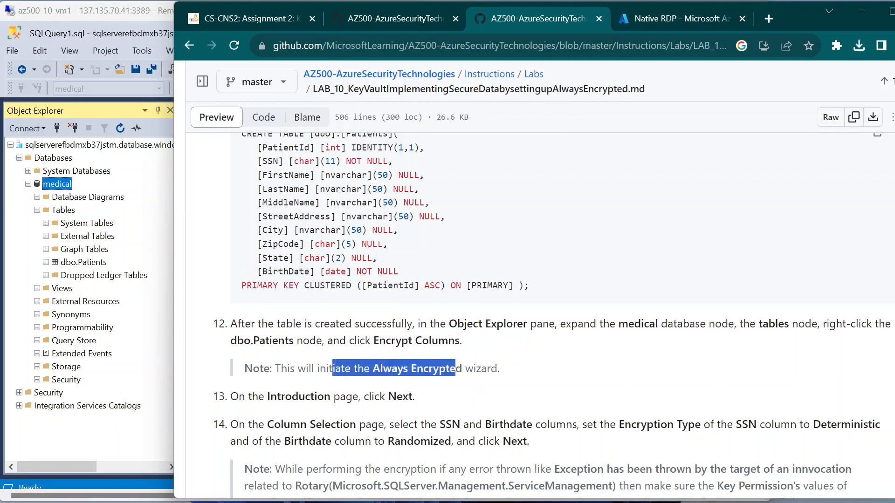
{"action": "left_click", "coordinate": [457, 366]}
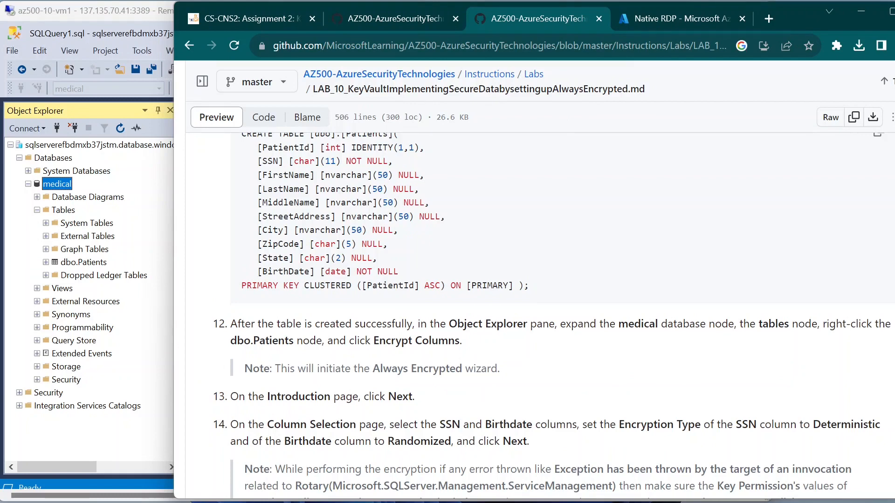
{"action": "left_click", "coordinate": [84, 262]}
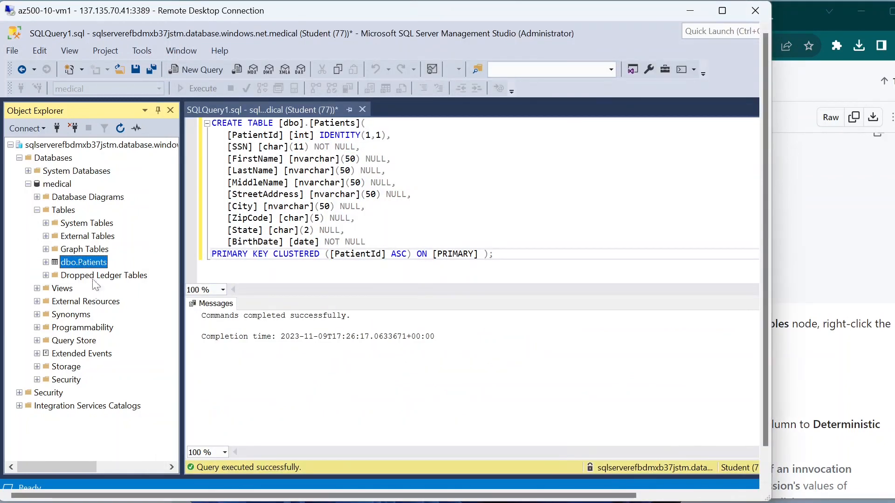
{"action": "left_click", "coordinate": [84, 263]}
{"action": "left_click", "coordinate": [70, 311]}
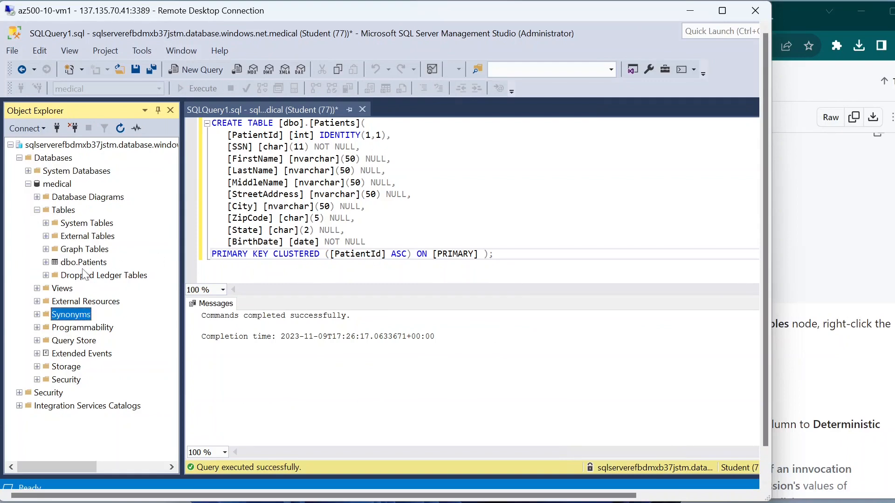
{"action": "left_click", "coordinate": [84, 262]}
{"action": "left_click", "coordinate": [819, 345]}
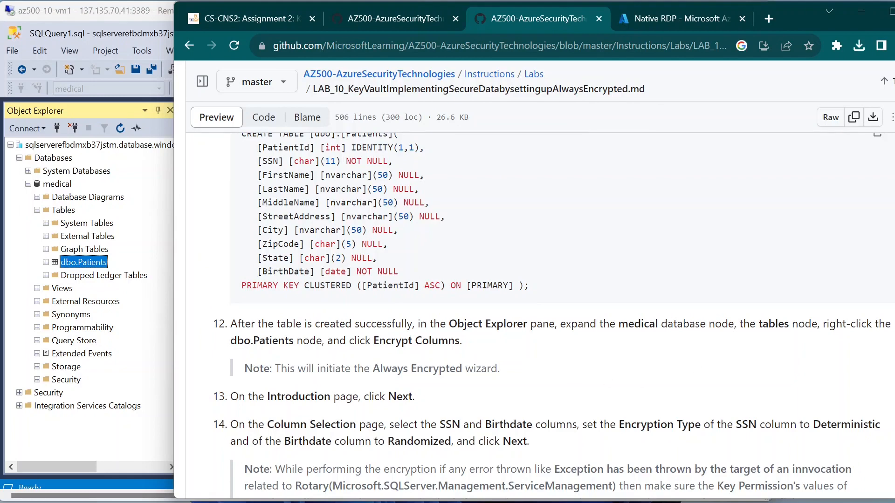
{"action": "left_click", "coordinate": [95, 309]}
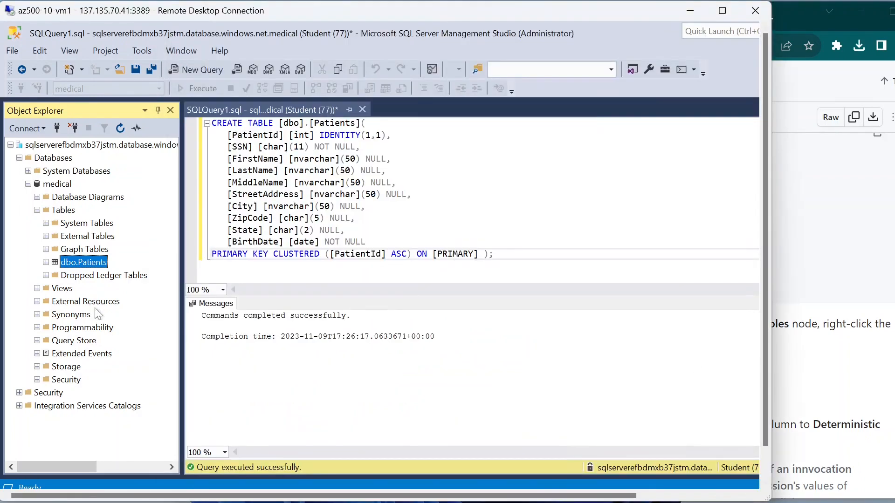
Step: Bring up the dbo.Patients context menu to launch Encrypt Columns, after rechecking the lab page
{"action": "right_click", "coordinate": [82, 264]}
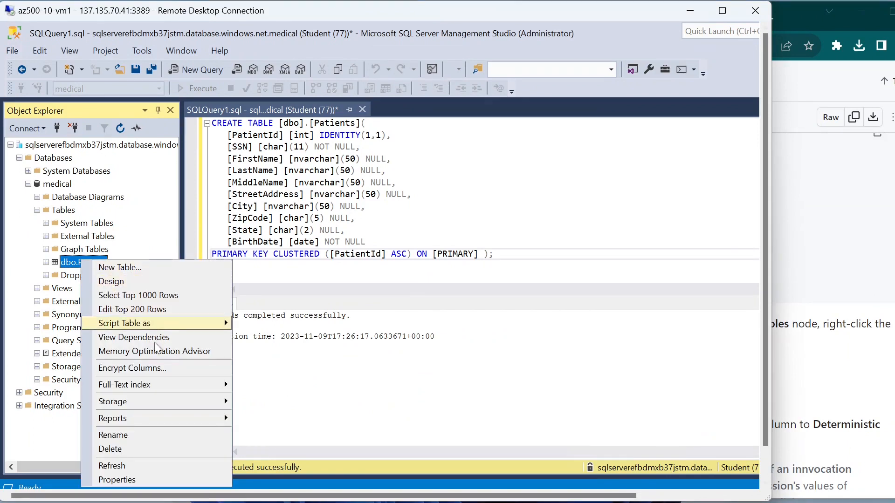
{"action": "left_click", "coordinate": [171, 370]}
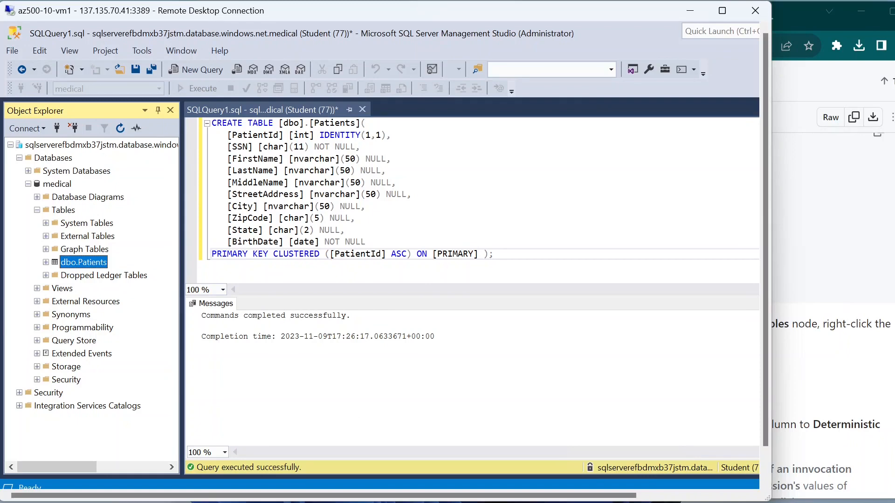
{"action": "left_click", "coordinate": [842, 337]}
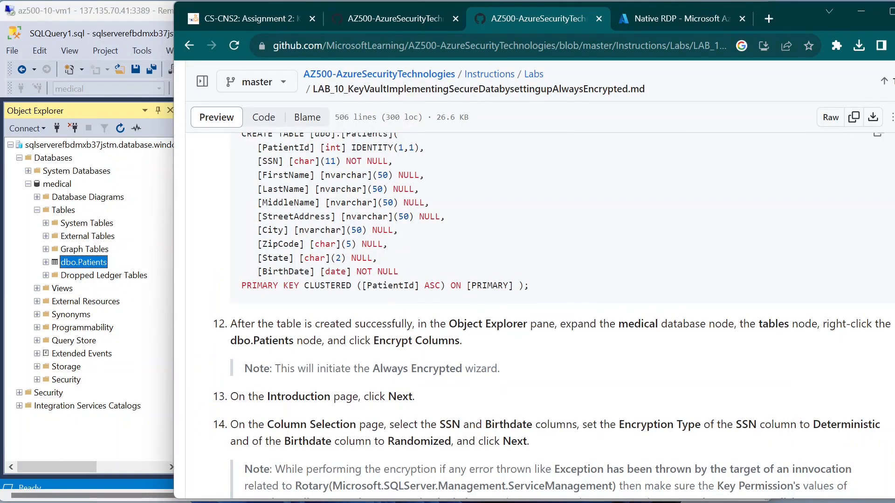
{"action": "key", "text": "alt+Tab"}
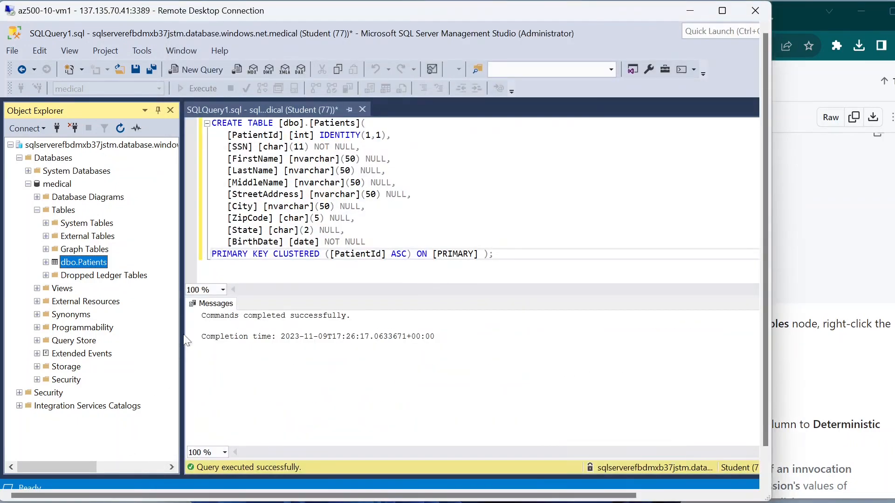
{"action": "right_click", "coordinate": [70, 264]}
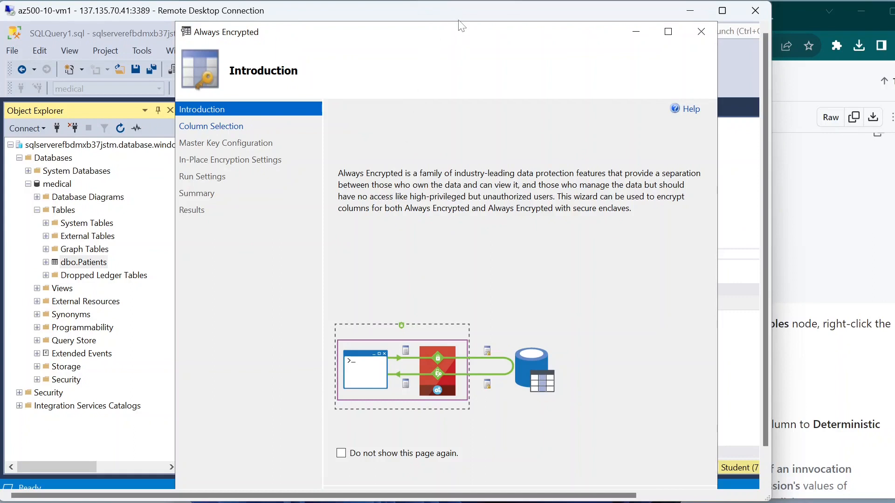
{"action": "left_click_drag", "start_coordinate": [459, 24], "coordinate": [404, 25]}
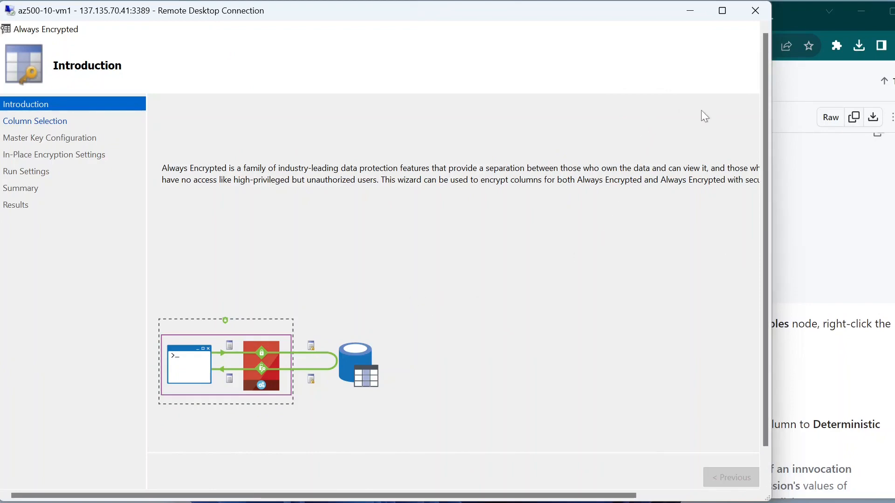
{"action": "left_click", "coordinate": [812, 219]}
{"action": "scroll", "coordinate": [337, 340], "scroll_direction": "down", "scroll_amount": 3}
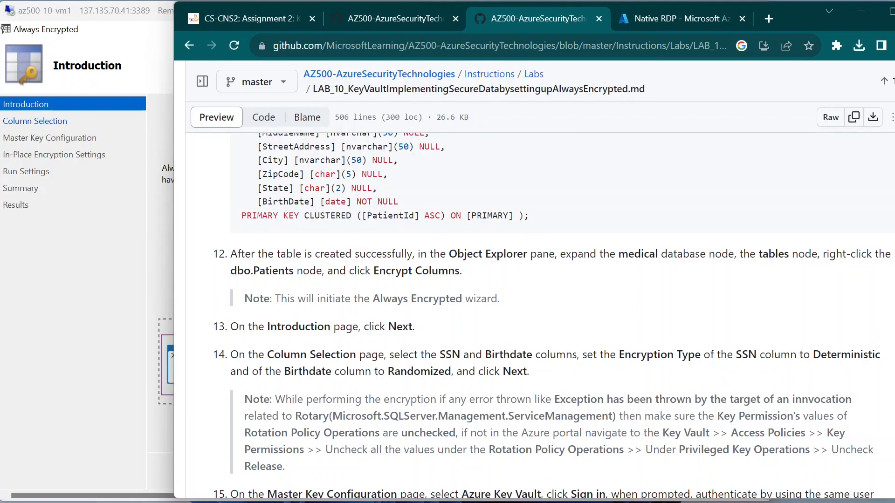
{"action": "left_click", "coordinate": [80, 336]}
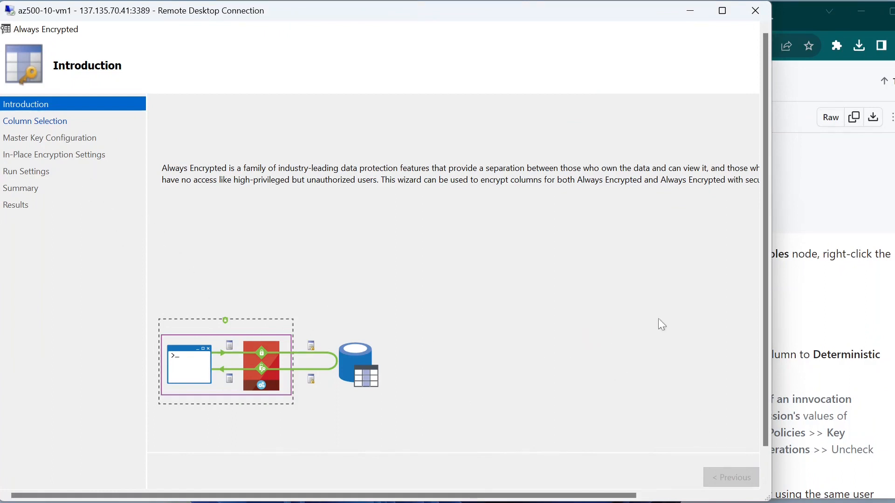
{"action": "scroll", "coordinate": [766, 244], "scroll_direction": "down", "scroll_amount": 2}
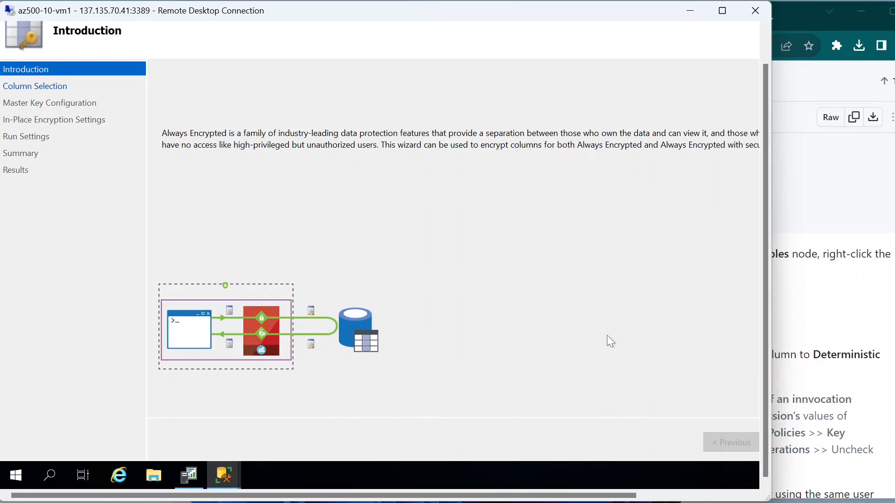
{"action": "left_click_drag", "start_coordinate": [765, 335], "coordinate": [768, 297]}
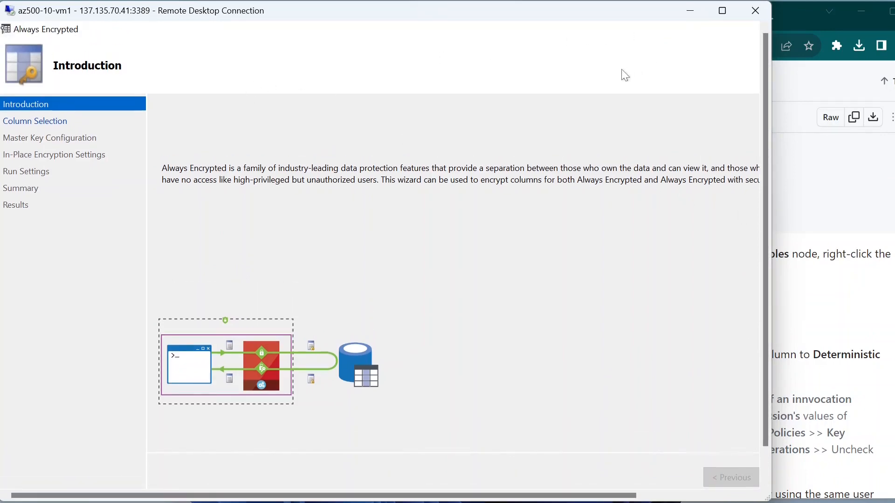
{"action": "left_click_drag", "start_coordinate": [624, 31], "coordinate": [720, 28]}
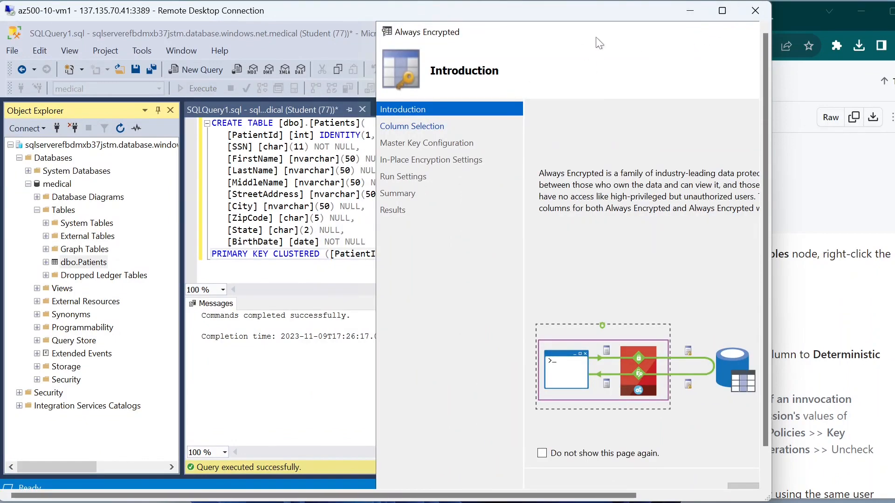
{"action": "left_click_drag", "start_coordinate": [596, 38], "coordinate": [284, 43]}
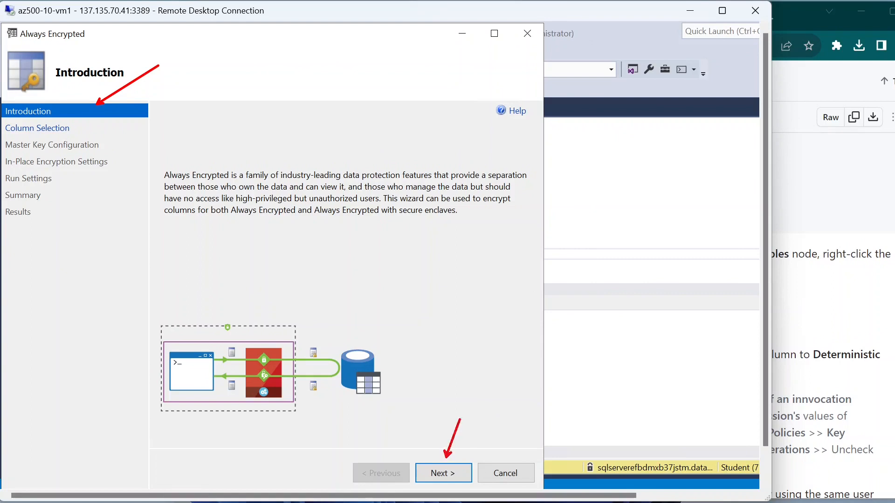
Step: Advance past the Introduction and tick the SSN and BirthDate columns for encryption
{"action": "left_click", "coordinate": [450, 473]}
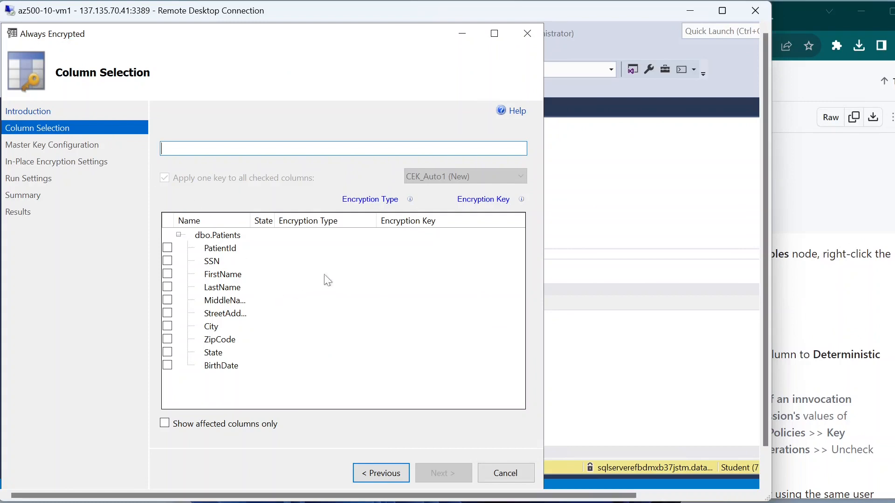
{"action": "left_click", "coordinate": [824, 332]}
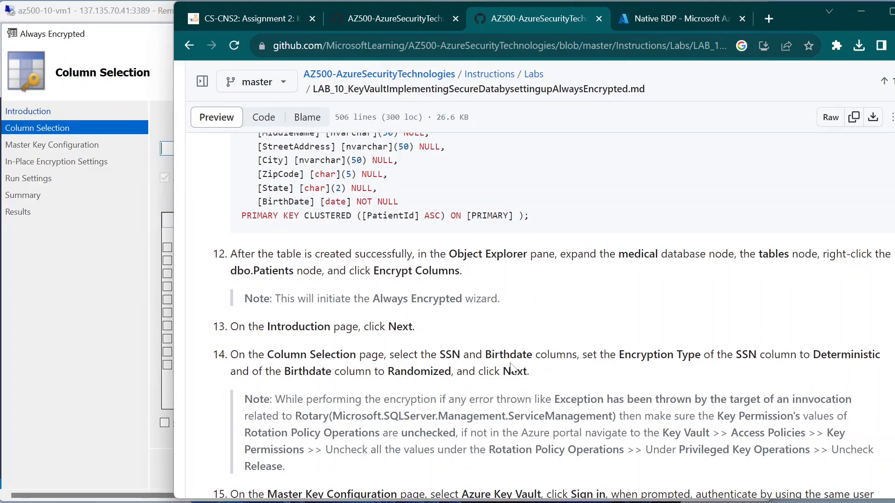
{"action": "left_click", "coordinate": [108, 289]}
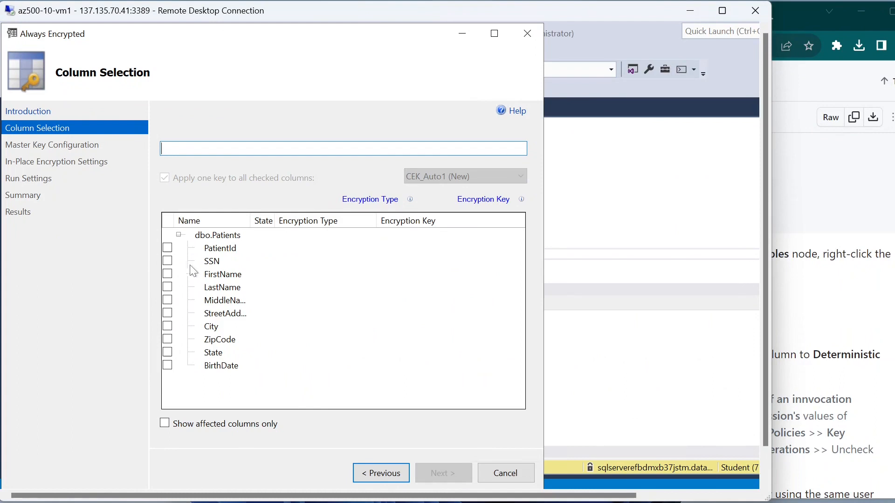
{"action": "left_click", "coordinate": [168, 260]}
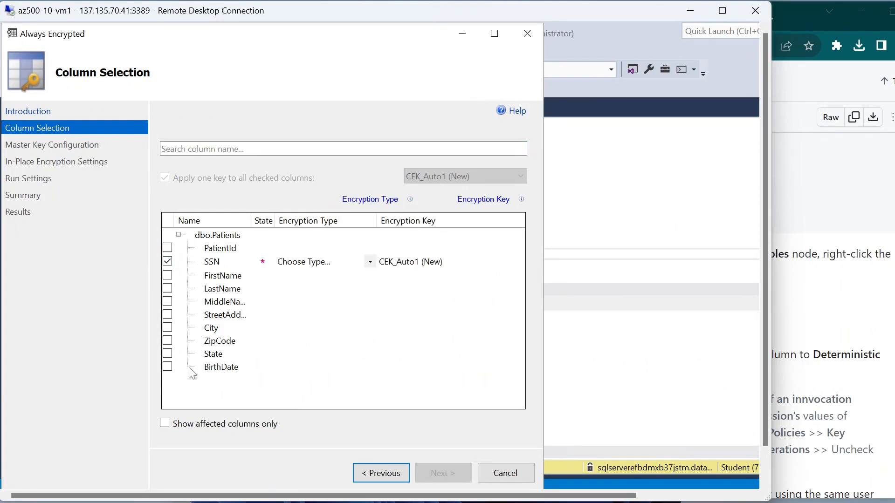
{"action": "left_click", "coordinate": [168, 366]}
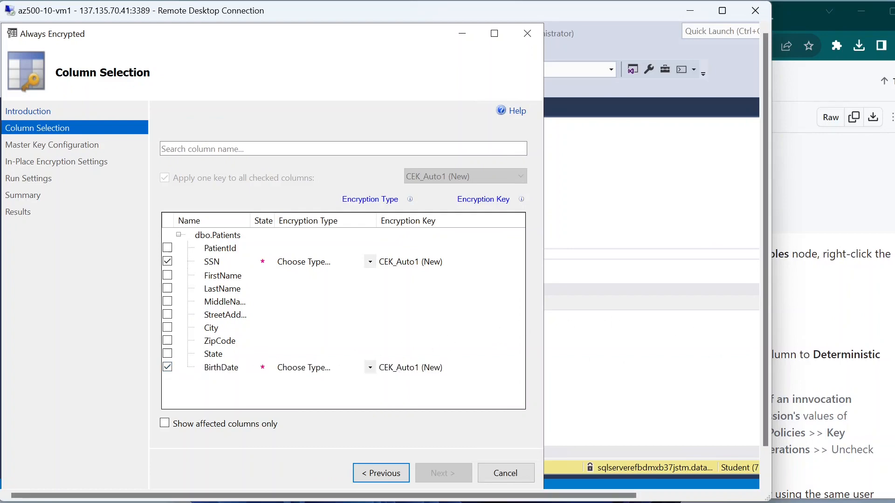
Step: Compare the Column Selection page, with both columns on key CEK_Auto1 (New), against the lab
{"action": "left_click", "coordinate": [842, 340]}
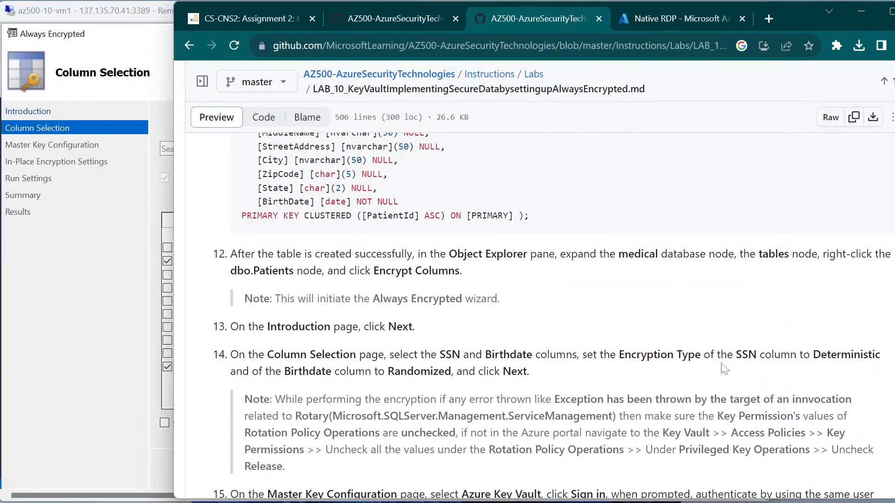
{"action": "left_click", "coordinate": [146, 261]}
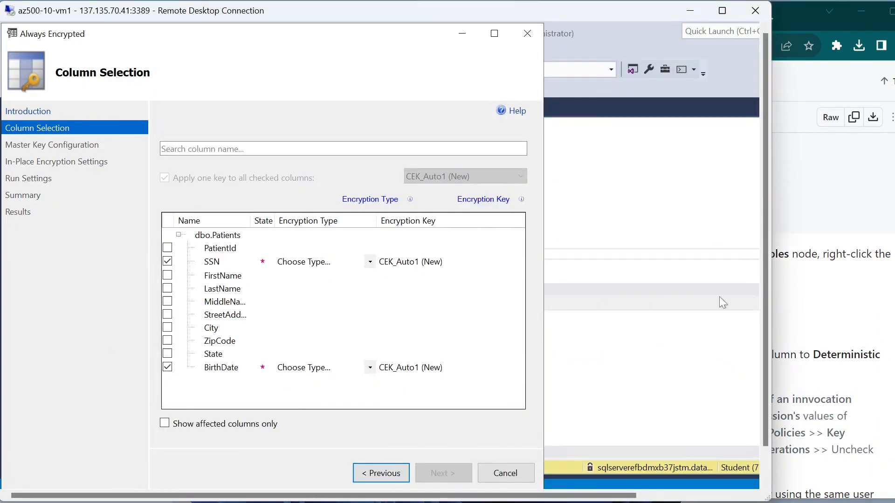
{"action": "left_click", "coordinate": [823, 310]}
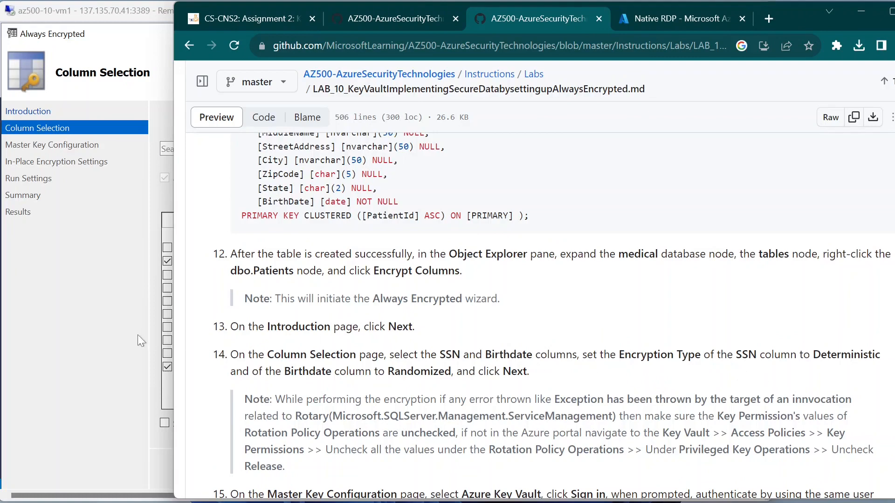
{"action": "left_click", "coordinate": [116, 343]}
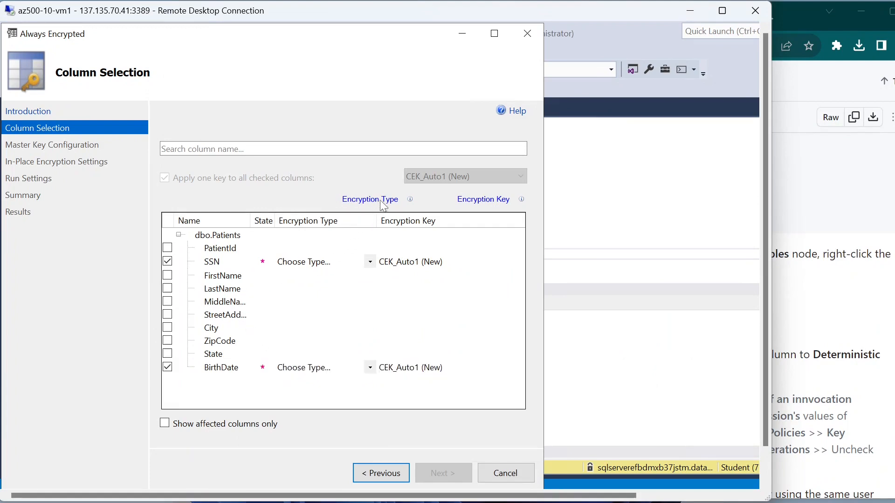
{"action": "left_click", "coordinate": [813, 323]}
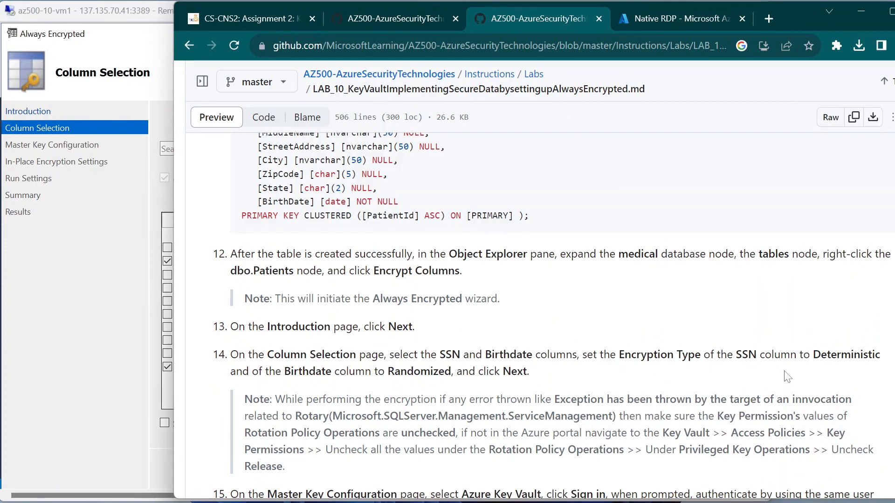
{"action": "left_click", "coordinate": [55, 346]}
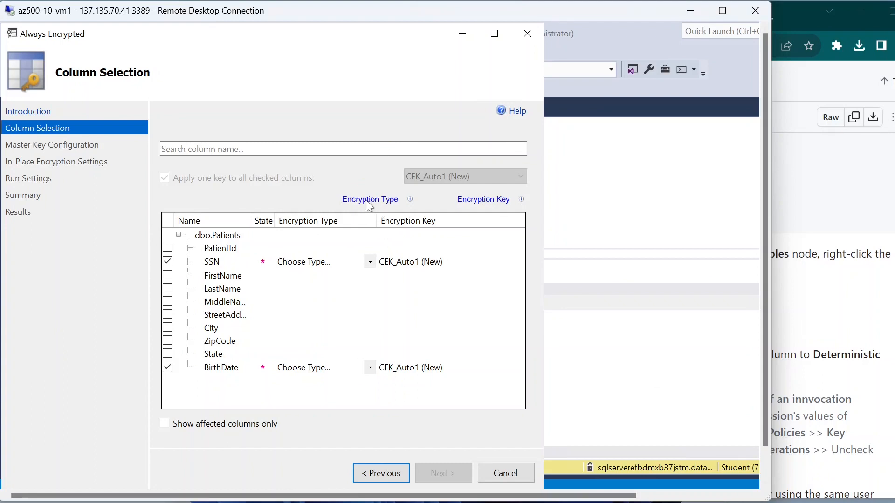
{"action": "mouse_move", "coordinate": [367, 200]}
{"action": "left_click_drag", "start_coordinate": [266, 252], "coordinate": [361, 249]}
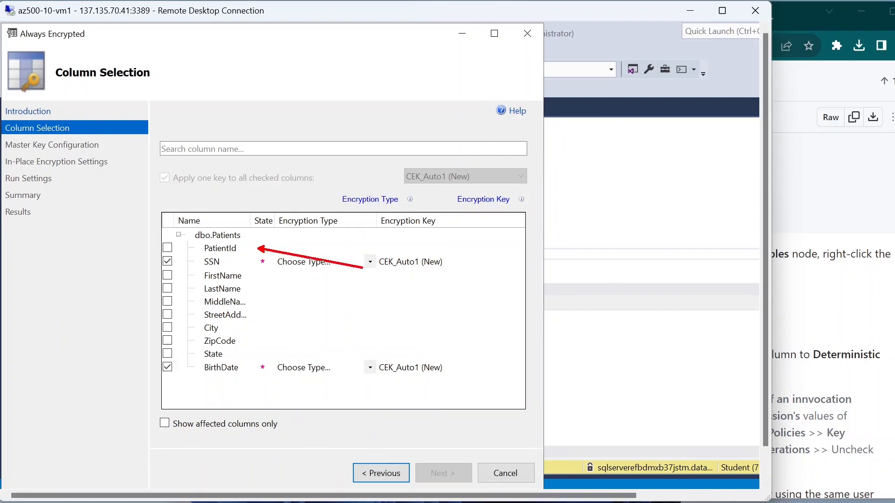
{"action": "key", "text": "e"}
{"action": "mouse_move", "coordinate": [258, 245]}
{"action": "left_mouse_down"}
{"action": "mouse_move", "coordinate": [376, 271]}
{"action": "mouse_move", "coordinate": [400, 319]}
{"action": "left_mouse_up"}
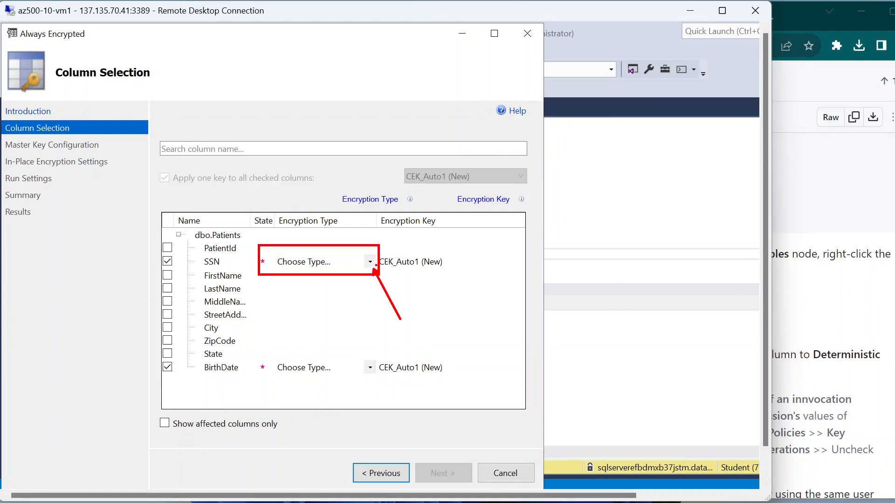
Step: Set SSN's encryption type to Deterministic and BirthDate's to Randomized
{"action": "key", "text": "Escape"}
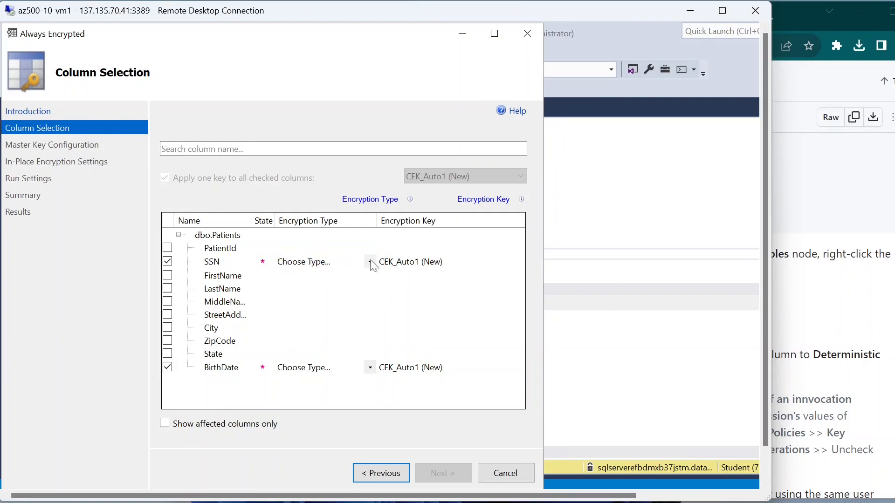
{"action": "left_click", "coordinate": [371, 264]}
{"action": "left_click", "coordinate": [371, 264]}
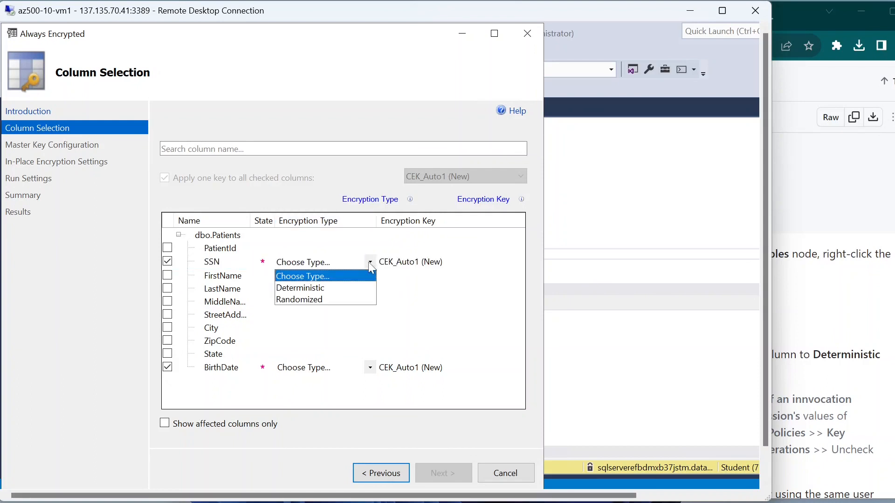
{"action": "left_click", "coordinate": [360, 286]}
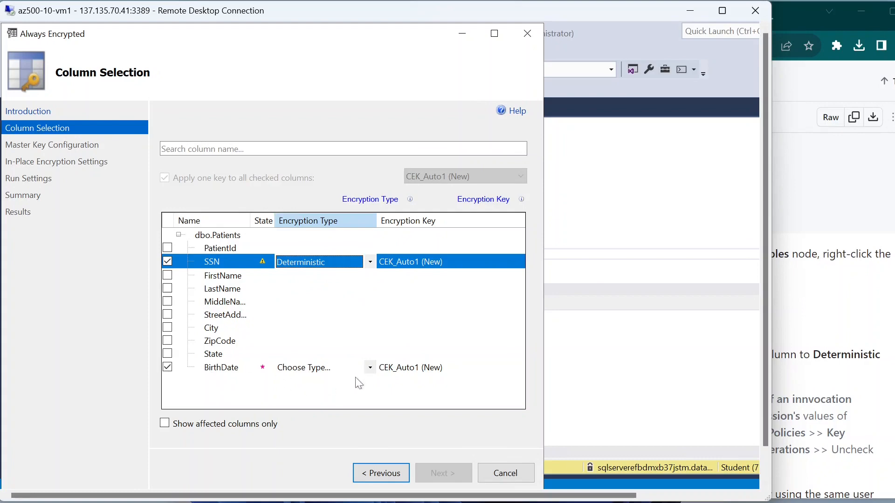
{"action": "left_click", "coordinate": [371, 368]}
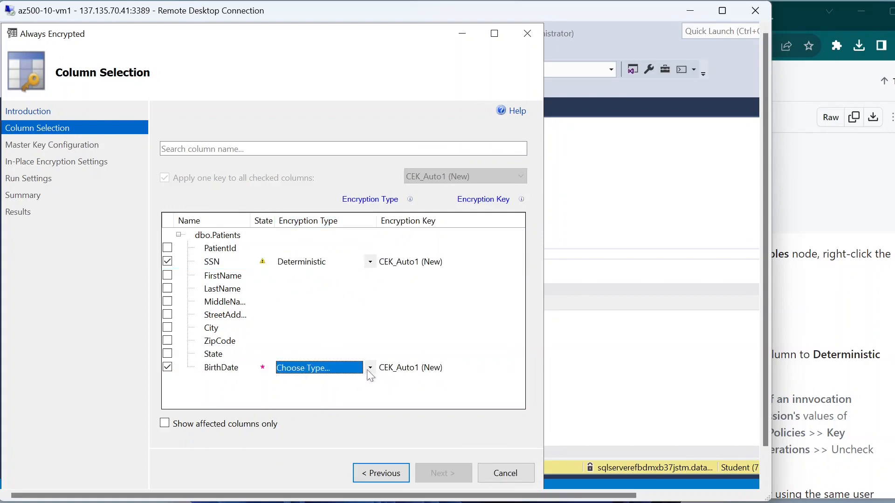
{"action": "left_click", "coordinate": [368, 370]}
{"action": "left_click", "coordinate": [349, 404]}
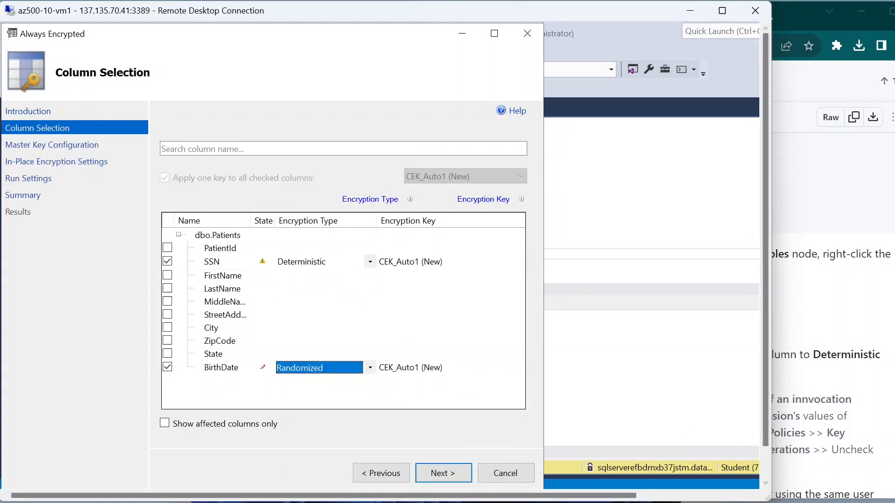
{"action": "left_click", "coordinate": [813, 326]}
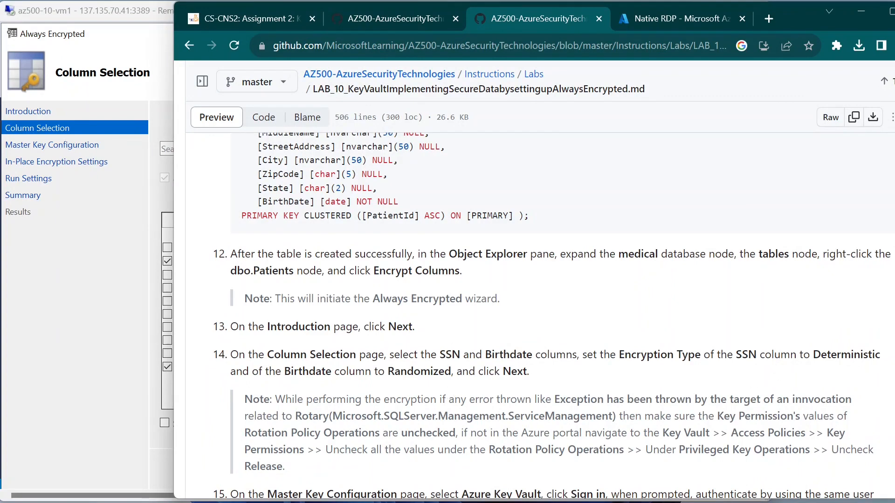
Step: Scroll the lab to step 14, read the rotation policy error note, and return to the wizard
{"action": "scroll", "coordinate": [536, 317], "scroll_direction": "down", "scroll_amount": 1}
{"action": "left_click_drag", "start_coordinate": [245, 330], "coordinate": [377, 347]}
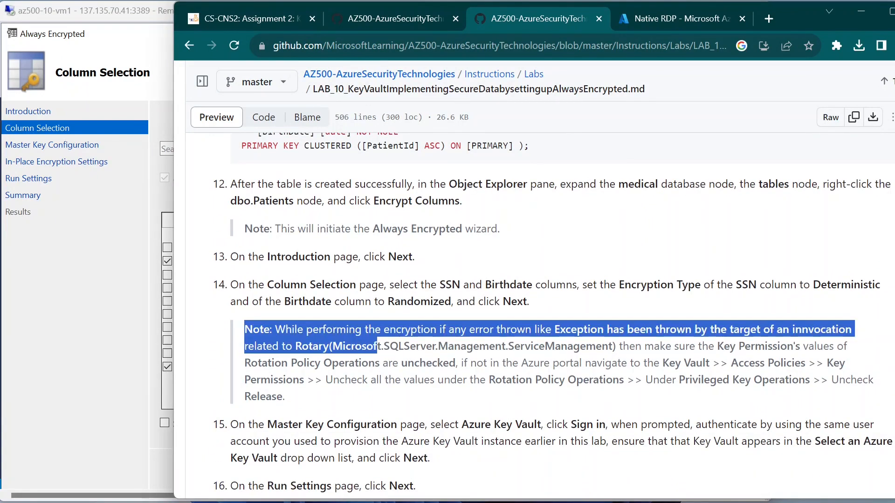
{"action": "left_click", "coordinate": [437, 361]}
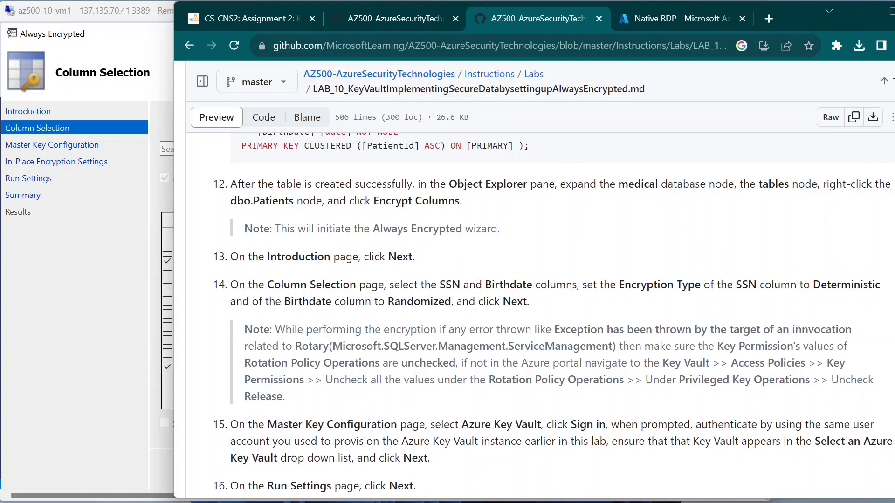
{"action": "left_click", "coordinate": [121, 328]}
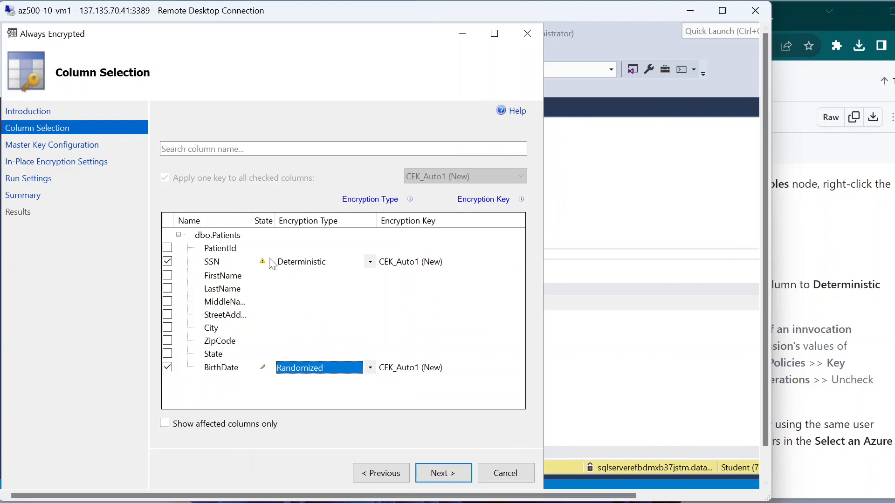
Step: Read the SSN row's collation warning, then switch to the lab instructions
{"action": "mouse_move", "coordinate": [263, 264]}
{"action": "key", "text": "alt+Tab"}
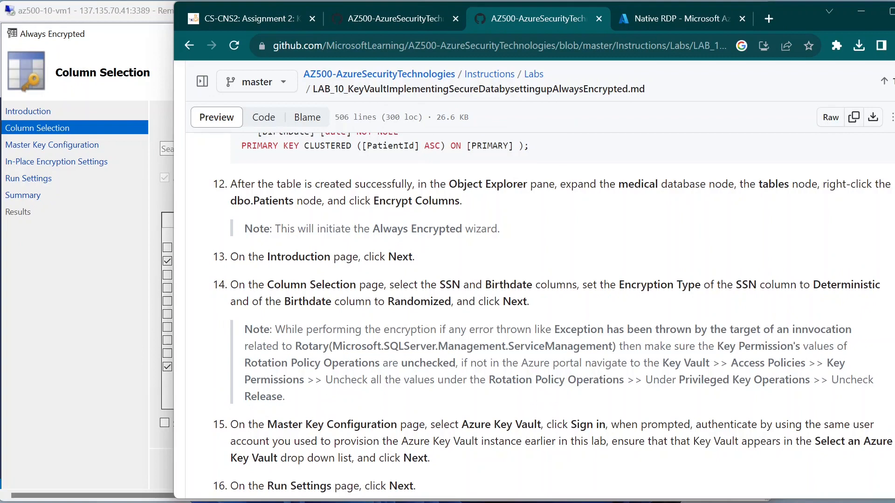
Step: Read ahead through lab steps 15–19, then return to the Always Encrypted wizard
{"action": "scroll", "coordinate": [322, 359], "scroll_direction": "down", "scroll_amount": 3}
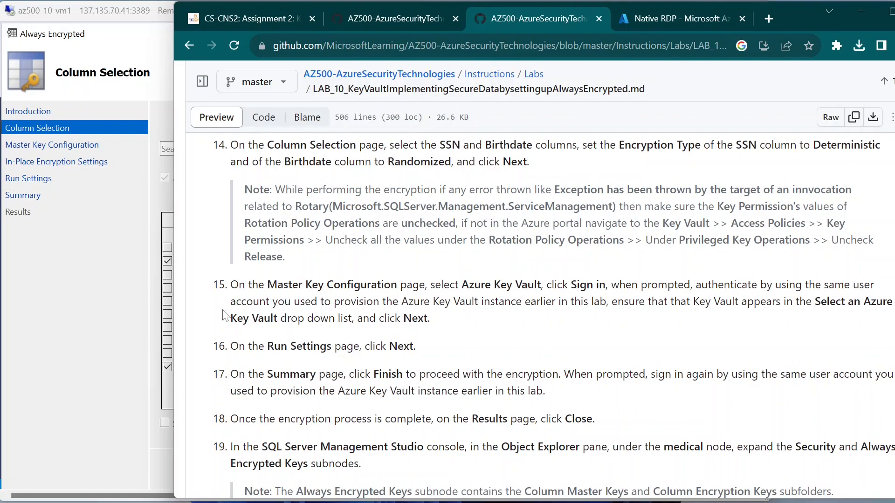
{"action": "left_click", "coordinate": [166, 317]}
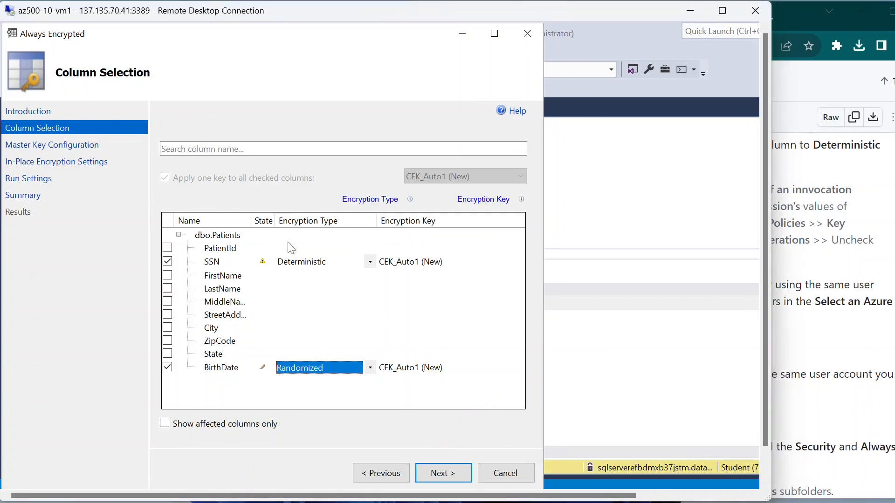
Step: Move on to Master Key Configuration, checking the lab instructions before returning to the wizard
{"action": "left_click", "coordinate": [441, 475]}
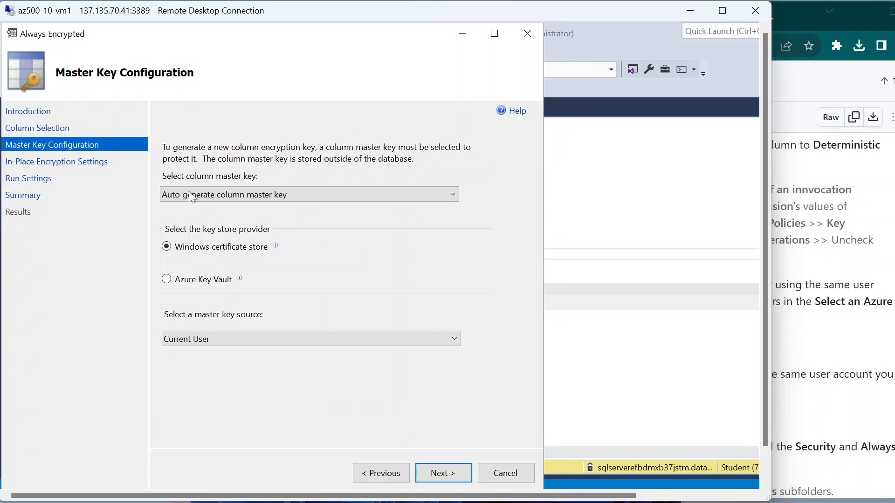
{"action": "left_click", "coordinate": [834, 252]}
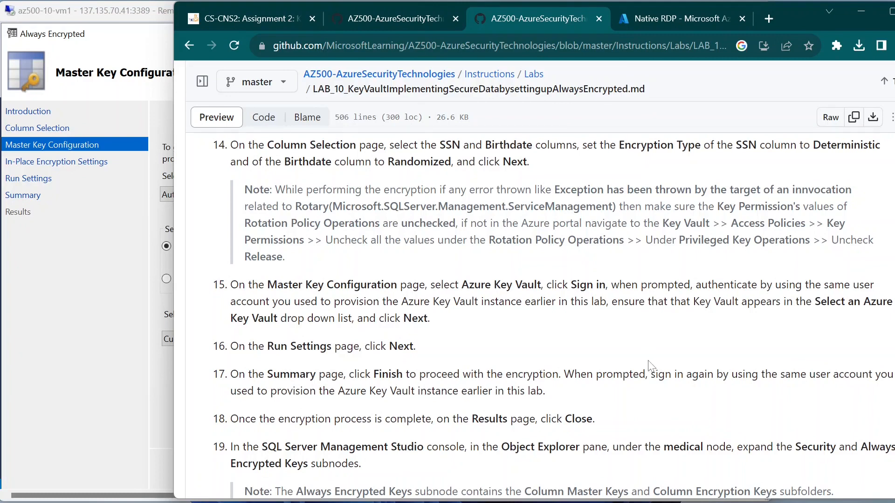
{"action": "left_click", "coordinate": [163, 214]}
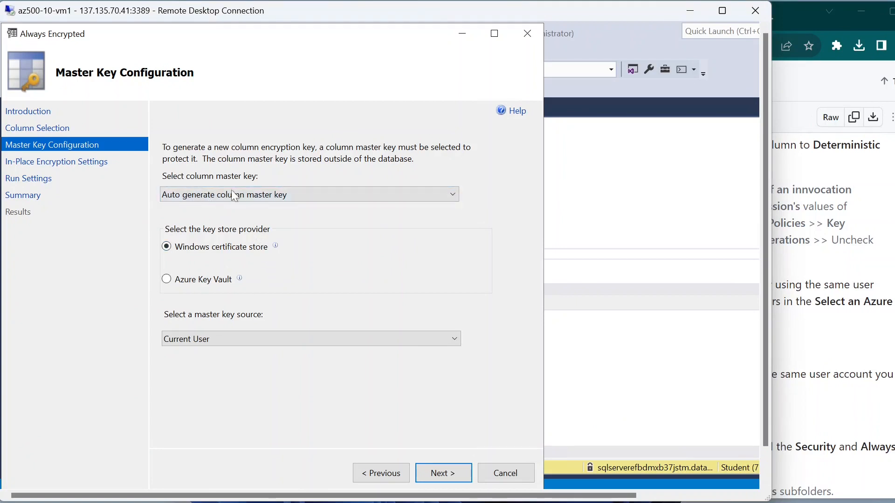
Step: Choose Azure Key Vault as the key store provider and start the Microsoft Azure sign-in
{"action": "left_click", "coordinate": [182, 284]}
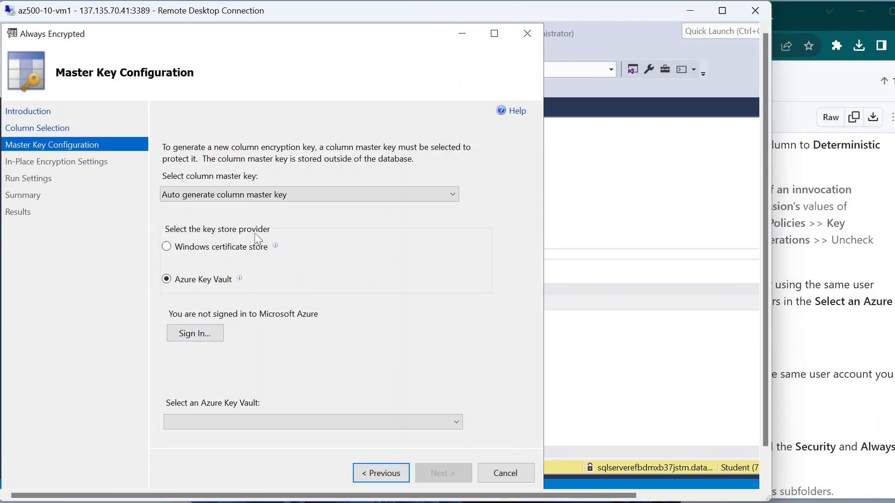
{"action": "left_click", "coordinate": [203, 335]}
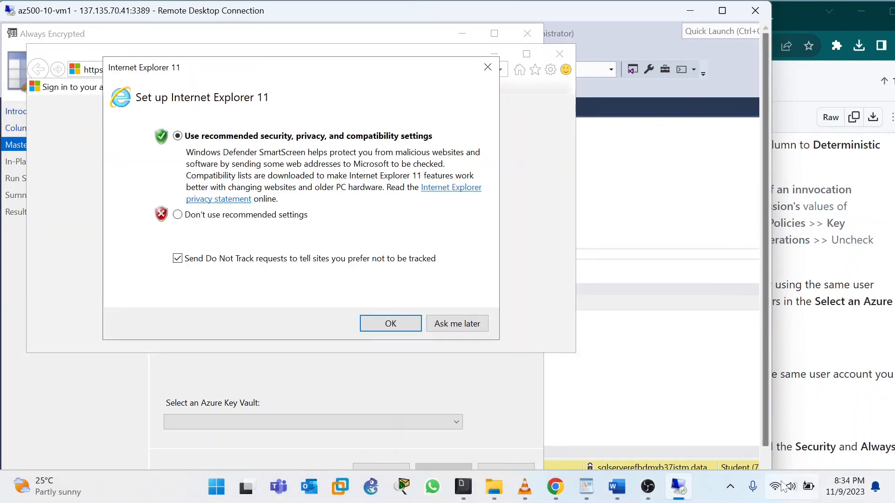
Step: Scroll the GitHub lab to step 15, then go back to the wizard
{"action": "left_click", "coordinate": [648, 487]}
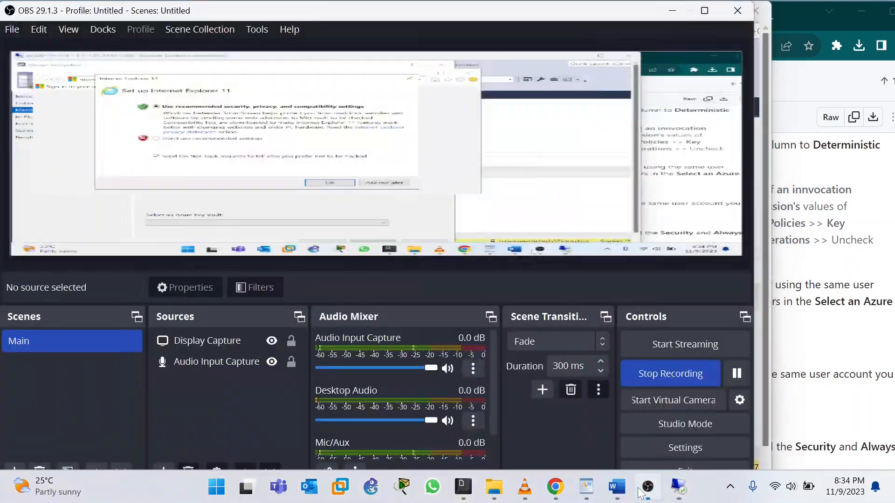
{"action": "left_click", "coordinate": [879, 323]}
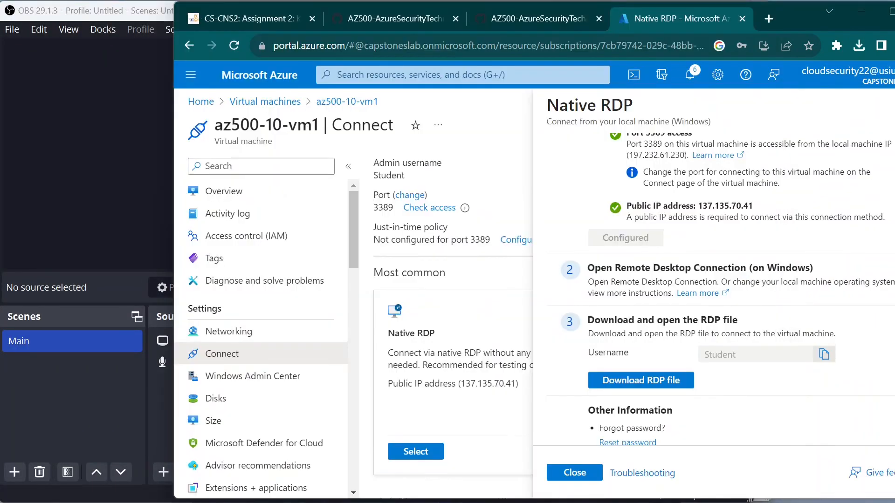
{"action": "left_click", "coordinate": [578, 14]}
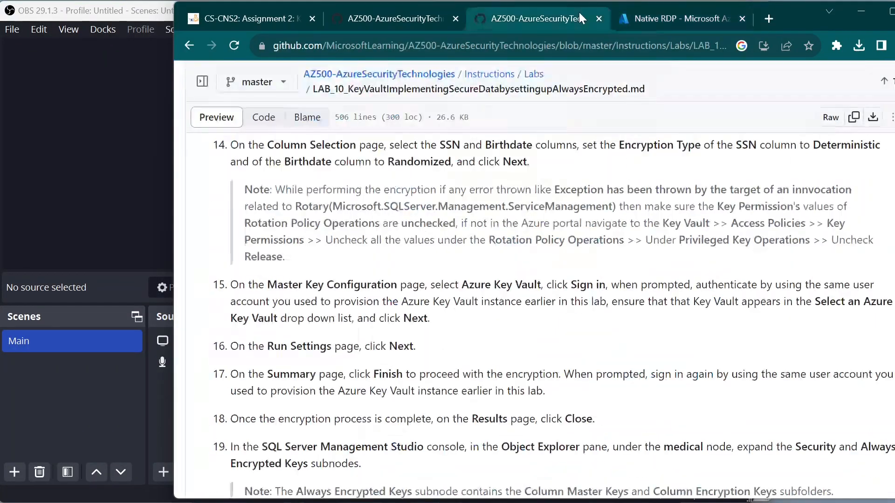
{"action": "scroll", "coordinate": [518, 322], "scroll_direction": "down", "scroll_amount": 2}
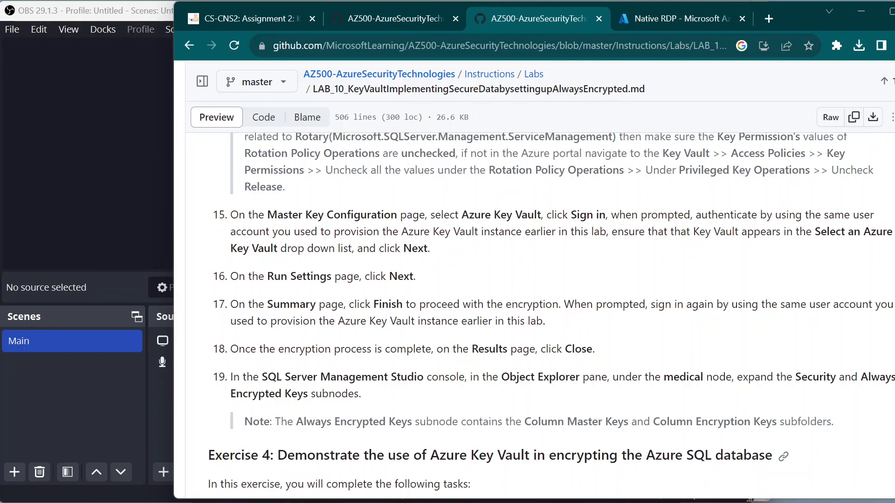
{"action": "mouse_move", "coordinate": [524, 500]}
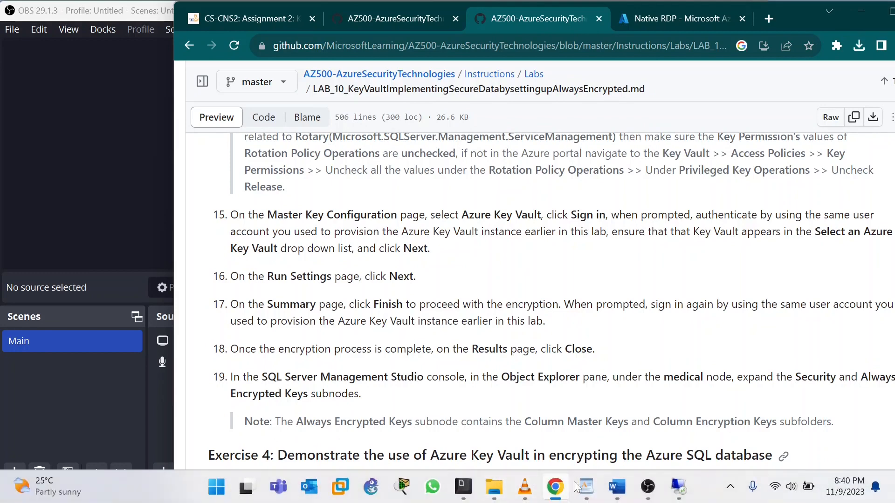
{"action": "left_click", "coordinate": [679, 488]}
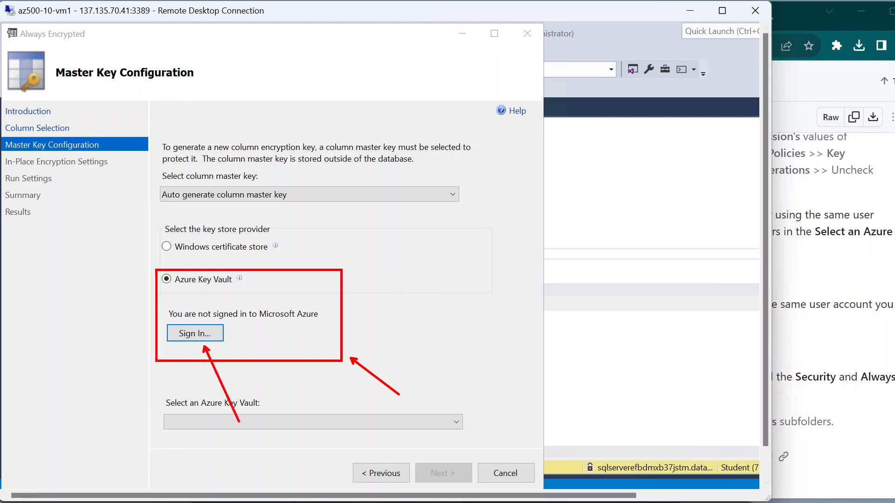
Step: Reread step 15's sign-in guidance, then return to the Master Key Configuration page
{"action": "left_click", "coordinate": [854, 280]}
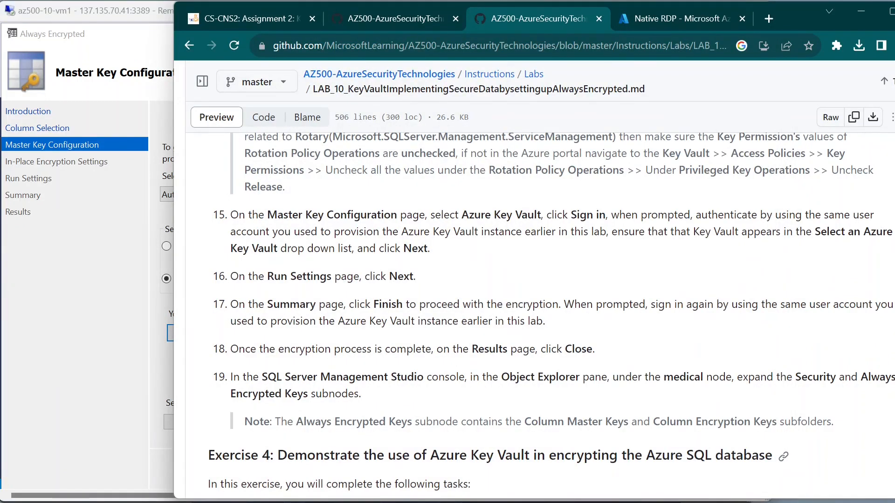
{"action": "left_click_drag", "start_coordinate": [696, 215], "coordinate": [629, 232]}
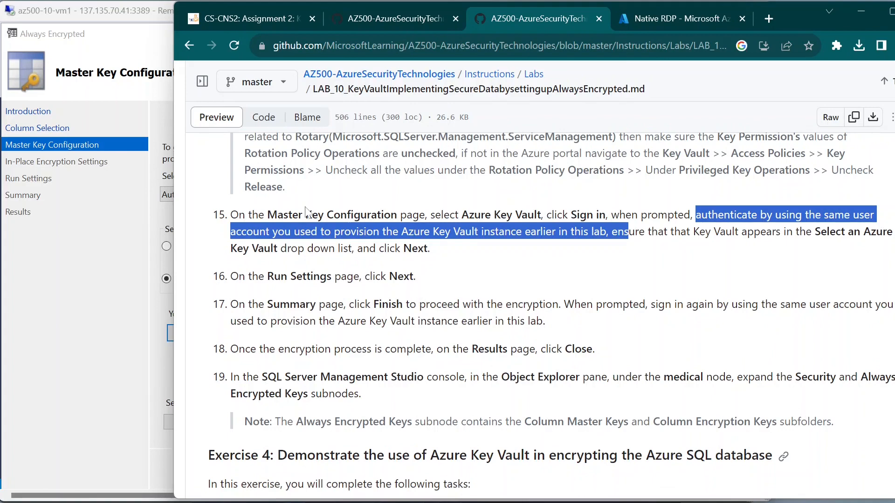
{"action": "left_click", "coordinate": [693, 280]}
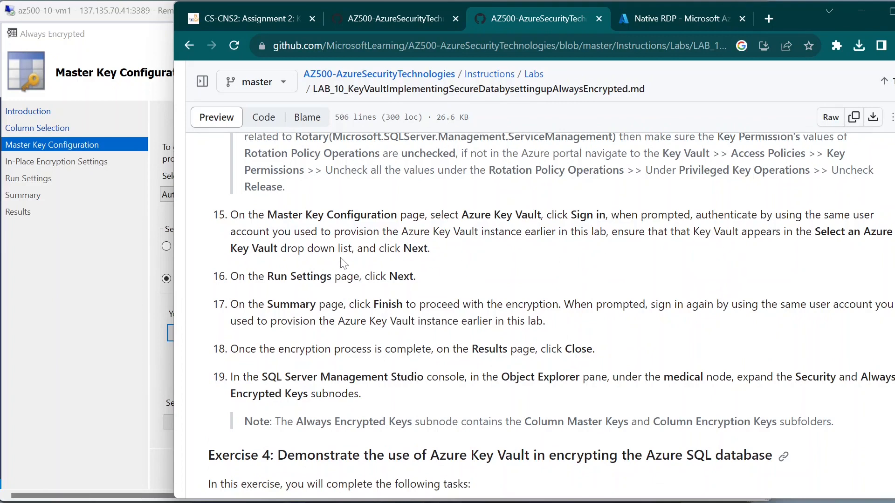
{"action": "left_click", "coordinate": [106, 304]}
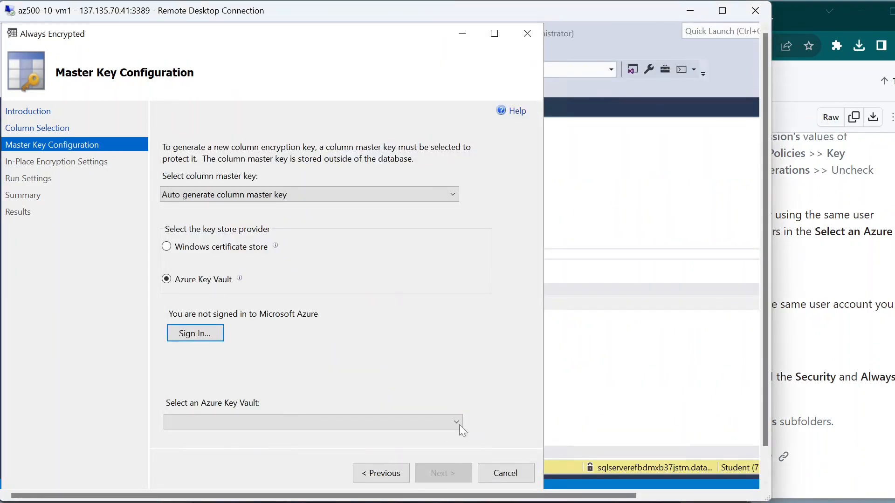
Step: Open the Microsoft Azure sign-in window and submit the account e-mail address
{"action": "left_click", "coordinate": [208, 334]}
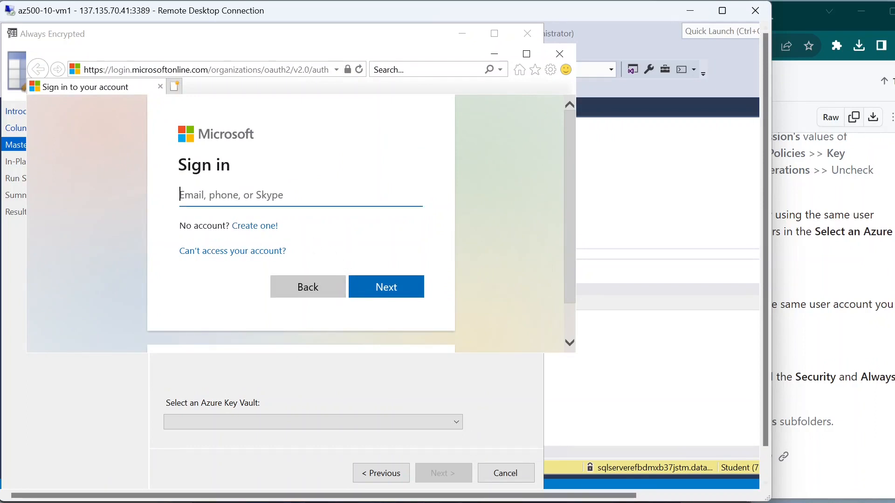
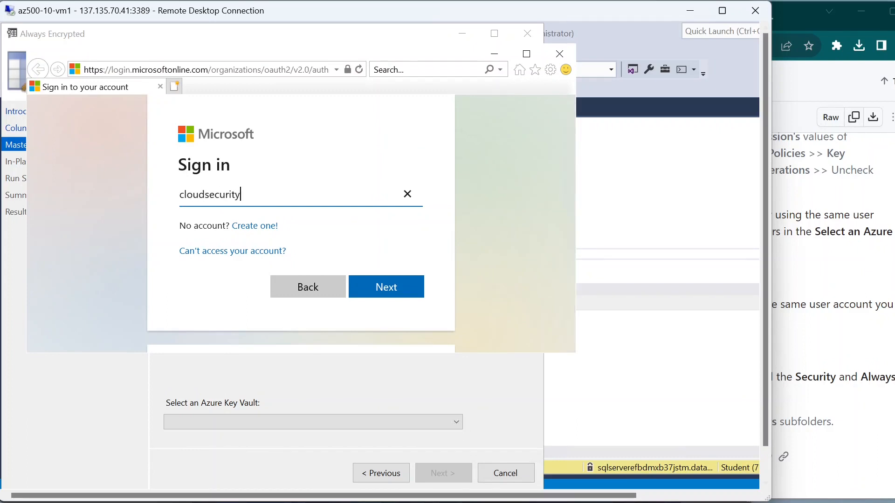
{"action": "key", "text": "Return"}
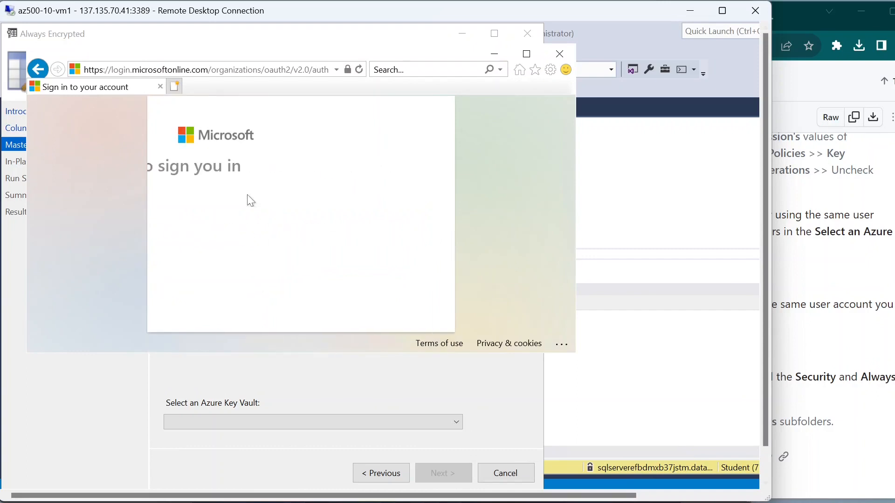
Step: Enter the account password and submit it to finish signing in to Azure
{"action": "left_click", "coordinate": [246, 216]}
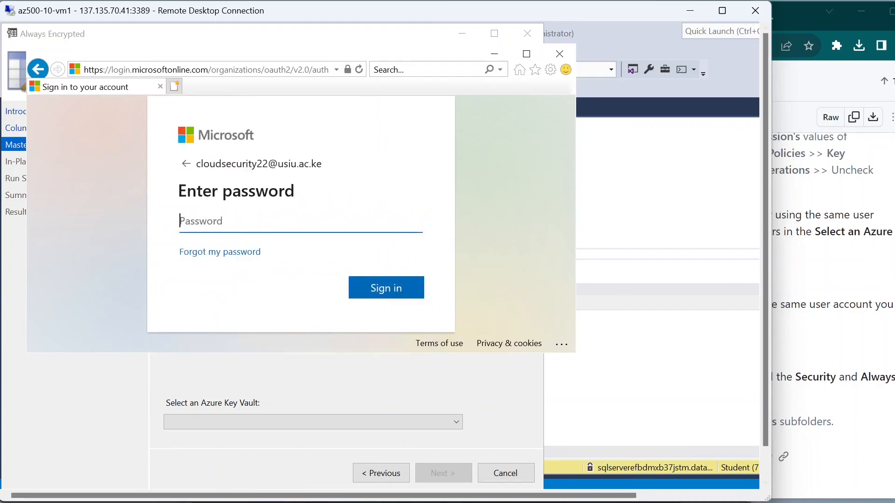
{"action": "key", "text": "Caps_Lock"}
{"action": "type", "text": "•"}
{"action": "key", "text": "Caps_Lock"}
{"action": "type", "text": "••••"}
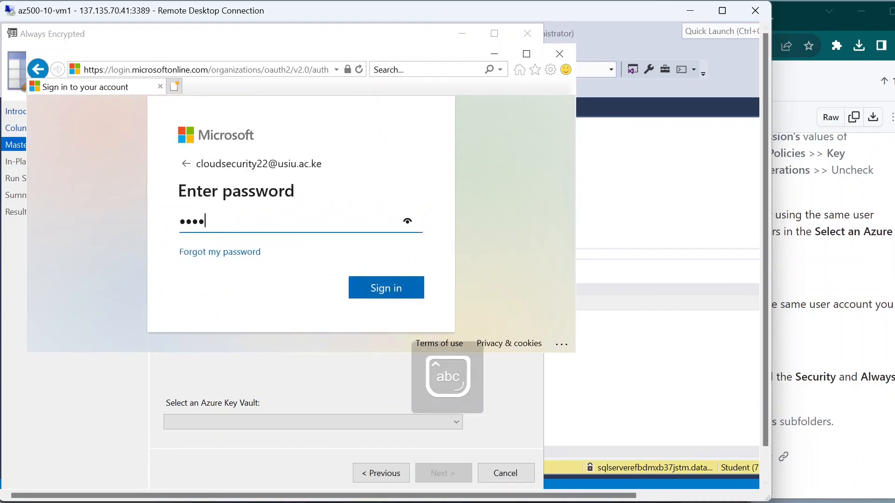
{"action": "type", "text": "••••"}
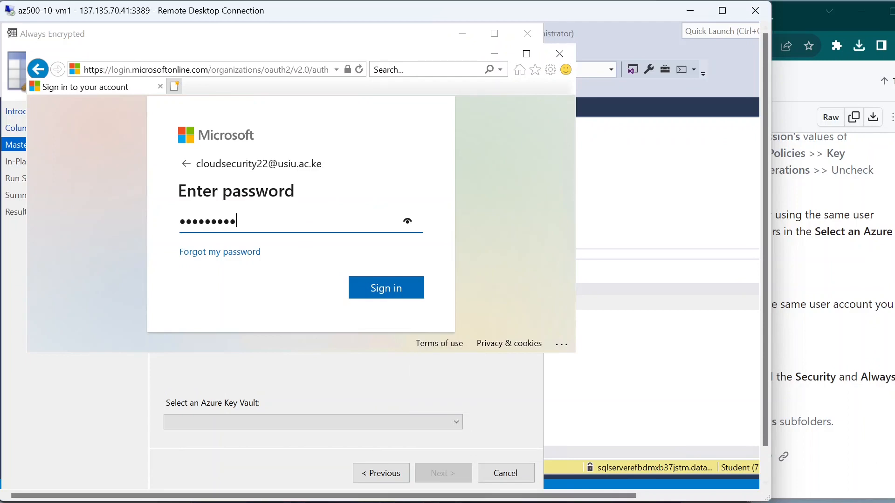
{"action": "key", "text": "Return"}
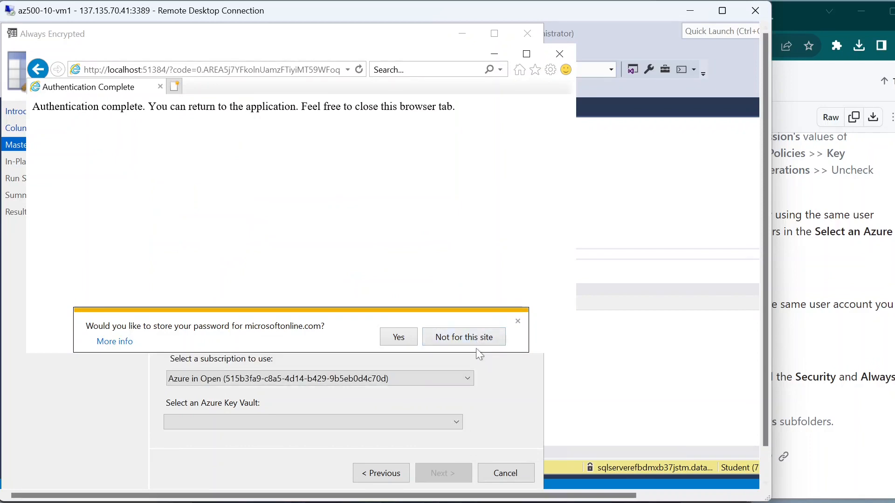
Step: Decline saving the password, close the sign-in window, and check the empty Key Vault list
{"action": "left_click", "coordinate": [517, 321]}
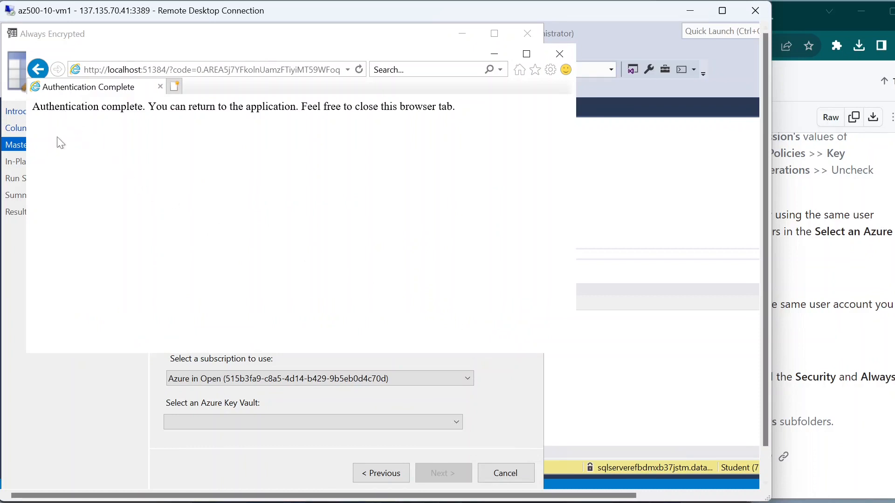
{"action": "left_click", "coordinate": [561, 54]}
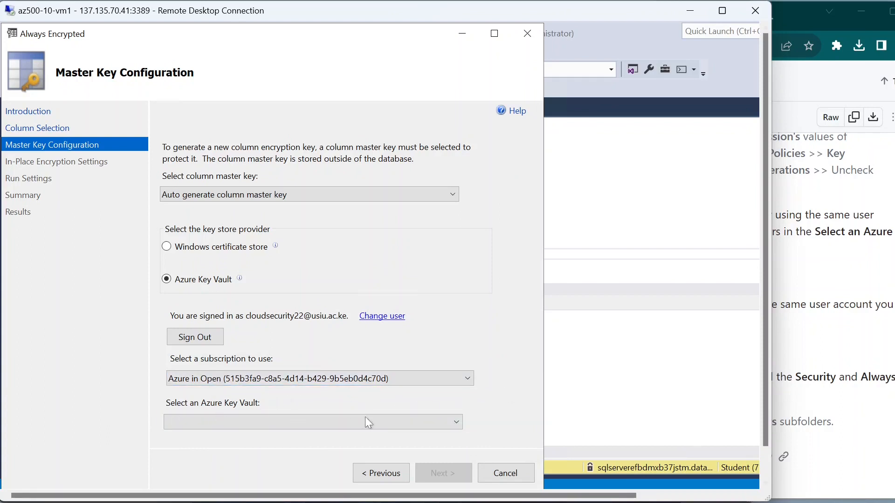
{"action": "left_click", "coordinate": [449, 424]}
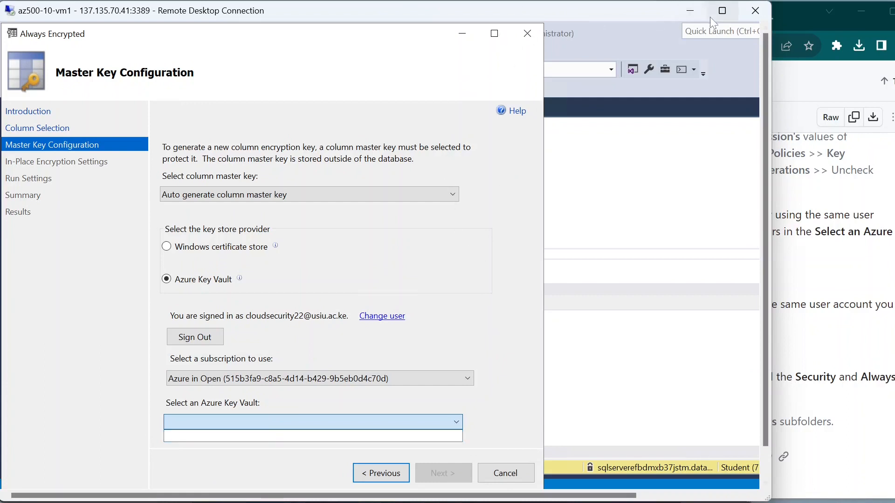
{"action": "left_click", "coordinate": [499, 38]}
Step: Maximize the encryption wizard and the Remote Desktop window; the Key Vault list stays empty
{"action": "left_click", "coordinate": [494, 34]}
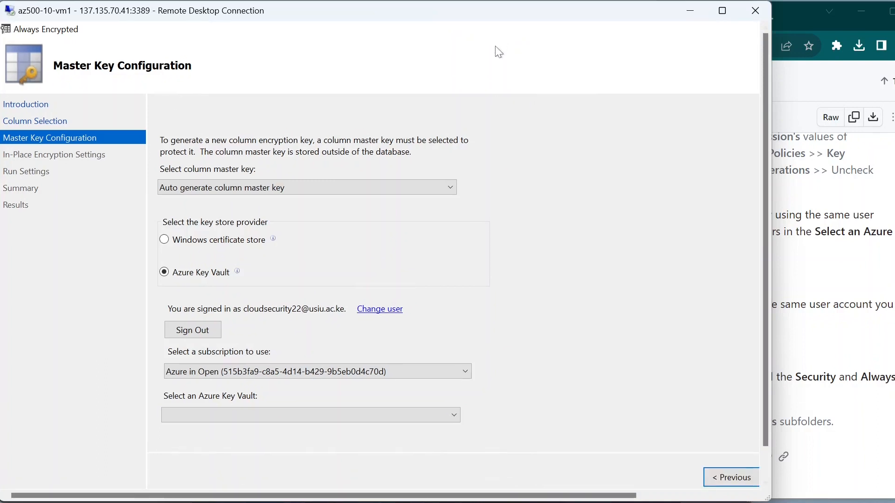
{"action": "left_click", "coordinate": [455, 416]}
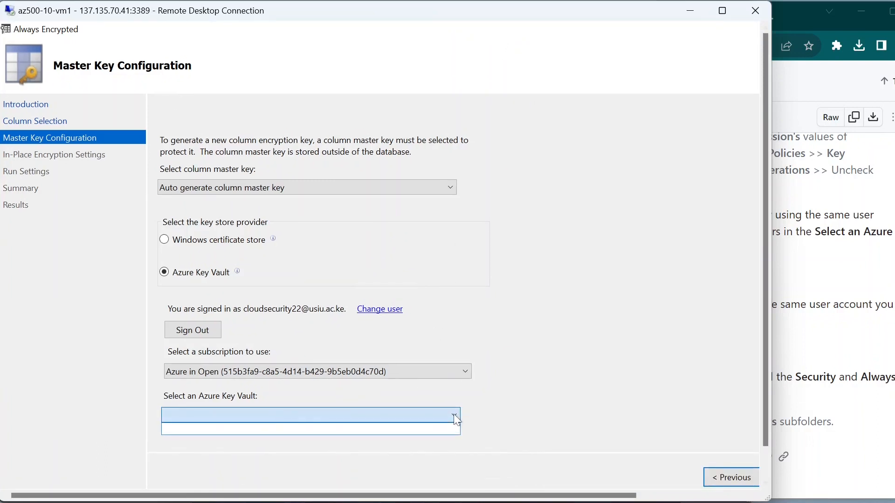
{"action": "left_click", "coordinate": [455, 416]}
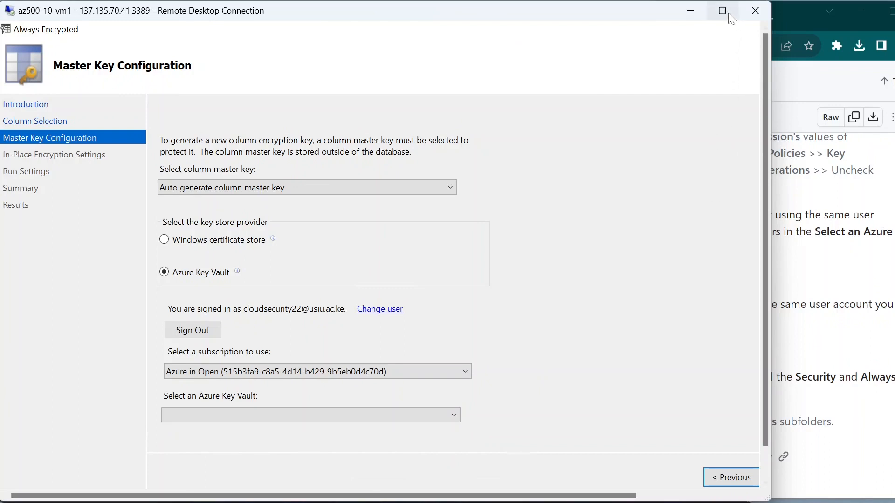
{"action": "mouse_move", "coordinate": [728, 20]}
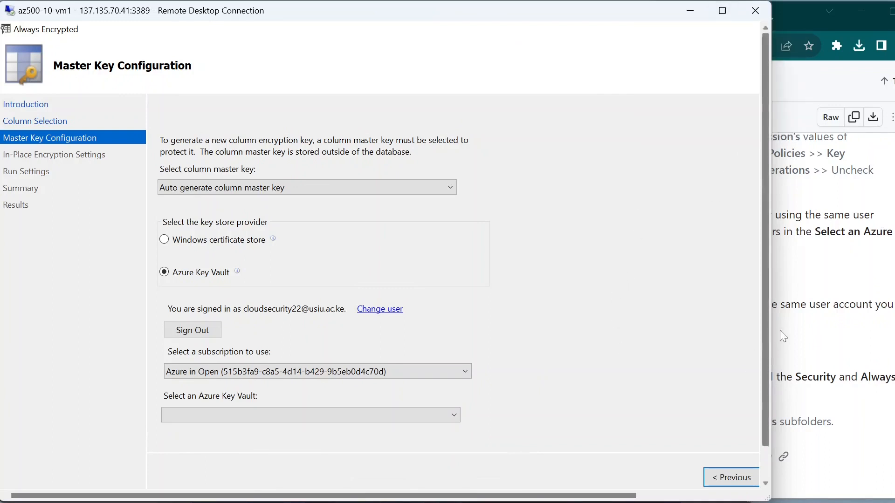
{"action": "left_click", "coordinate": [718, 14]}
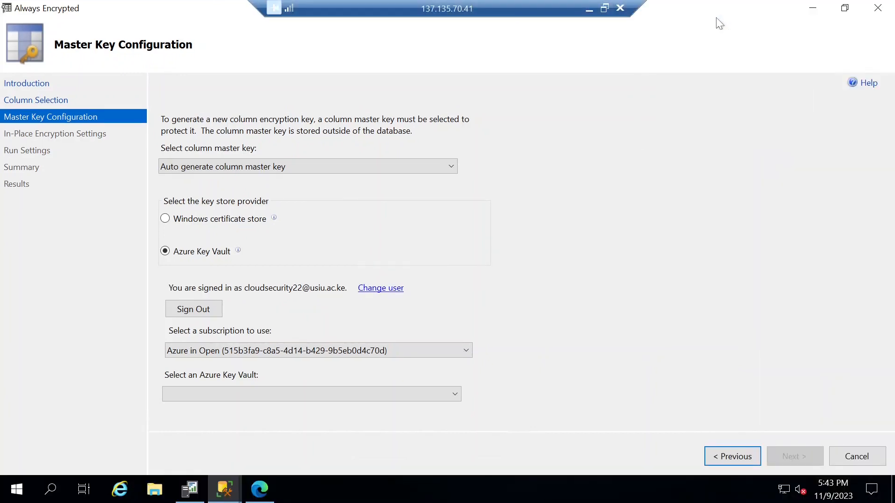
Step: Choose the Azure for Students subscription on the Master Key Configuration page
{"action": "left_click", "coordinate": [463, 355]}
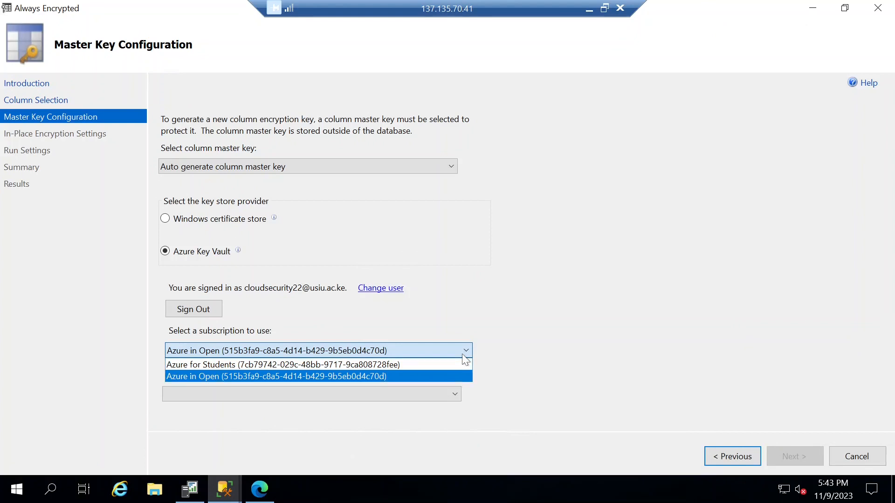
{"action": "left_click", "coordinate": [546, 350]}
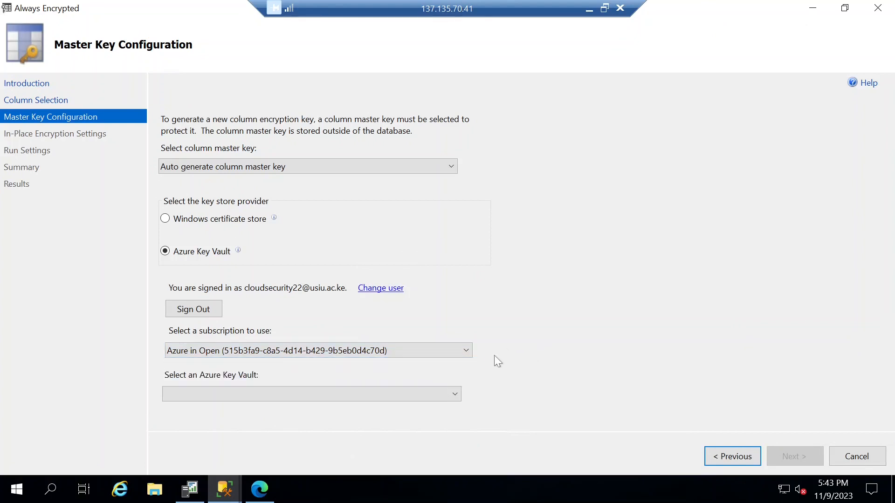
{"action": "left_click", "coordinate": [469, 351]}
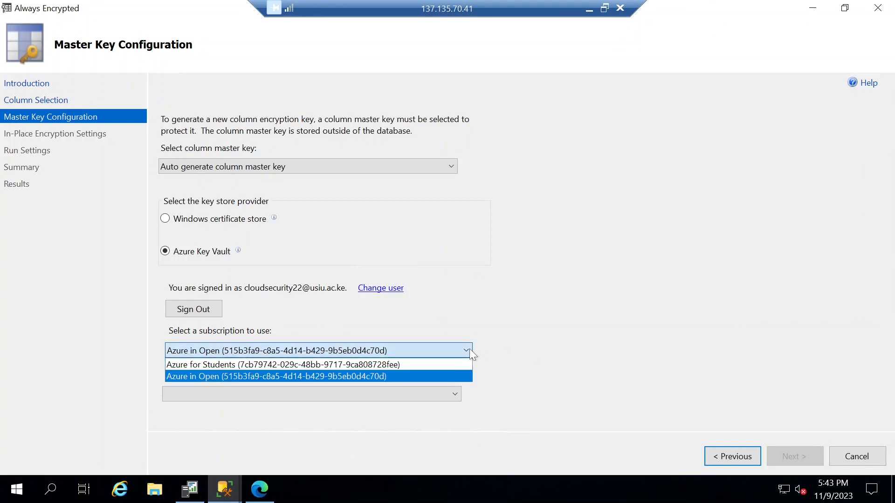
{"action": "left_click", "coordinate": [284, 365]}
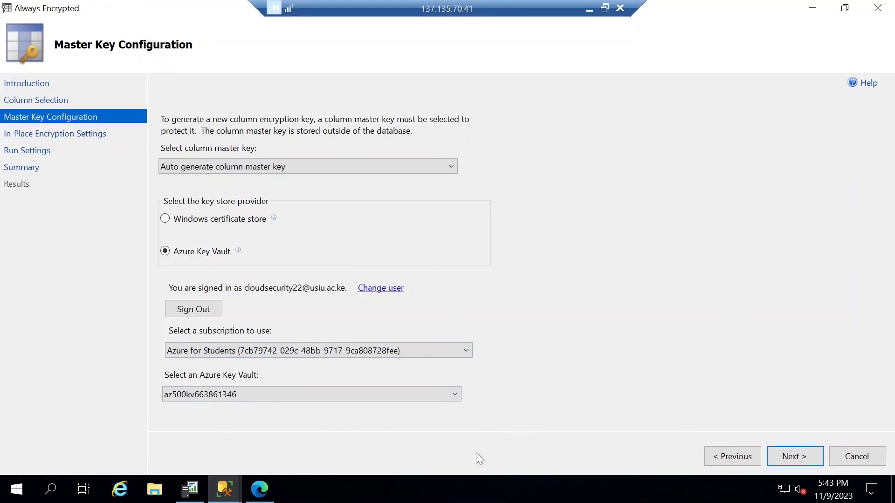
{"action": "left_click", "coordinate": [605, 8]}
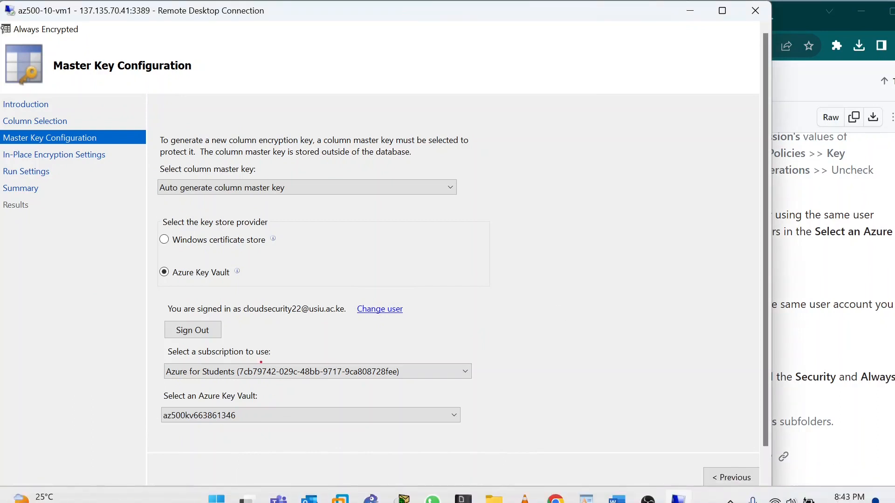
Step: Highlight the subscription and az500kv663861346 vault choices, then advance to In-Place Encryption Settings
{"action": "left_click_drag", "start_coordinate": [164, 362], "coordinate": [485, 380]}
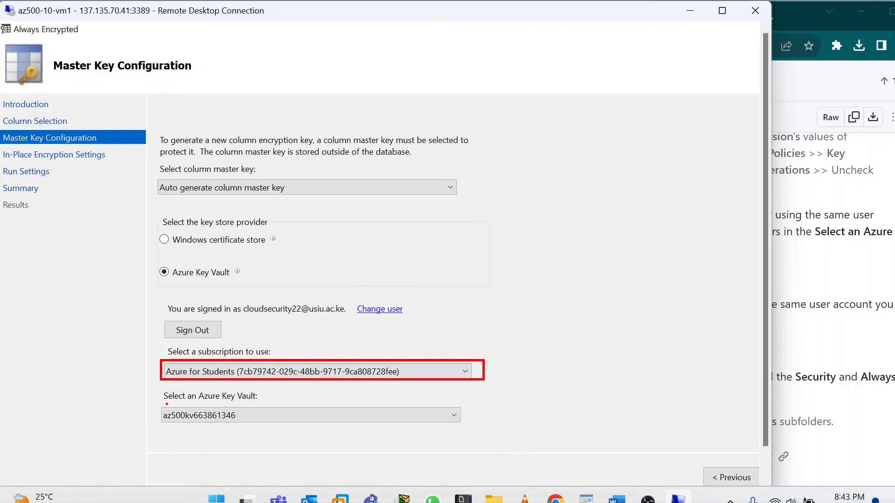
{"action": "left_click_drag", "start_coordinate": [157, 400], "coordinate": [478, 429]}
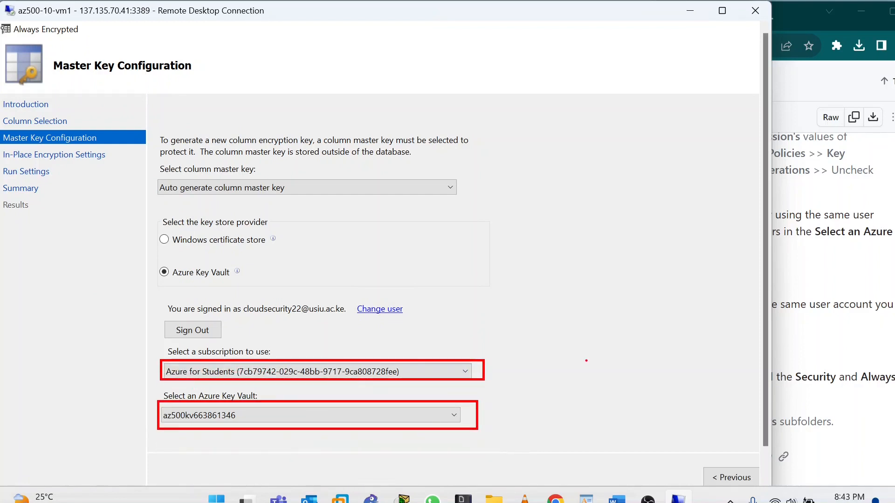
{"action": "key", "text": "Escape"}
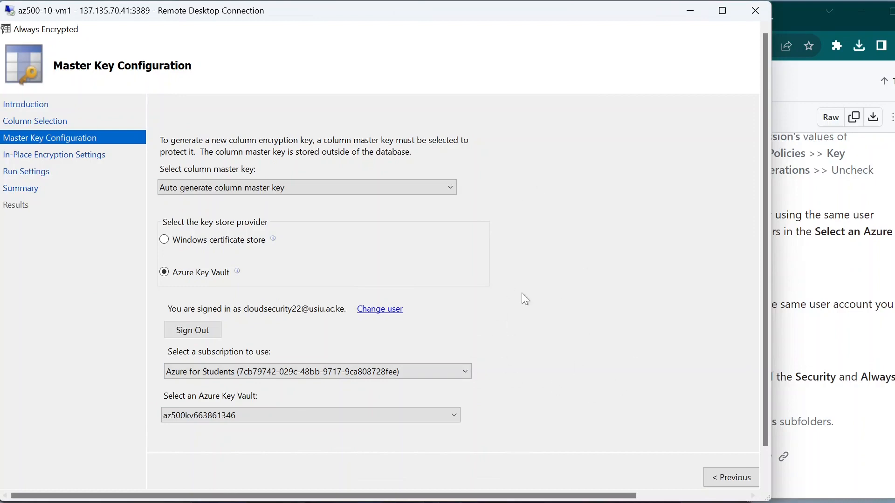
{"action": "left_click_drag", "start_coordinate": [622, 496], "coordinate": [679, 489]}
{"action": "left_click", "coordinate": [709, 478]}
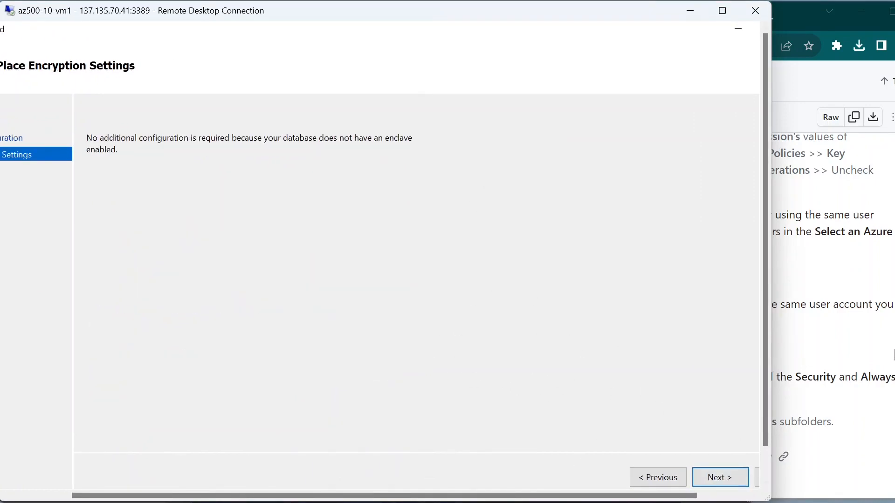
{"action": "left_click", "coordinate": [889, 353]}
{"action": "scroll", "coordinate": [432, 362], "scroll_direction": "down", "scroll_amount": 1}
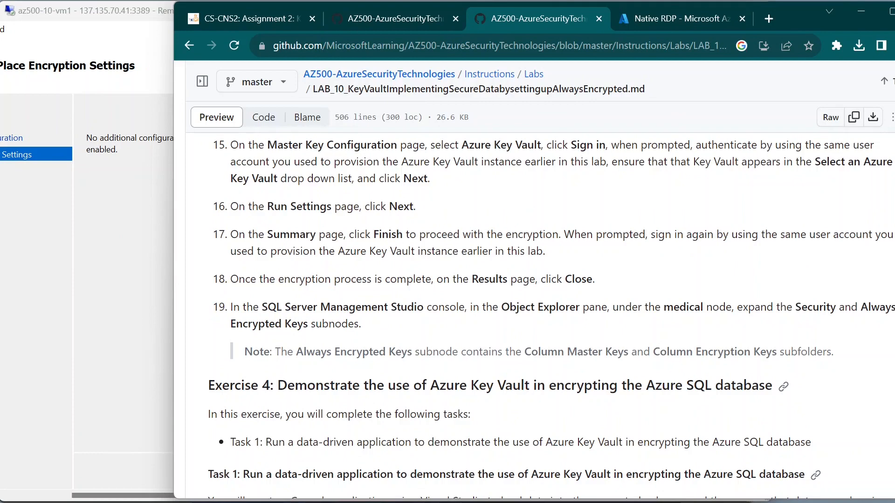
{"action": "scroll", "coordinate": [340, 265], "scroll_direction": "up", "scroll_amount": 1}
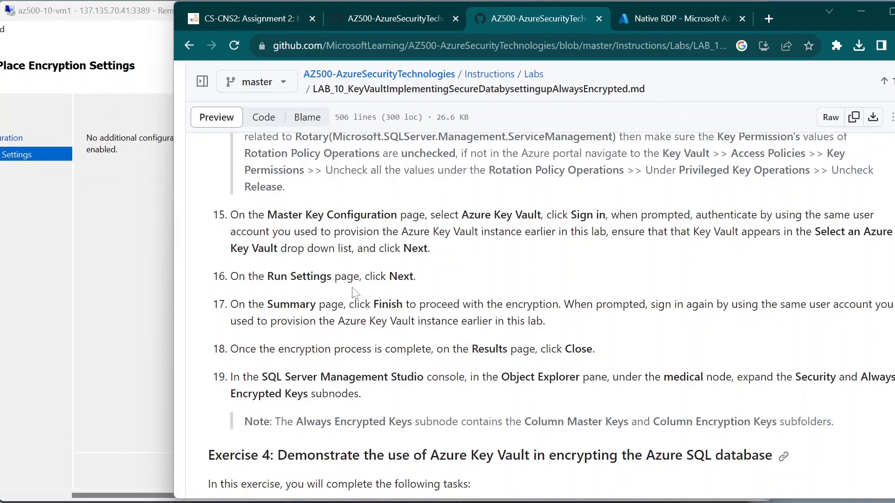
{"action": "left_click", "coordinate": [117, 303]}
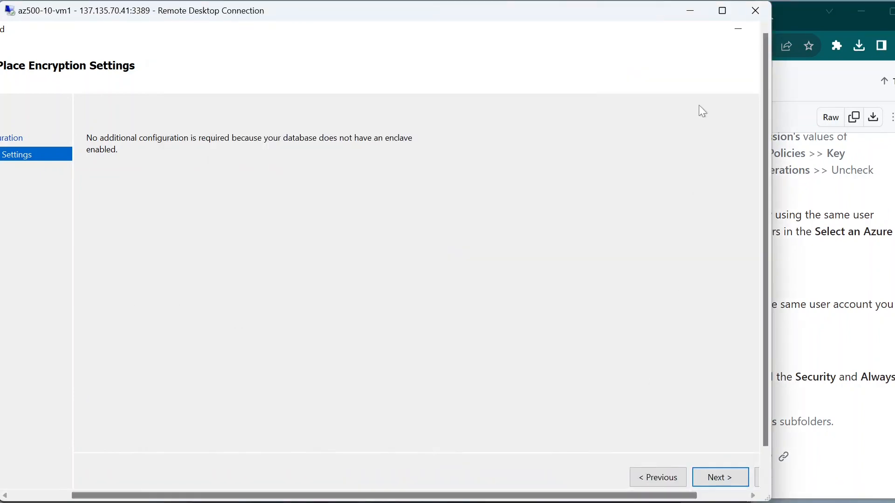
{"action": "left_click", "coordinate": [723, 11]}
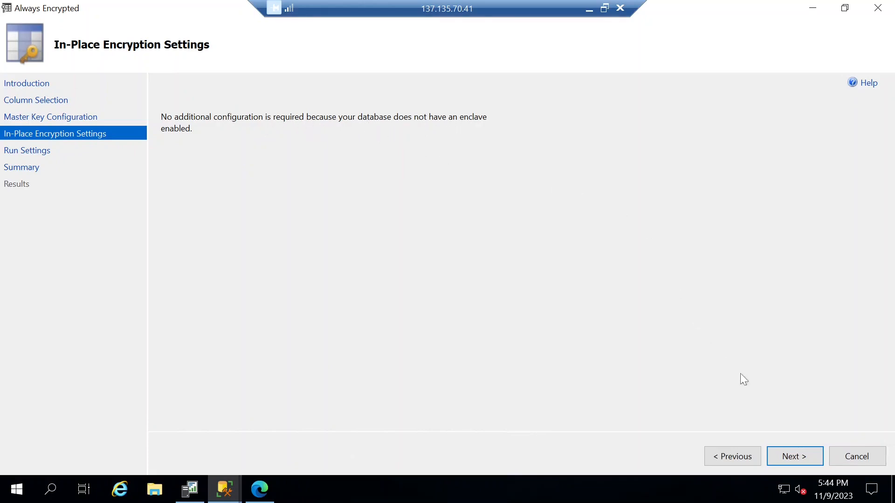
Step: Advance the wizard through Run Settings to the Summary page, checking the lab instructions along the way
{"action": "left_click", "coordinate": [802, 456]}
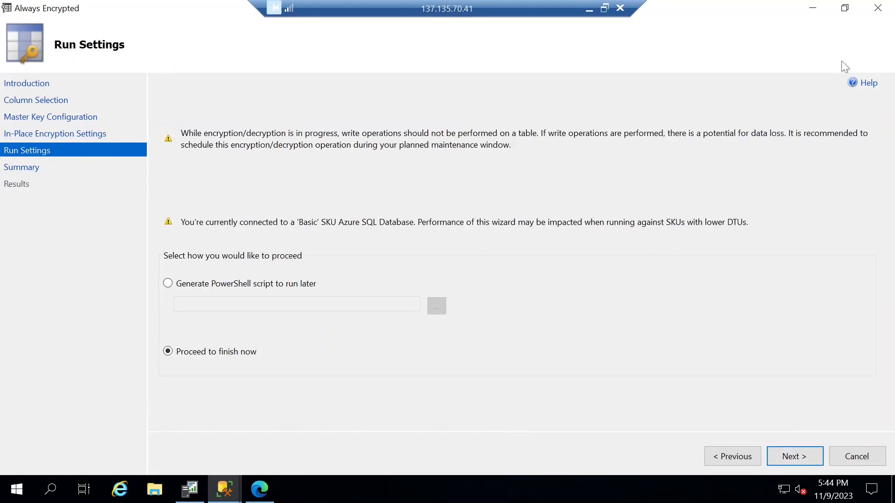
{"action": "left_click", "coordinate": [845, 8]}
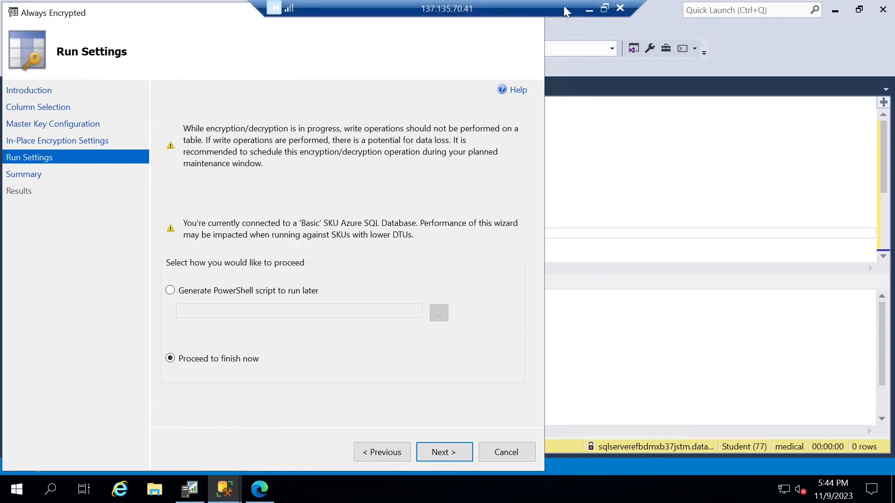
{"action": "left_click", "coordinate": [605, 9]}
{"action": "left_click", "coordinate": [821, 201]}
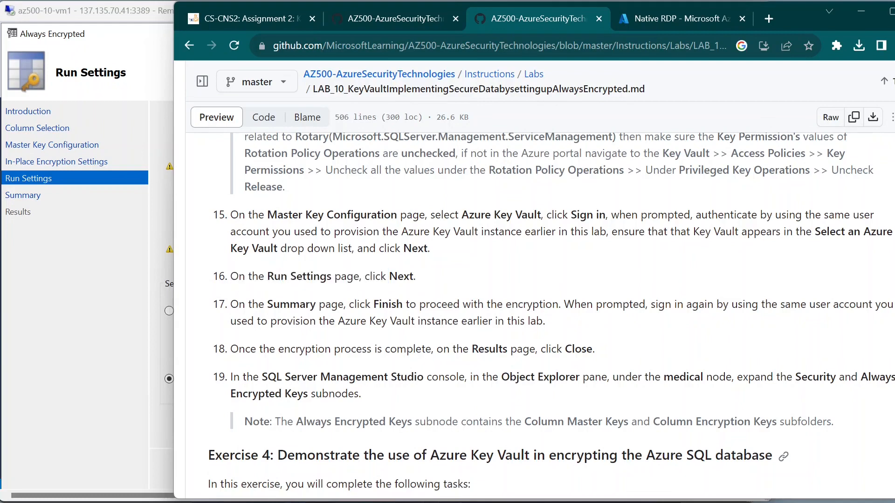
{"action": "left_click", "coordinate": [111, 271]}
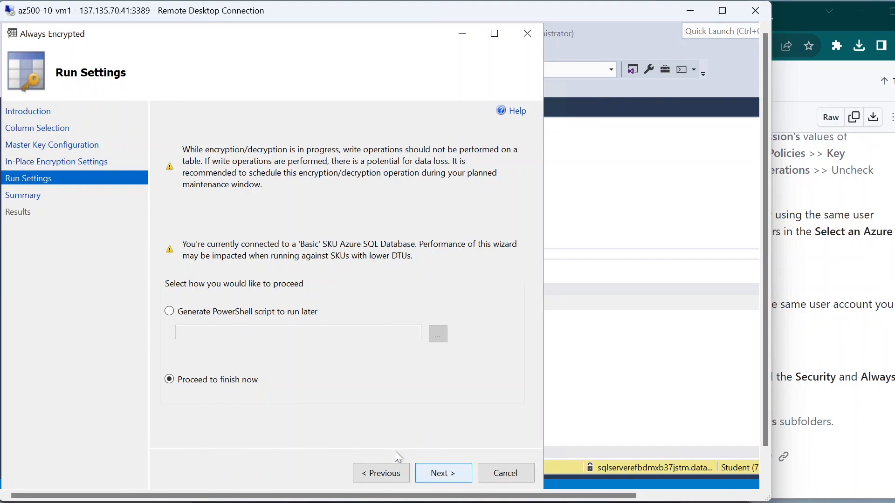
{"action": "left_click", "coordinate": [445, 474]}
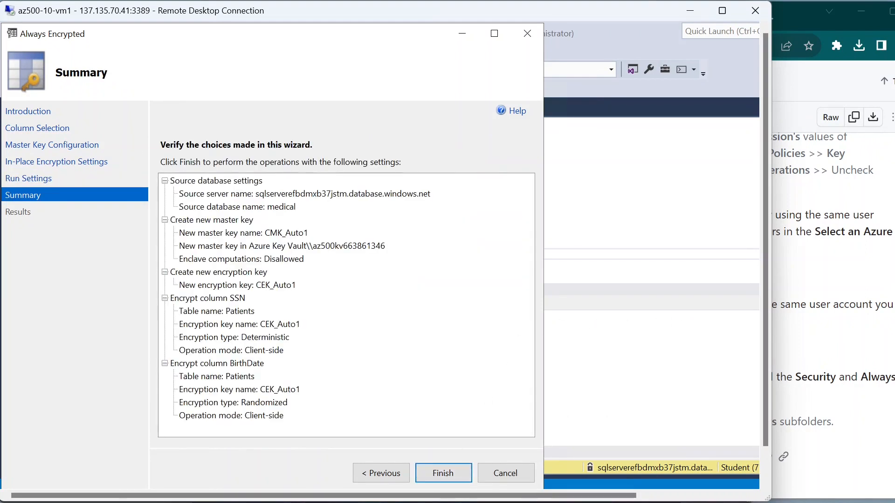
{"action": "left_click", "coordinate": [862, 296]}
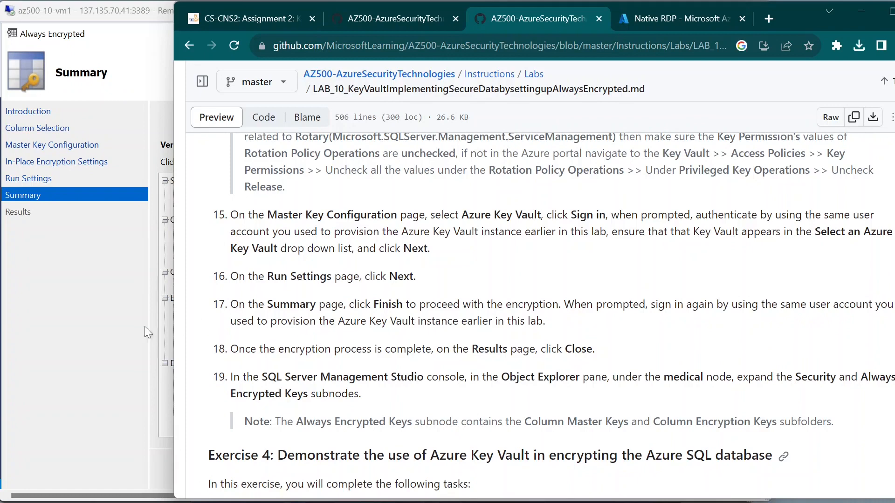
{"action": "left_click", "coordinate": [113, 343]}
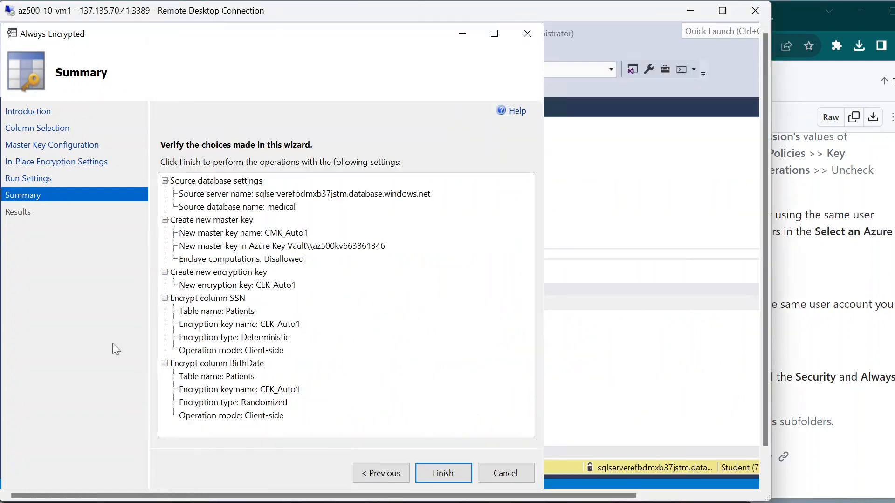
Step: Click Finish and sign in with the listed Azure account, retyping the password with Caps Lock off
{"action": "left_click", "coordinate": [453, 472]}
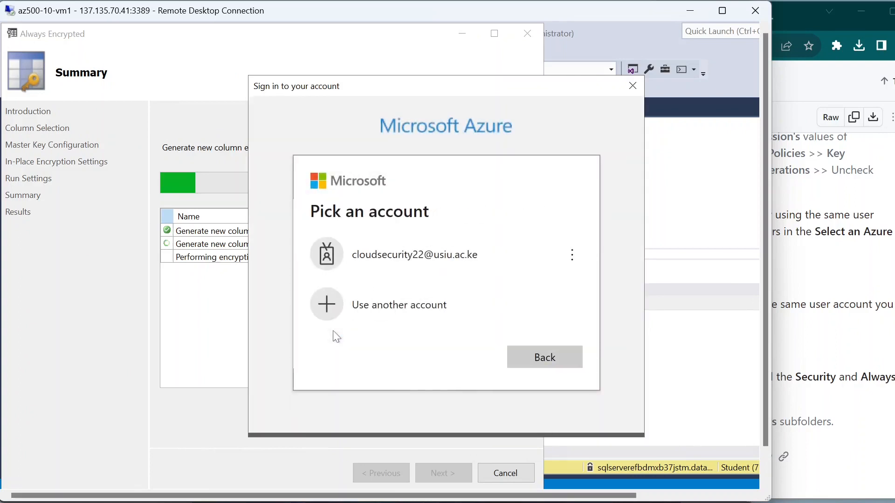
{"action": "left_click", "coordinate": [431, 261]}
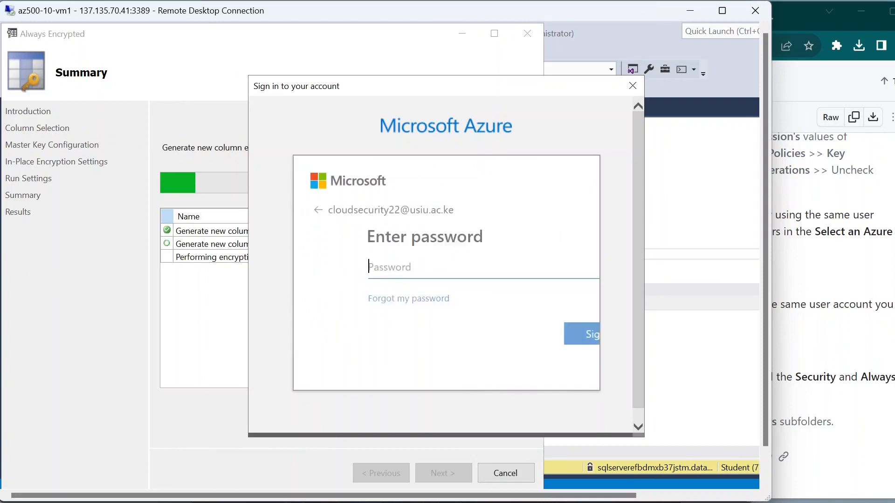
{"action": "key", "text": "Caps_Lock"}
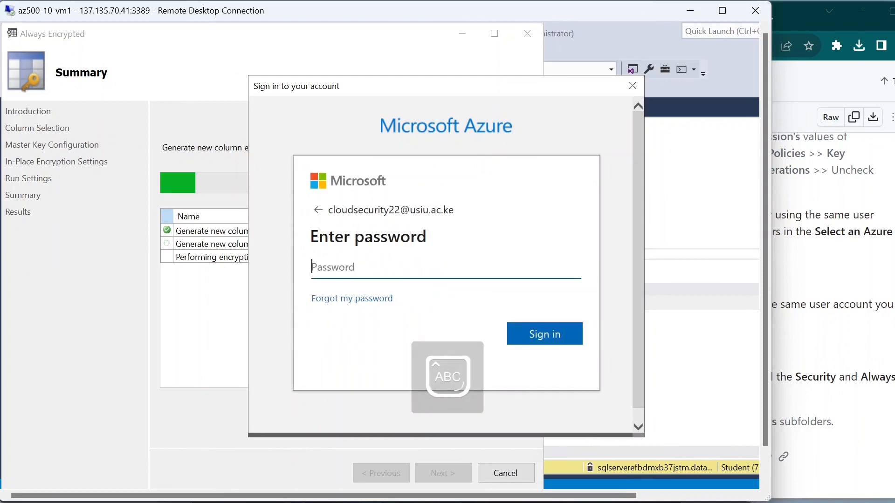
{"action": "type", "text": "******"}
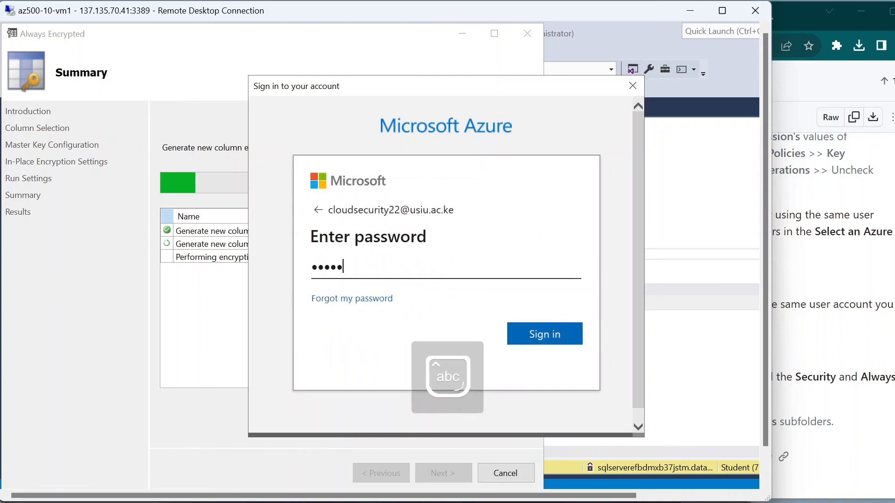
{"action": "type", "text": "***"}
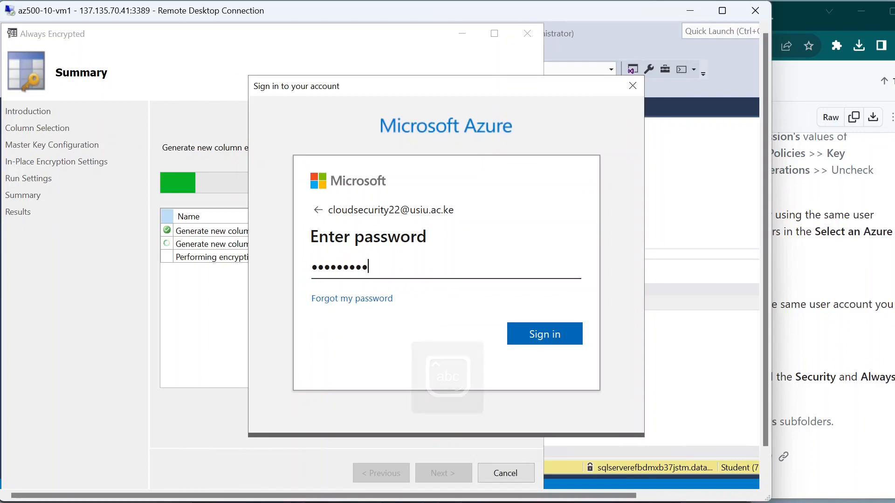
{"action": "key", "text": "Return"}
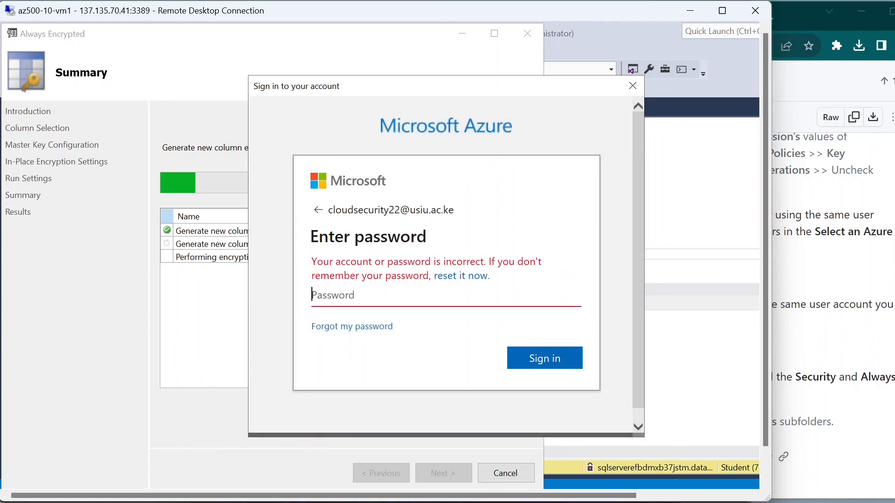
{"action": "key", "text": "Caps_Lock"}
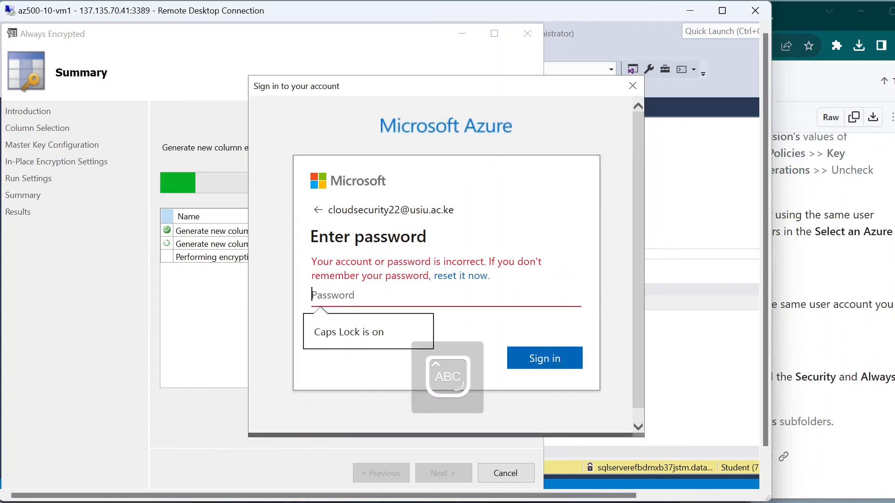
{"action": "key", "text": "Caps_Lock"}
{"action": "type", "text": "******"}
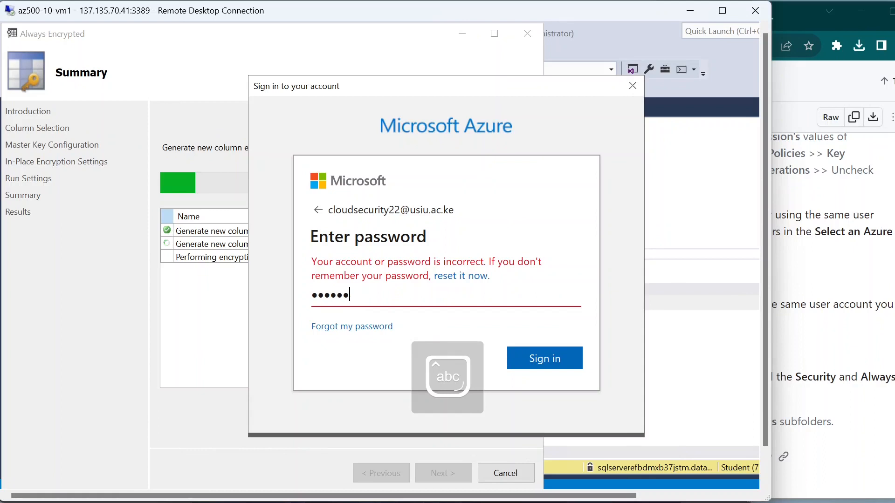
{"action": "type", "text": "***"}
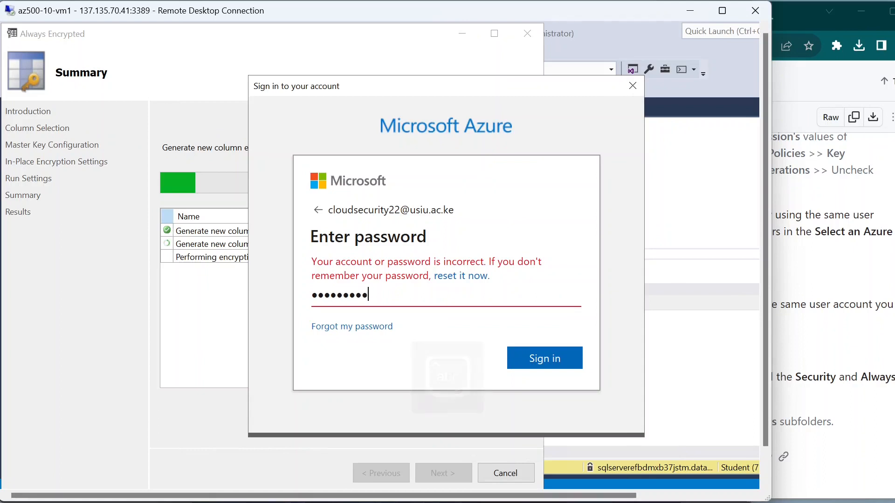
{"action": "key", "text": "Return"}
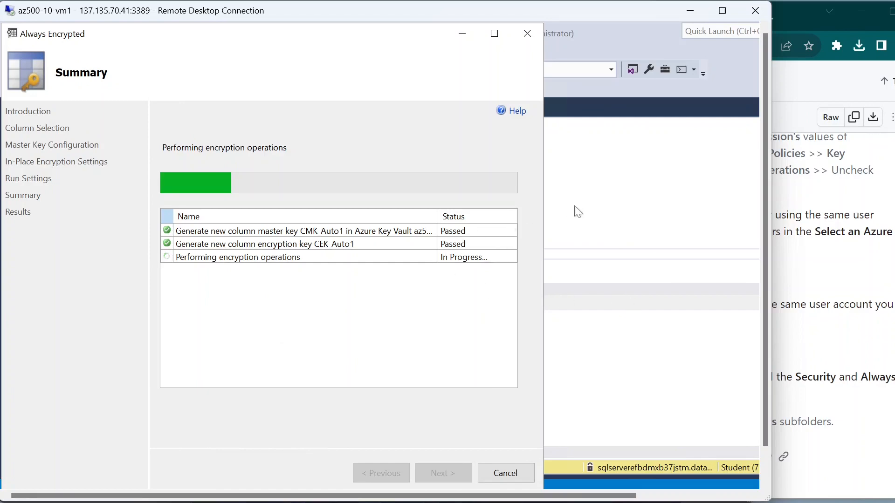
Step: Read the lab steps in the browser, then return via the taskbar to the wizard's Results page
{"action": "left_click", "coordinate": [855, 320]}
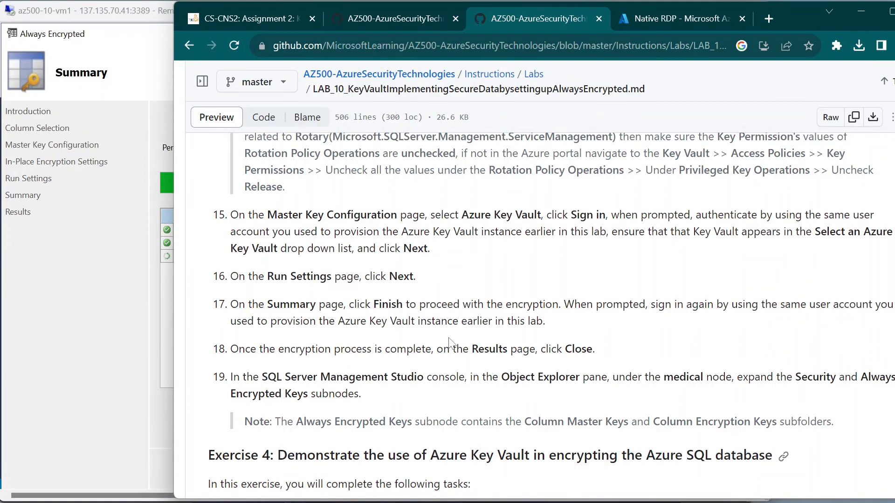
{"action": "scroll", "coordinate": [451, 344], "scroll_direction": "down", "scroll_amount": 1}
{"action": "scroll", "coordinate": [452, 344], "scroll_direction": "down", "scroll_amount": 2}
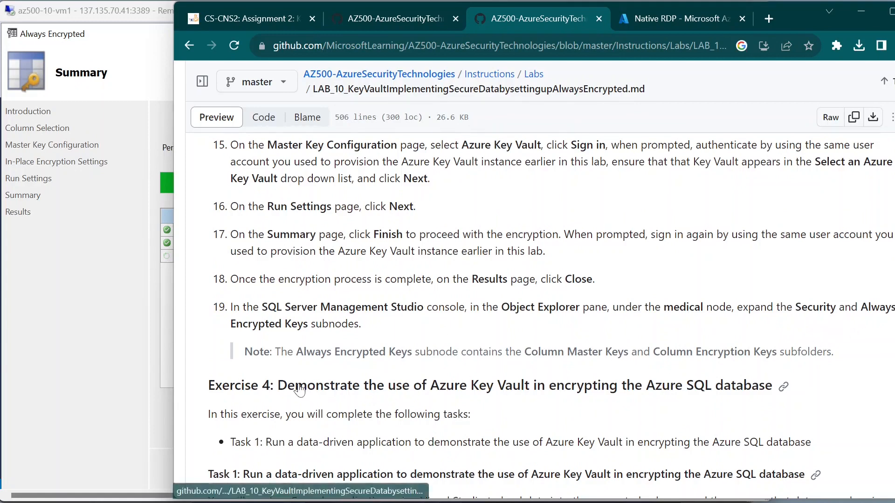
{"action": "left_click", "coordinate": [117, 363]}
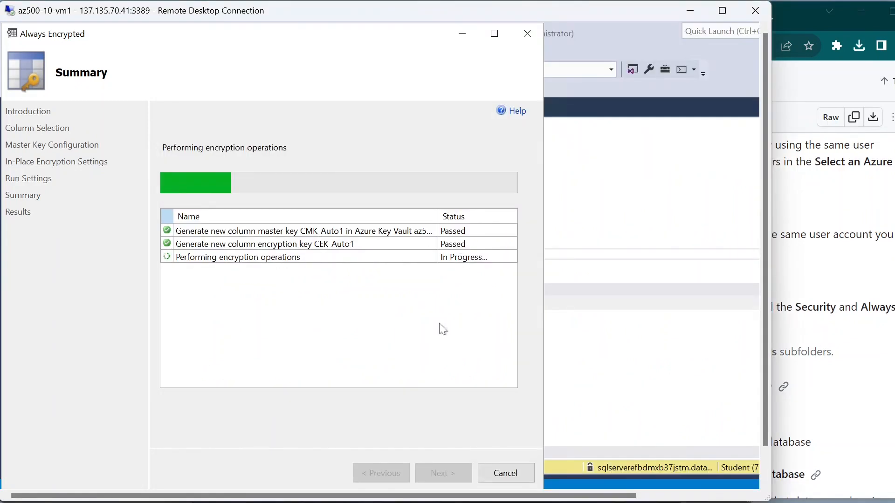
{"action": "mouse_move", "coordinate": [698, 502]}
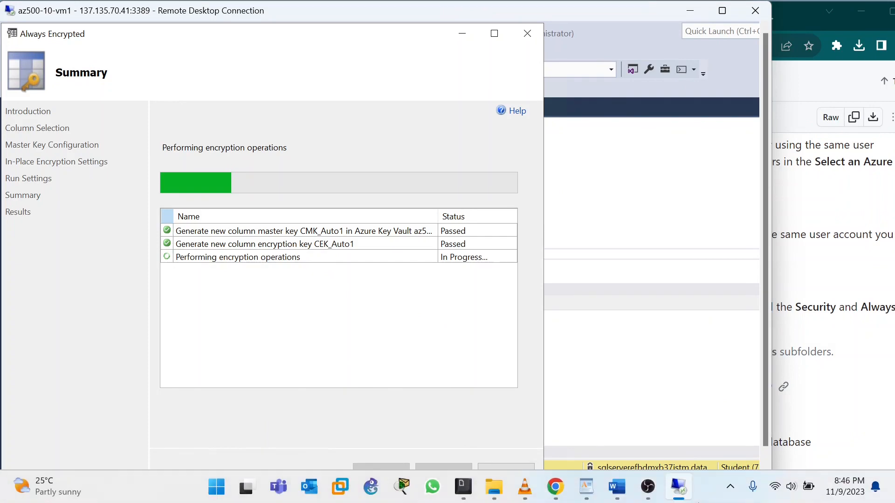
{"action": "left_click", "coordinate": [657, 496]}
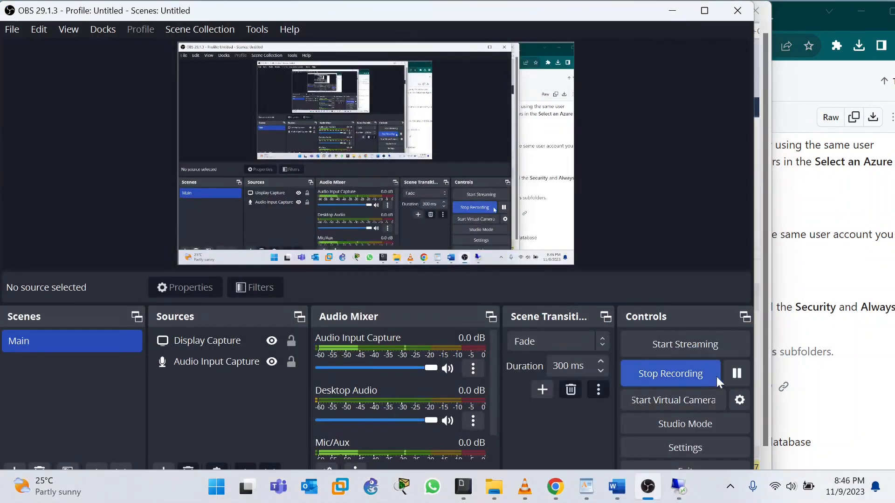
{"action": "left_click", "coordinate": [737, 374]}
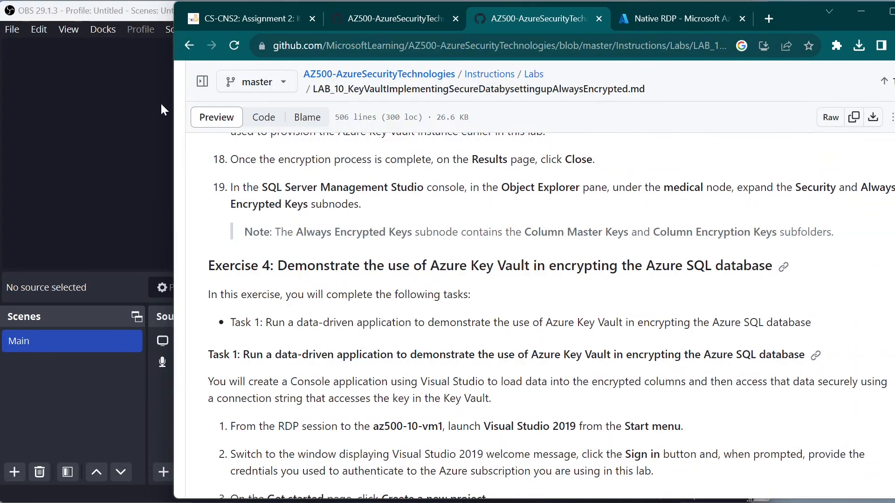
{"action": "mouse_move", "coordinate": [681, 502]}
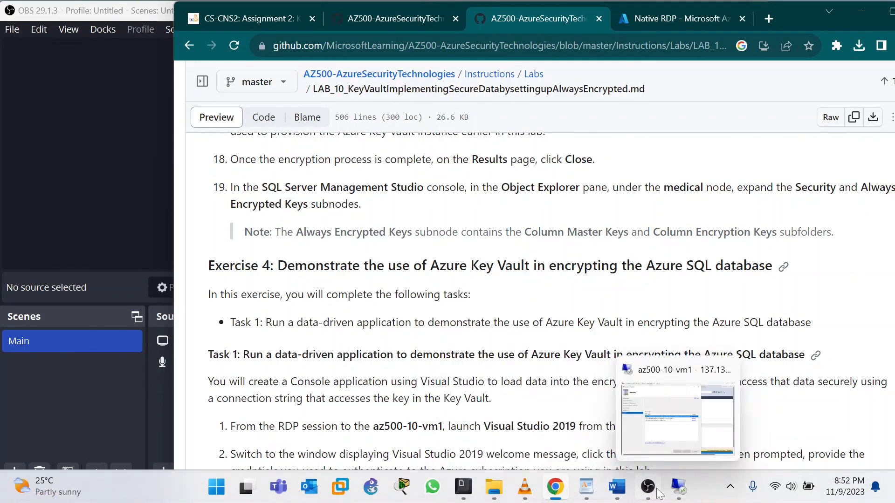
{"action": "left_click", "coordinate": [678, 487]}
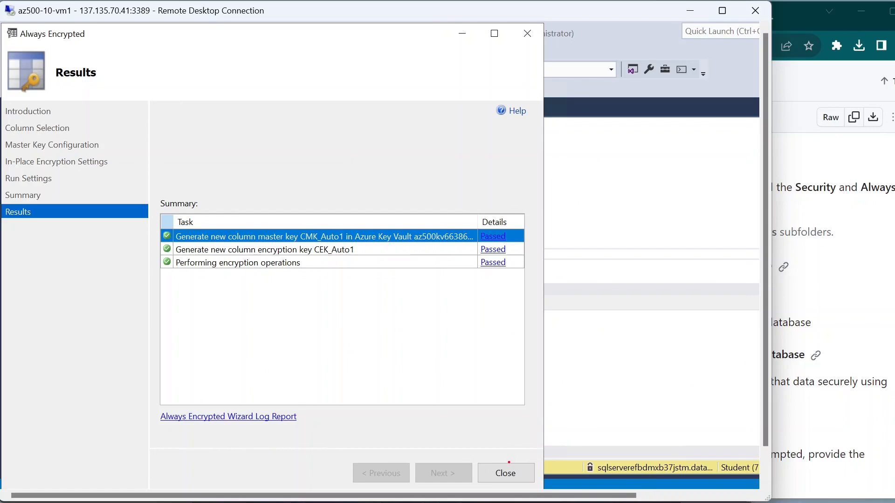
Step: Close the finished wizard, read lab step 19, and expand dbo.Patients in Object Explorer
{"action": "left_click", "coordinate": [517, 469]}
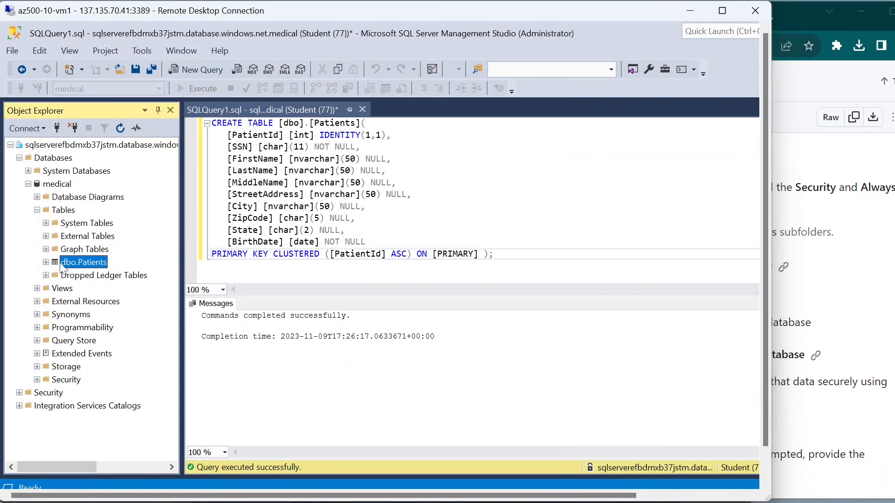
{"action": "left_click", "coordinate": [807, 299]}
{"action": "scroll", "coordinate": [341, 285], "scroll_direction": "up", "scroll_amount": 2}
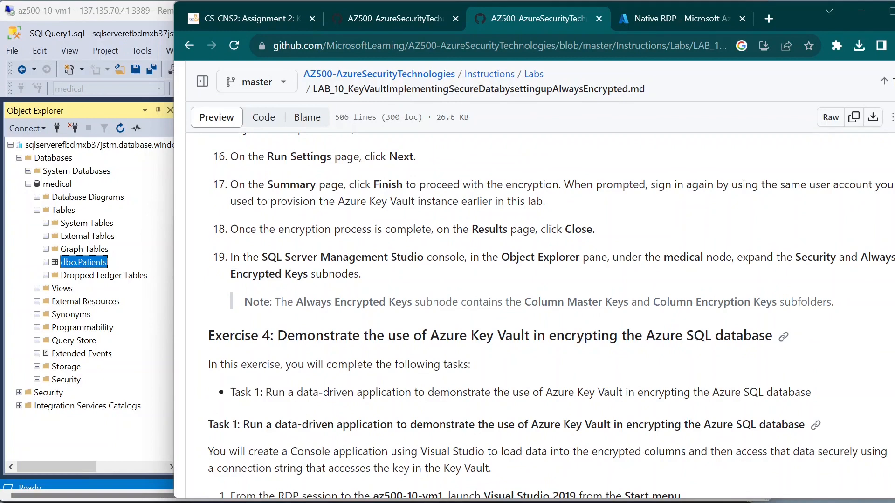
{"action": "left_click_drag", "start_coordinate": [230, 259], "coordinate": [266, 259]}
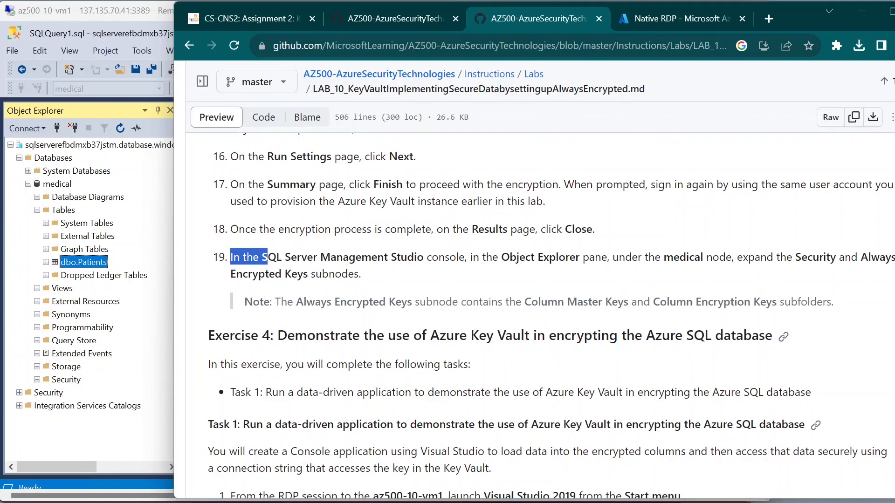
{"action": "left_click", "coordinate": [265, 259]}
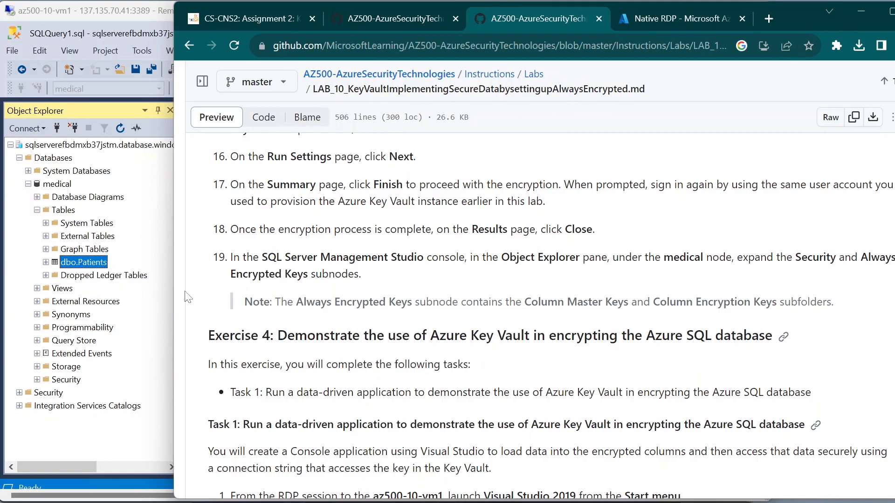
{"action": "left_click", "coordinate": [45, 262]}
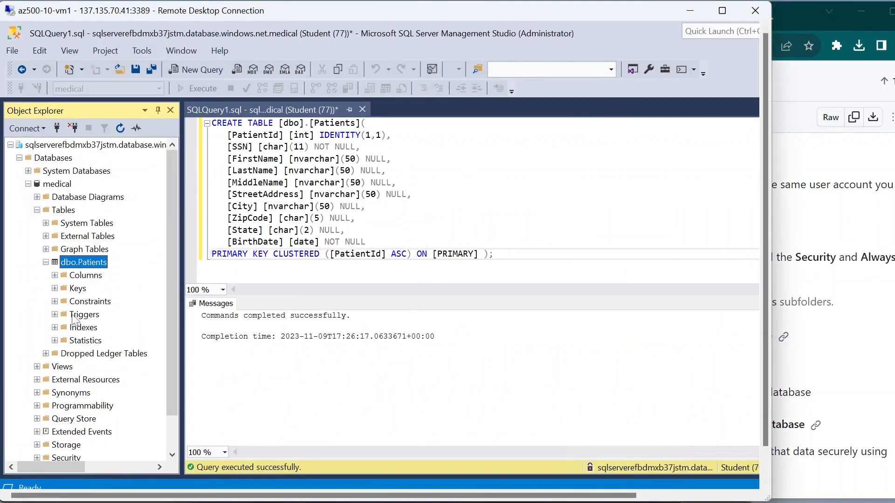
Step: Peek into dbo.Patients' Keys folder, then collapse Keys, dbo.Patients and Tables again
{"action": "left_click", "coordinate": [55, 288]}
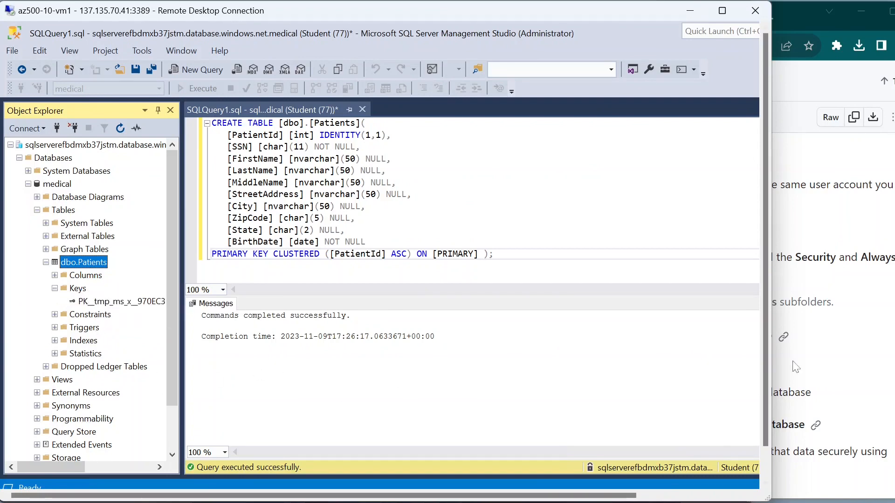
{"action": "left_click", "coordinate": [838, 347]}
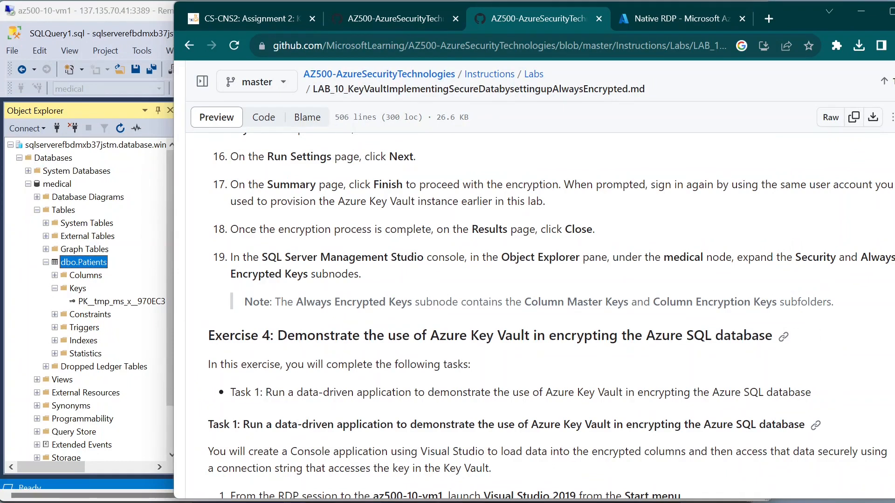
{"action": "left_click", "coordinate": [63, 294]}
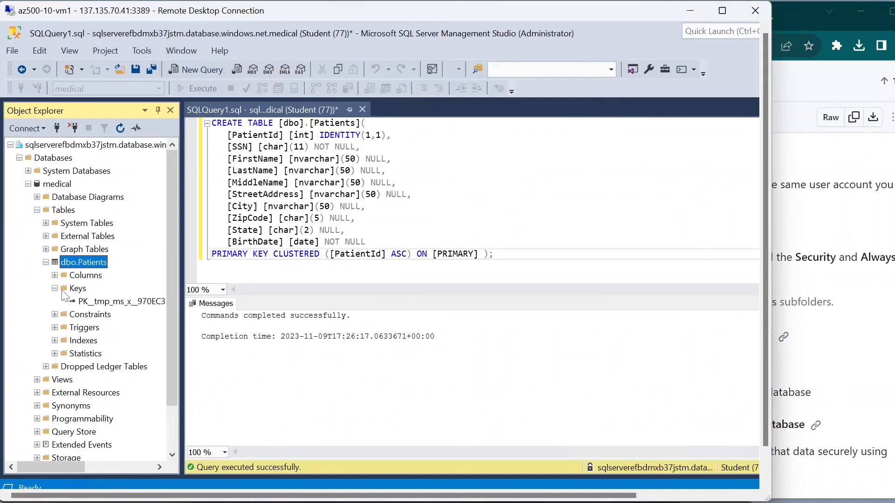
{"action": "left_click", "coordinate": [55, 288]}
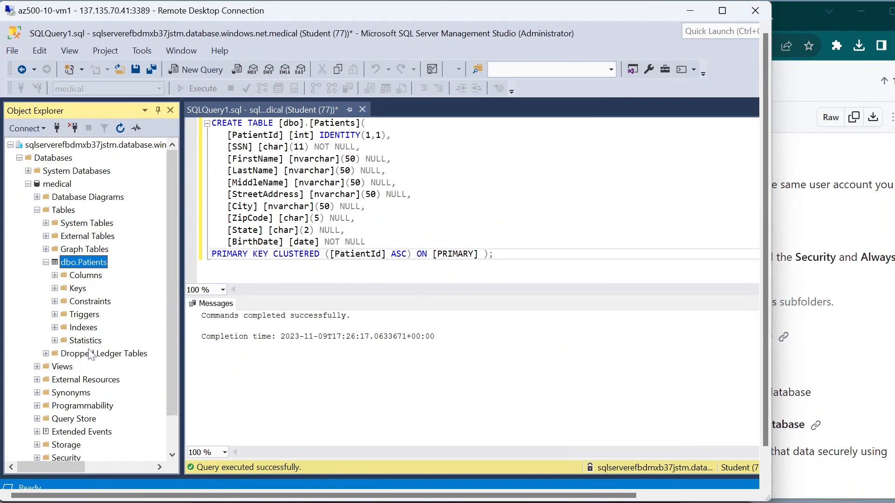
{"action": "left_click", "coordinate": [845, 312]}
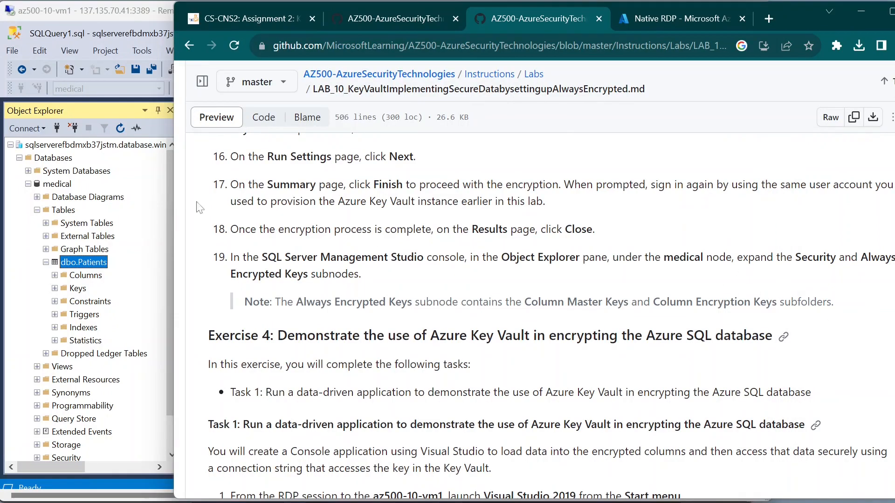
{"action": "left_click", "coordinate": [47, 261]}
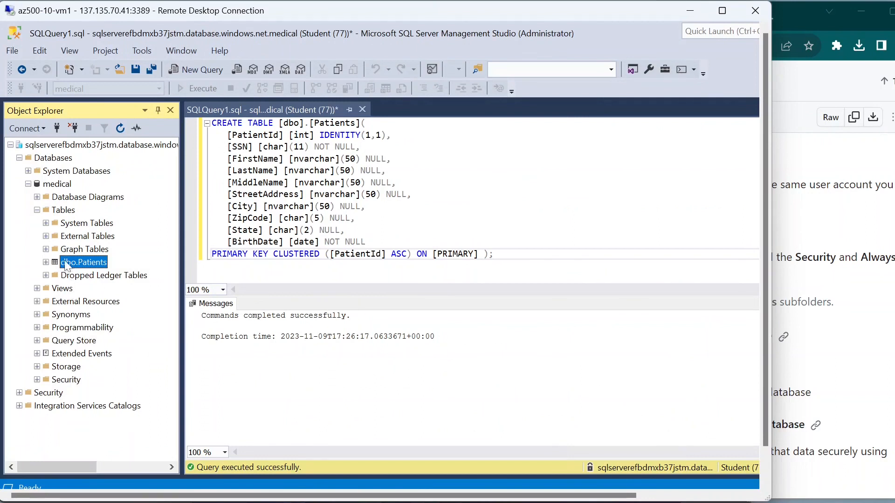
{"action": "left_click", "coordinate": [37, 210]}
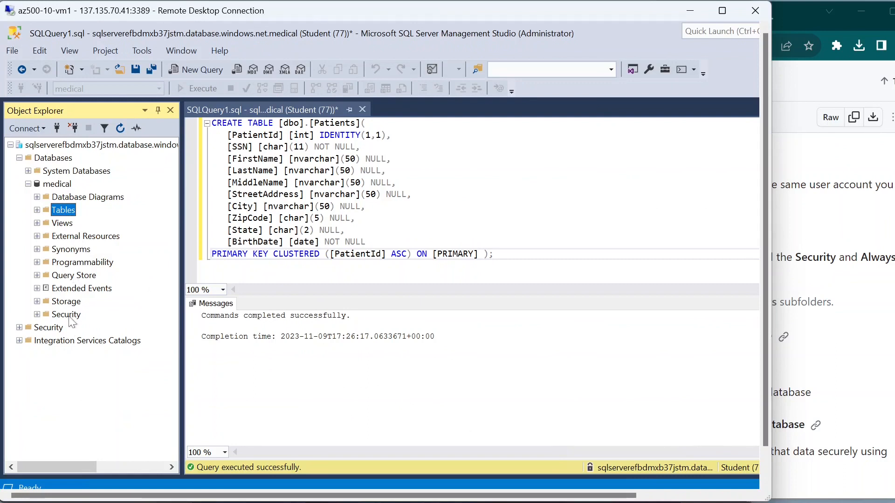
Step: Expand Security > Always Encrypted Keys > Column Master Keys to show CMK_Auto1
{"action": "left_click", "coordinate": [37, 315]}
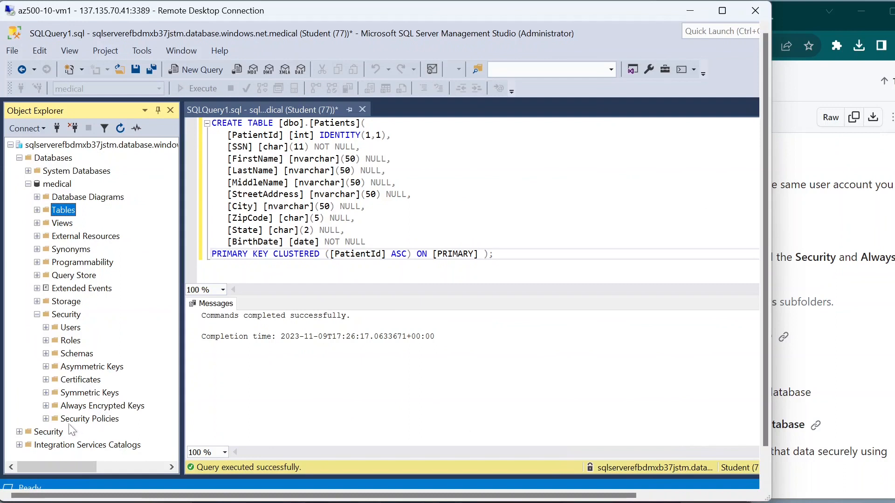
{"action": "left_click", "coordinate": [47, 406]}
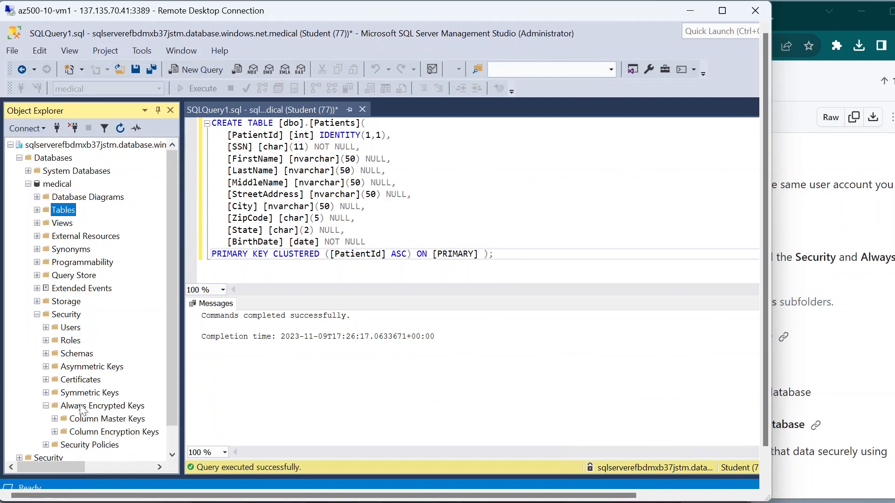
{"action": "scroll", "coordinate": [81, 410], "scroll_direction": "down", "scroll_amount": 1}
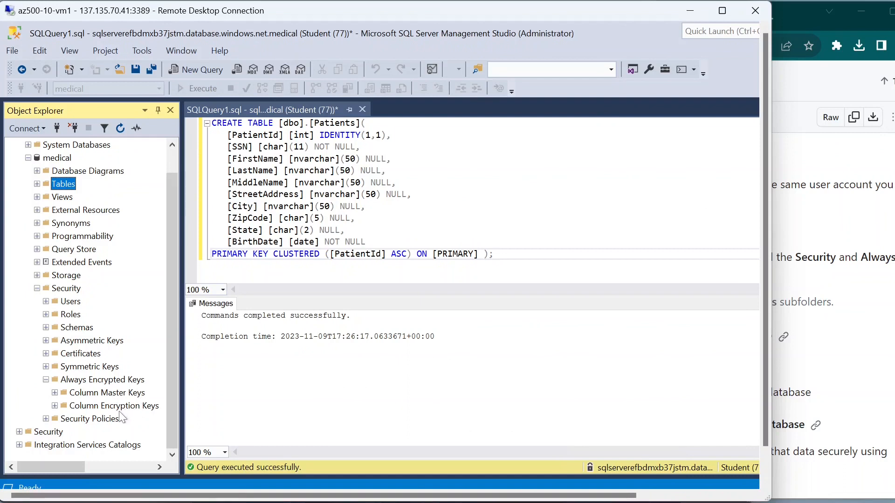
{"action": "left_click", "coordinate": [55, 393]}
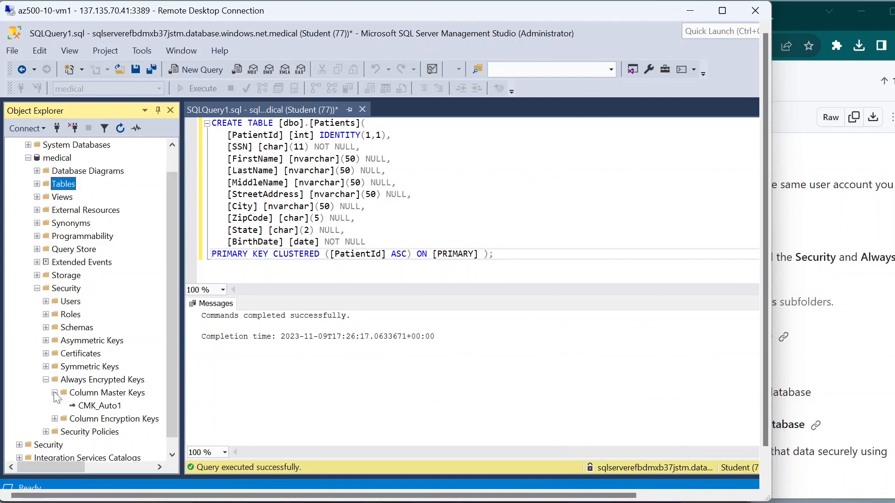
{"action": "left_click", "coordinate": [837, 275]}
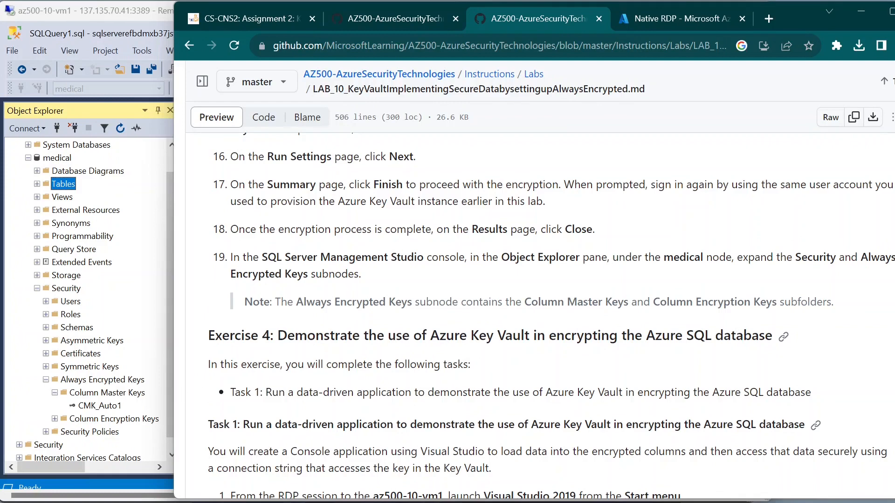
Step: Scroll the GitHub lab page down to Exercise 4 Task 1
{"action": "left_click", "coordinate": [79, 400]}
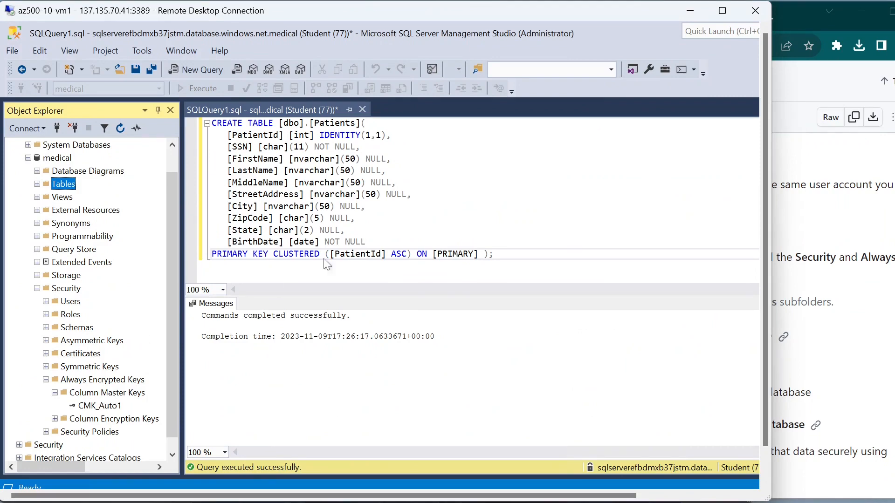
{"action": "left_click", "coordinate": [826, 233]}
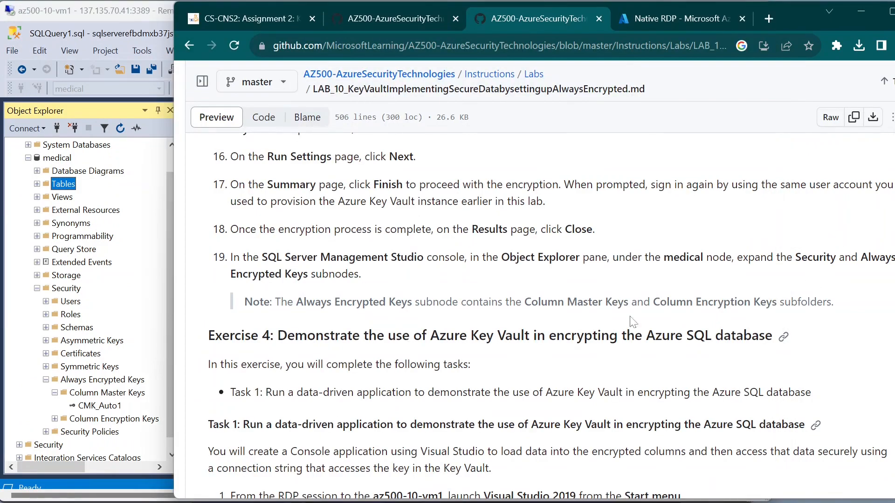
{"action": "scroll", "coordinate": [316, 349], "scroll_direction": "down", "scroll_amount": 1}
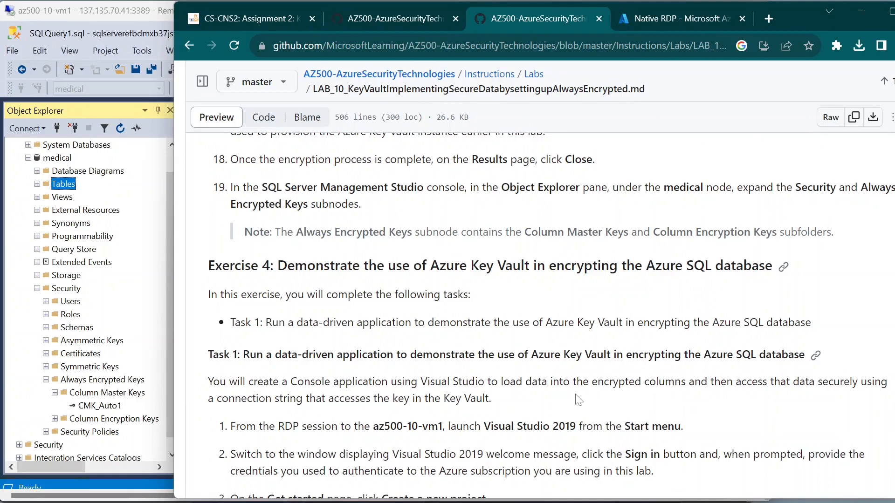
{"action": "scroll", "coordinate": [574, 398], "scroll_direction": "down", "scroll_amount": 1}
{"action": "scroll", "coordinate": [546, 311], "scroll_direction": "down", "scroll_amount": 1}
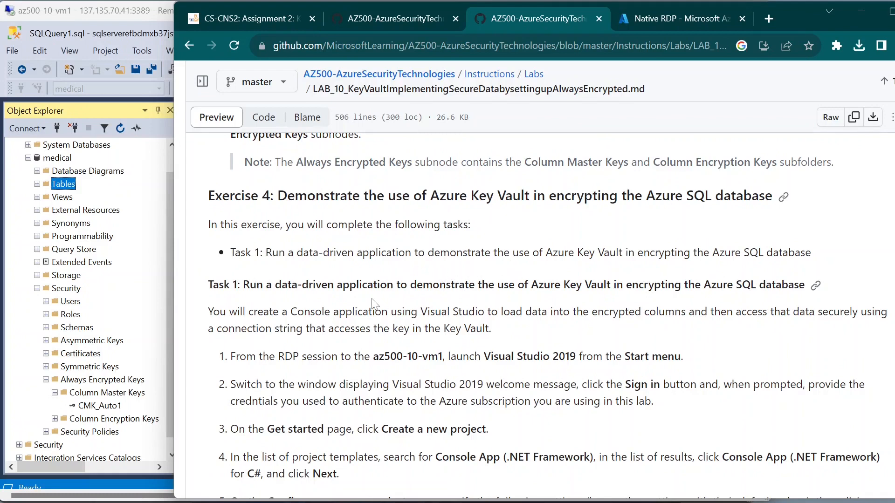
{"action": "scroll", "coordinate": [370, 303], "scroll_direction": "down", "scroll_amount": 1}
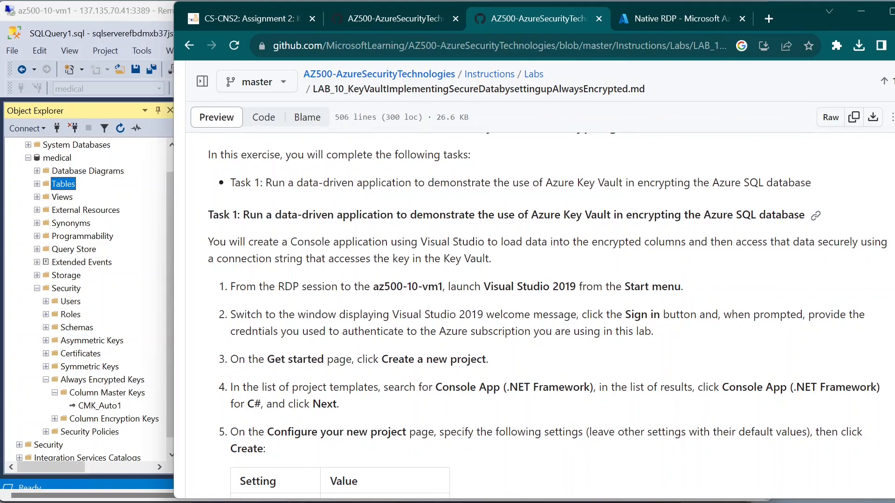
Step: Read Task 1's intro and the Visual Studio 2019 launch step, then return to Remote Desktop
{"action": "left_click_drag", "start_coordinate": [381, 242], "coordinate": [713, 305]}
{"action": "left_click", "coordinate": [712, 305]}
{"action": "left_click_drag", "start_coordinate": [484, 286], "coordinate": [606, 303]}
{"action": "left_click", "coordinate": [578, 317]}
{"action": "key", "text": "alt+Tab"}
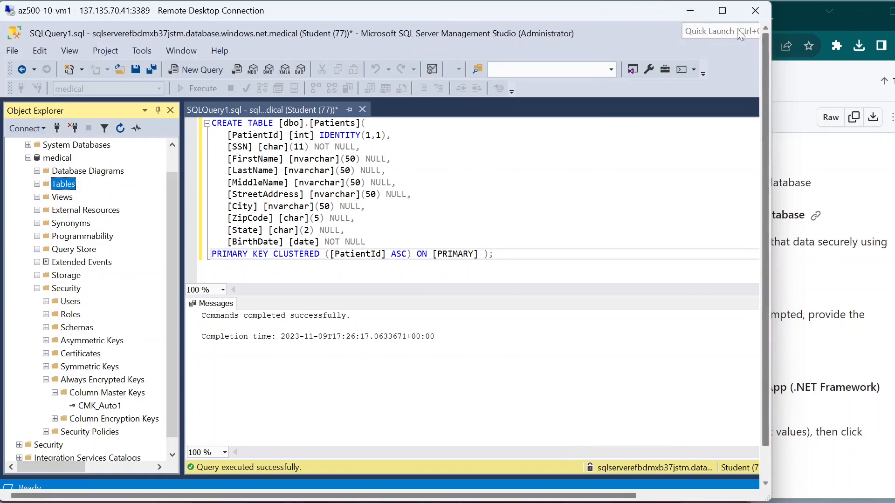
Step: Maximize Remote Desktop, minimize SSMS, and use Win+D to clear SQL Server Profiler
{"action": "left_click", "coordinate": [725, 13]}
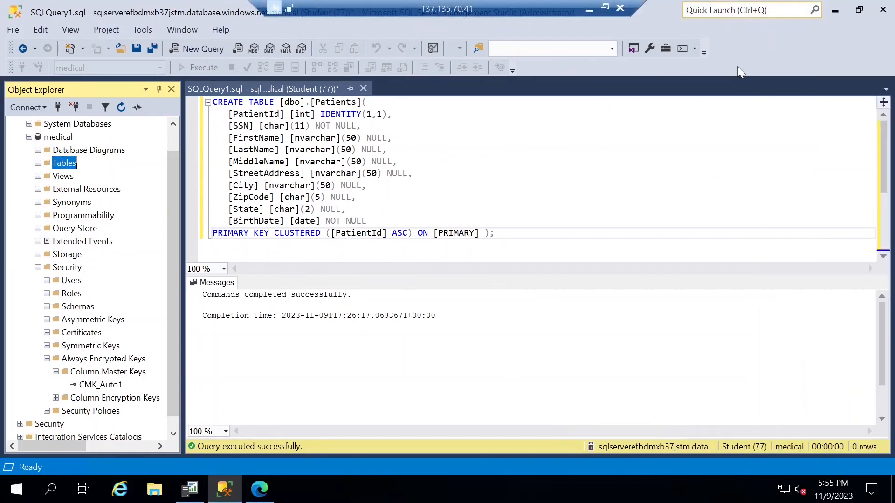
{"action": "left_click", "coordinate": [857, 10]}
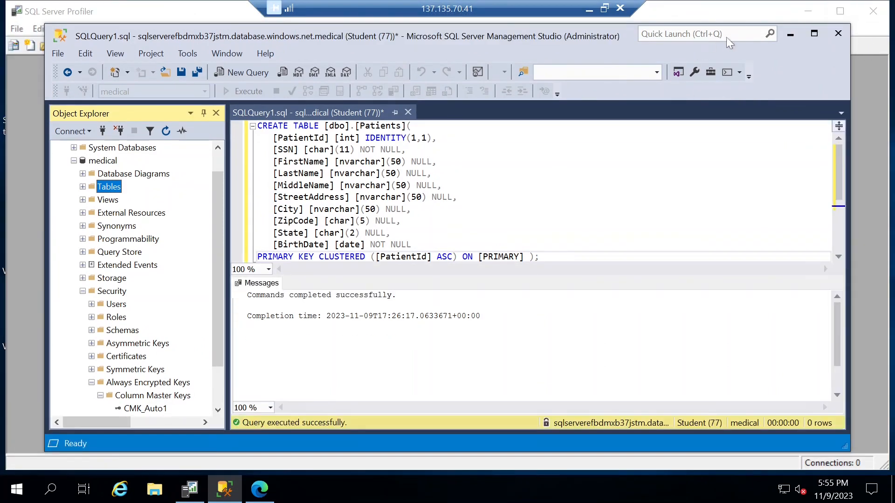
{"action": "left_click", "coordinate": [788, 38]}
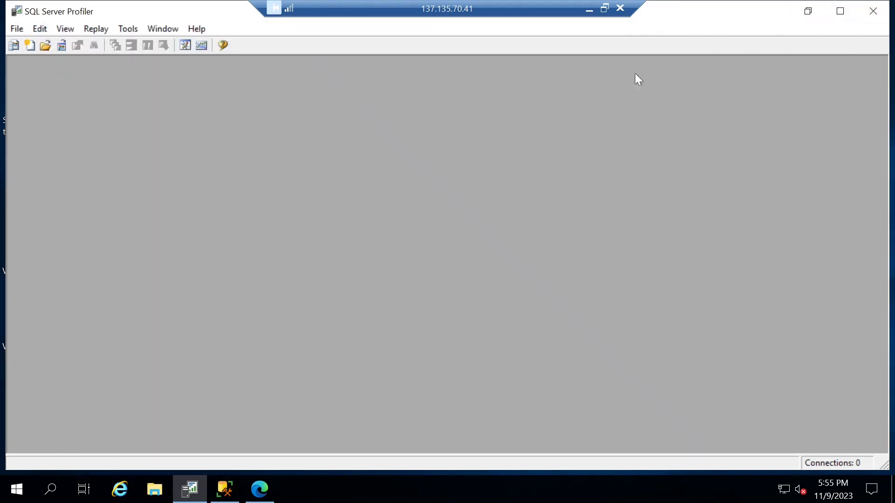
{"action": "key", "text": "super+d"}
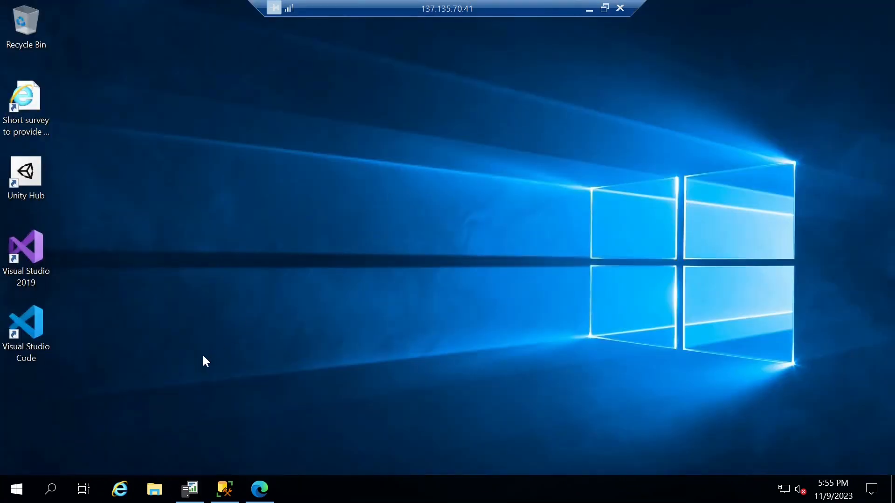
Step: Browse the Visual Studio 2019 folder in the remote Start menu, then consult the lab instructions
{"action": "left_click", "coordinate": [14, 492]}
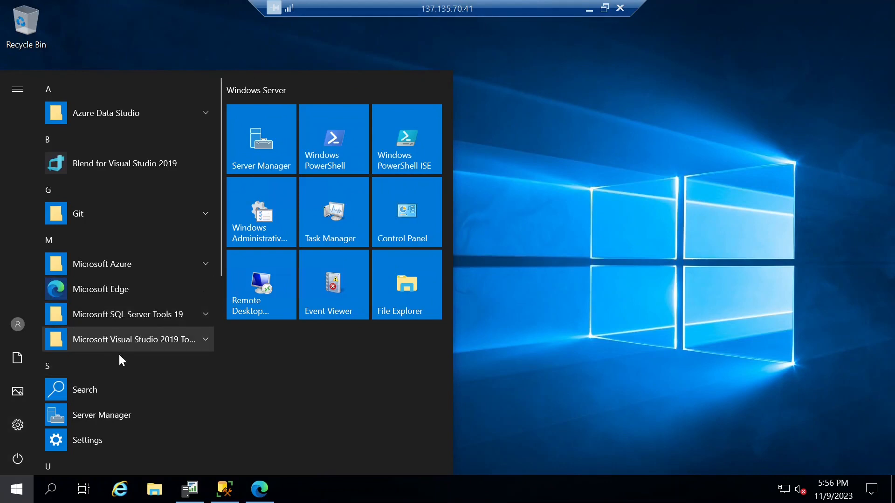
{"action": "left_click", "coordinate": [56, 344]}
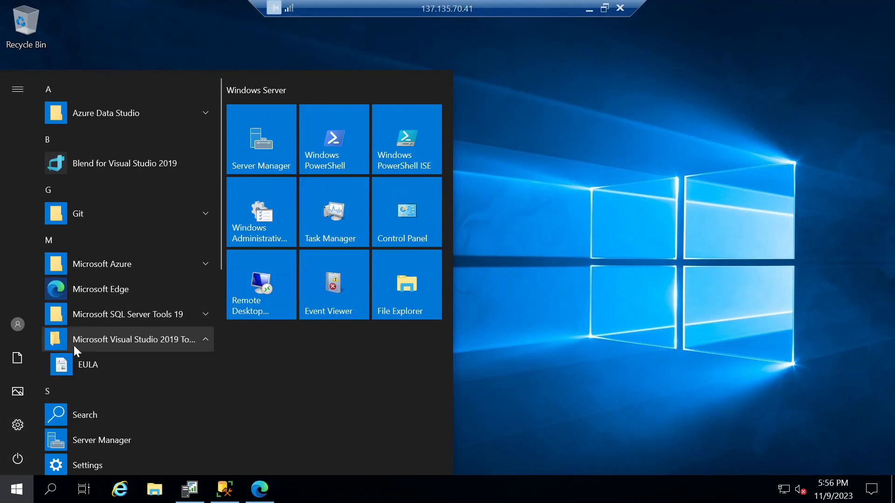
{"action": "left_click", "coordinate": [198, 346]}
{"action": "left_click", "coordinate": [587, 136]}
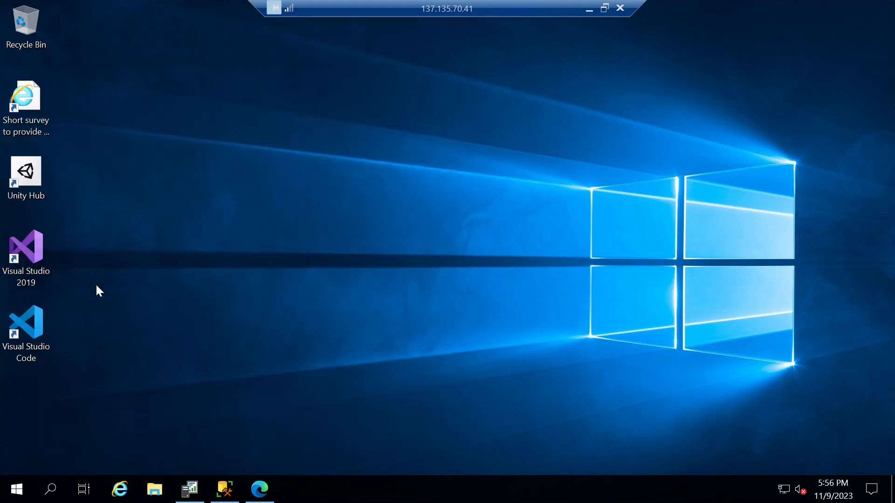
{"action": "left_click", "coordinate": [604, 8]}
{"action": "left_click", "coordinate": [840, 238]}
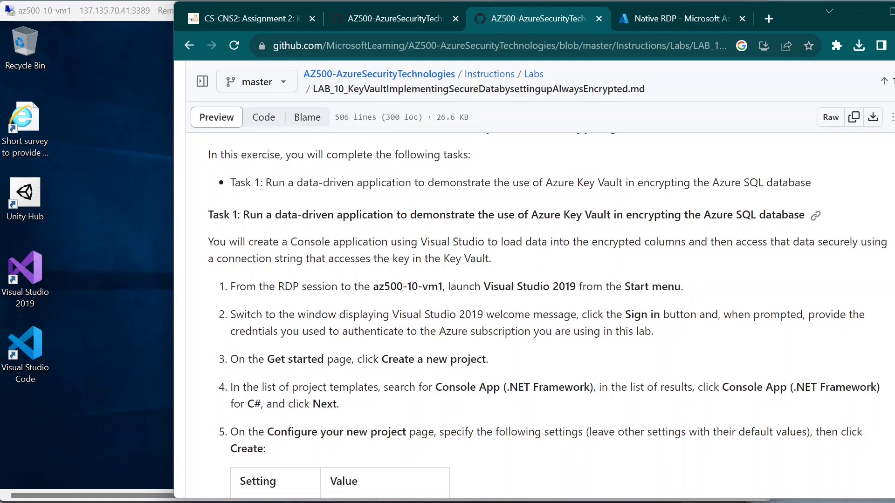
{"action": "left_click", "coordinate": [161, 338]}
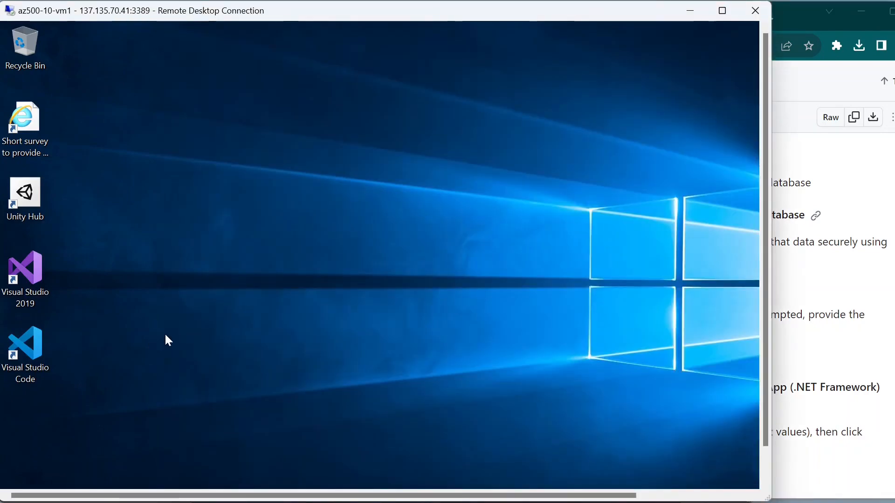
Step: Launch Visual Studio 2019 from the full-screen remote Start menu's app list
{"action": "key", "text": "super"}
{"action": "key", "text": "super"}
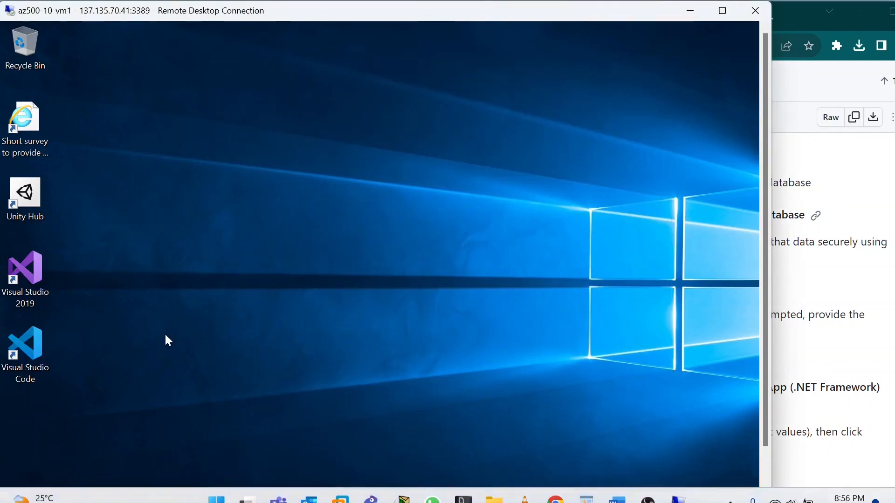
{"action": "left_click", "coordinate": [722, 10]}
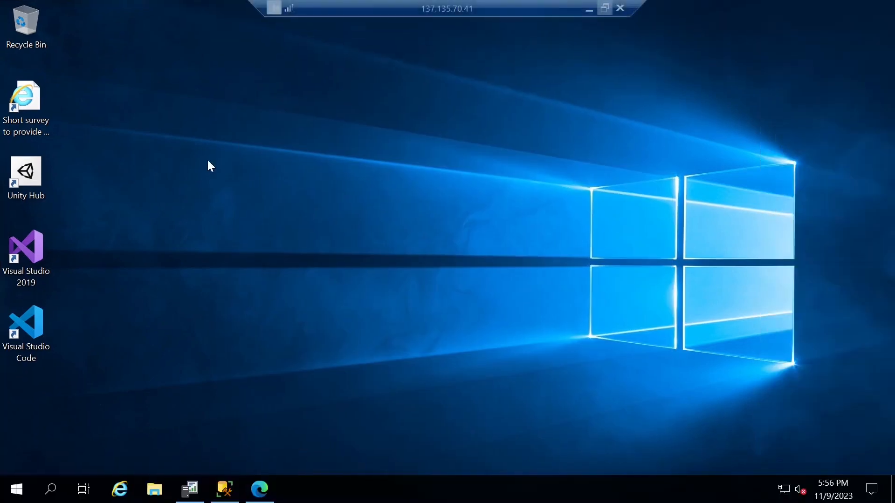
{"action": "left_click", "coordinate": [17, 489]}
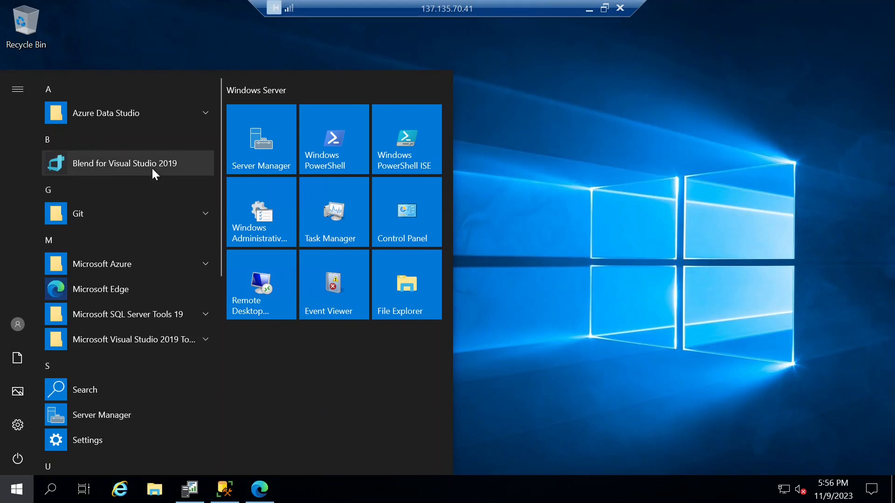
{"action": "left_click", "coordinate": [206, 340]}
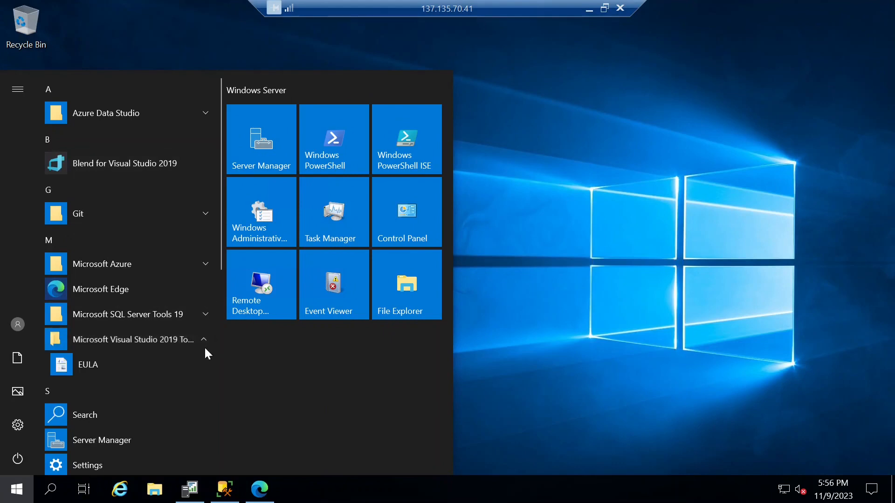
{"action": "scroll", "coordinate": [192, 365], "scroll_direction": "down", "scroll_amount": 5}
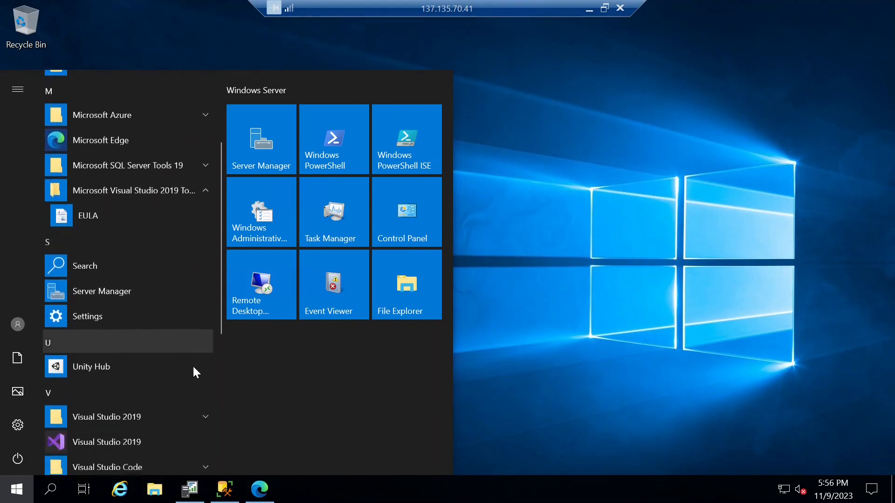
{"action": "scroll", "coordinate": [192, 365], "scroll_direction": "down", "scroll_amount": 4}
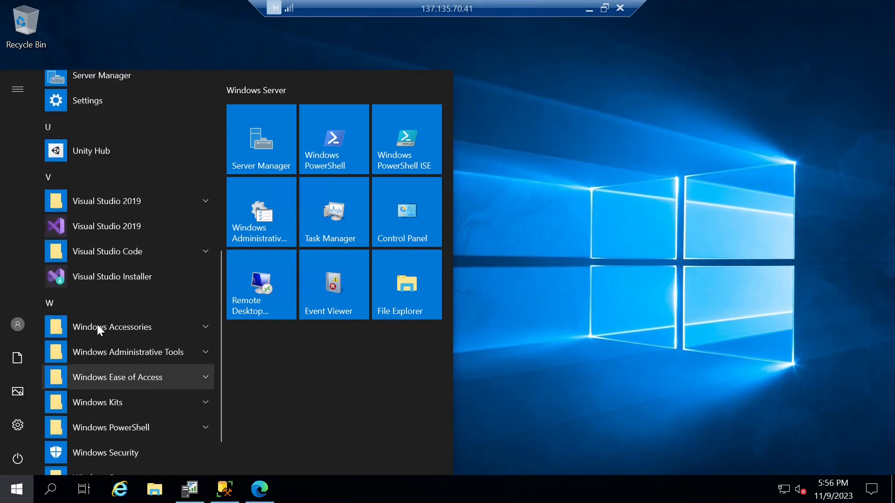
{"action": "left_click", "coordinate": [119, 228]}
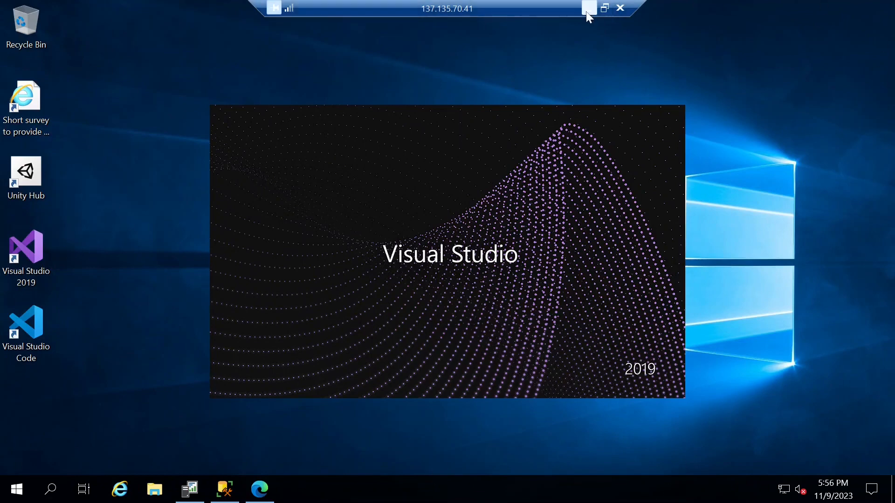
Step: Read the lab's project settings (OpsEncrypt, .NET Framework 4.7.2), then return to Visual Studio's sign-in window
{"action": "left_click", "coordinate": [605, 8]}
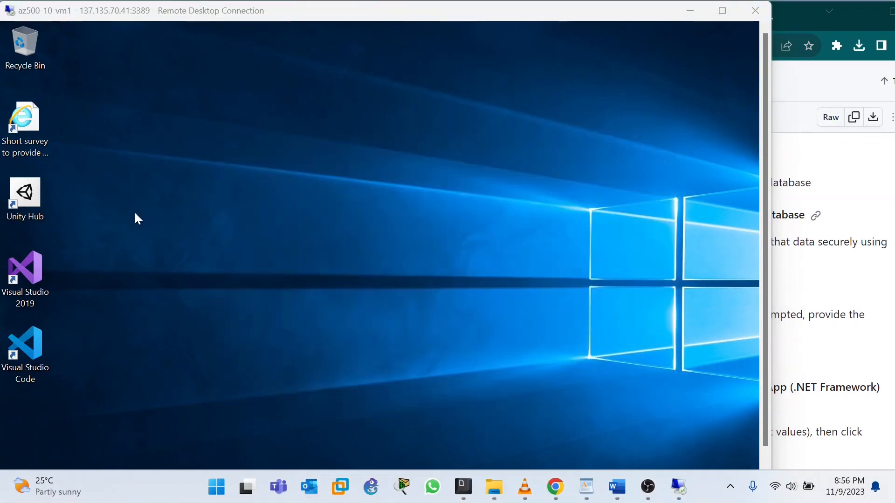
{"action": "left_click", "coordinate": [814, 186]}
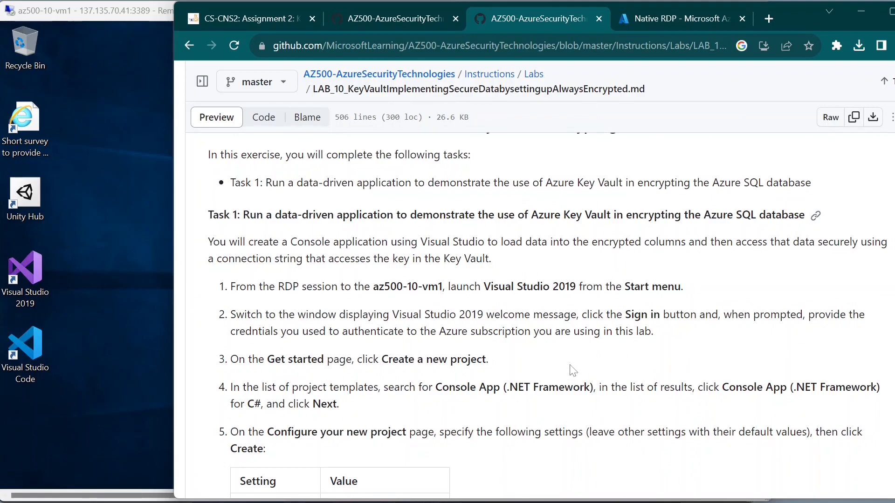
{"action": "scroll", "coordinate": [263, 376], "scroll_direction": "down", "scroll_amount": 1}
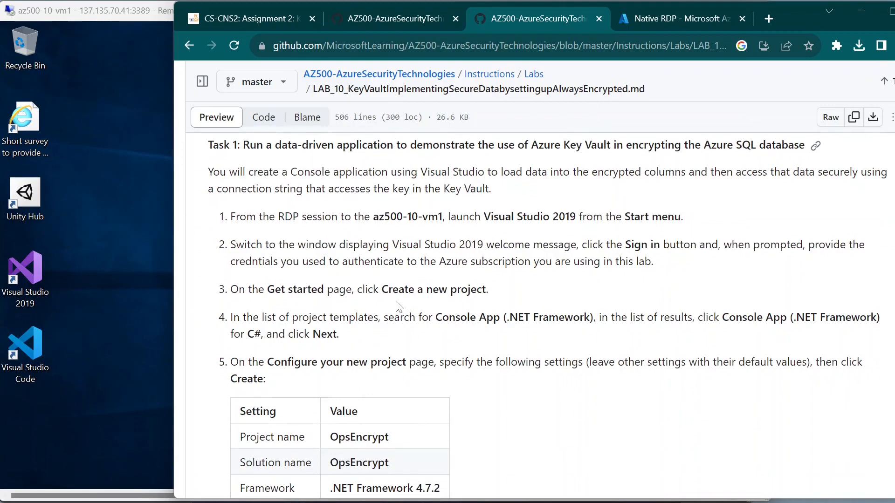
{"action": "left_click", "coordinate": [157, 275]}
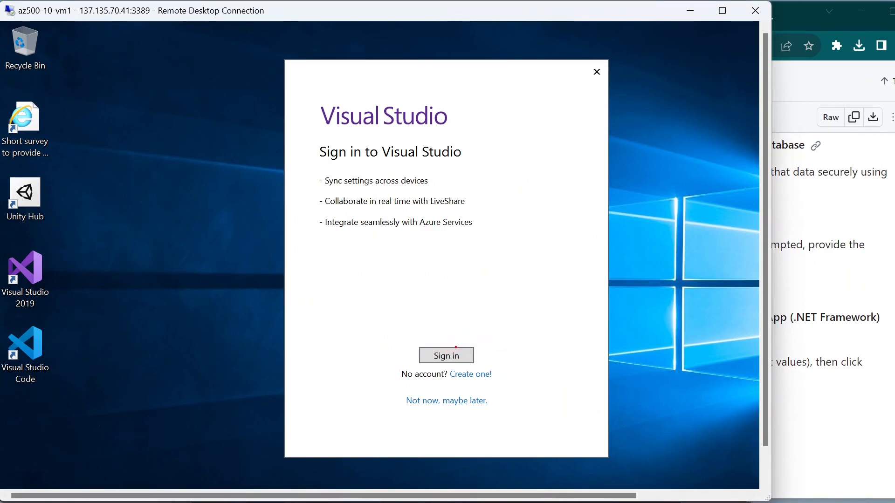
Step: Sign in to Visual Studio with the Azure account e-mail and password
{"action": "left_click", "coordinate": [457, 355]}
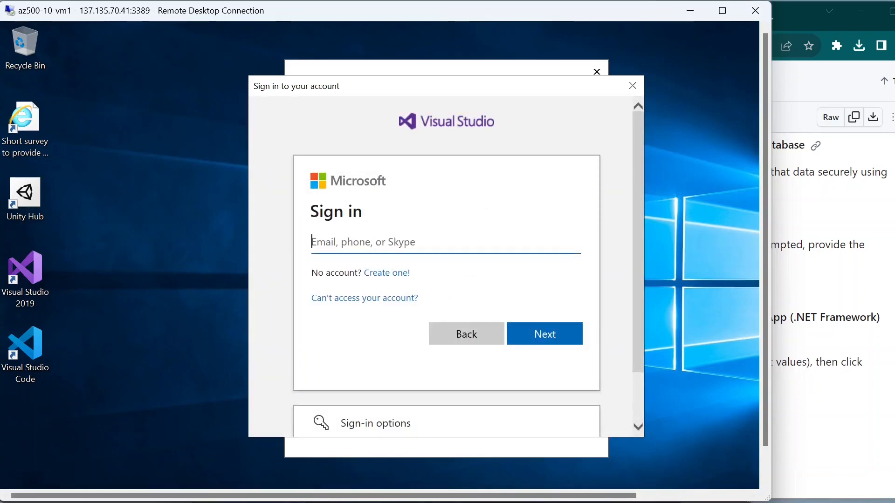
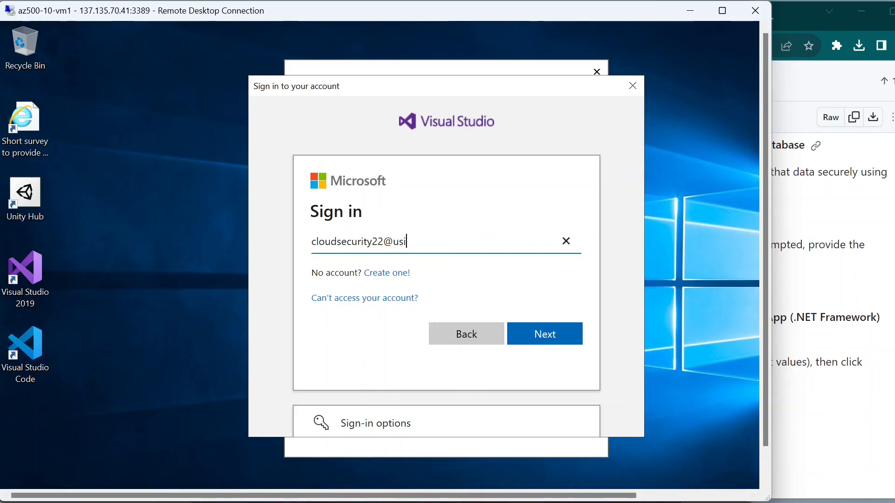
{"action": "key", "text": "Return"}
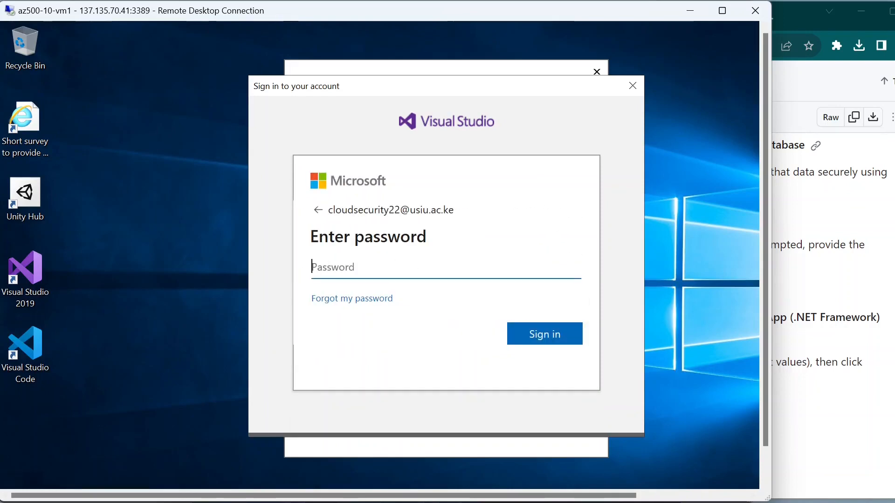
{"action": "key", "text": "Caps_Lock"}
{"action": "type", "text": "•"}
{"action": "key", "text": "Caps_Lock"}
{"action": "type", "text": "•"}
{"action": "type", "text": "••••"}
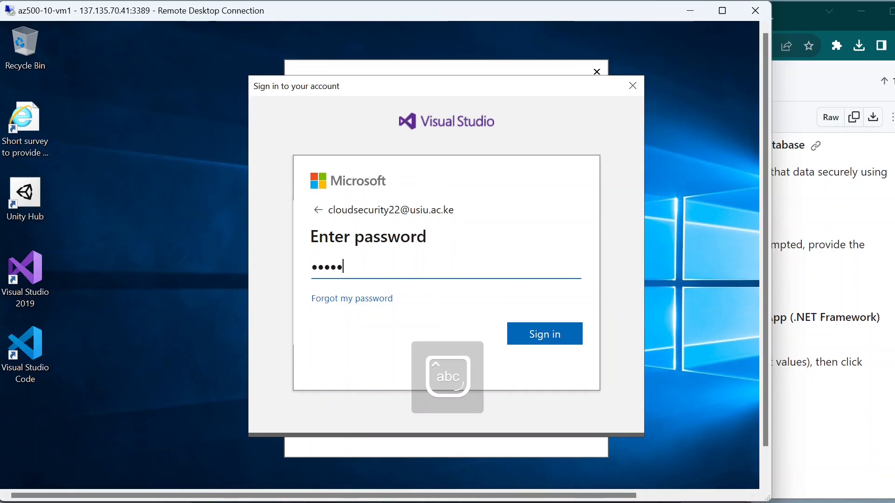
{"action": "type", "text": "•••"}
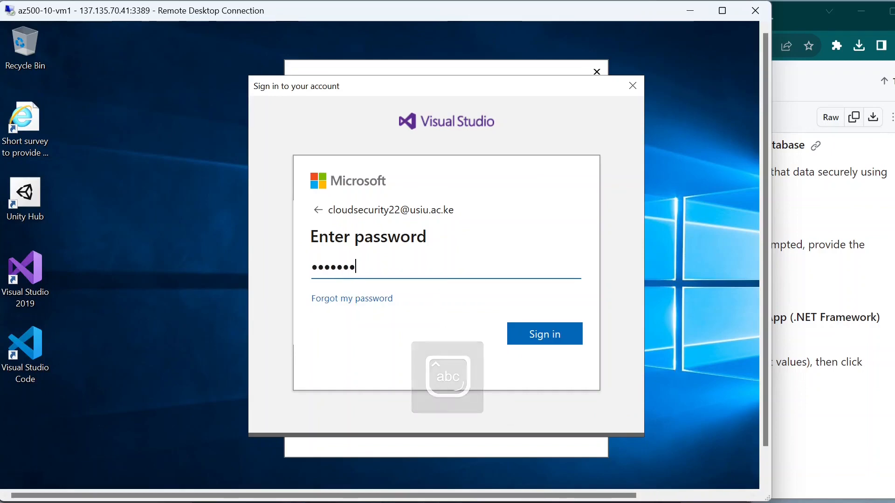
{"action": "key", "text": "Return"}
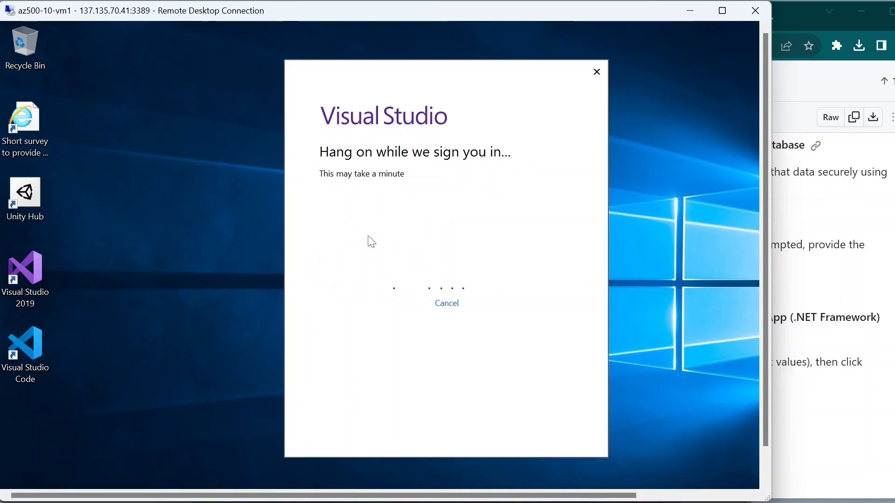
{"action": "left_click", "coordinate": [854, 296]}
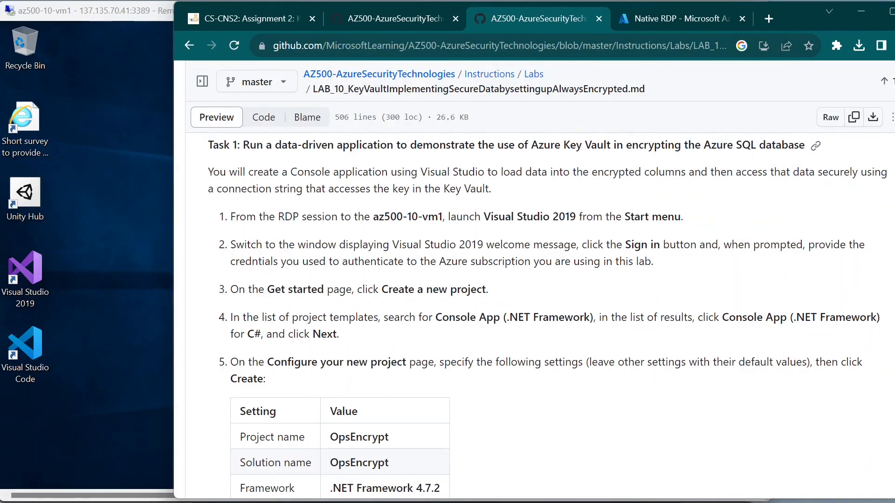
{"action": "left_click_drag", "start_coordinate": [249, 290], "coordinate": [381, 288]}
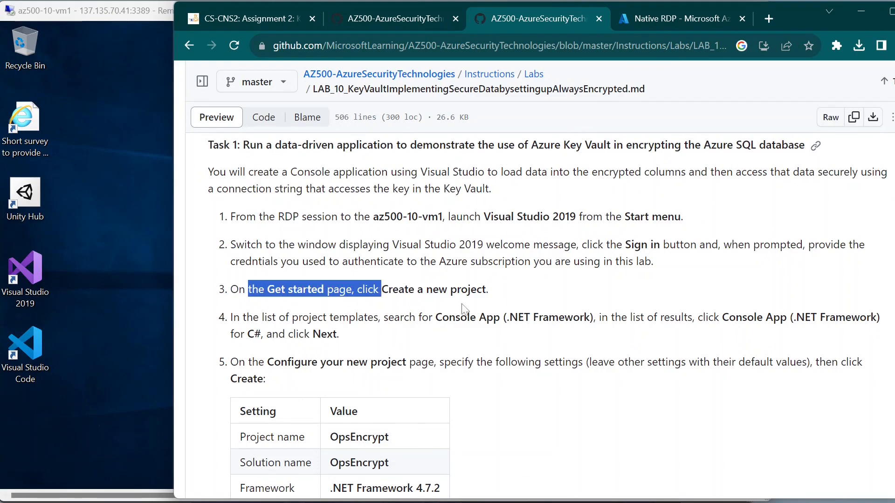
{"action": "left_click", "coordinate": [469, 312]}
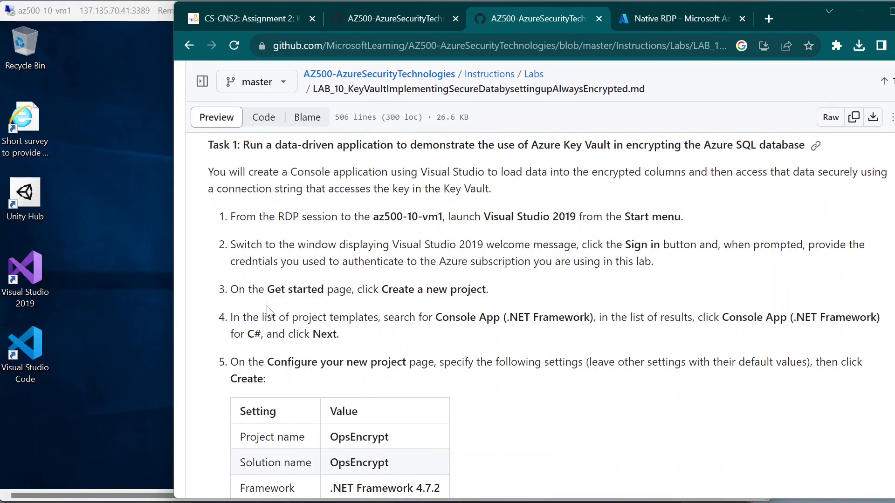
{"action": "left_click_drag", "start_coordinate": [326, 317], "coordinate": [468, 339]}
{"action": "left_click", "coordinate": [508, 338]}
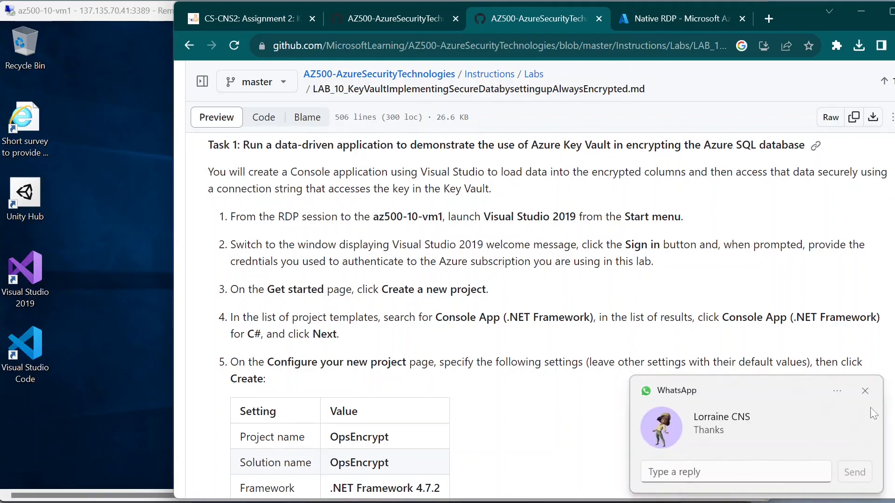
{"action": "left_click", "coordinate": [867, 391]}
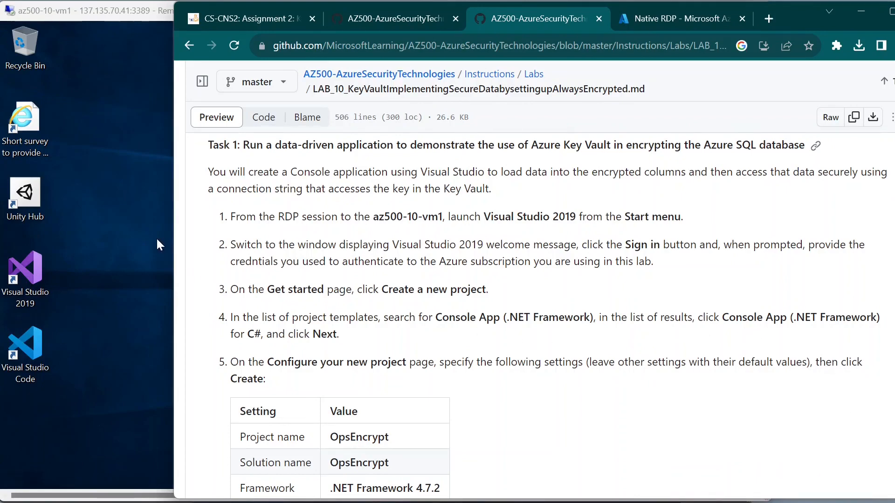
Step: Keep General development settings and the Blue theme, and start Visual Studio to its start page
{"action": "left_click", "coordinate": [138, 252]}
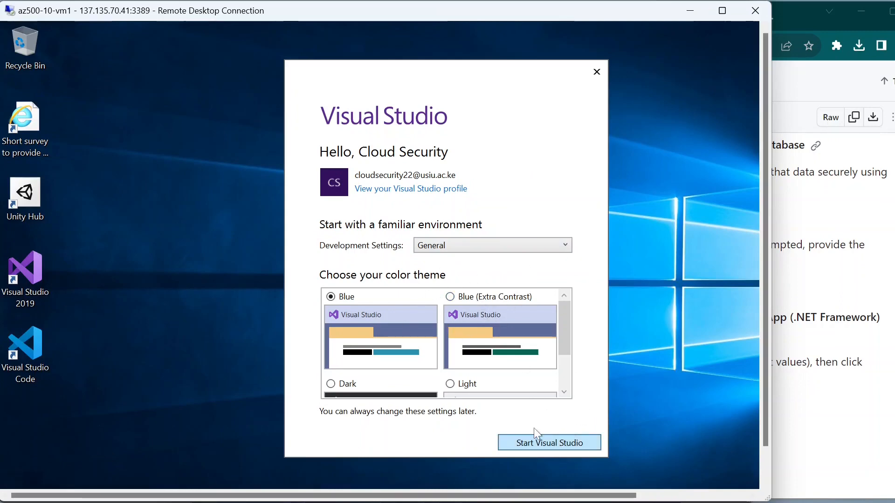
{"action": "left_click", "coordinate": [565, 451]}
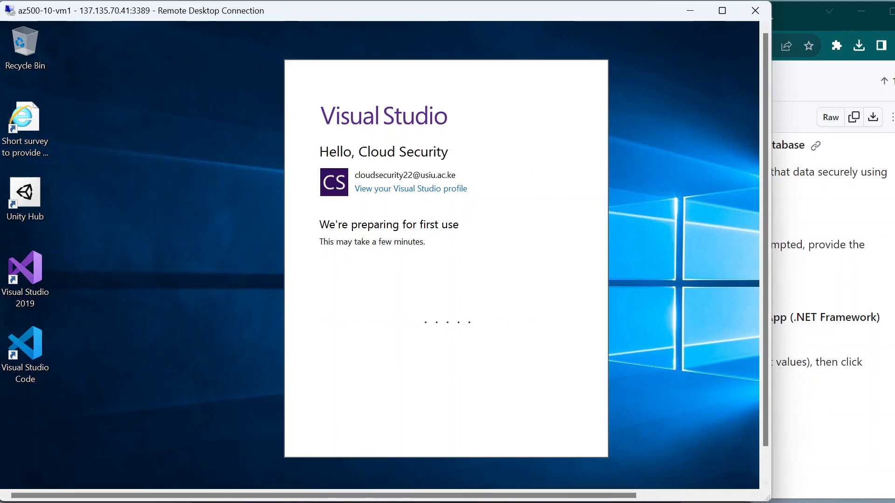
{"action": "mouse_move", "coordinate": [755, 493]}
{"action": "mouse_move", "coordinate": [647, 487]}
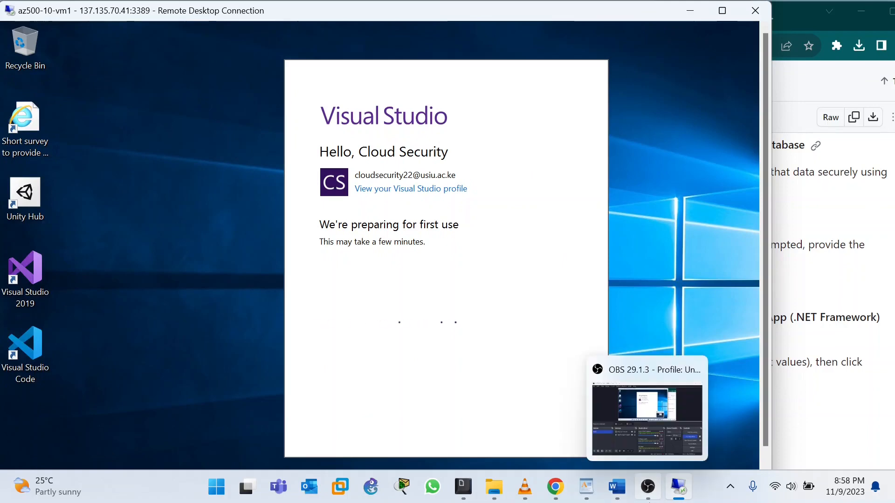
{"action": "left_click", "coordinate": [662, 432]}
{"action": "left_click", "coordinate": [737, 373]}
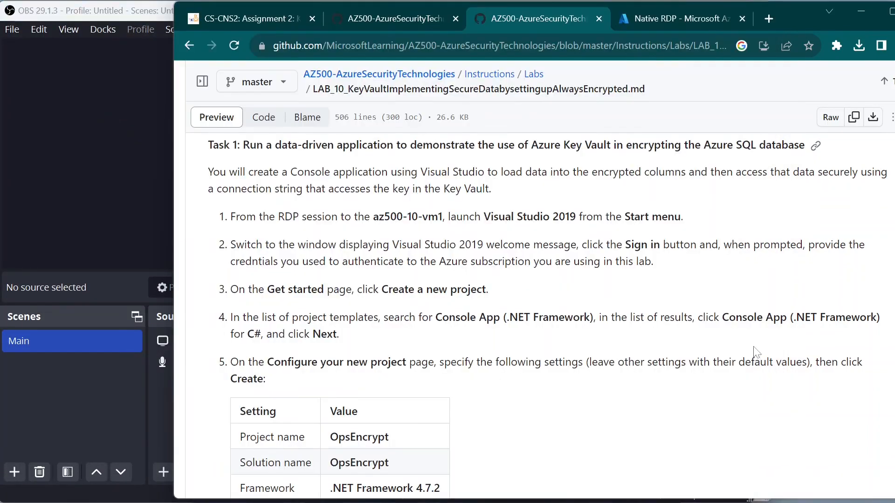
{"action": "mouse_move", "coordinate": [707, 493]}
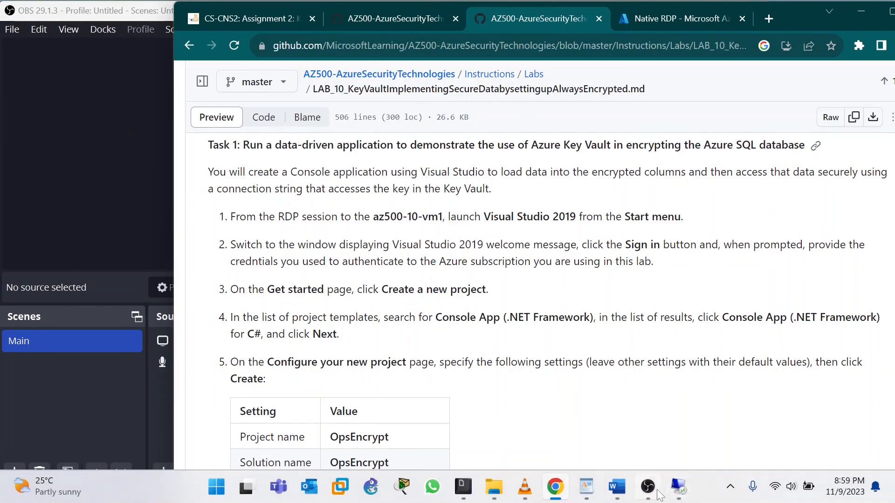
{"action": "left_click", "coordinate": [678, 488]}
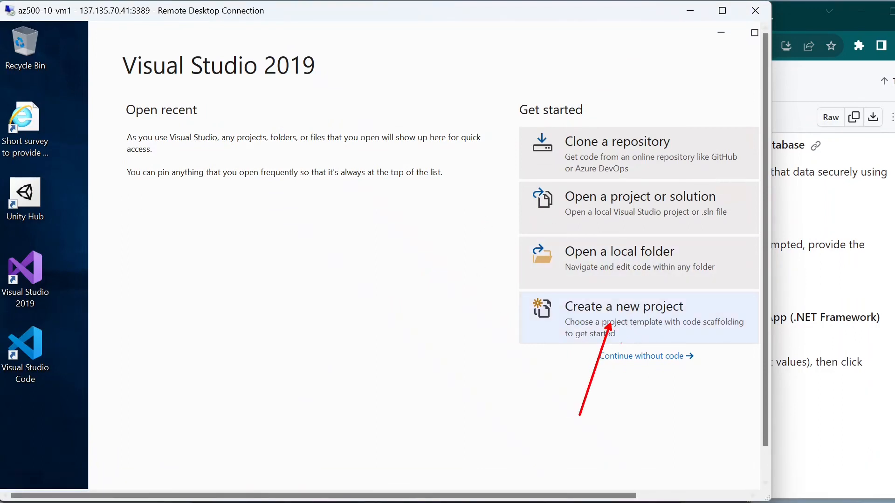
Step: Begin a new project and check the lab's Console App search step
{"action": "left_click", "coordinate": [637, 328]}
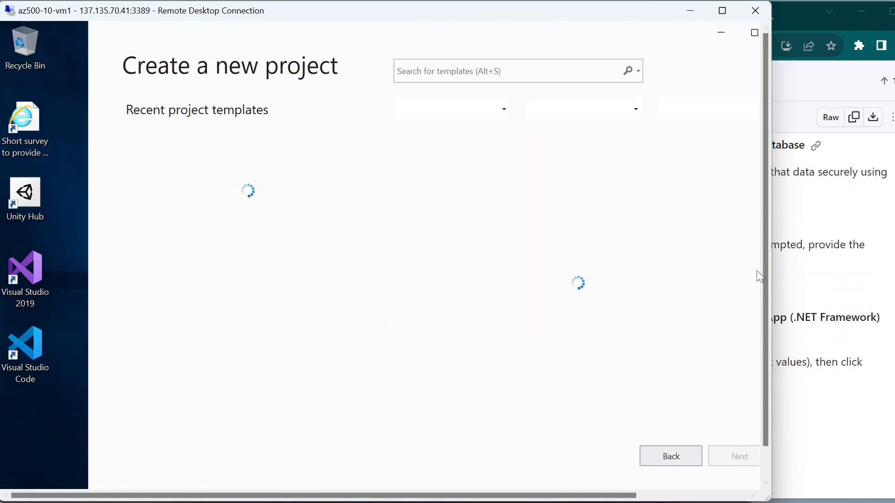
{"action": "left_click", "coordinate": [808, 285]}
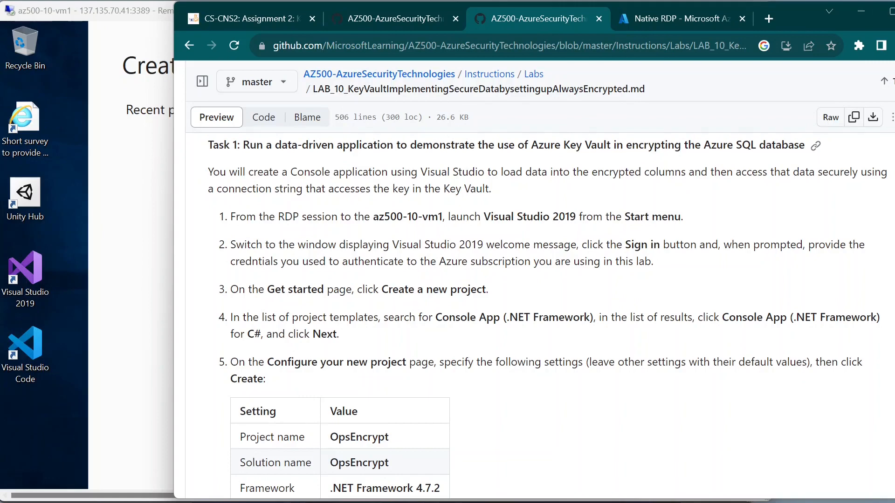
{"action": "left_click_drag", "start_coordinate": [409, 318], "coordinate": [479, 318]}
{"action": "left_click", "coordinate": [450, 334]}
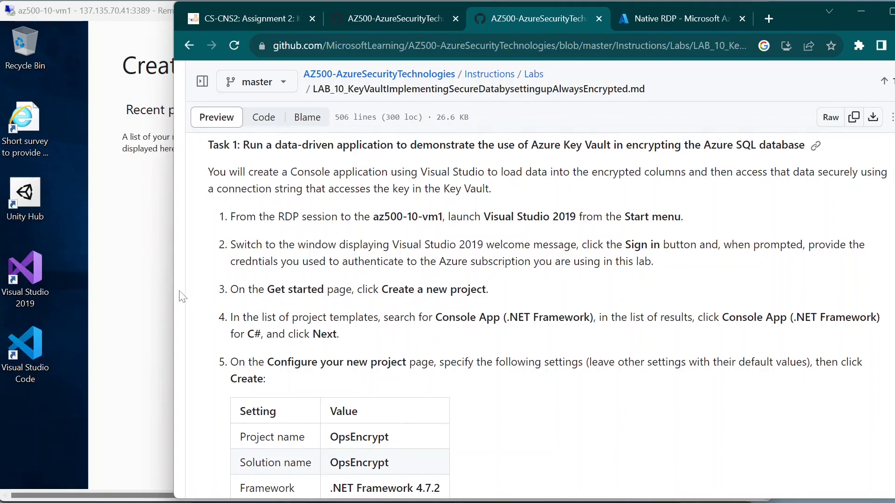
{"action": "left_click", "coordinate": [124, 254]}
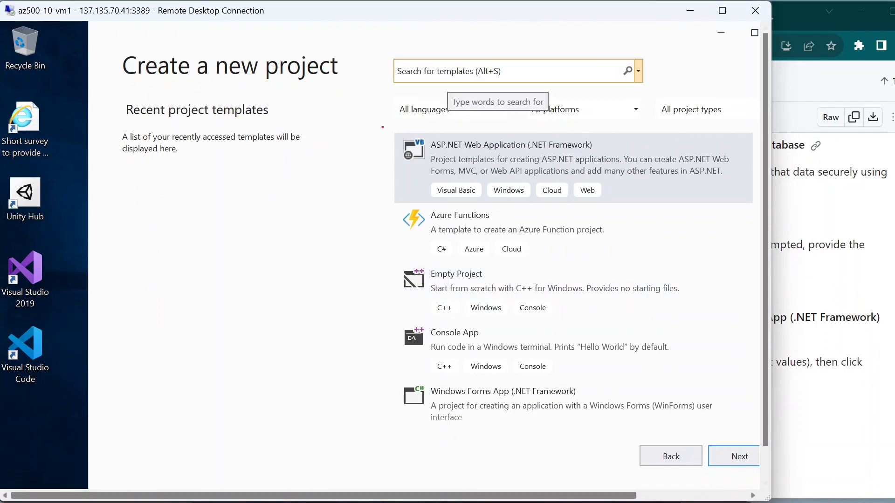
{"action": "left_click_drag", "start_coordinate": [388, 97], "coordinate": [277, 214]}
{"action": "key", "text": "Escape"}
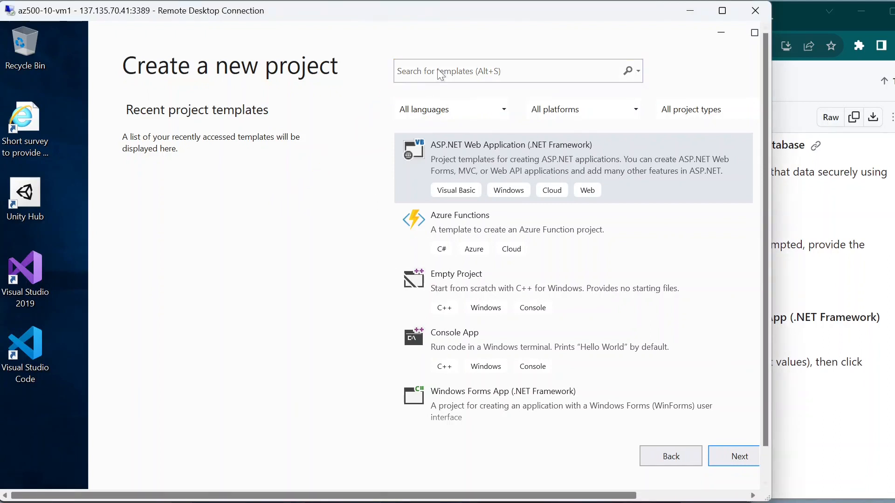
Step: Search the project templates for 'consol' and confirm the lab's C# requirement
{"action": "left_click", "coordinate": [440, 73]}
{"action": "type", "text": "c"}
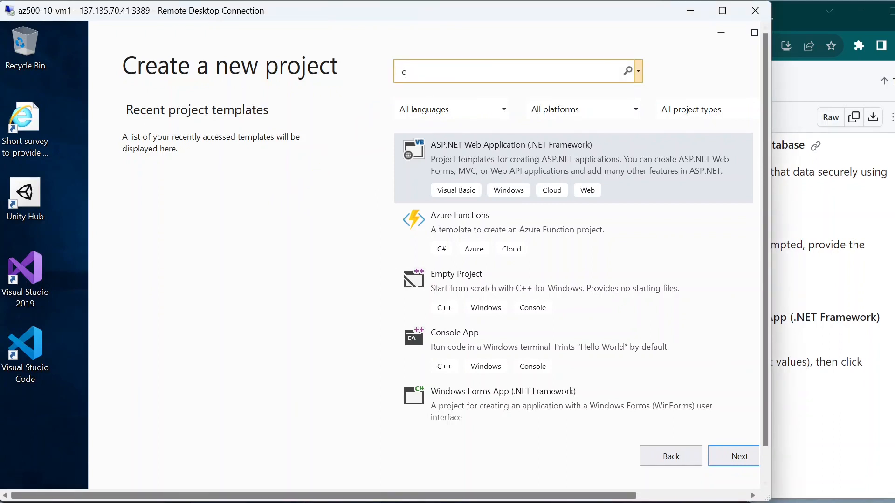
{"action": "type", "text": "onsole app"}
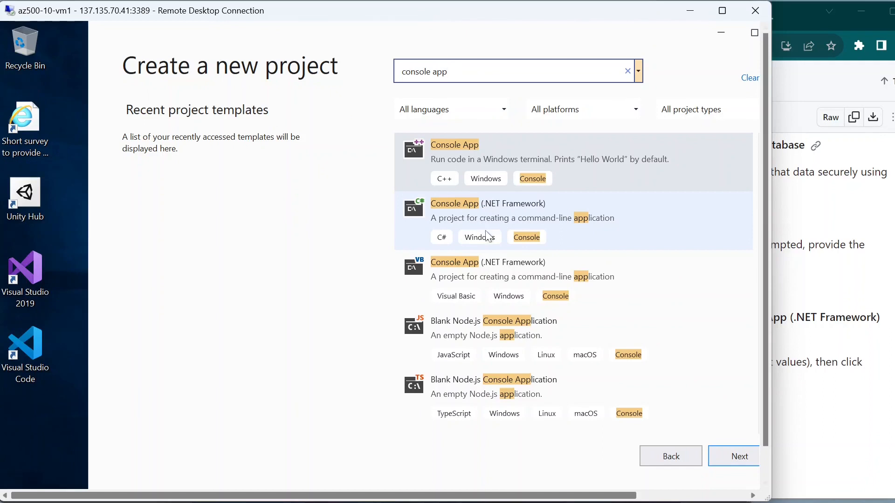
{"action": "left_click", "coordinate": [785, 294]}
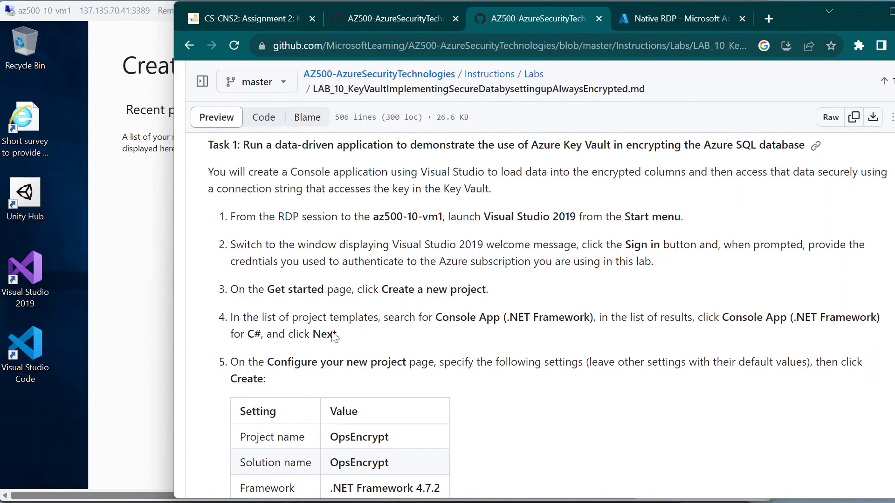
{"action": "left_click_drag", "start_coordinate": [233, 334], "coordinate": [263, 334]}
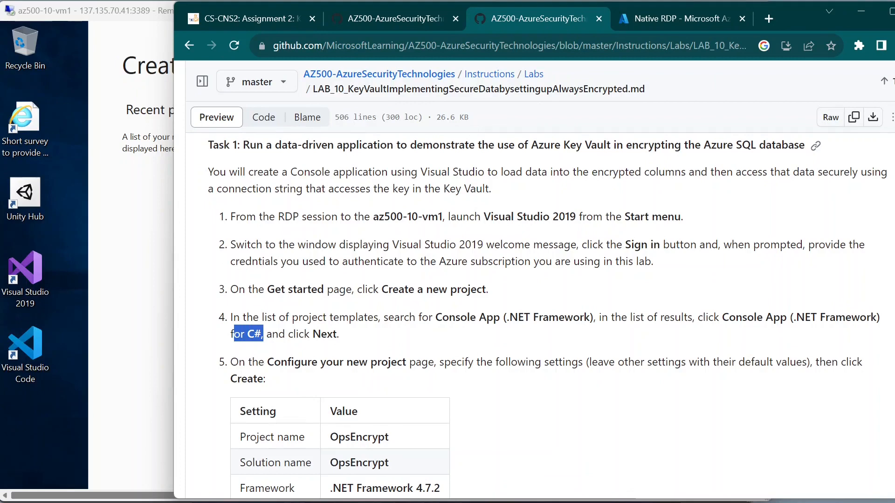
{"action": "left_click", "coordinate": [283, 353]}
{"action": "left_click", "coordinate": [155, 281]}
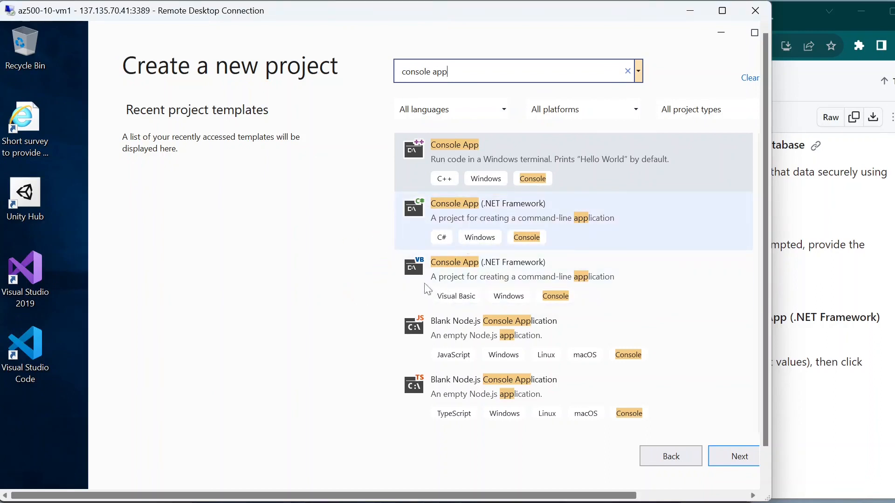
Step: Choose the C# Console App (.NET Framework) template and continue to project configuration
{"action": "left_click", "coordinate": [479, 211]}
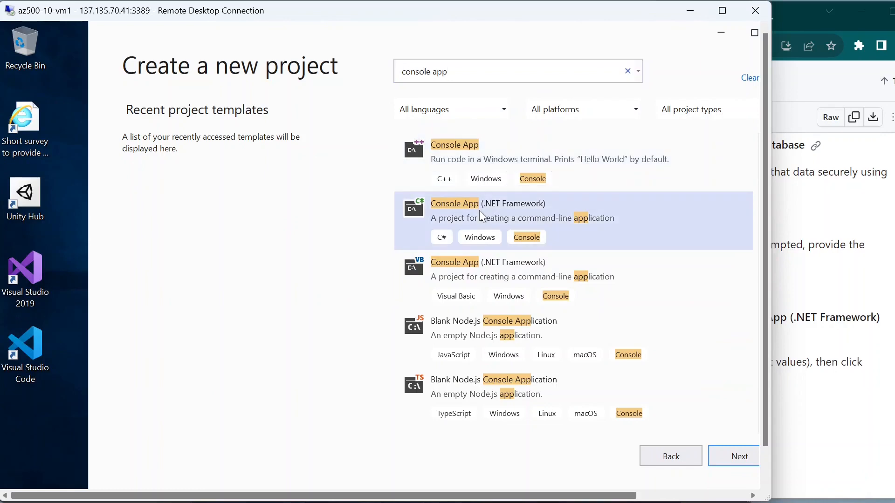
{"action": "left_click", "coordinate": [740, 461]}
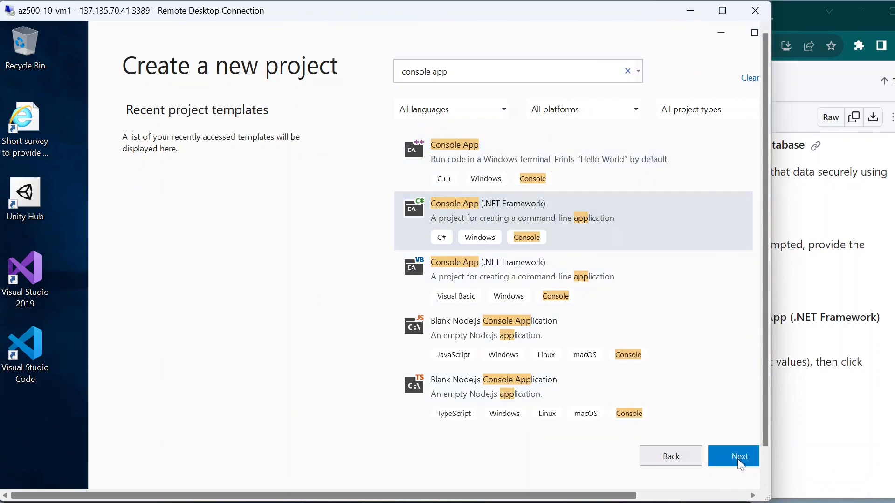
{"action": "left_click", "coordinate": [879, 310]}
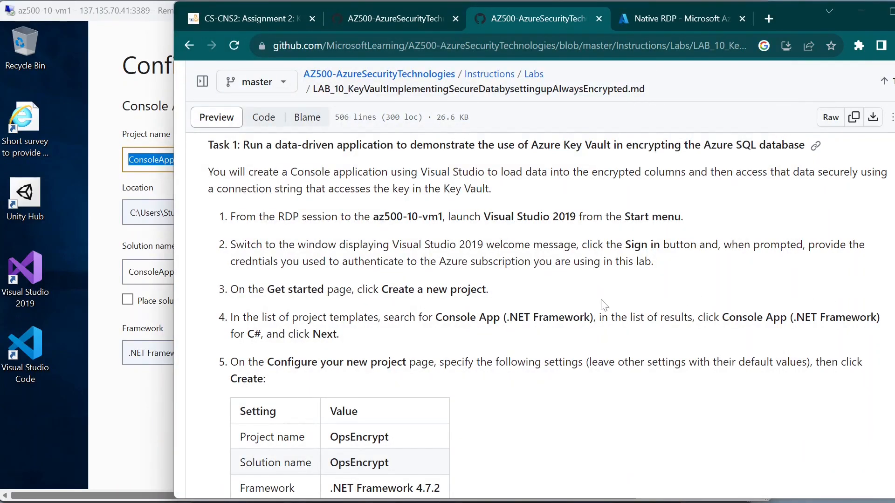
Step: Replace the default ConsoleApp1 project name with OpsEncrypt pasted from the lab
{"action": "scroll", "coordinate": [378, 350], "scroll_direction": "down", "scroll_amount": 1}
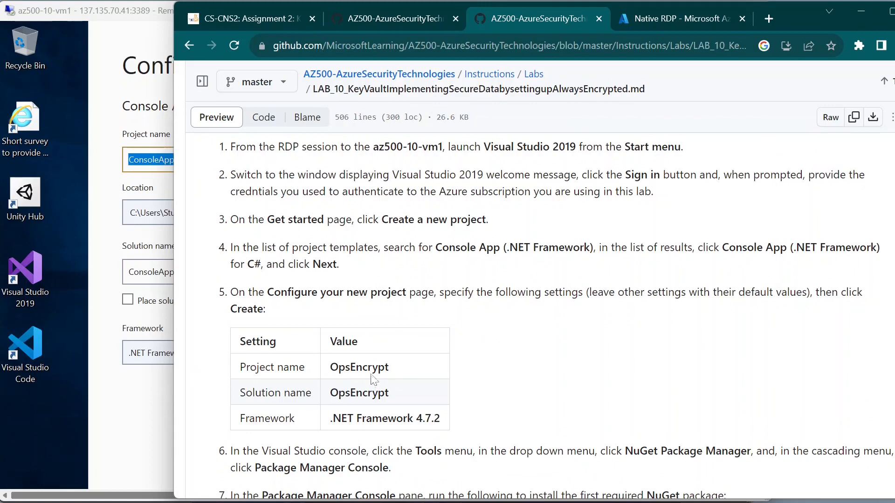
{"action": "left_click_drag", "start_coordinate": [389, 366], "coordinate": [345, 359]}
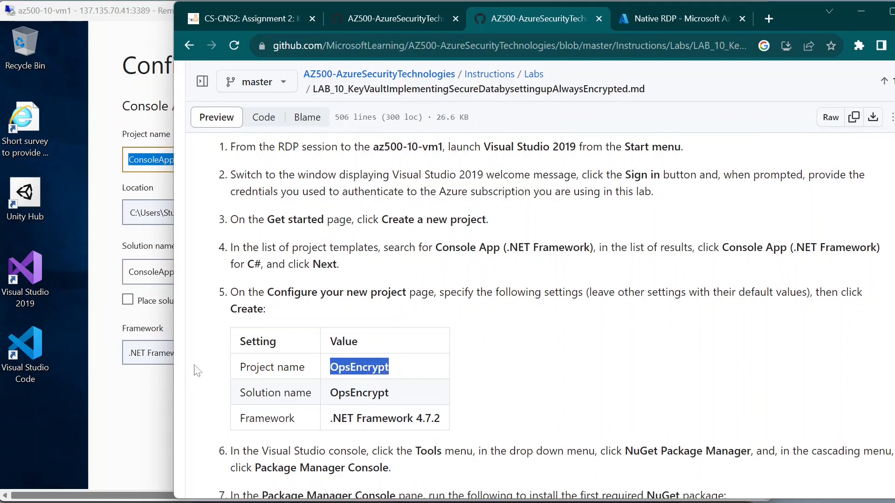
{"action": "left_click", "coordinate": [125, 410]}
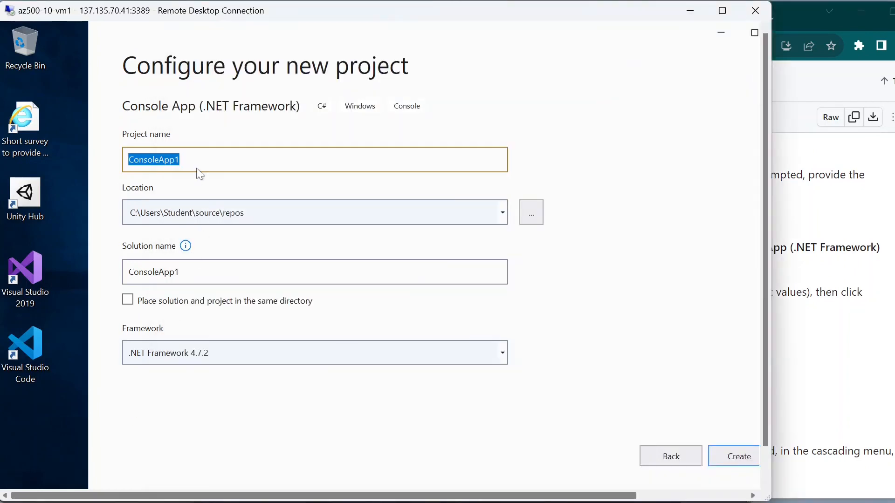
{"action": "key", "text": "BackSpace"}
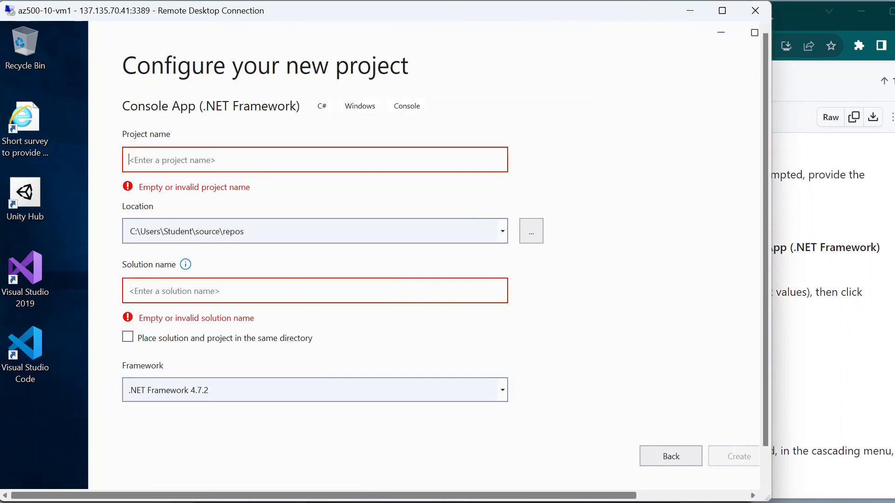
{"action": "type", "text": "OpsEncrypt"}
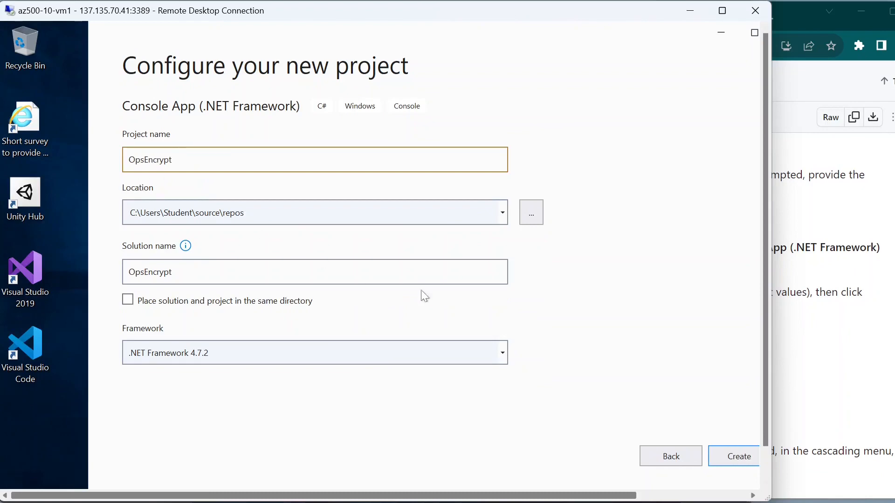
Step: Verify the solution name OpsEncrypt and .NET Framework 4.7.2 against the lab's settings table
{"action": "left_click", "coordinate": [894, 353]}
{"action": "scroll", "coordinate": [536, 317], "scroll_direction": "down", "scroll_amount": 2}
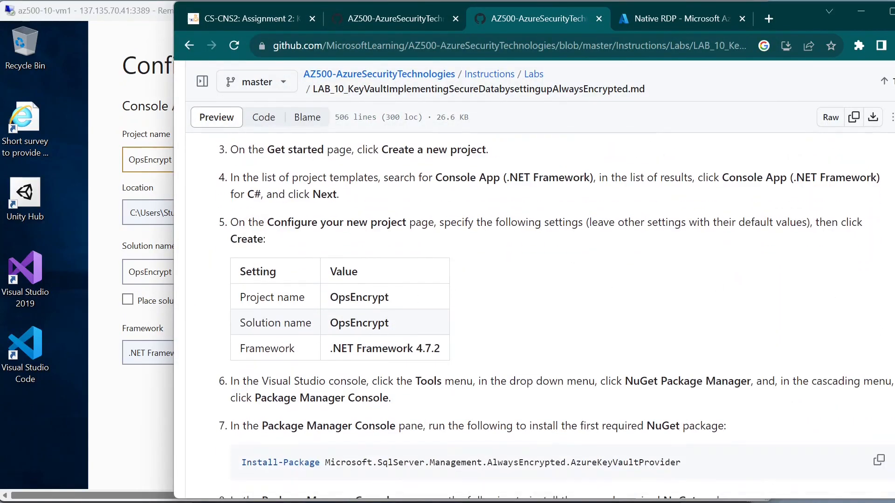
{"action": "left_click_drag", "start_coordinate": [338, 324], "coordinate": [401, 331]}
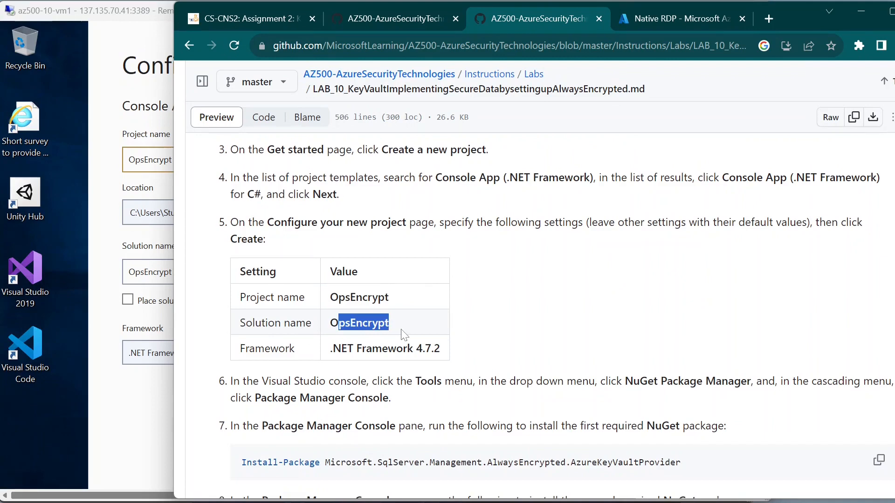
{"action": "left_click", "coordinate": [392, 321]}
{"action": "left_click", "coordinate": [110, 236]}
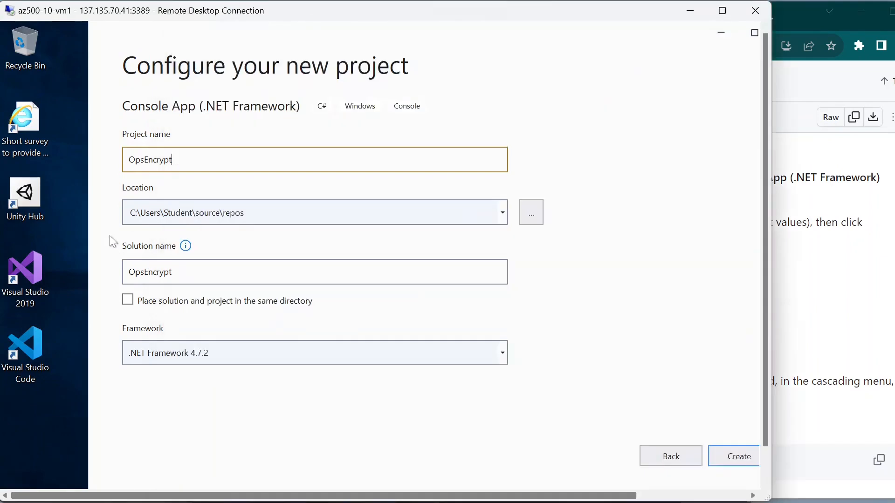
{"action": "left_click", "coordinate": [192, 282]}
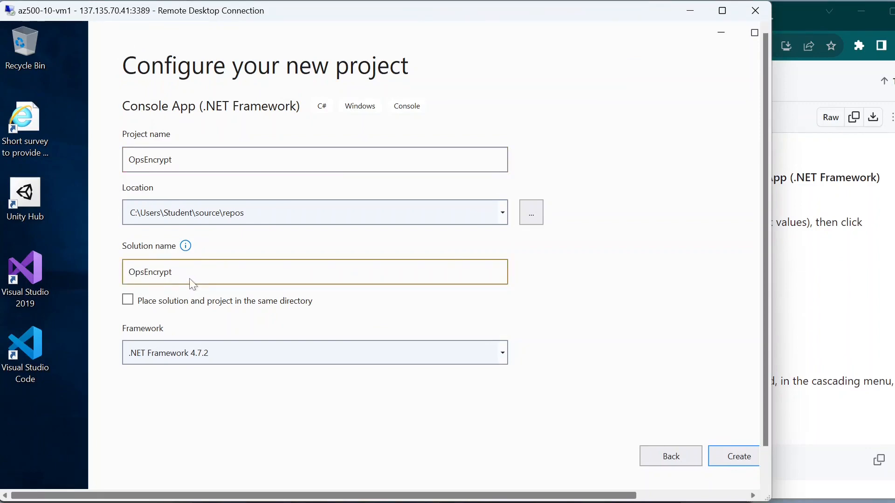
{"action": "left_click", "coordinate": [877, 340]}
{"action": "left_click", "coordinate": [876, 340]}
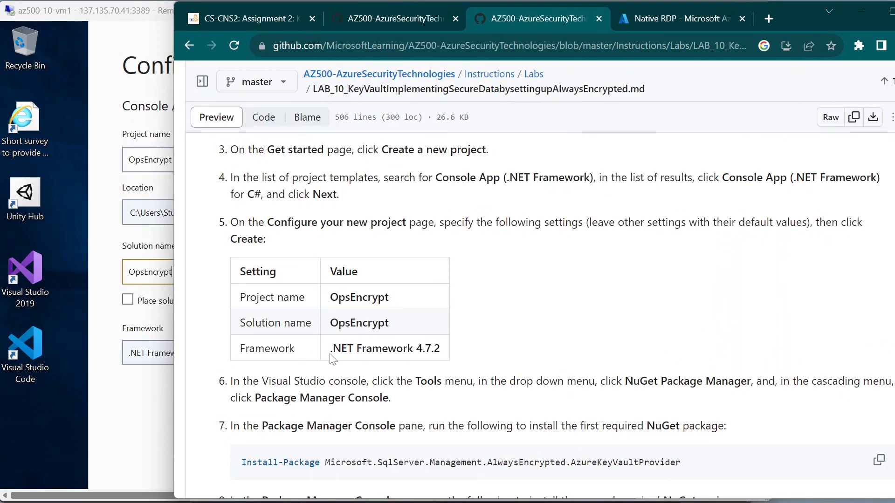
{"action": "left_click", "coordinate": [152, 415]}
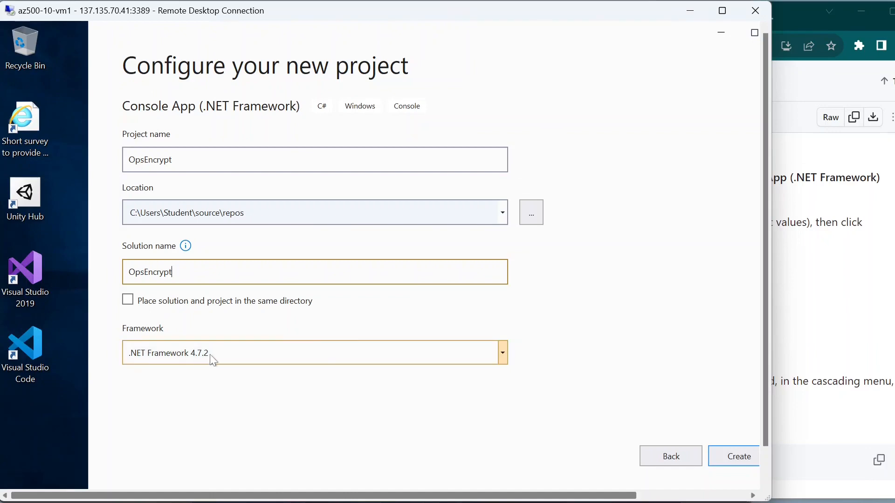
{"action": "left_click", "coordinate": [829, 317]}
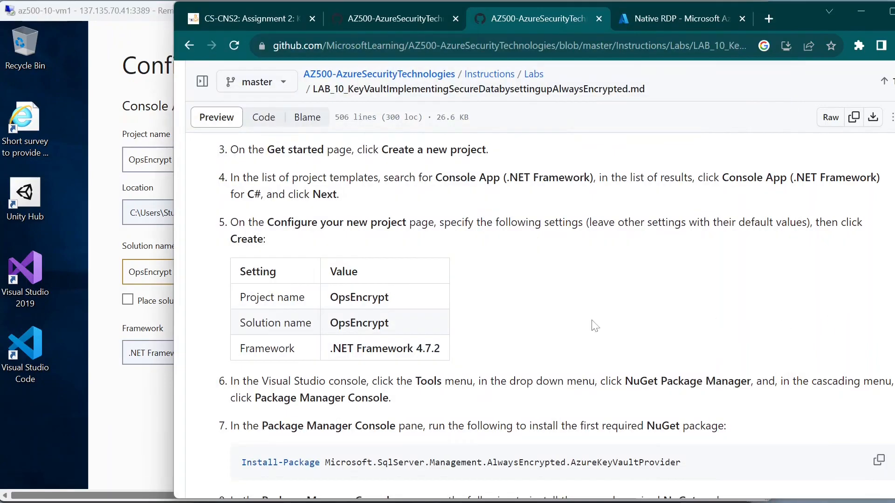
{"action": "scroll", "coordinate": [507, 353], "scroll_direction": "down", "scroll_amount": 2}
{"action": "left_click", "coordinate": [145, 410]}
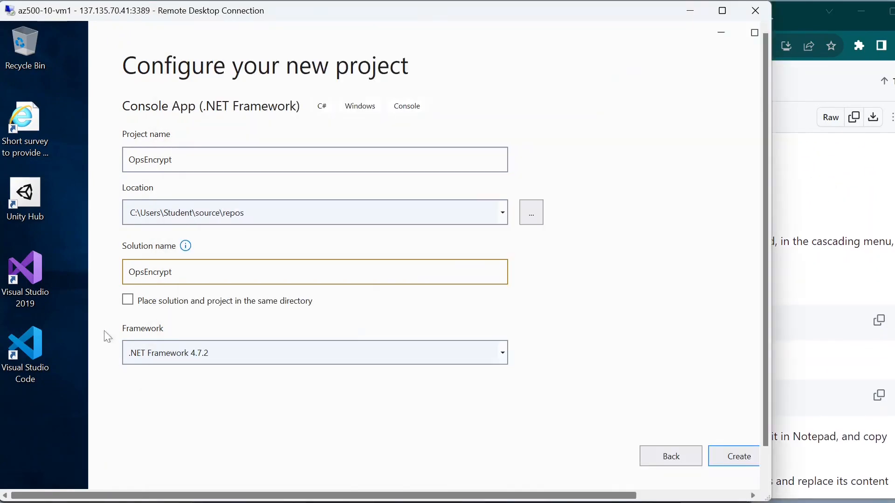
{"action": "left_click", "coordinate": [859, 352]}
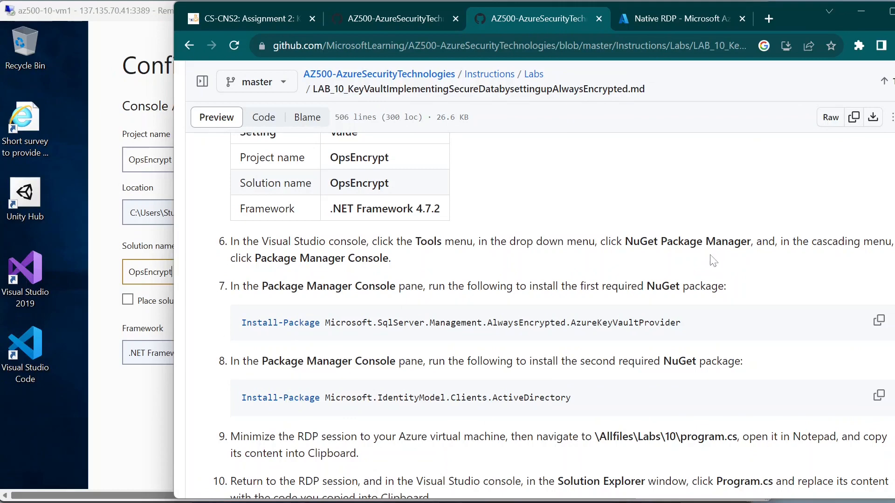
{"action": "left_click", "coordinate": [139, 396]}
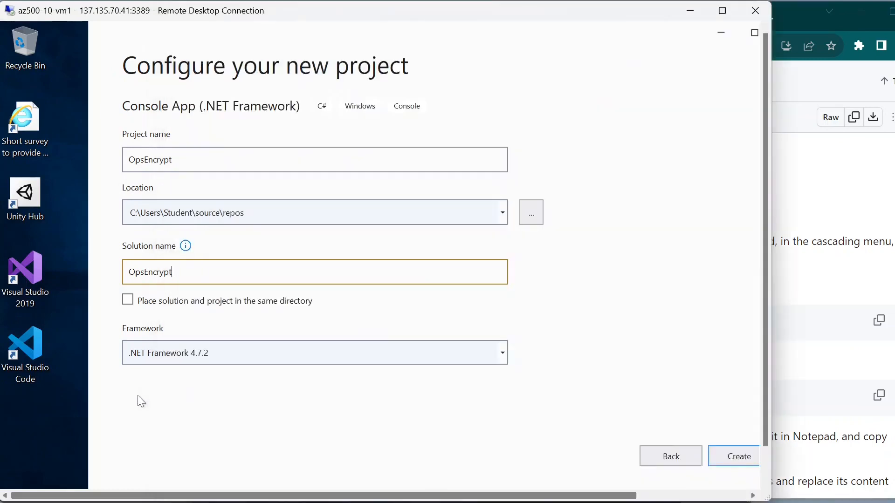
Step: Create the OpsEncrypt project and bring Visual Studio back with Program.cs open
{"action": "left_click", "coordinate": [728, 460]}
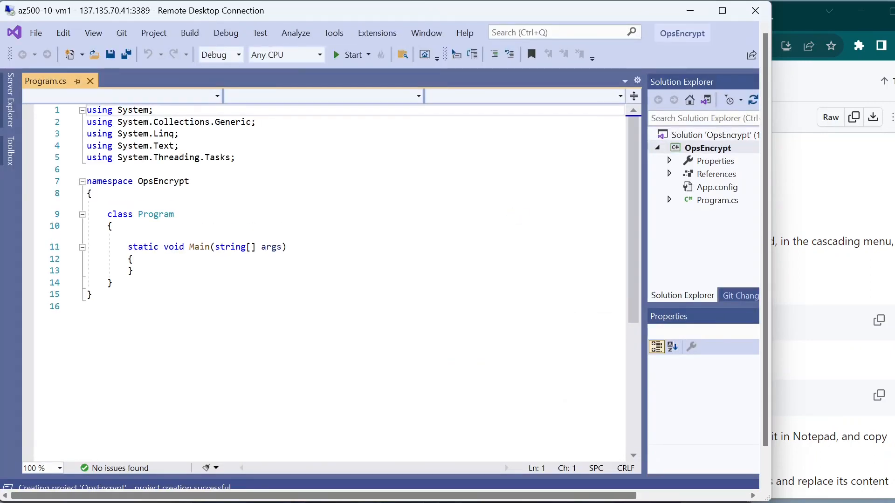
{"action": "left_click", "coordinate": [852, 211]}
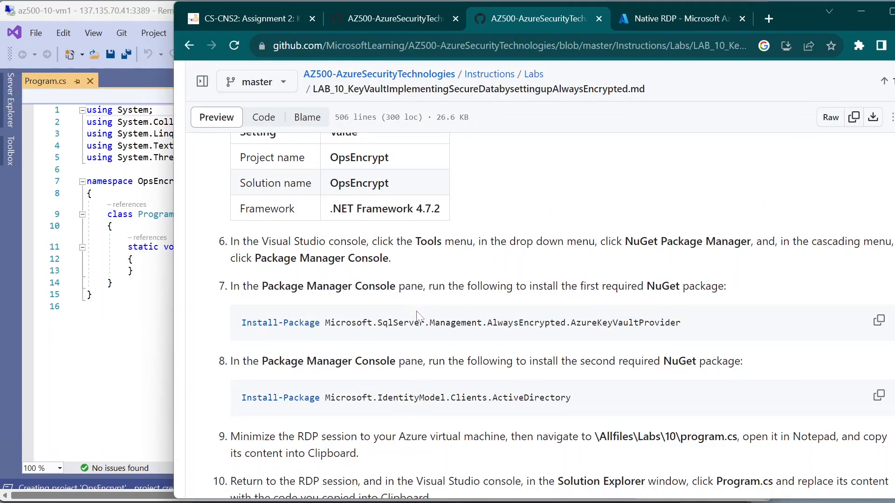
{"action": "left_click", "coordinate": [136, 373]}
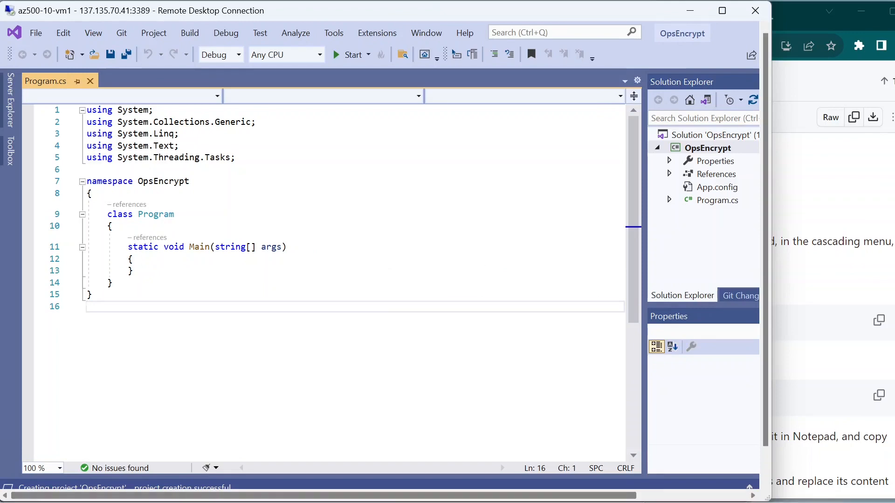
{"action": "left_click", "coordinate": [657, 498]}
{"action": "left_click", "coordinate": [739, 372]}
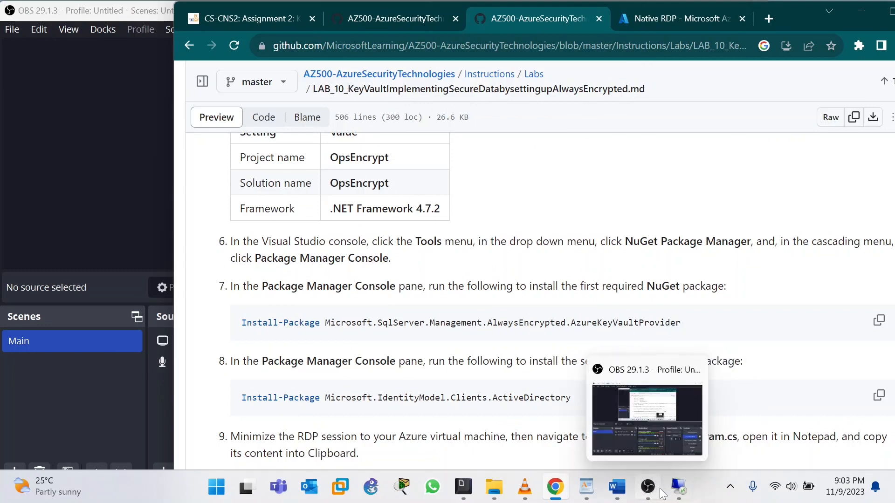
{"action": "left_click", "coordinate": [675, 492]}
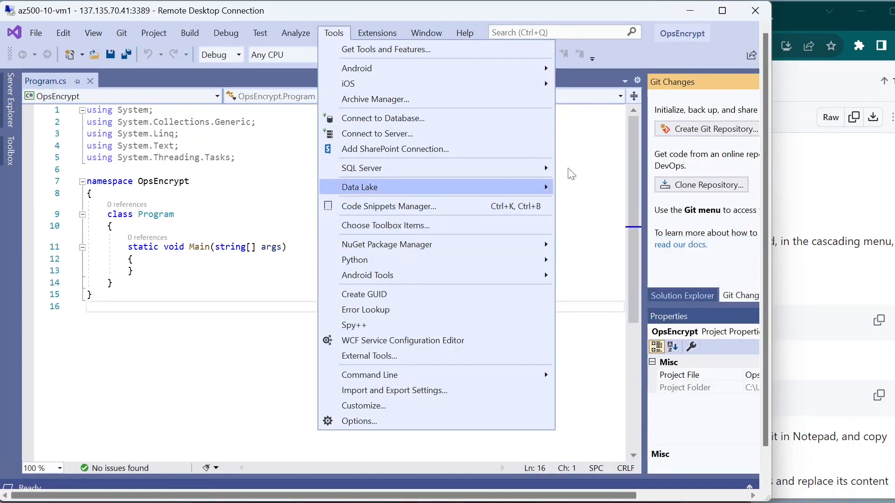
Step: Look up step 6's Tools > NuGet Package Manager menu path in the lab
{"action": "left_click", "coordinate": [234, 355]}
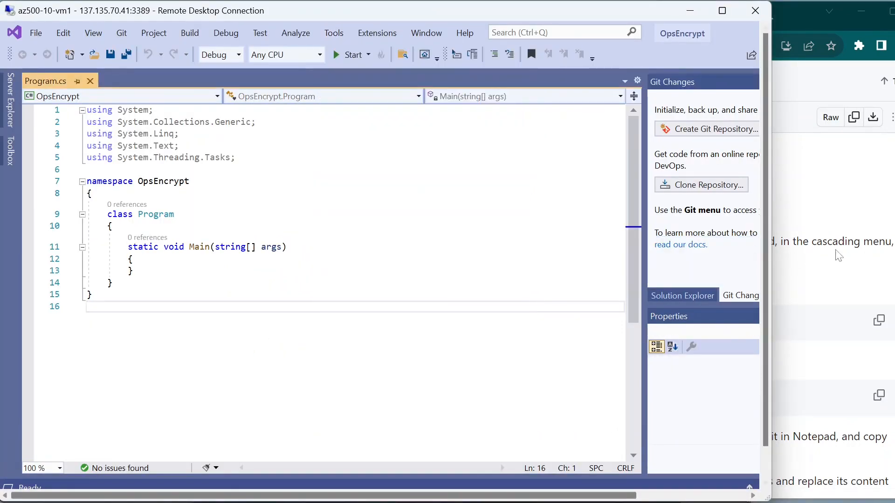
{"action": "left_click", "coordinate": [837, 252]}
{"action": "left_click_drag", "start_coordinate": [415, 242], "coordinate": [454, 241]}
{"action": "left_click_drag", "start_coordinate": [624, 242], "coordinate": [753, 241]}
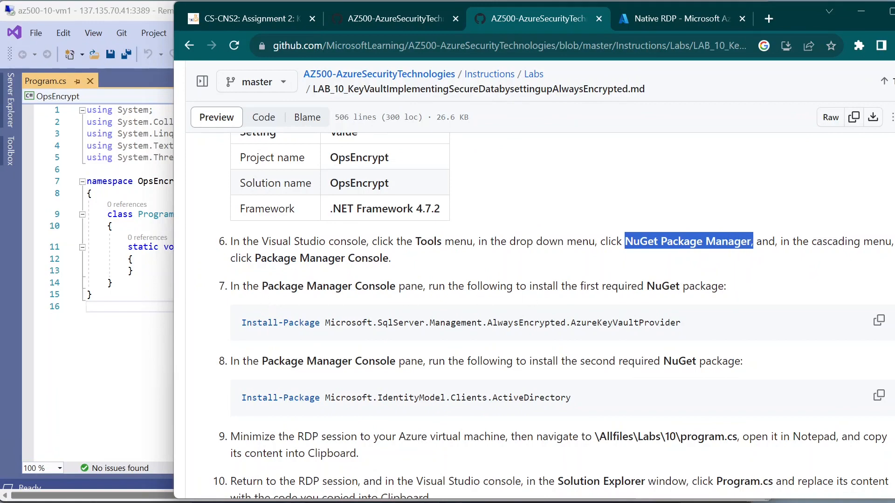
{"action": "left_click_drag", "start_coordinate": [261, 258], "coordinate": [300, 258]}
{"action": "left_click", "coordinate": [130, 334]}
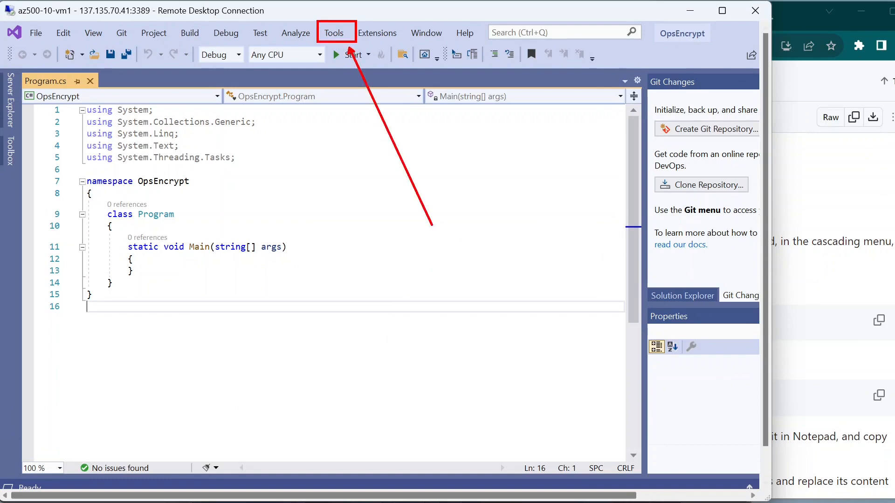
Step: Open the Package Manager Console from Tools > NuGet Package Manager
{"action": "left_click", "coordinate": [338, 32]}
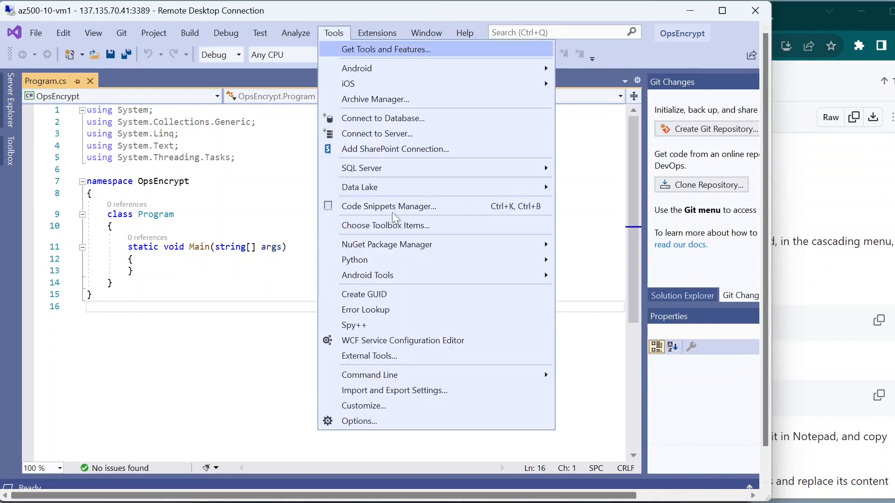
{"action": "mouse_move", "coordinate": [403, 273]}
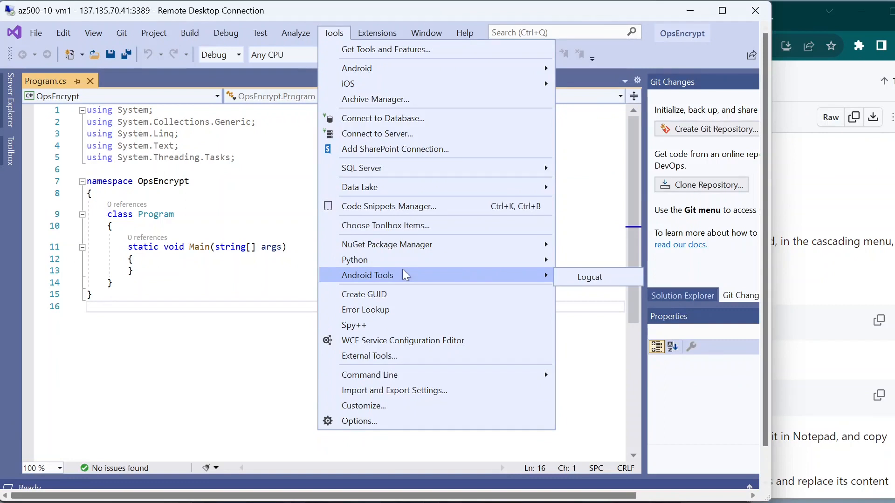
{"action": "mouse_move", "coordinate": [407, 241]}
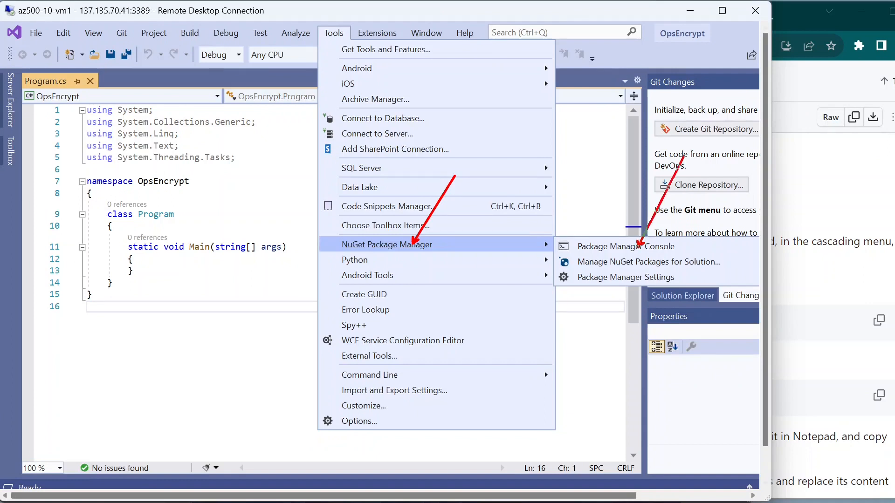
{"action": "left_click", "coordinate": [611, 250]}
{"action": "left_click", "coordinate": [793, 295]}
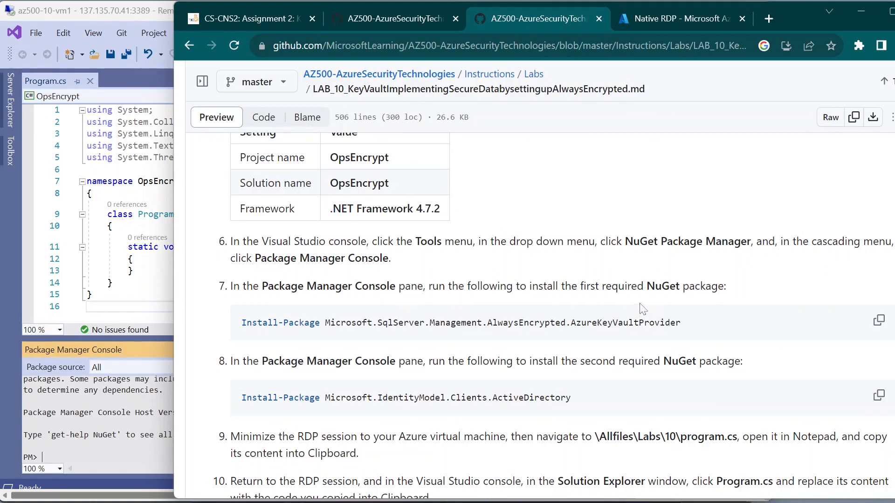
Step: Copy the first Install-Package command from the lab and focus the Package Manager Console
{"action": "left_click", "coordinate": [876, 327]}
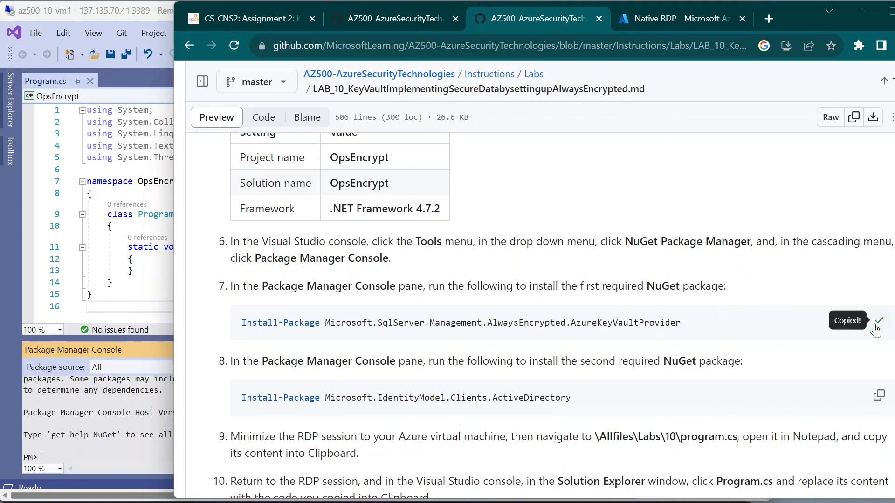
{"action": "left_click", "coordinate": [111, 406]}
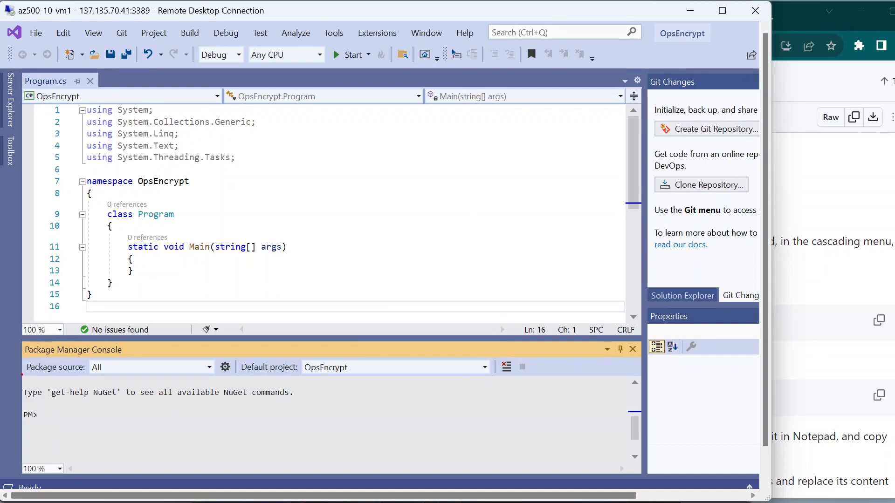
{"action": "left_click_drag", "start_coordinate": [21, 374], "coordinate": [635, 472]}
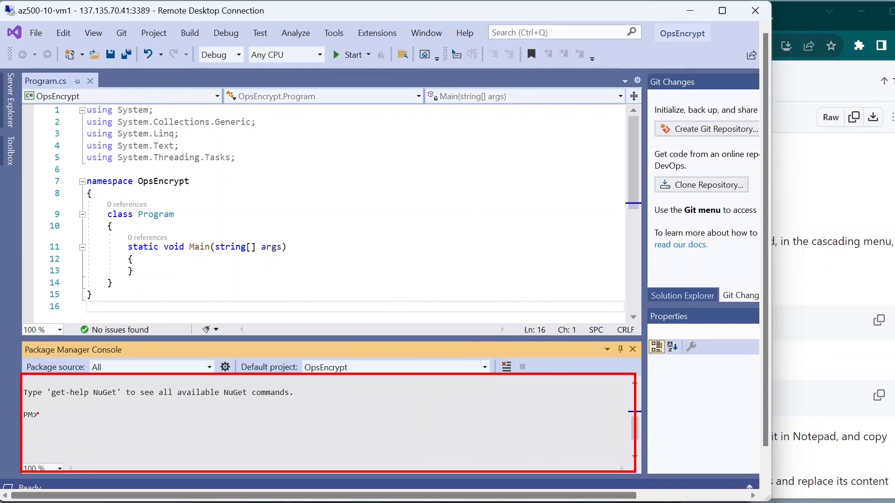
{"action": "left_click_drag", "start_coordinate": [42, 418], "coordinate": [146, 363]}
{"action": "key", "text": "Escape"}
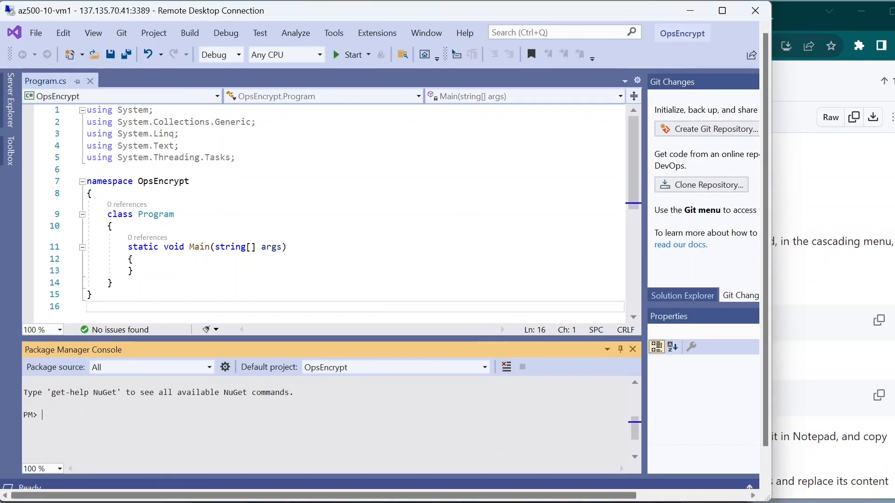
{"action": "left_click", "coordinate": [824, 349]}
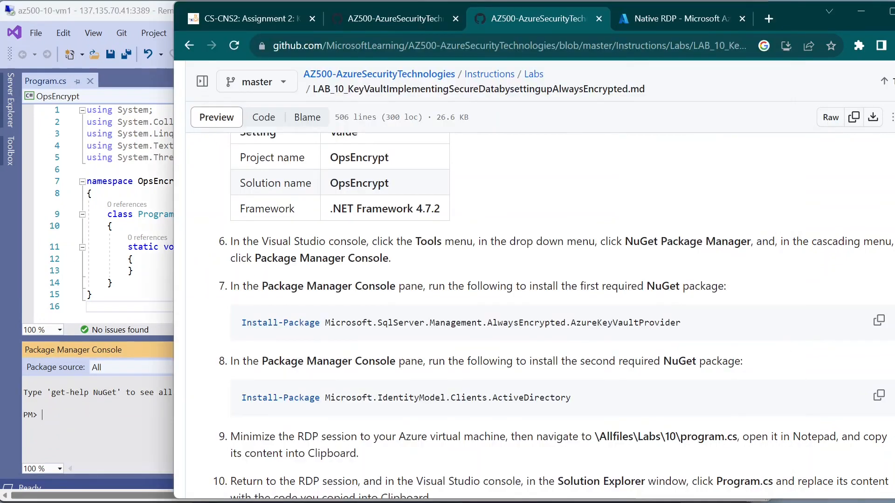
{"action": "left_click", "coordinate": [130, 417]}
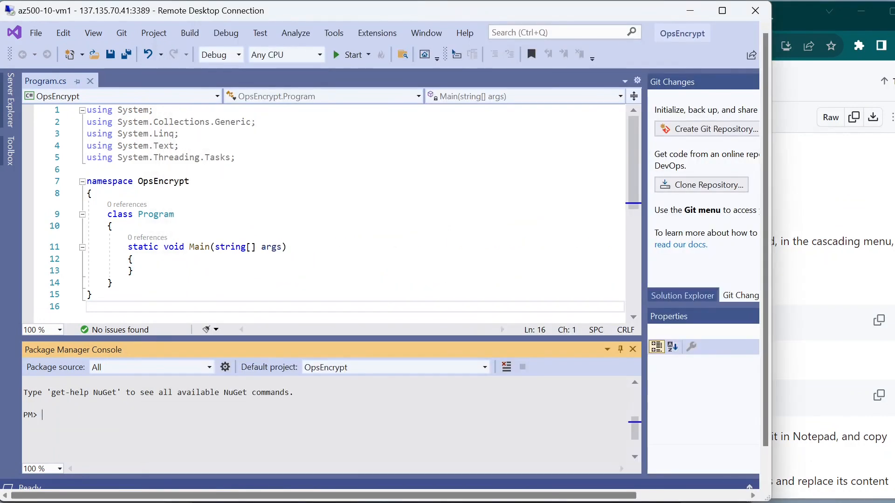
Step: Paste and run the AzureKeyVaultProvider 2.4.0 install command, confirming it installed successfully
{"action": "key", "text": "ctrl+v"}
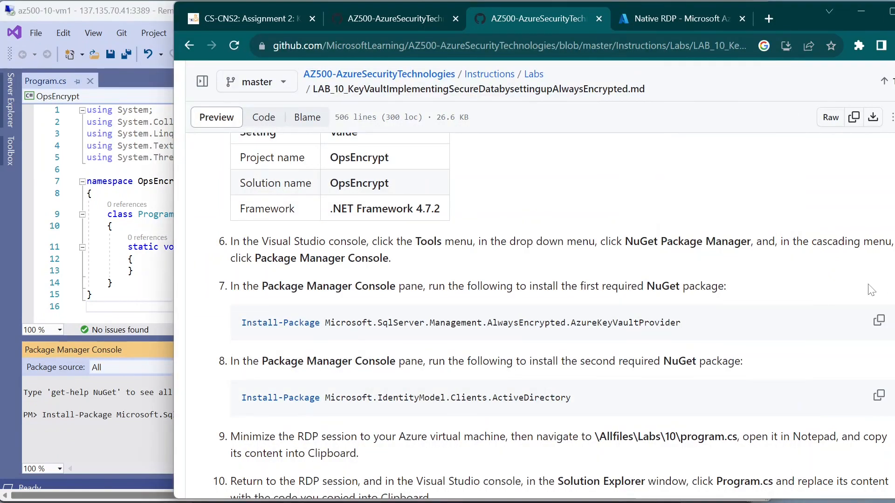
{"action": "left_click", "coordinate": [871, 288]}
{"action": "left_click", "coordinate": [50, 393]}
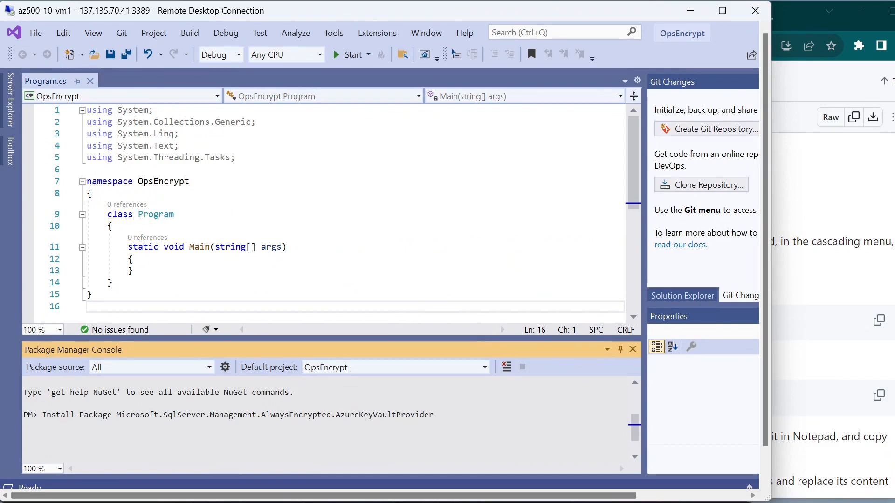
{"action": "key", "text": "Return"}
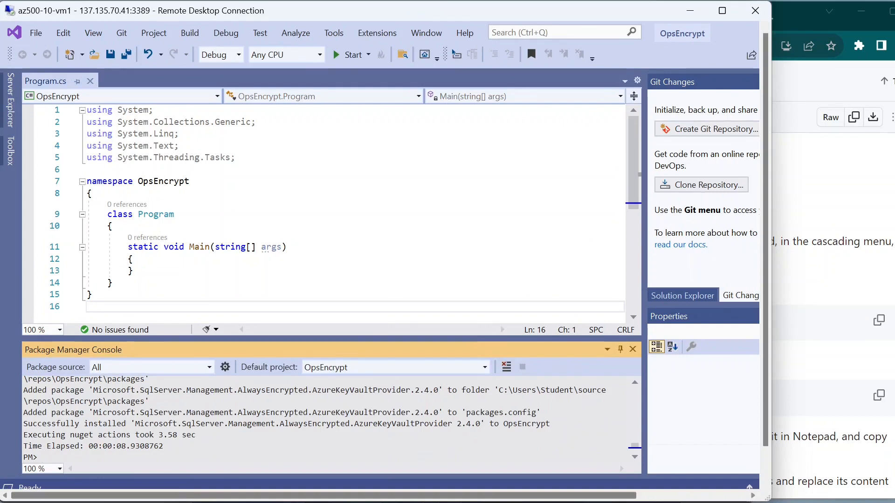
{"action": "left_click_drag", "start_coordinate": [23, 424], "coordinate": [420, 413]}
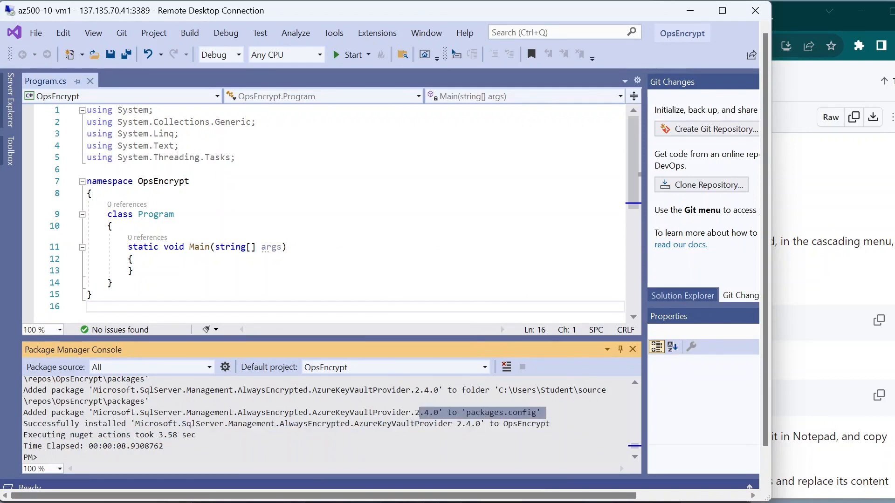
{"action": "scroll", "coordinate": [329, 419], "scroll_direction": "down", "scroll_amount": 2}
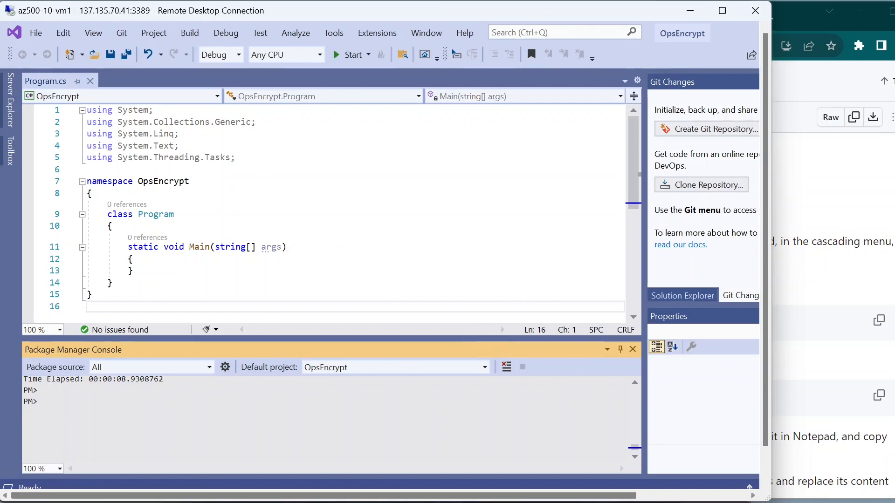
{"action": "left_click", "coordinate": [774, 252]}
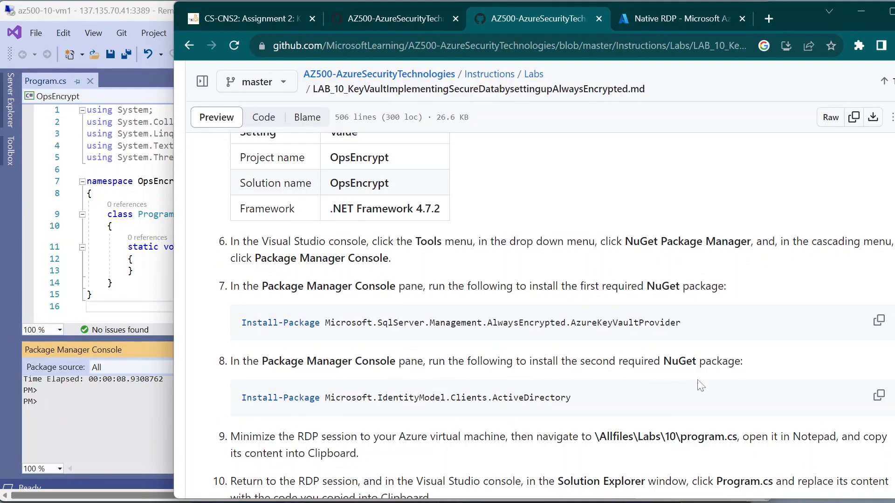
Step: Run the Install-Package command for Microsoft.IdentityModel.Clients.ActiveDirectory 5.3.0 and check the success message
{"action": "left_click", "coordinate": [879, 396]}
{"action": "left_click", "coordinate": [85, 427]}
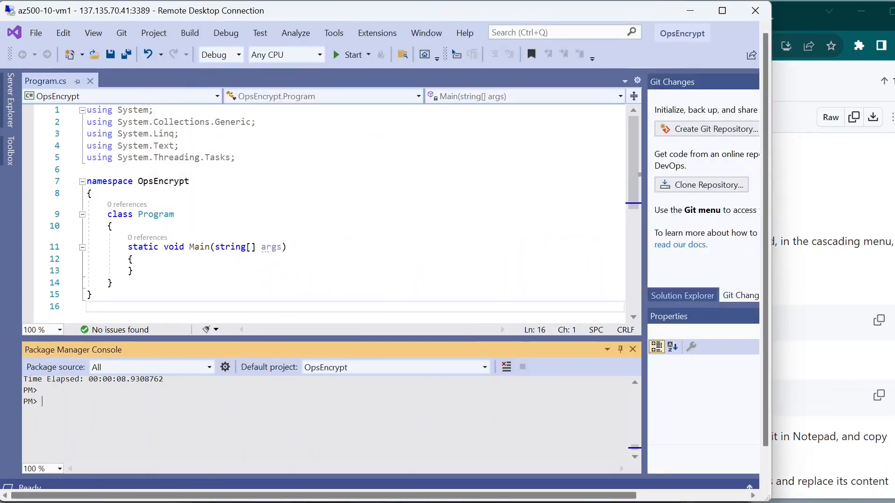
{"action": "key", "text": "ctrl+v"}
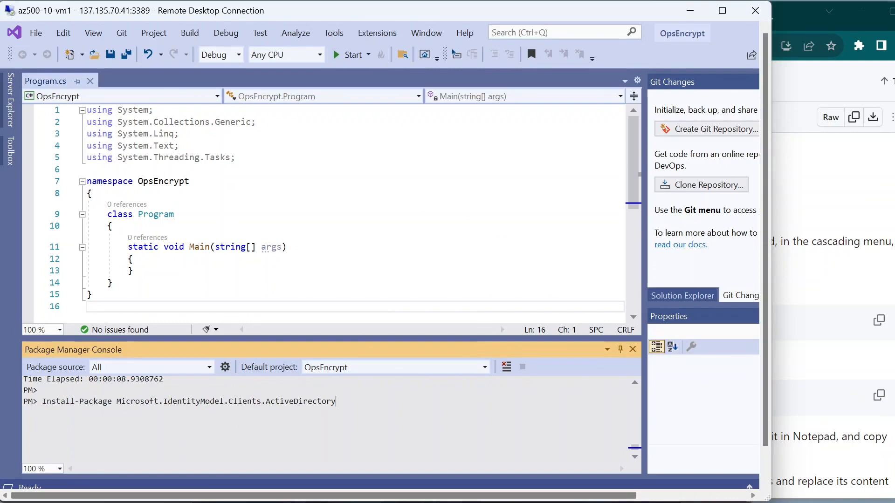
{"action": "key", "text": "Return"}
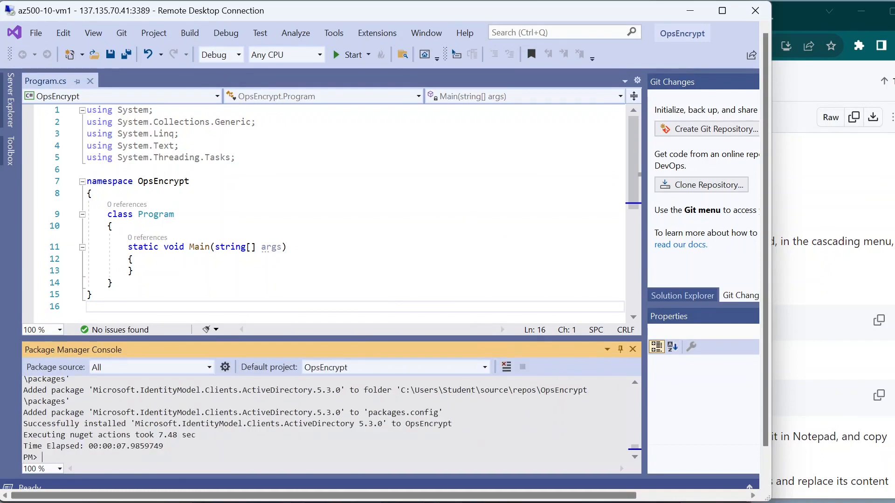
{"action": "left_click_drag", "start_coordinate": [24, 424], "coordinate": [139, 424]}
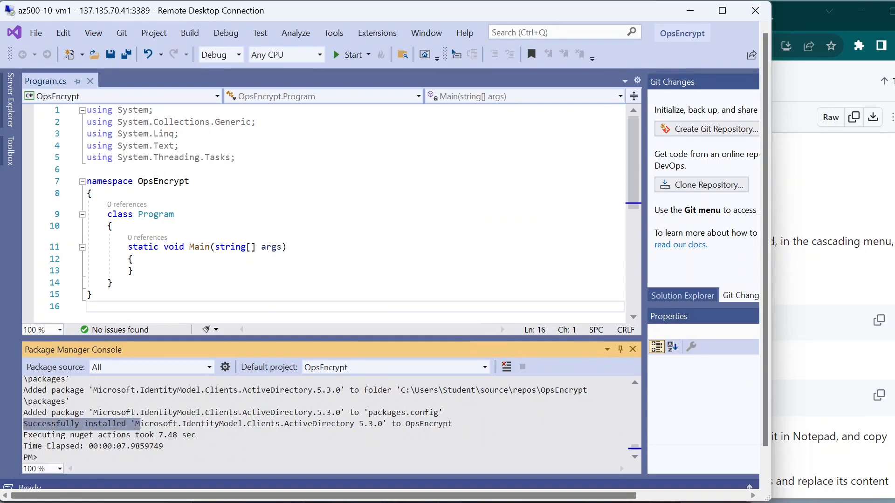
{"action": "left_click", "coordinate": [196, 435]}
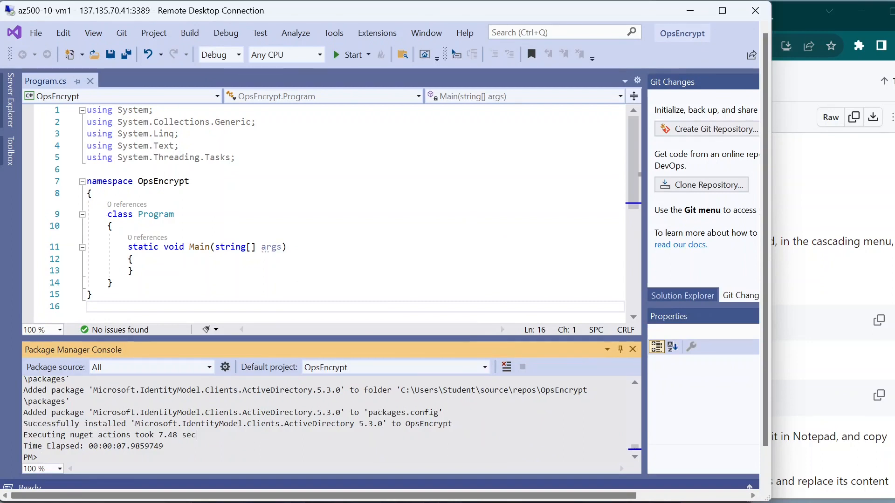
{"action": "left_click_drag", "start_coordinate": [135, 423], "coordinate": [369, 424]}
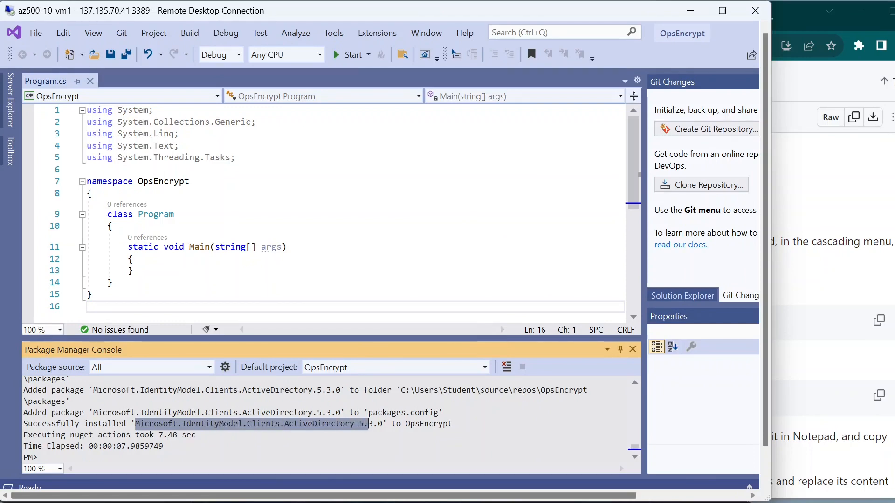
{"action": "left_click", "coordinate": [818, 372]}
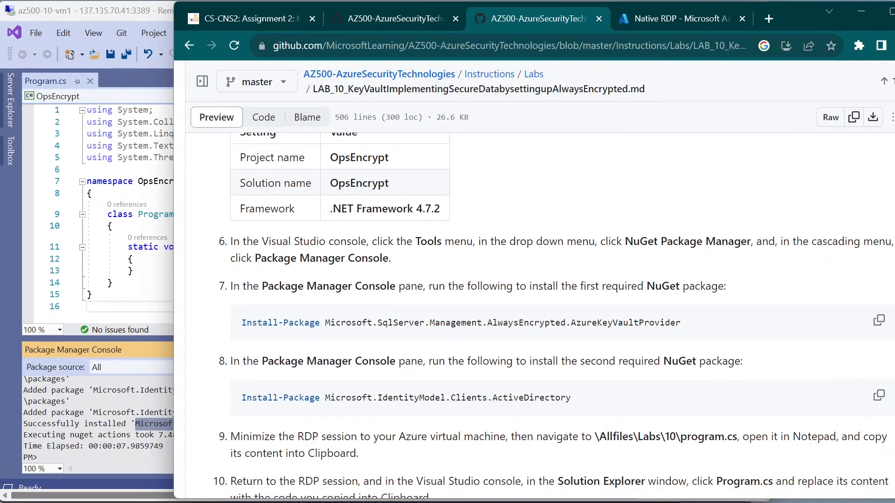
Step: Open the program.cs source file from the Labs/10 folder of the lab repository
{"action": "scroll", "coordinate": [556, 314], "scroll_direction": "down", "scroll_amount": 3}
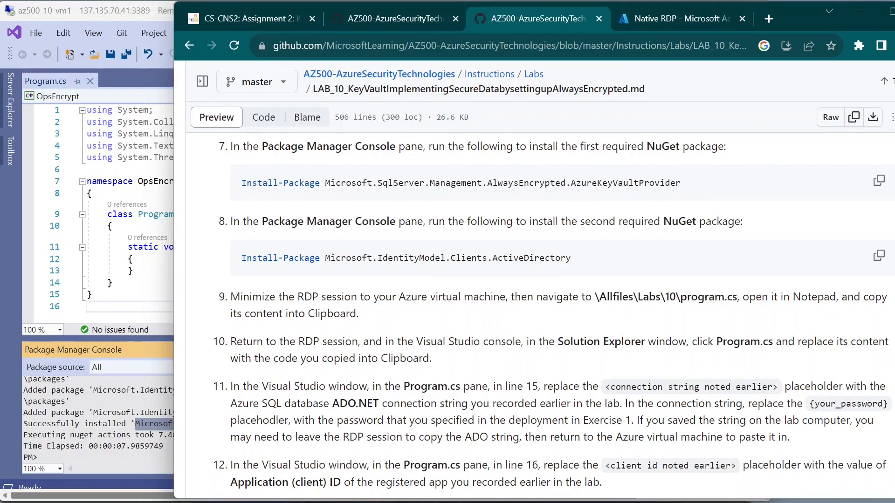
{"action": "mouse_move", "coordinate": [412, 498]}
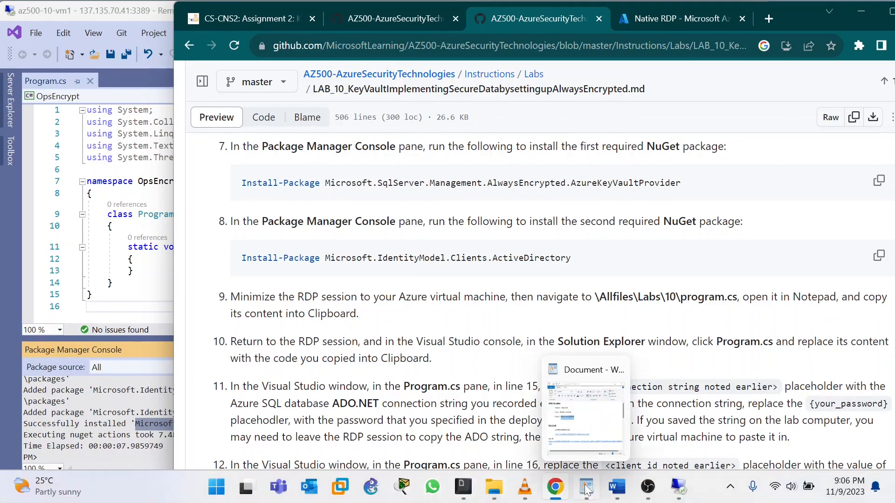
{"action": "left_click", "coordinate": [564, 491]}
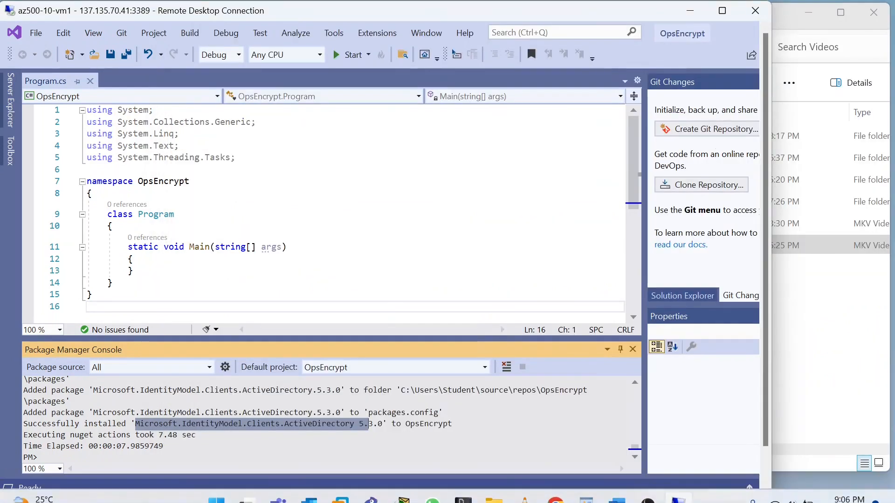
{"action": "left_click", "coordinate": [555, 495]}
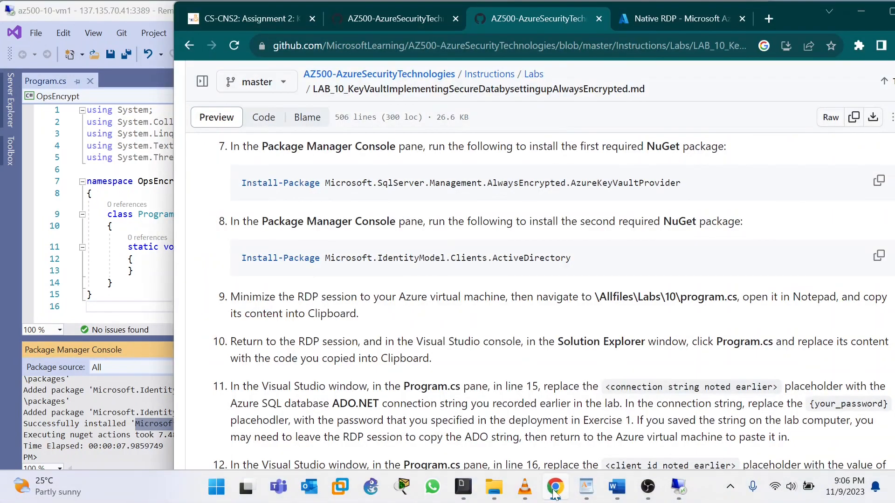
{"action": "left_click", "coordinate": [366, 15]}
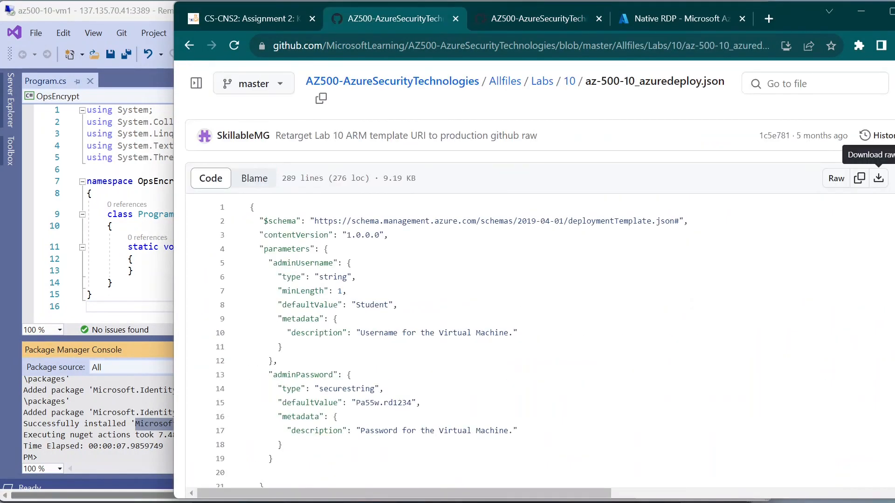
{"action": "left_click", "coordinate": [571, 83]}
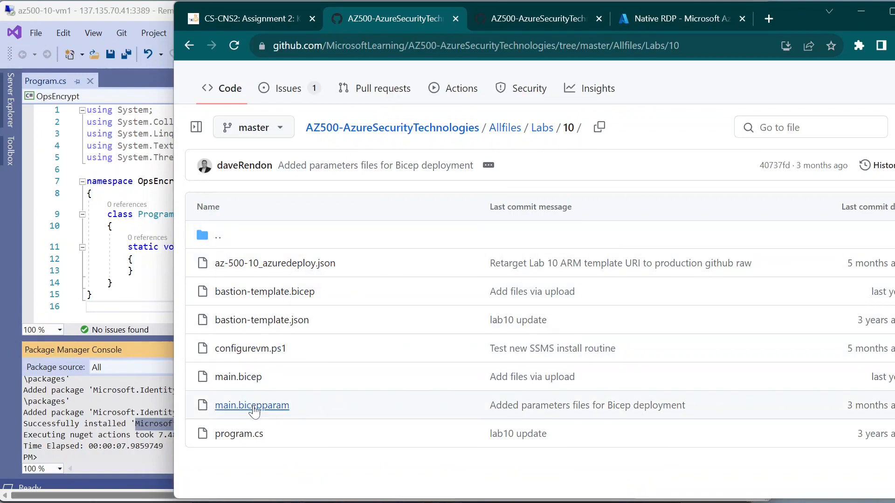
{"action": "left_click", "coordinate": [246, 436]}
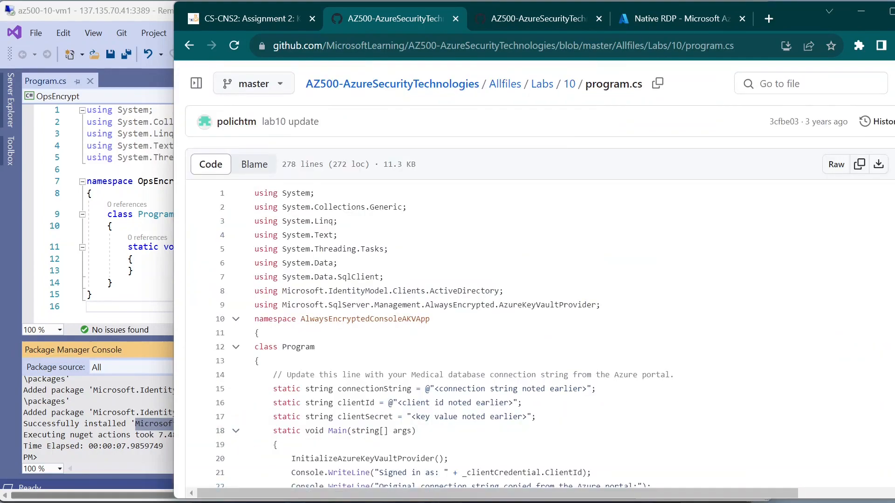
Step: Copy the entire raw program.cs source and return to the Lab 10 instructions
{"action": "scroll", "coordinate": [540, 308], "scroll_direction": "down", "scroll_amount": 20}
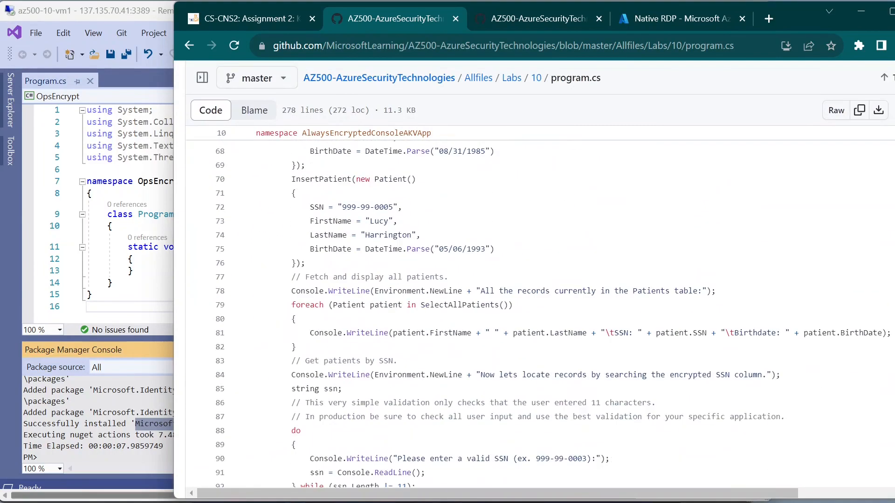
{"action": "scroll", "coordinate": [539, 308], "scroll_direction": "down", "scroll_amount": 20}
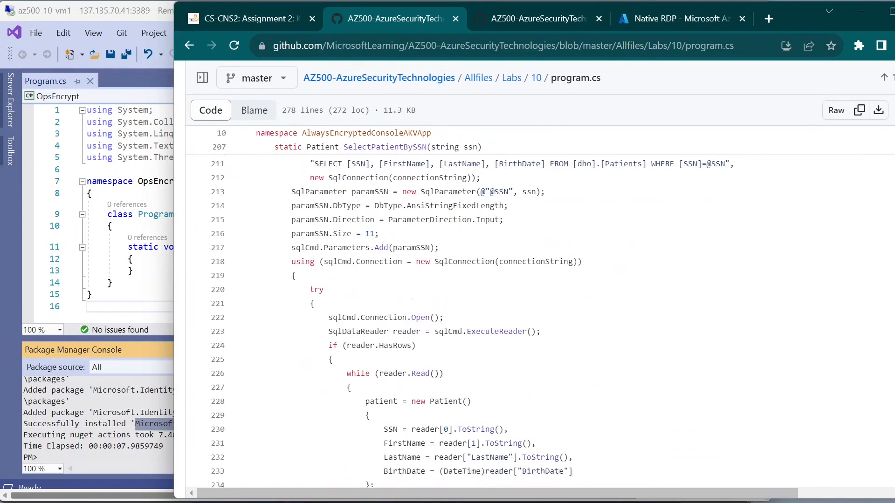
{"action": "scroll", "coordinate": [540, 307], "scroll_direction": "up", "scroll_amount": 13}
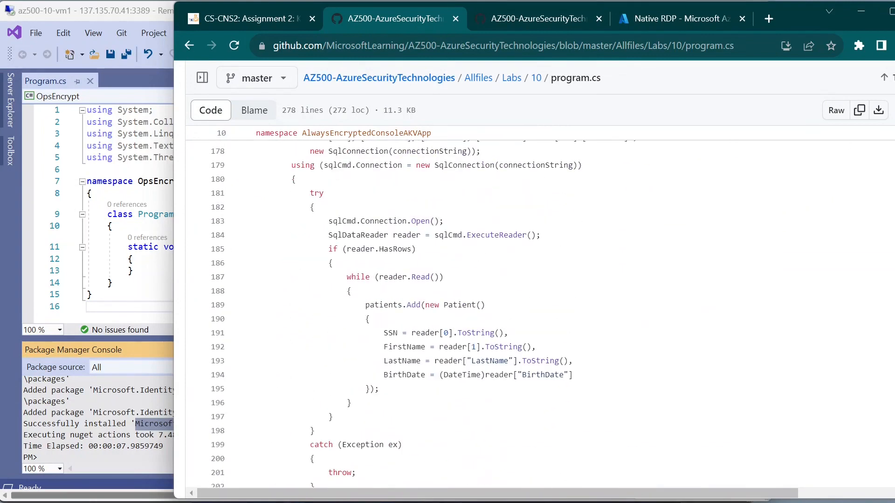
{"action": "left_click", "coordinate": [860, 114]}
{"action": "mouse_move", "coordinate": [640, 501]}
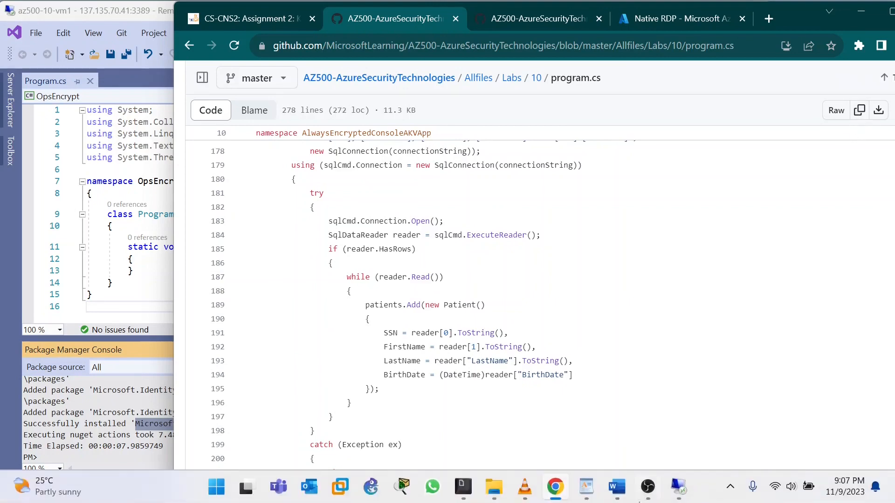
{"action": "left_click", "coordinate": [655, 14]}
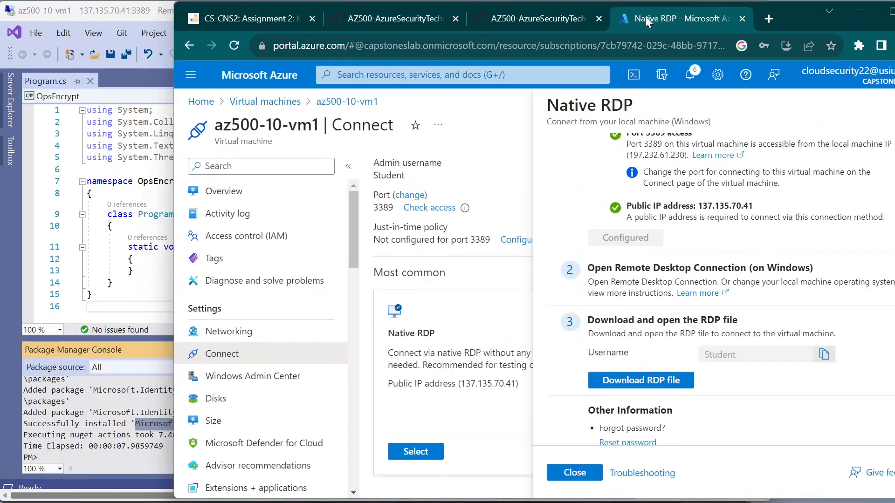
{"action": "left_click", "coordinate": [564, 15]}
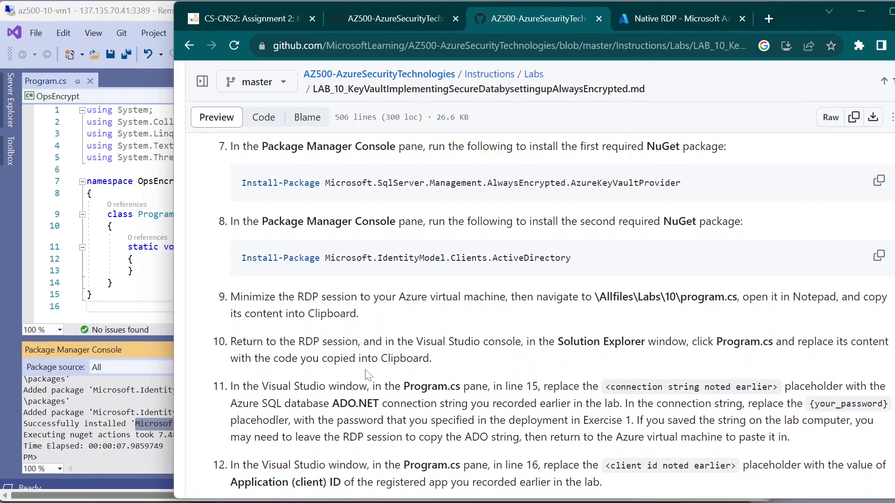
Step: Copy the whole raw program.cs file from the lab repository on GitHub
{"action": "left_click", "coordinate": [116, 12]}
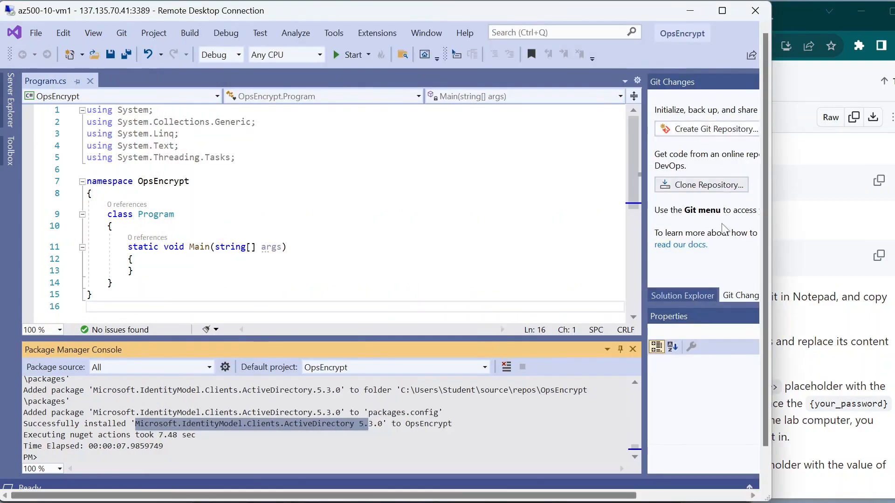
{"action": "mouse_move", "coordinate": [653, 501]}
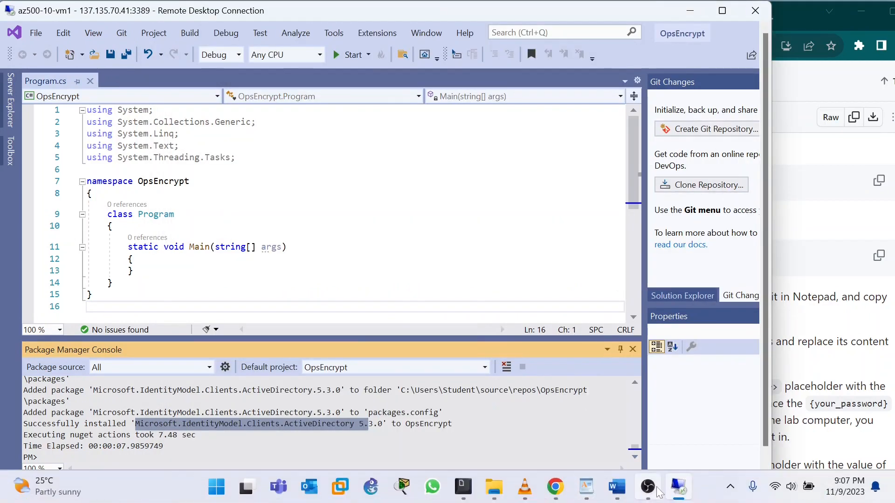
{"action": "left_click", "coordinate": [555, 487]}
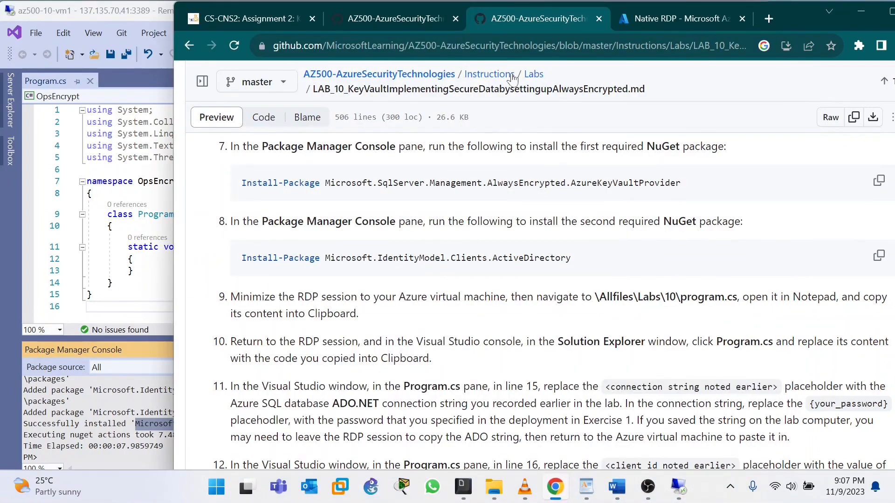
{"action": "left_click", "coordinate": [407, 14]}
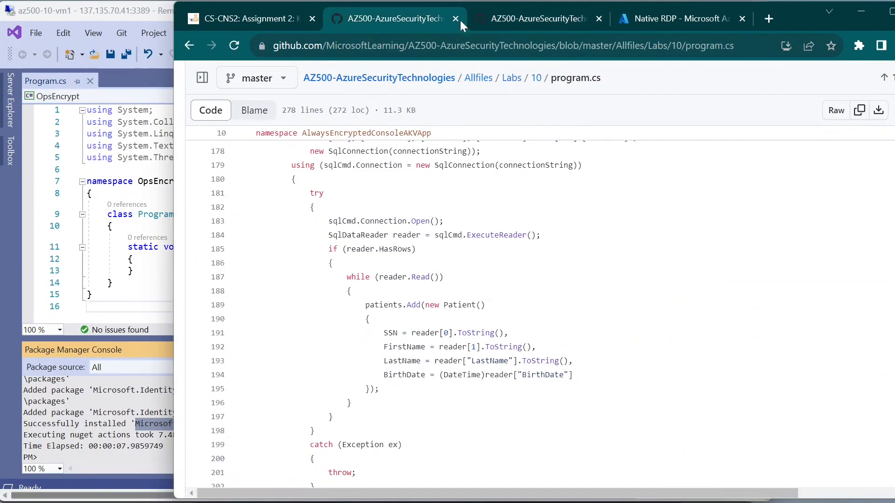
{"action": "left_click", "coordinate": [862, 116]}
{"action": "left_click_drag", "start_coordinate": [860, 126], "coordinate": [864, 249]}
{"action": "scroll", "coordinate": [858, 229], "scroll_direction": "up", "scroll_amount": 20}
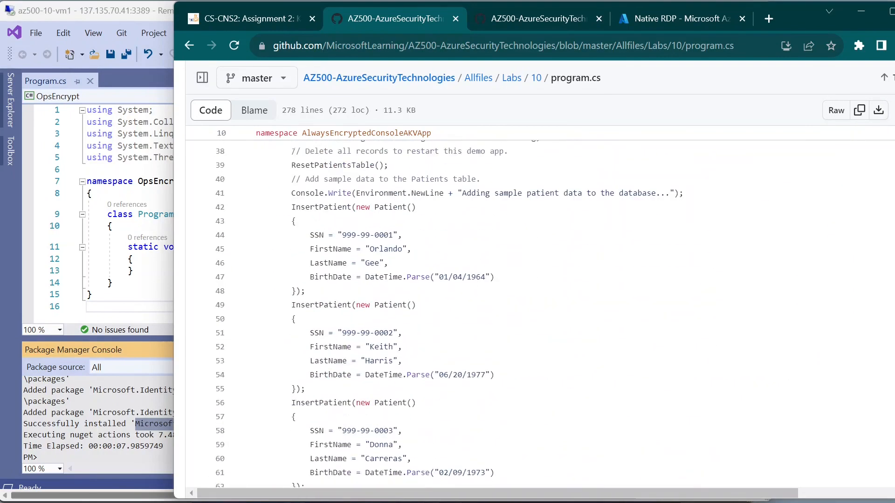
Step: Go back to the LAB_10 instructions page, then bring the remote Visual Studio session forward
{"action": "key", "text": "alt+Tab"}
{"action": "key", "text": "alt+Tab"}
{"action": "left_click", "coordinate": [510, 20]}
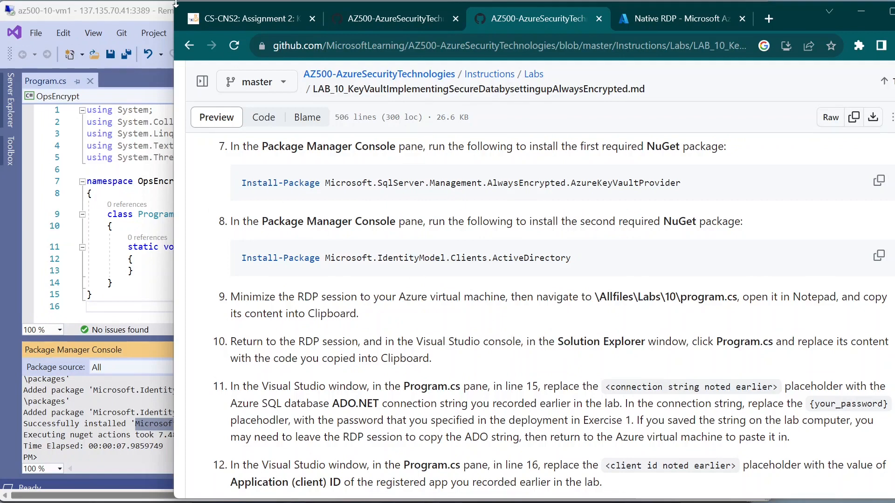
{"action": "left_click", "coordinate": [148, 12]}
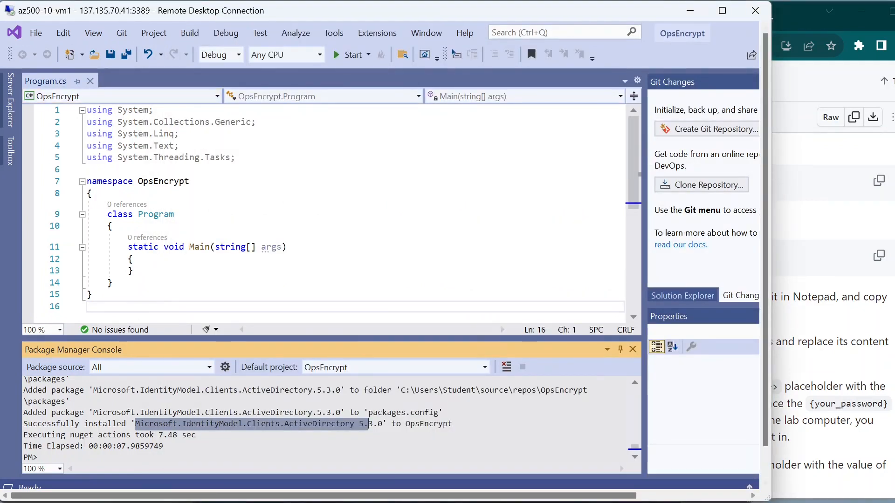
{"action": "scroll", "coordinate": [327, 205], "scroll_direction": "down", "scroll_amount": 2}
{"action": "scroll", "coordinate": [327, 205], "scroll_direction": "up", "scroll_amount": 2}
Step: Show the OpsEncrypt project files and compare Program.cs with the lab instructions
{"action": "left_click", "coordinate": [695, 298]}
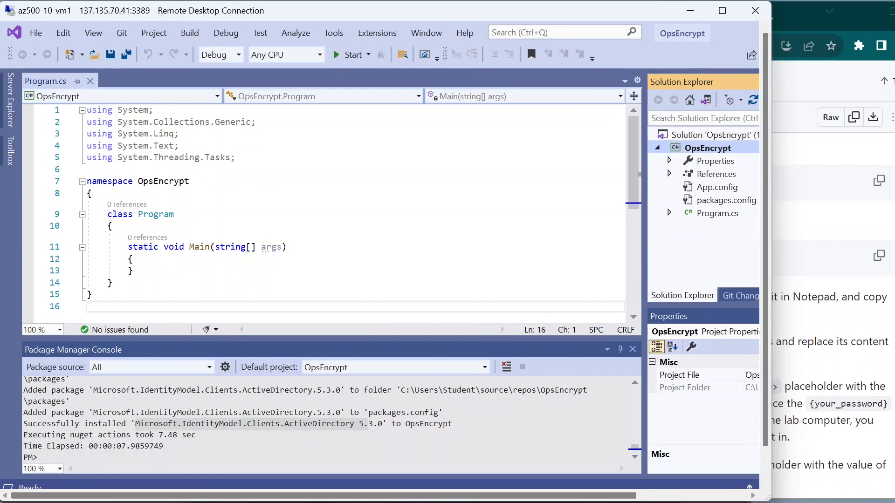
{"action": "scroll", "coordinate": [326, 205], "scroll_direction": "down", "scroll_amount": 5}
{"action": "scroll", "coordinate": [327, 205], "scroll_direction": "up", "scroll_amount": 5}
{"action": "key", "text": "shift+Up"}
{"action": "key", "text": "shift+Up"}
{"action": "key", "text": "shift+Up"}
{"action": "key", "text": "shift+Up"}
{"action": "key", "text": "shift+Up"}
{"action": "key", "text": "shift+Up"}
{"action": "key", "text": "shift+Up"}
{"action": "key", "text": "shift+Up"}
{"action": "key", "text": "shift+Up"}
{"action": "key", "text": "shift+Up"}
{"action": "key", "text": "shift+Up"}
{"action": "key", "text": "shift+Up"}
{"action": "key", "text": "shift+Up"}
{"action": "key", "text": "shift+Up"}
{"action": "key", "text": "shift+Up"}
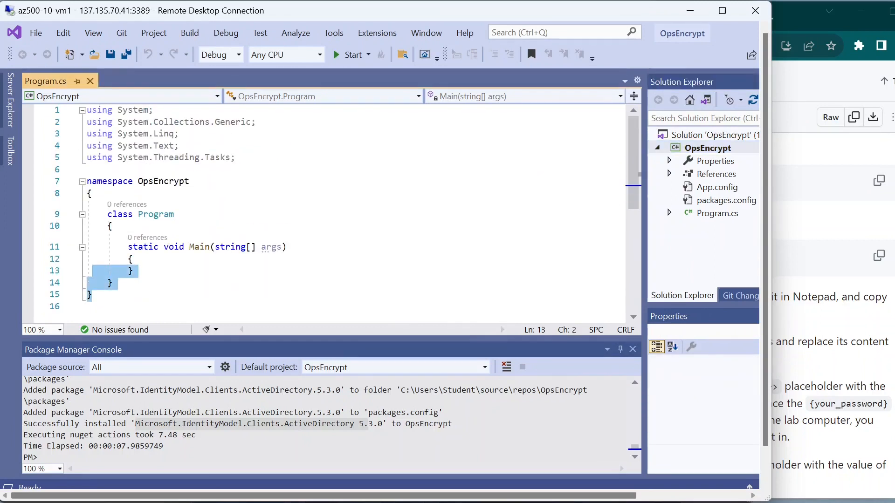
{"action": "left_click", "coordinate": [262, 247]}
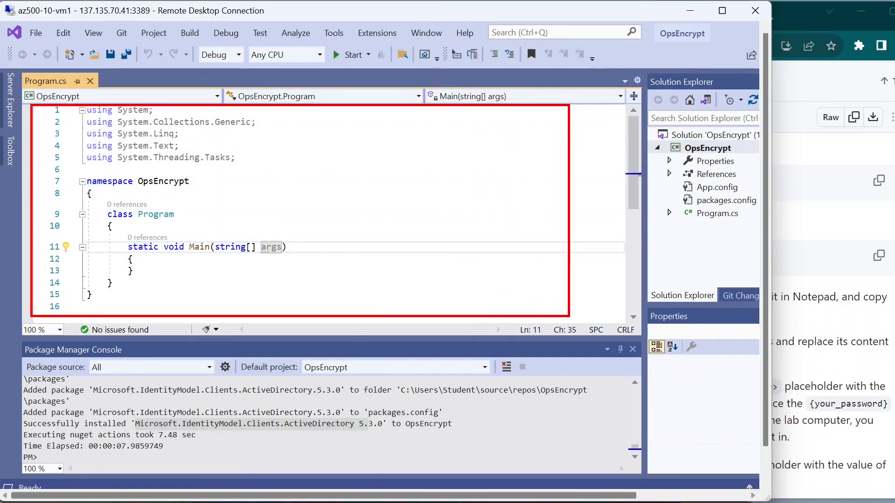
{"action": "left_click", "coordinate": [849, 312]}
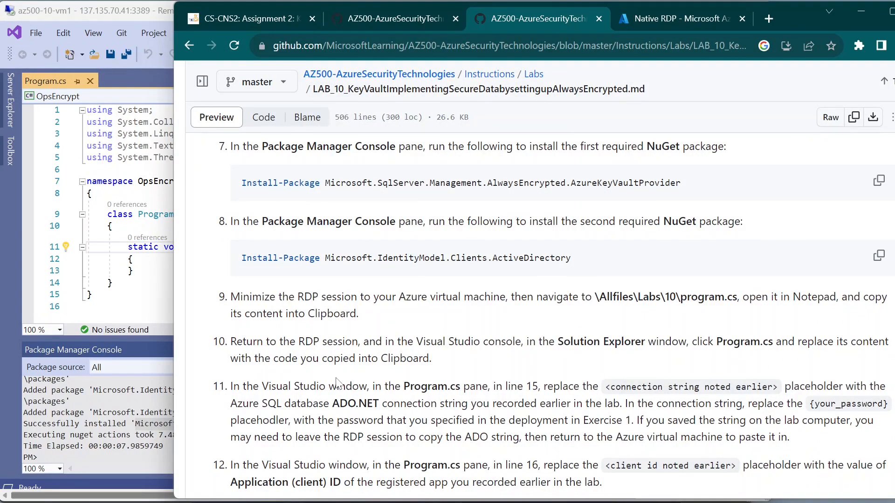
Step: Replace all of Program.cs with the copied 278-line lab code
{"action": "left_click", "coordinate": [128, 272]}
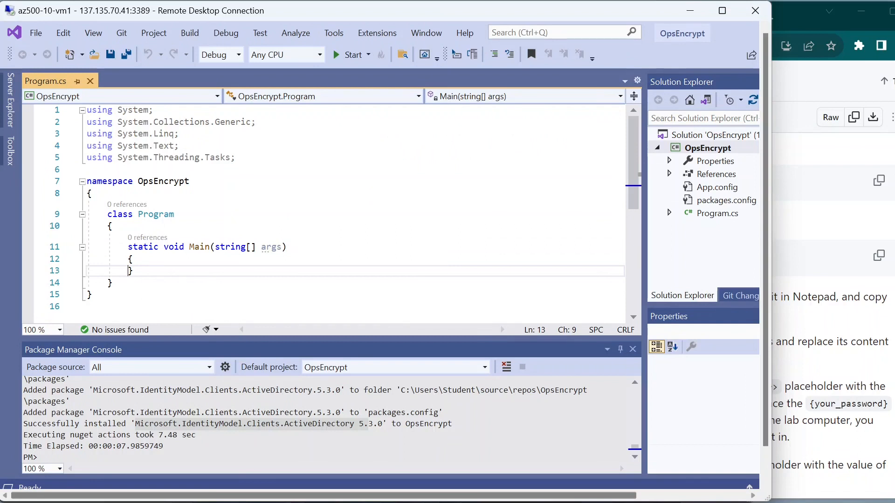
{"action": "left_click", "coordinate": [92, 295]}
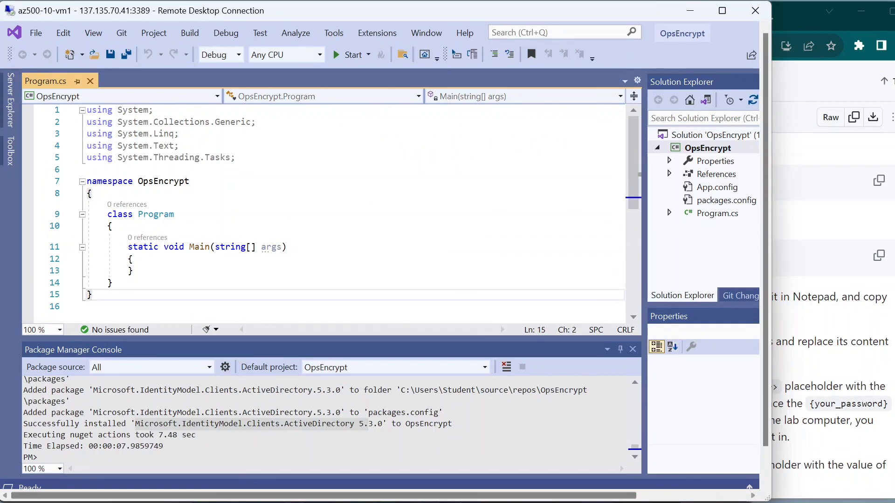
{"action": "key", "text": "ctrl+a"}
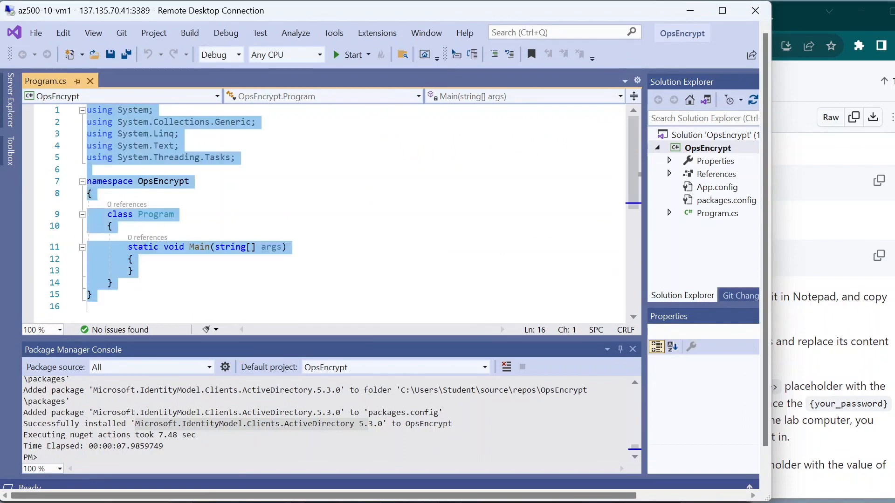
{"action": "key", "text": "Delete"}
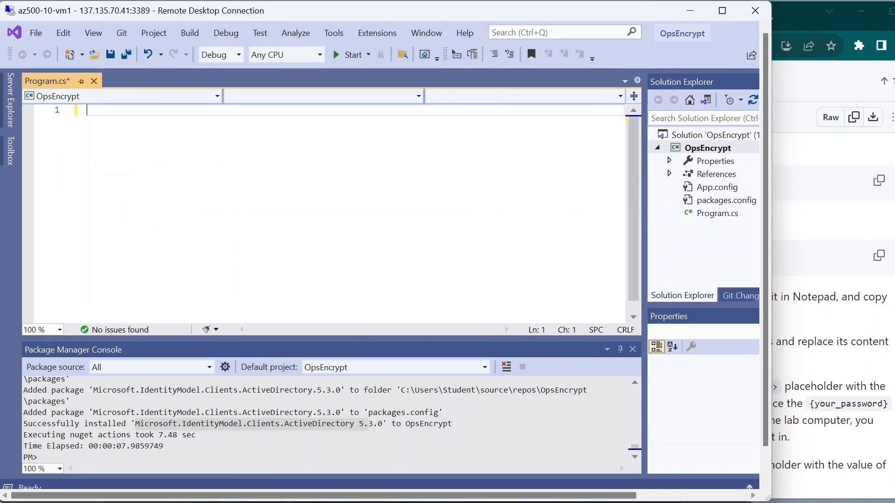
{"action": "key", "text": "ctrl+v"}
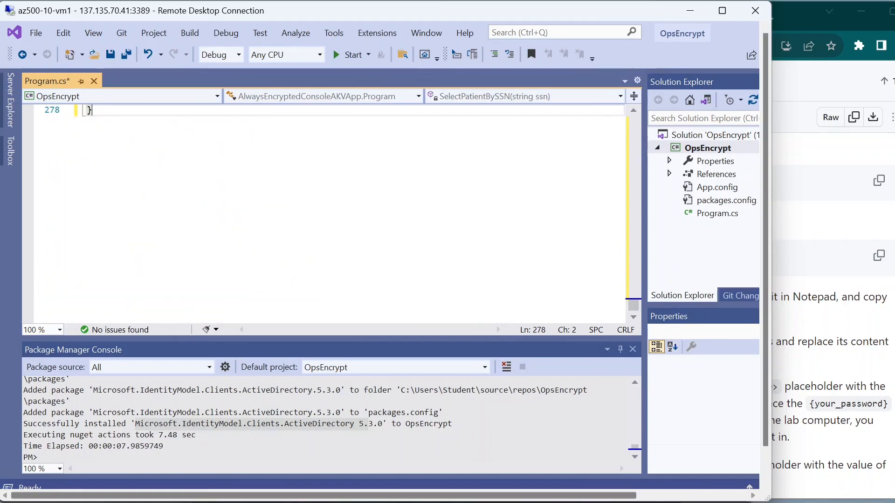
{"action": "scroll", "coordinate": [323, 214], "scroll_direction": "up", "scroll_amount": 1}
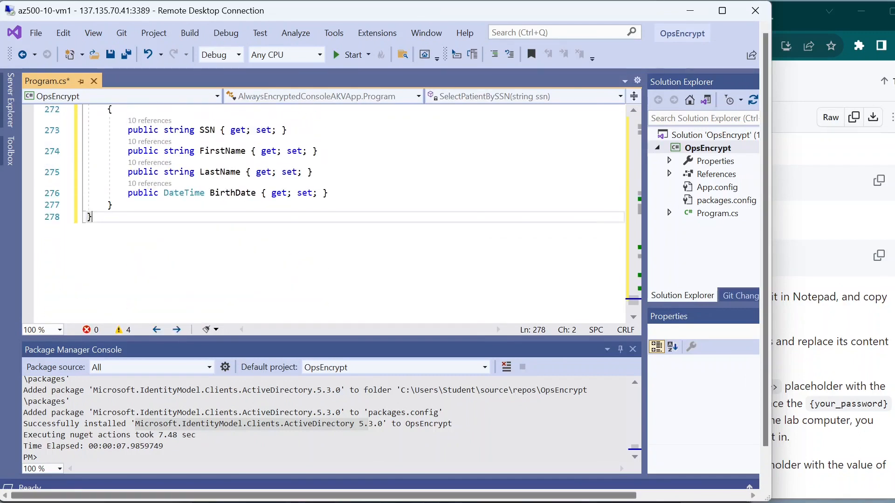
{"action": "left_click", "coordinate": [847, 308]}
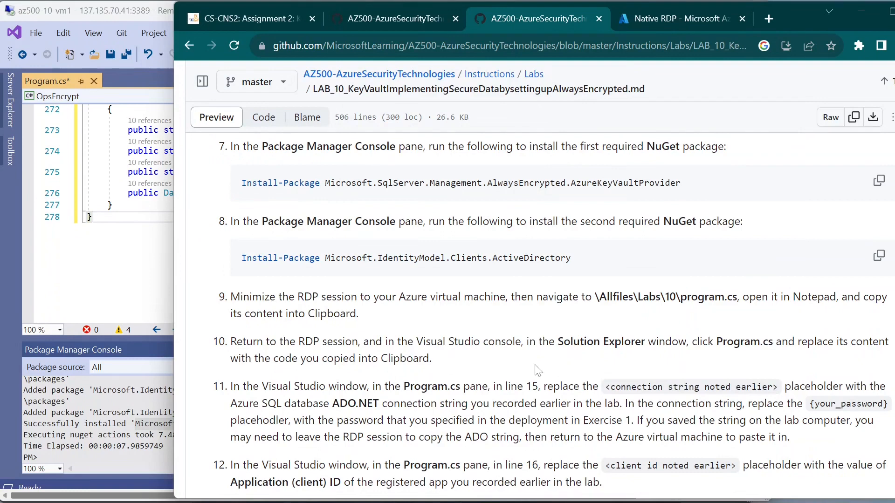
Step: Read lab step 11 on the line-15 connection string placeholder, then return to Program.cs
{"action": "scroll", "coordinate": [536, 317], "scroll_direction": "down", "scroll_amount": 1}
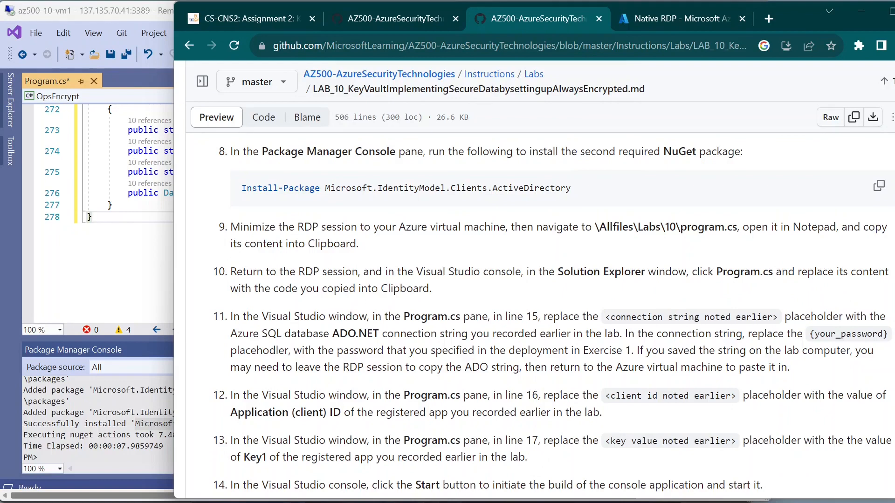
{"action": "left_click_drag", "start_coordinate": [231, 321], "coordinate": [282, 334]}
{"action": "left_click", "coordinate": [282, 334]}
{"action": "left_click_drag", "start_coordinate": [642, 317], "coordinate": [746, 317]}
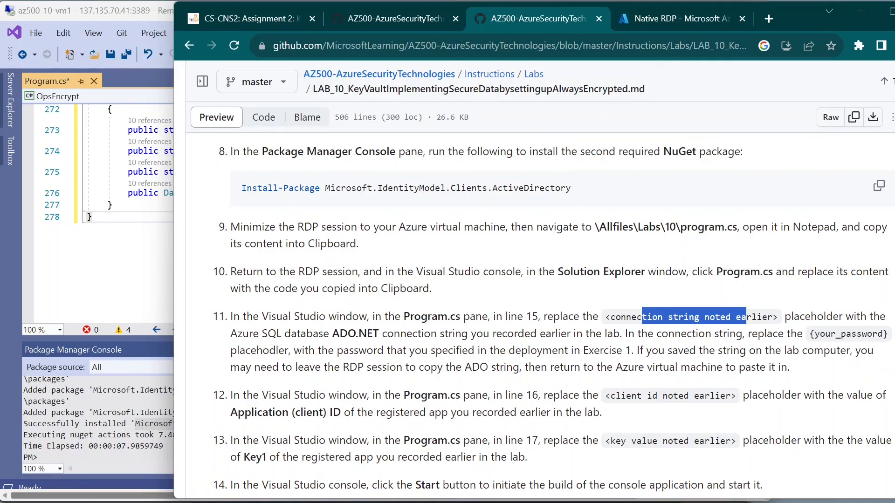
{"action": "left_click", "coordinate": [130, 251]}
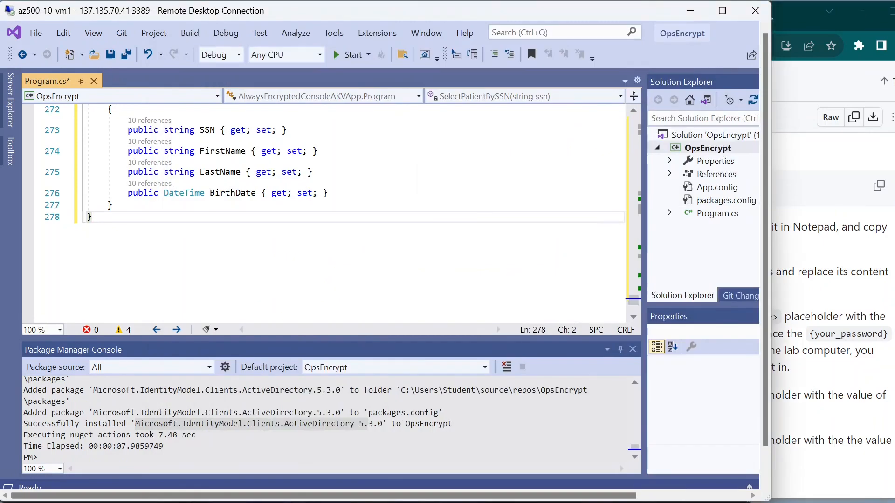
Step: Locate the line-15 connection string declaration in Program.cs, then bring the GitHub lab steps forward
{"action": "scroll", "coordinate": [130, 251], "scroll_direction": "up", "scroll_amount": 20}
{"action": "scroll", "coordinate": [496, 325], "scroll_direction": "up", "scroll_amount": 20}
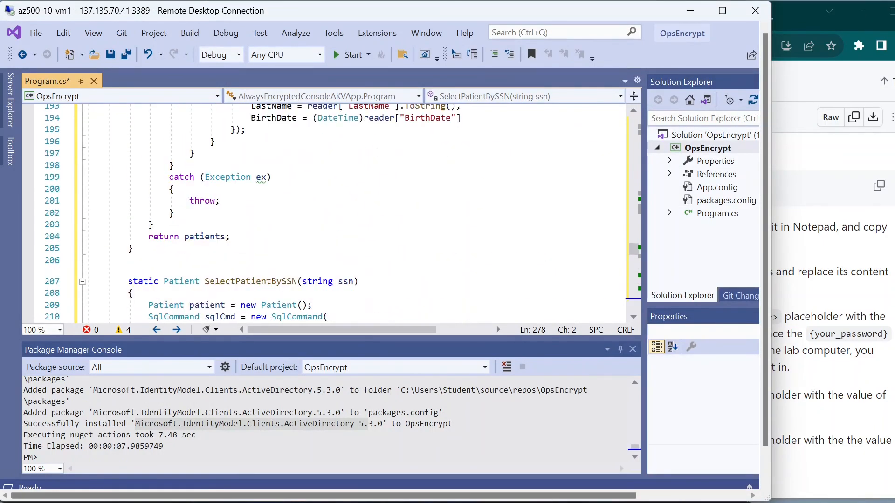
{"action": "scroll", "coordinate": [496, 325], "scroll_direction": "up", "scroll_amount": 18}
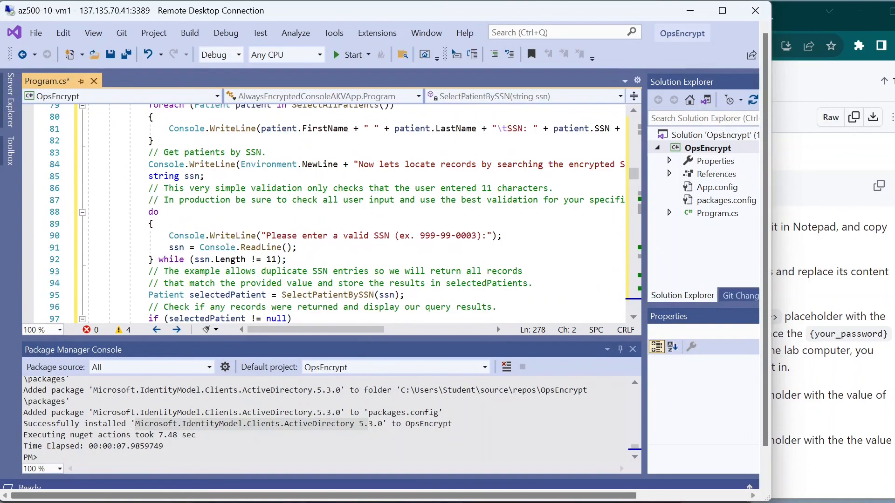
{"action": "scroll", "coordinate": [497, 325], "scroll_direction": "up", "scroll_amount": 10}
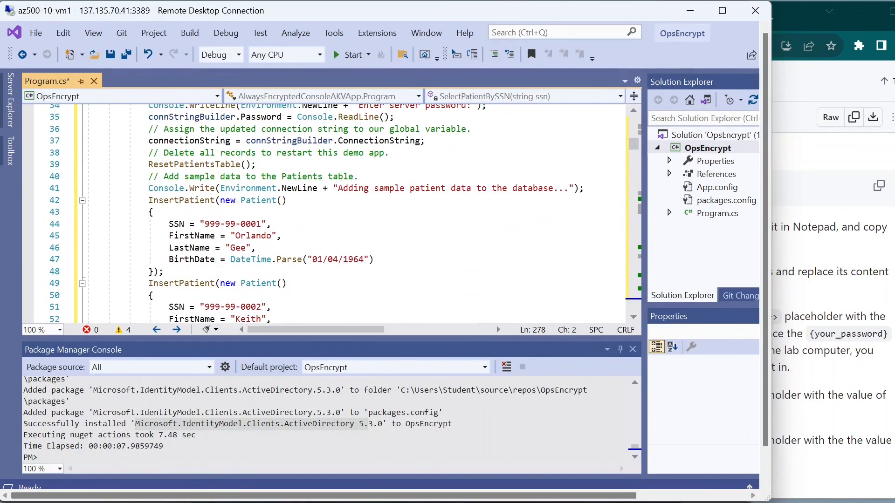
{"action": "scroll", "coordinate": [497, 325], "scroll_direction": "up", "scroll_amount": 3}
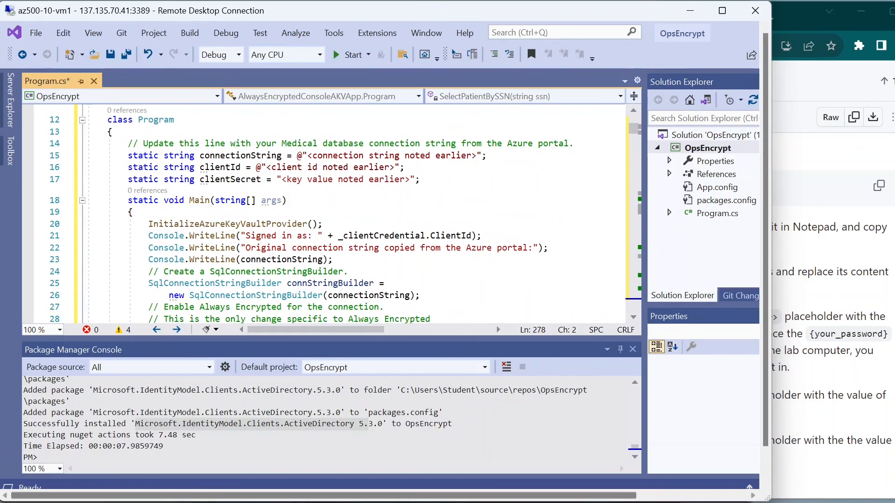
{"action": "left_click_drag", "start_coordinate": [123, 155], "coordinate": [195, 156]}
{"action": "left_click", "coordinate": [185, 180]}
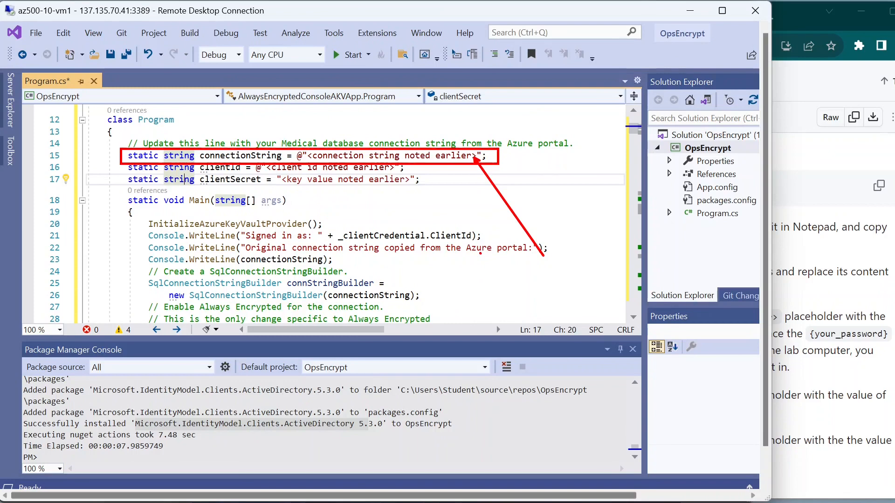
{"action": "left_click", "coordinate": [826, 312]}
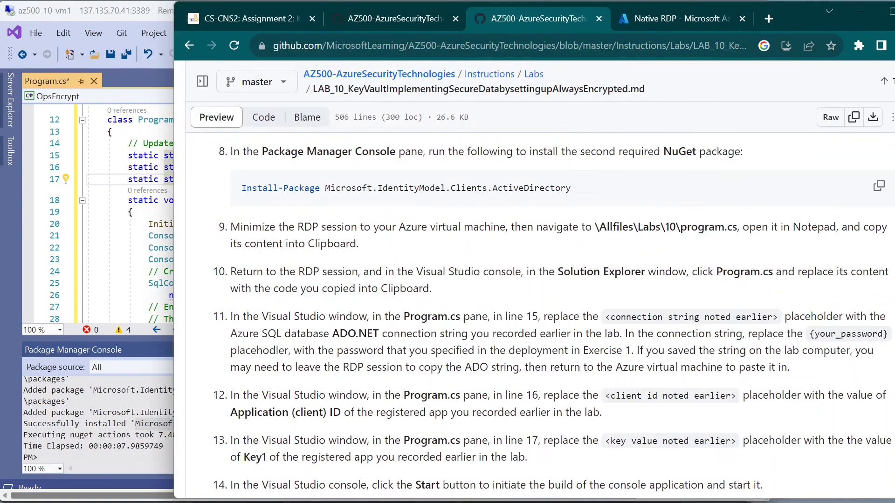
Step: Select the saved SQL ADO.NET connection string in the WordPad notes, then return to Visual Studio
{"action": "mouse_move", "coordinate": [605, 502]}
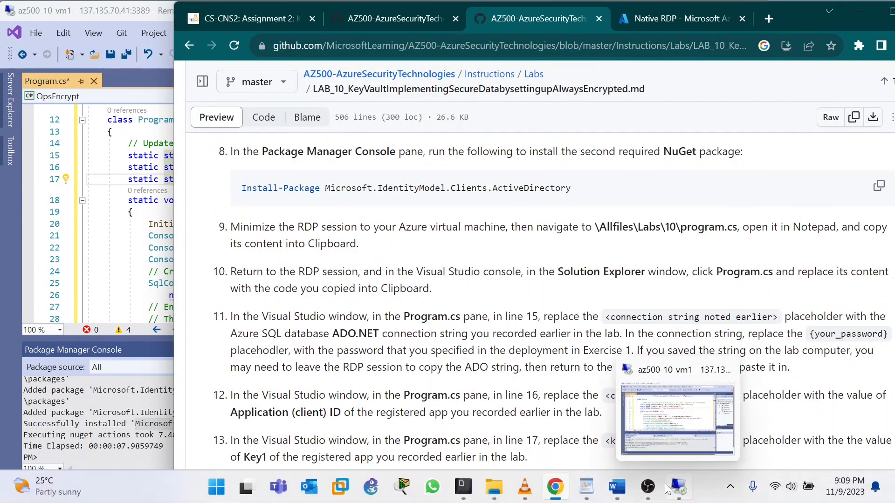
{"action": "left_click", "coordinate": [605, 493]}
{"action": "scroll", "coordinate": [205, 233], "scroll_direction": "down", "scroll_amount": 15}
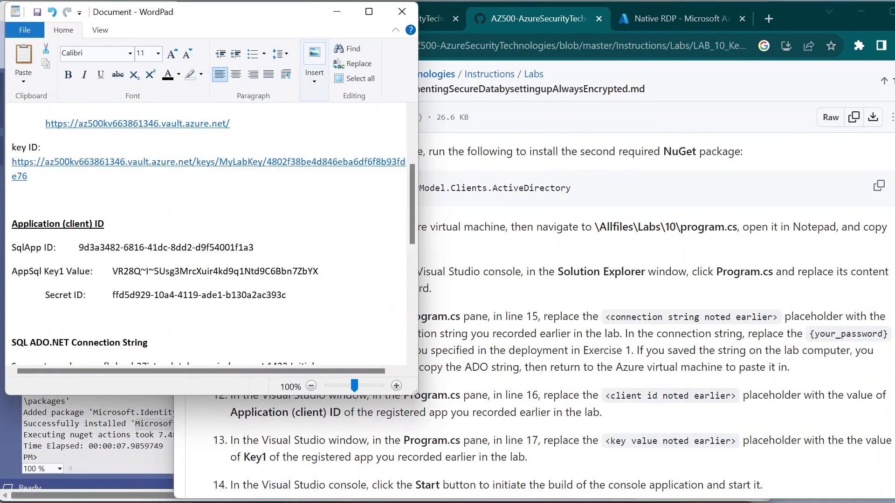
{"action": "scroll", "coordinate": [205, 233], "scroll_direction": "up", "scroll_amount": 4}
{"action": "scroll", "coordinate": [57, 234], "scroll_direction": "up", "scroll_amount": 2}
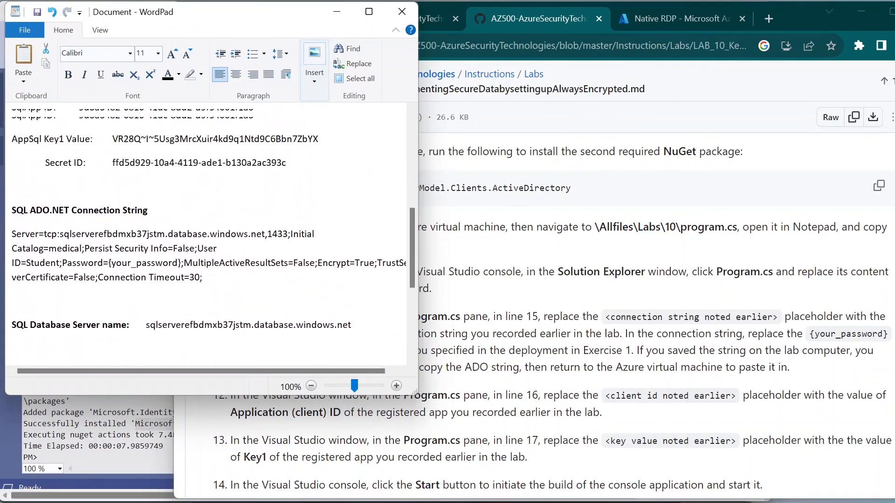
{"action": "left_click_drag", "start_coordinate": [12, 234], "coordinate": [204, 291]}
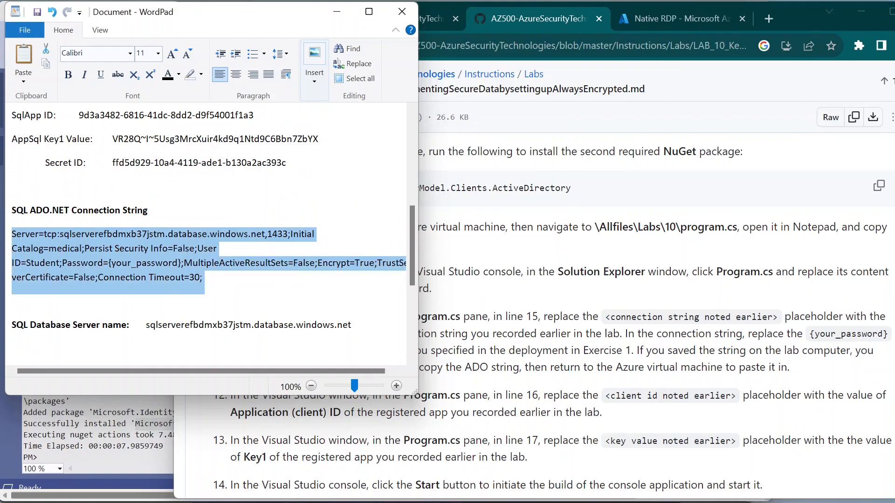
{"action": "left_click", "coordinate": [340, 13]}
{"action": "left_click", "coordinate": [155, 179]}
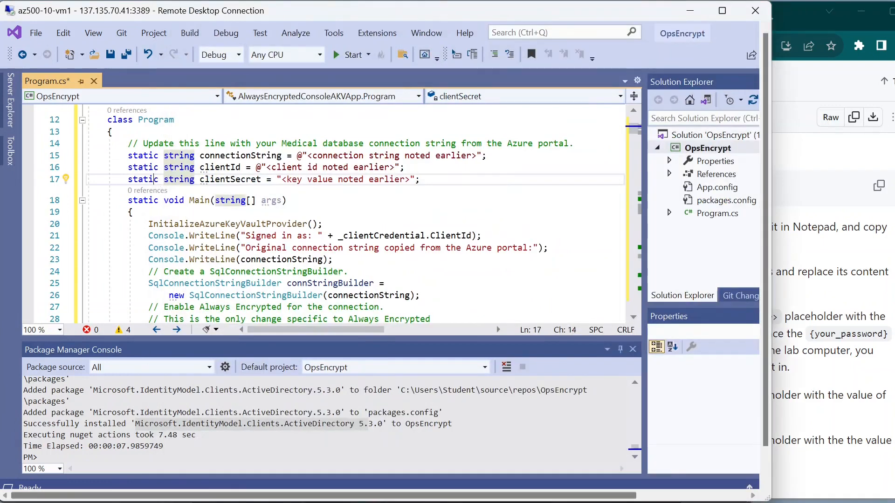
{"action": "left_click", "coordinate": [819, 303]}
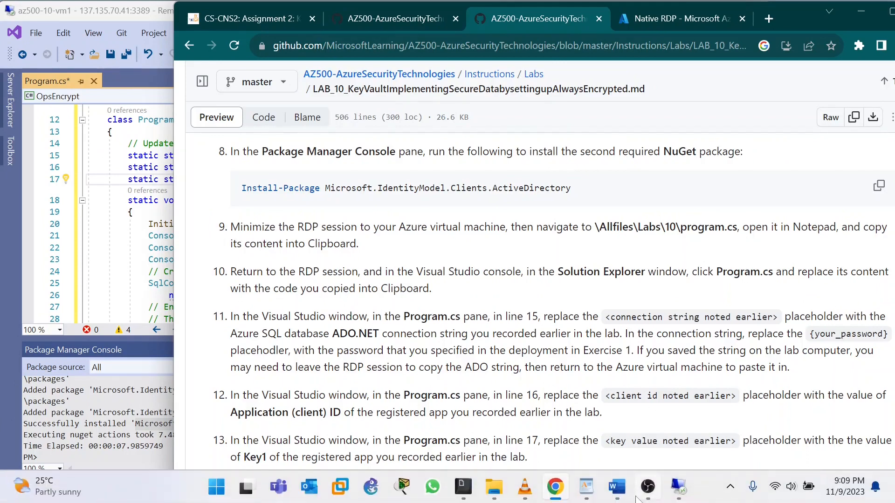
Step: Compare the saved connection string with step 11's password instruction, then return to Visual Studio
{"action": "mouse_move", "coordinate": [625, 493]}
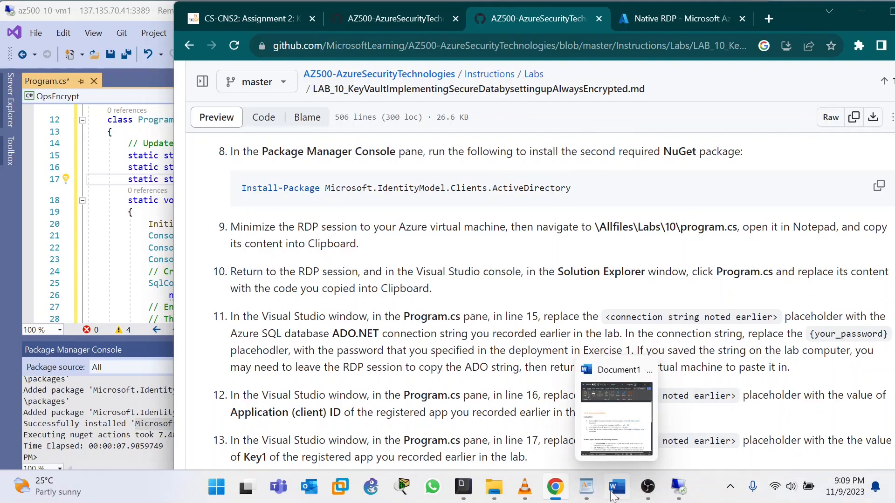
{"action": "left_click", "coordinate": [587, 487]}
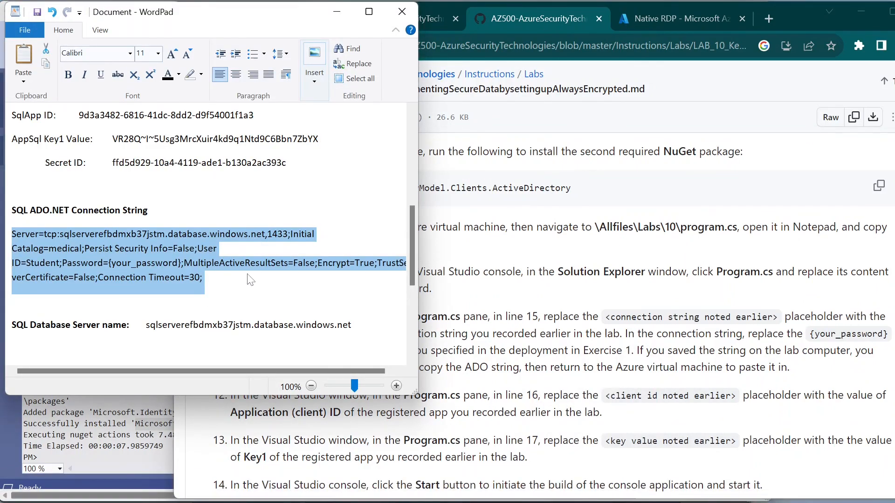
{"action": "left_click", "coordinate": [164, 278]}
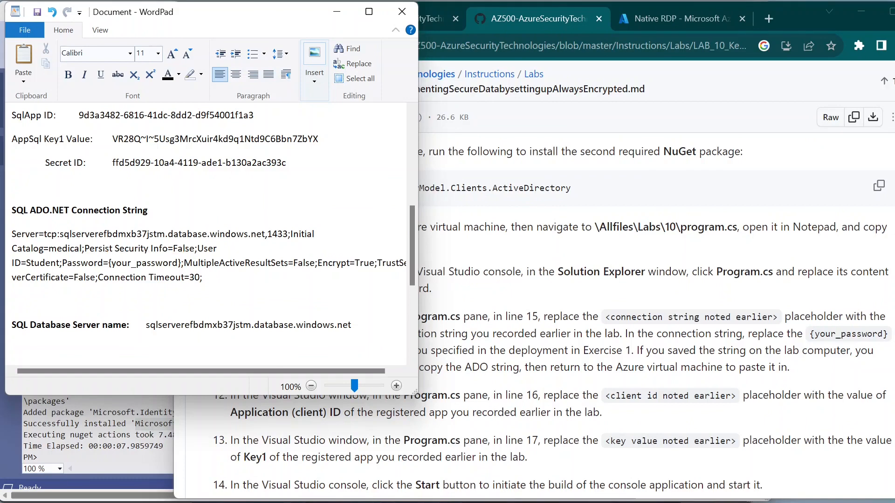
{"action": "key", "text": "alt+Tab"}
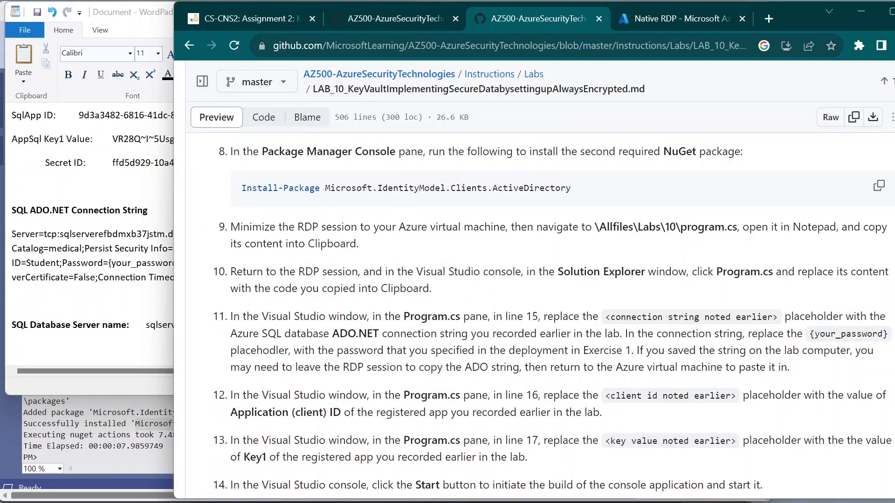
{"action": "left_click_drag", "start_coordinate": [343, 351], "coordinate": [571, 350]}
{"action": "left_click", "coordinate": [571, 351]}
{"action": "left_click", "coordinate": [164, 281]}
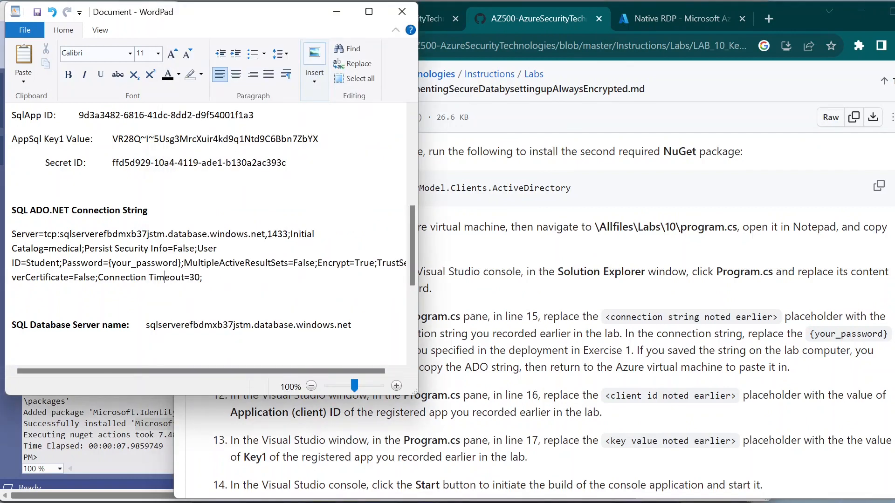
{"action": "left_click", "coordinate": [339, 13]}
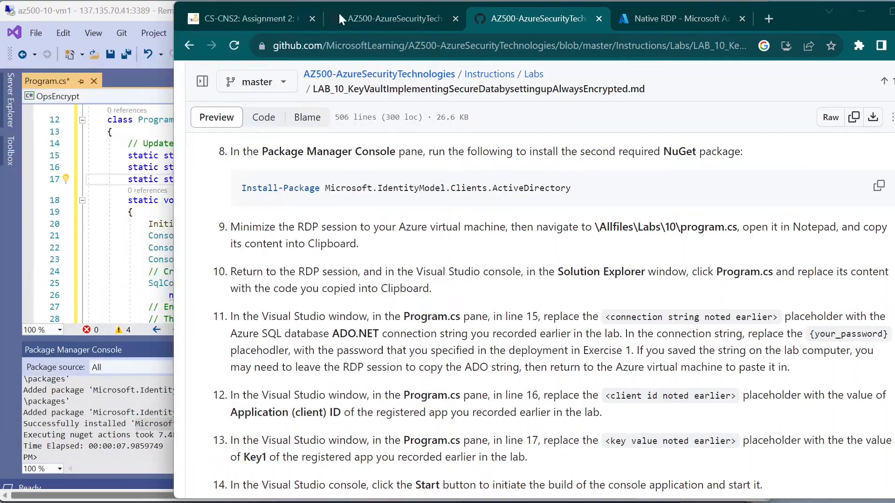
{"action": "left_click", "coordinate": [127, 242]}
{"action": "key", "text": "Up"}
{"action": "key", "text": "Up"}
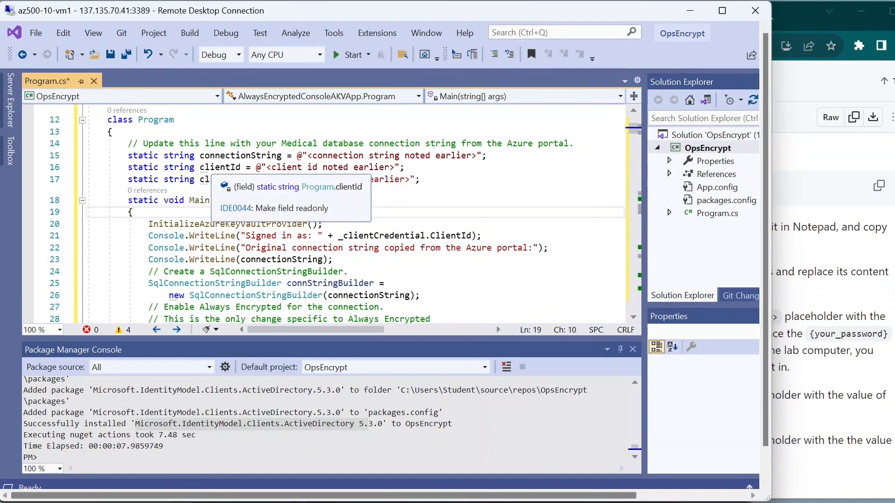
Step: Replace the line-15 connection string placeholder with the pasted SQL ADO.NET connection string
{"action": "left_click", "coordinate": [225, 168]}
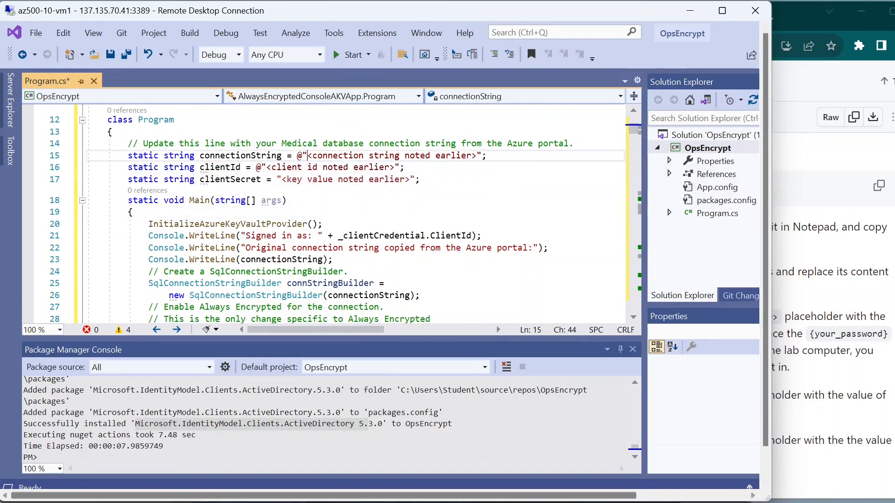
{"action": "left_click_drag", "start_coordinate": [307, 155], "coordinate": [477, 156]}
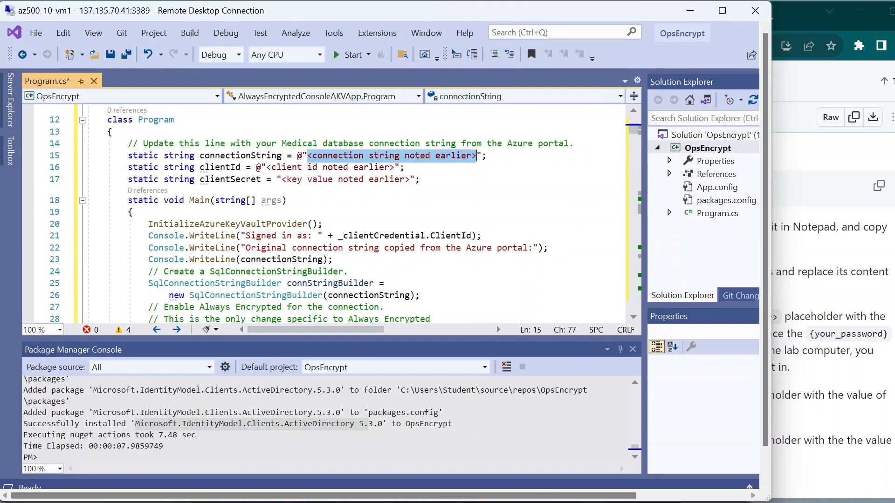
{"action": "key", "text": "Delete"}
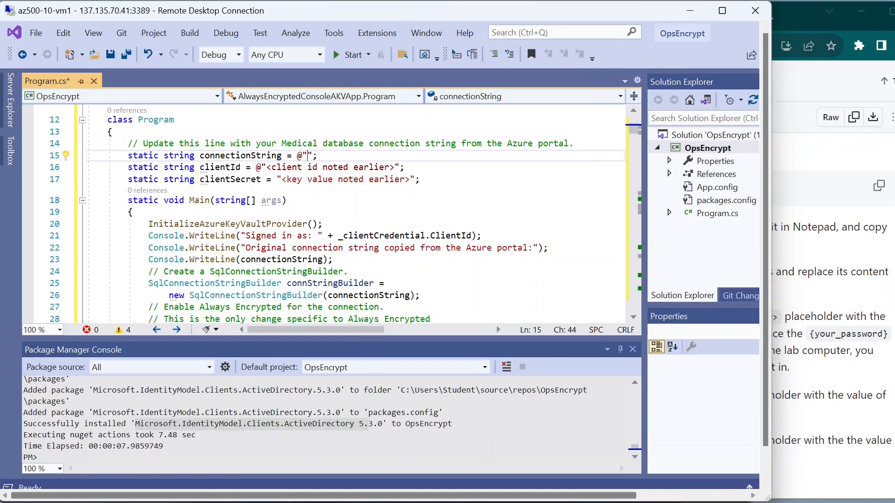
{"action": "key", "text": "ctrl+v"}
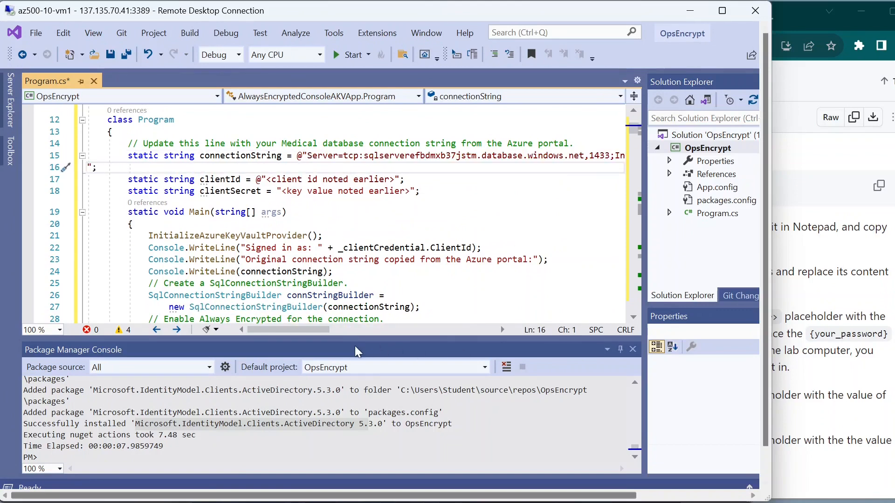
{"action": "left_click_drag", "start_coordinate": [340, 329], "coordinate": [412, 323]}
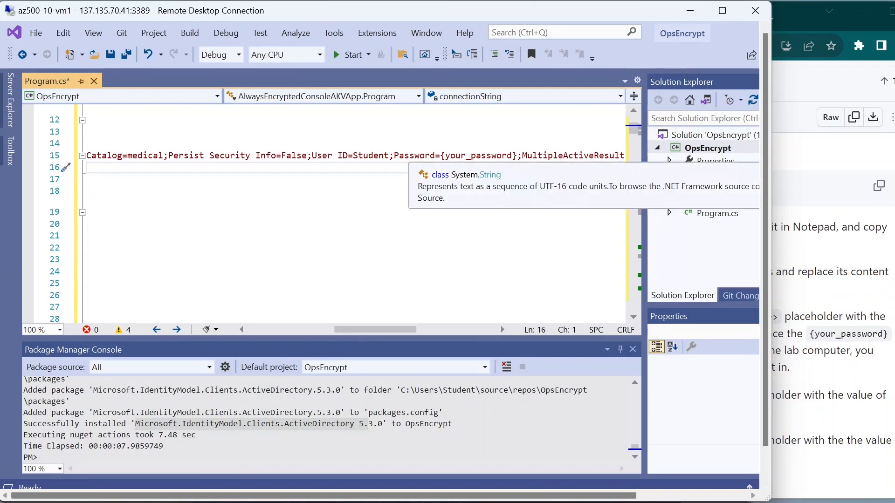
Step: Delete the {your_password} placeholder after Password= on line 15
{"action": "left_click", "coordinate": [514, 155]}
{"action": "mouse_move", "coordinate": [514, 155]}
{"action": "left_mouse_down"}
{"action": "mouse_move", "coordinate": [448, 147]}
{"action": "mouse_move", "coordinate": [524, 156]}
{"action": "left_mouse_up"}
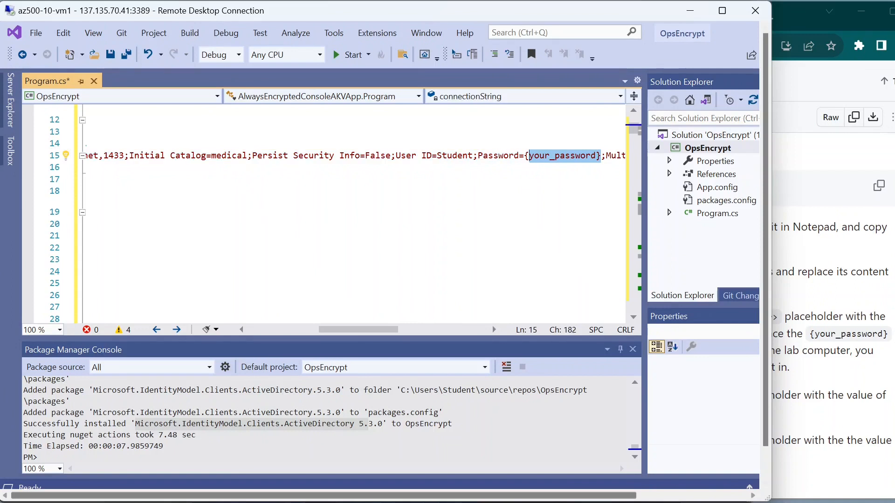
{"action": "type", "text": "{"}
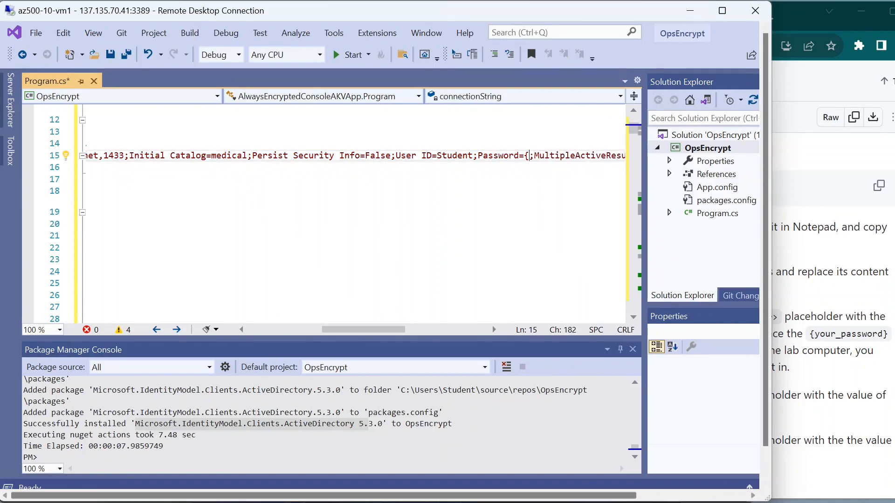
{"action": "key", "text": "BackSpace"}
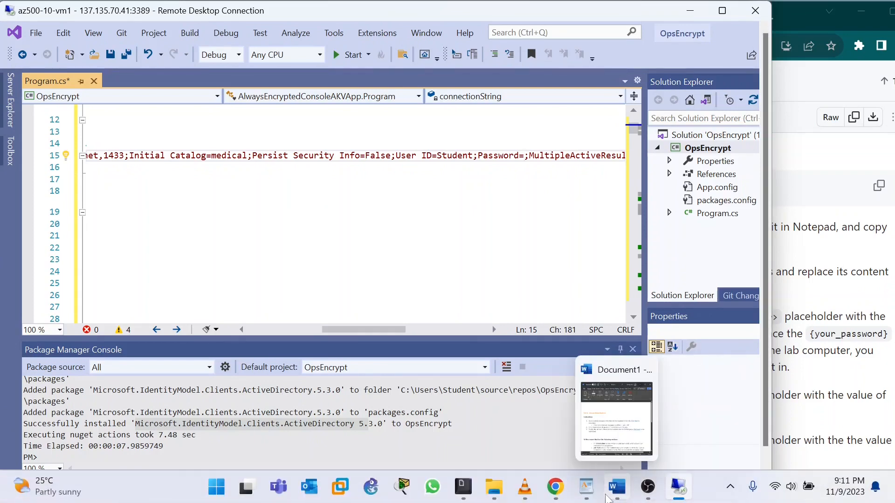
Step: Find the deployment password in the WordPad notes and check it against the lab instructions
{"action": "left_click", "coordinate": [617, 490]}
{"action": "scroll", "coordinate": [165, 197], "scroll_direction": "down", "scroll_amount": 2}
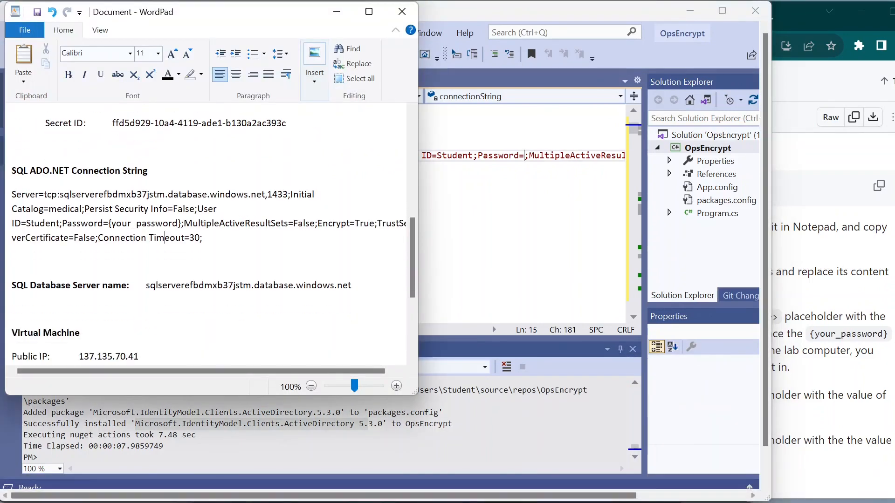
{"action": "scroll", "coordinate": [213, 227], "scroll_direction": "up", "scroll_amount": 2}
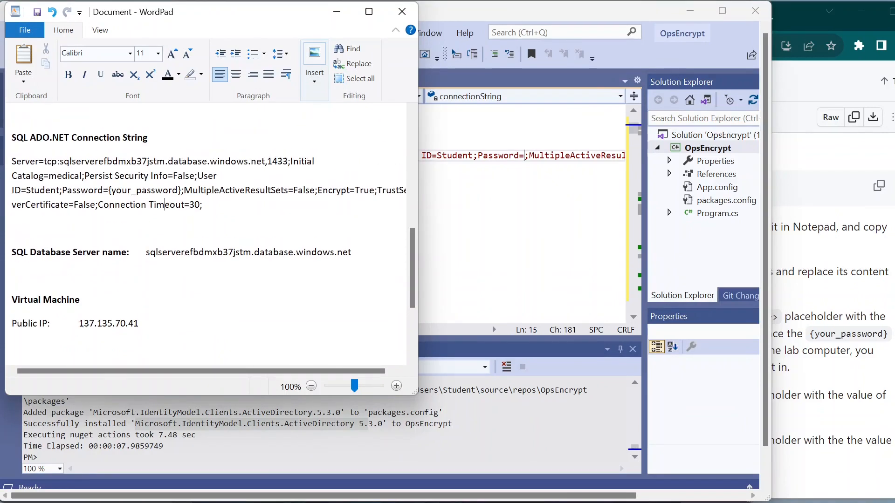
{"action": "scroll", "coordinate": [213, 227], "scroll_direction": "up", "scroll_amount": 5}
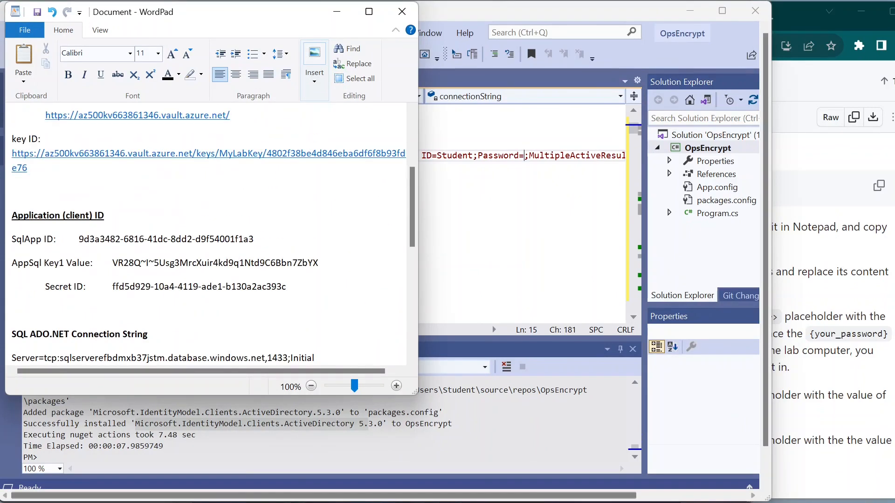
{"action": "scroll", "coordinate": [213, 227], "scroll_direction": "up", "scroll_amount": 4}
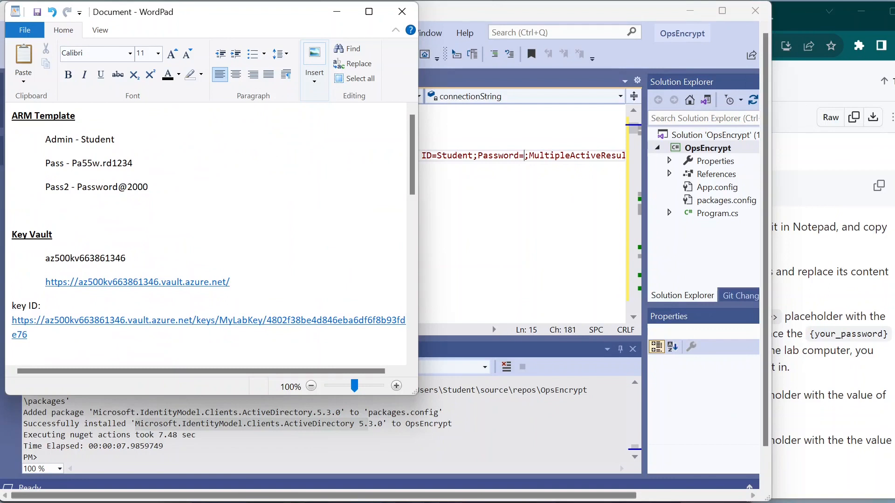
{"action": "left_click_drag", "start_coordinate": [78, 189], "coordinate": [146, 194]}
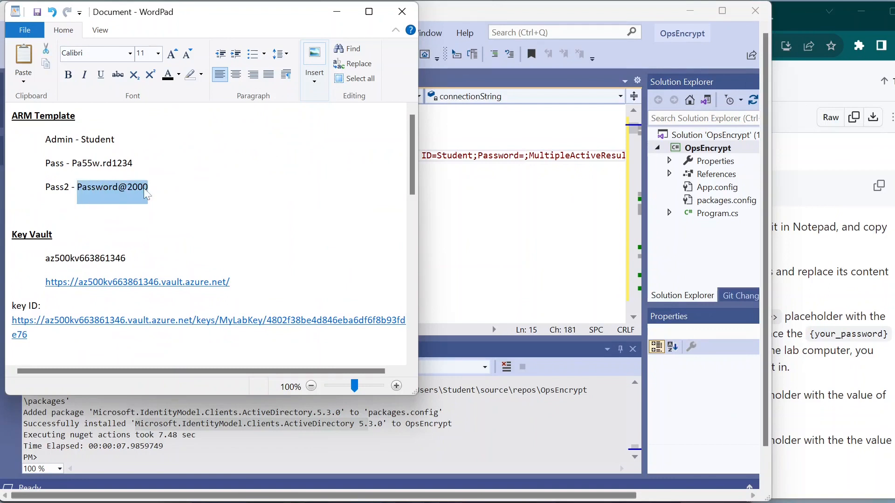
{"action": "left_click", "coordinate": [146, 210]}
{"action": "left_click_drag", "start_coordinate": [73, 163], "coordinate": [132, 164]}
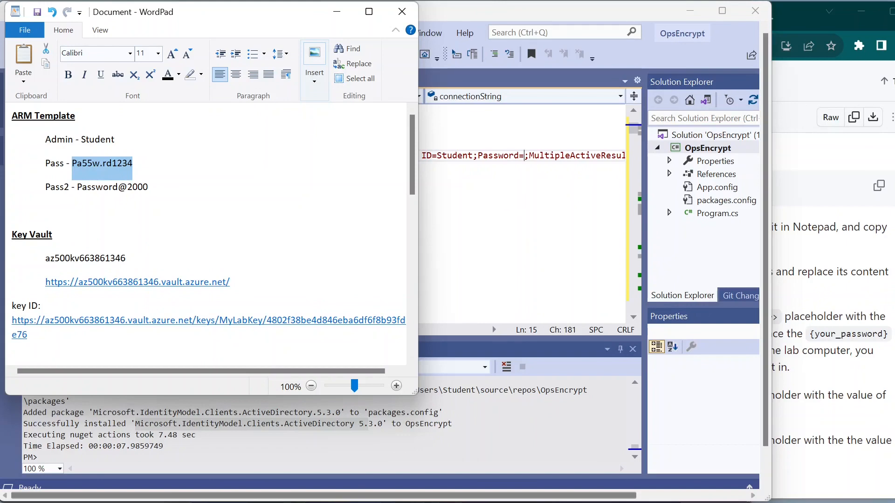
{"action": "left_click", "coordinate": [280, 191]}
{"action": "left_click", "coordinate": [780, 295]}
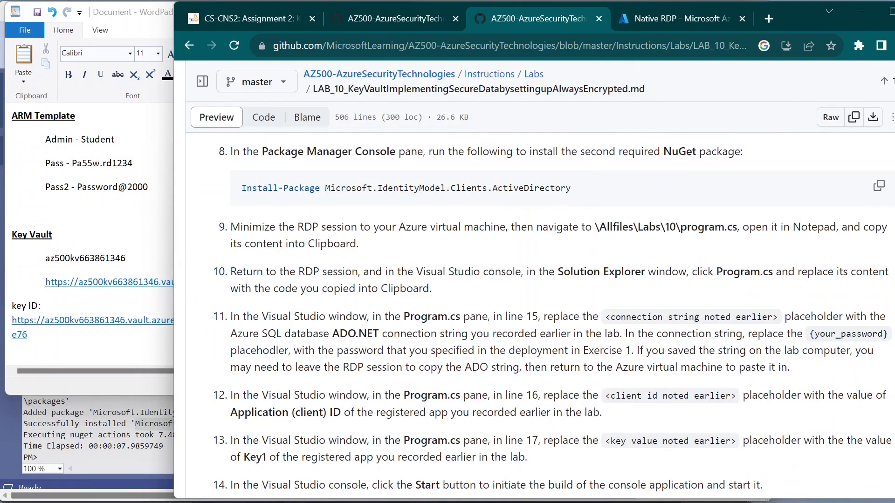
{"action": "scroll", "coordinate": [553, 315], "scroll_direction": "down", "scroll_amount": 1}
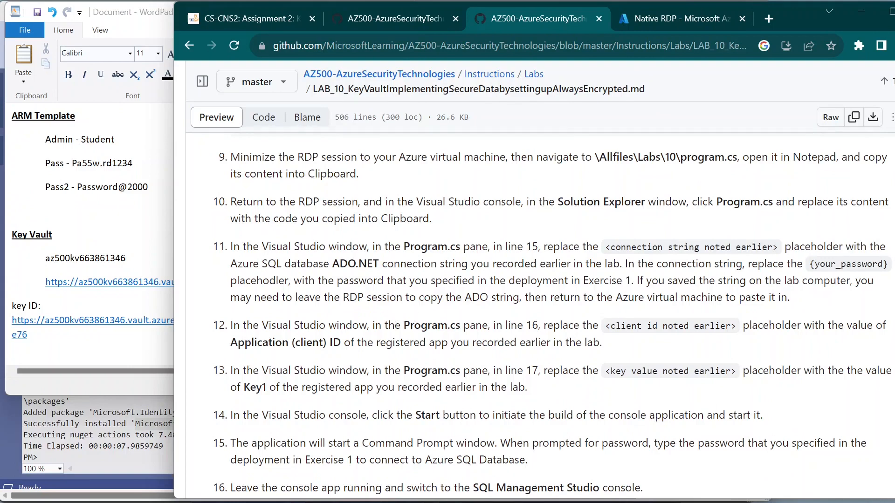
Step: Copy the deployment password and paste it after Password= on line 15
{"action": "left_click", "coordinate": [148, 187]}
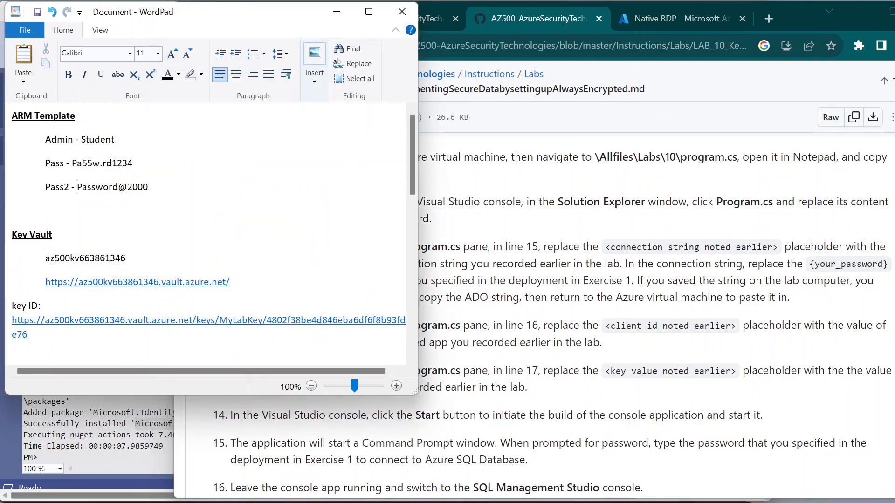
{"action": "left_click_drag", "start_coordinate": [77, 187], "coordinate": [149, 187]}
{"action": "key", "text": "ctrl+c"}
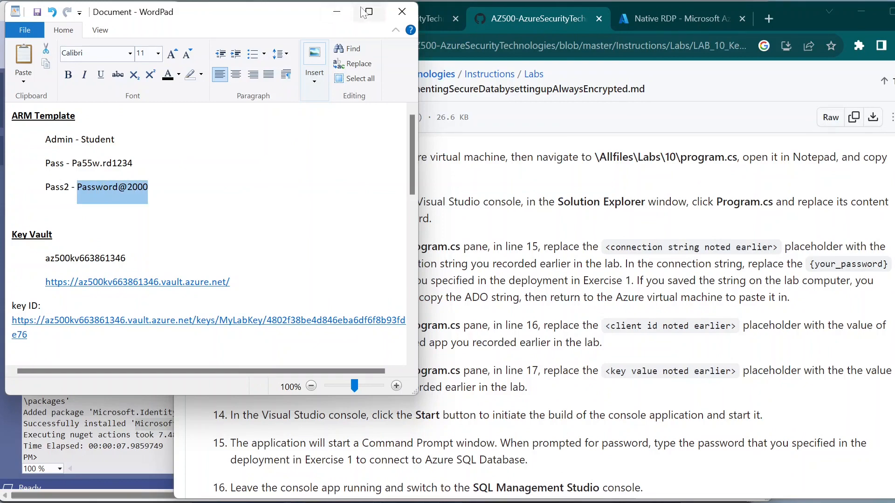
{"action": "left_click", "coordinate": [338, 12]}
{"action": "left_click", "coordinate": [144, 188]}
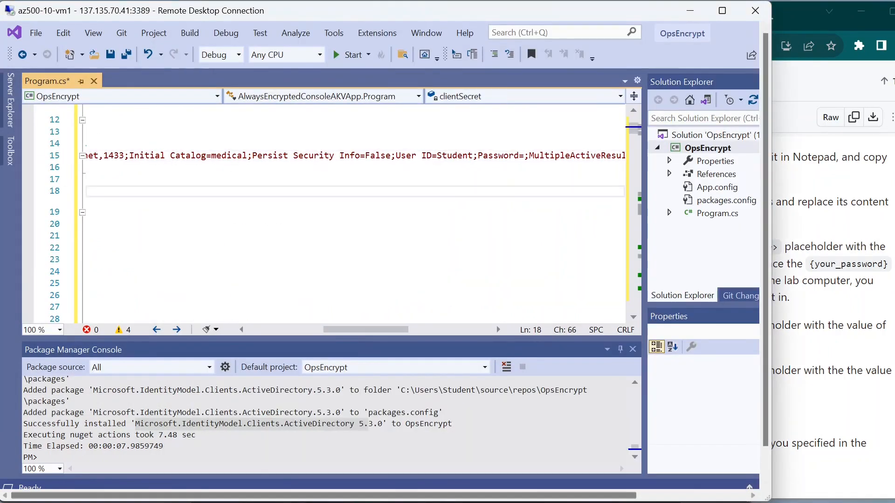
{"action": "left_click", "coordinate": [525, 156]}
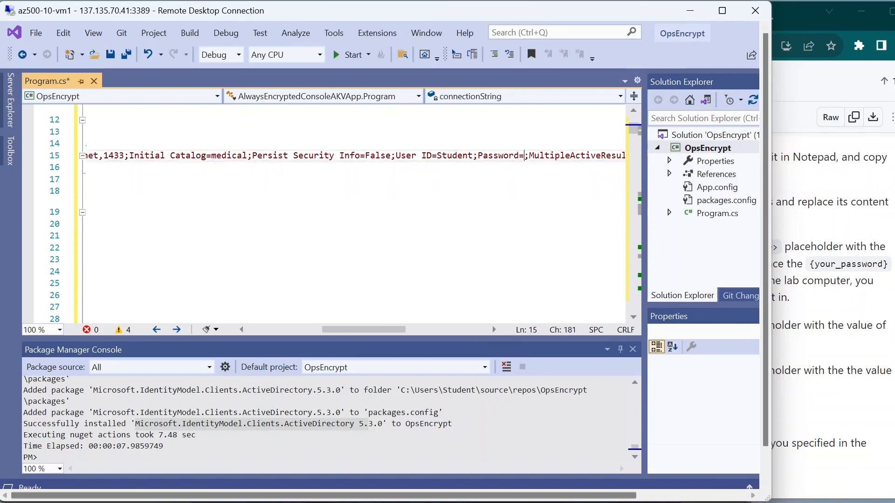
{"action": "key", "text": "ctrl+v"}
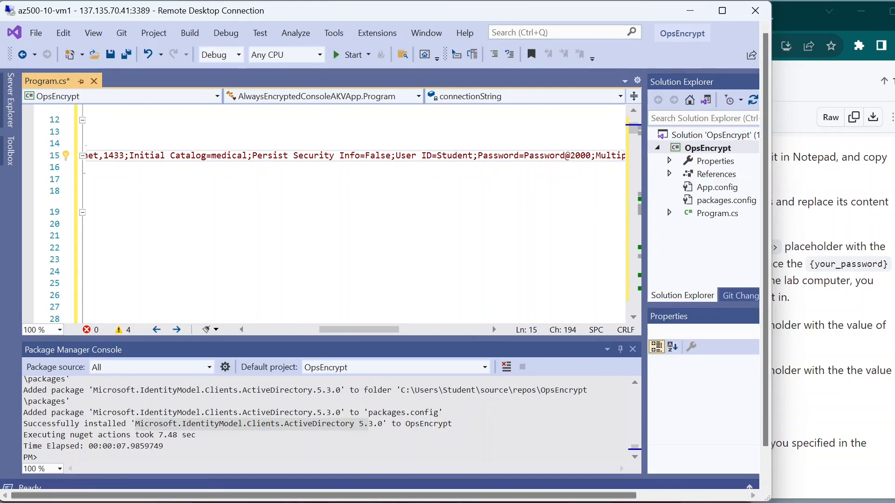
{"action": "left_click", "coordinate": [872, 215]}
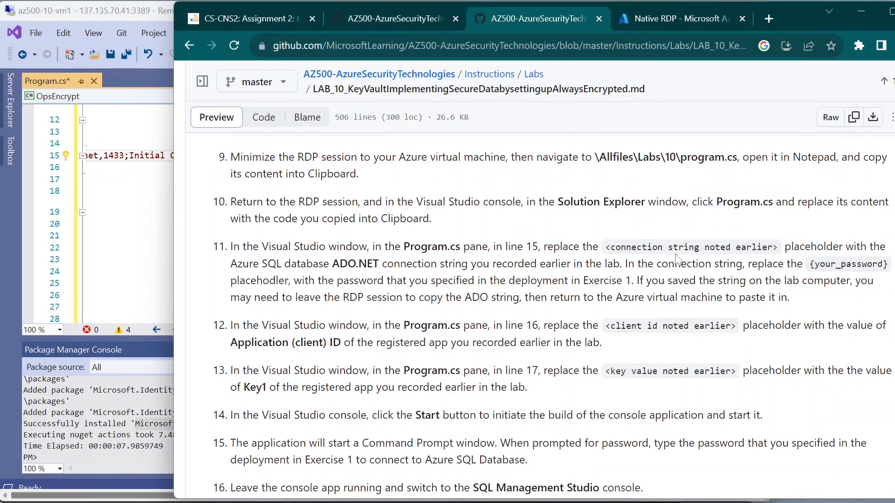
{"action": "scroll", "coordinate": [555, 317], "scroll_direction": "down", "scroll_amount": 5}
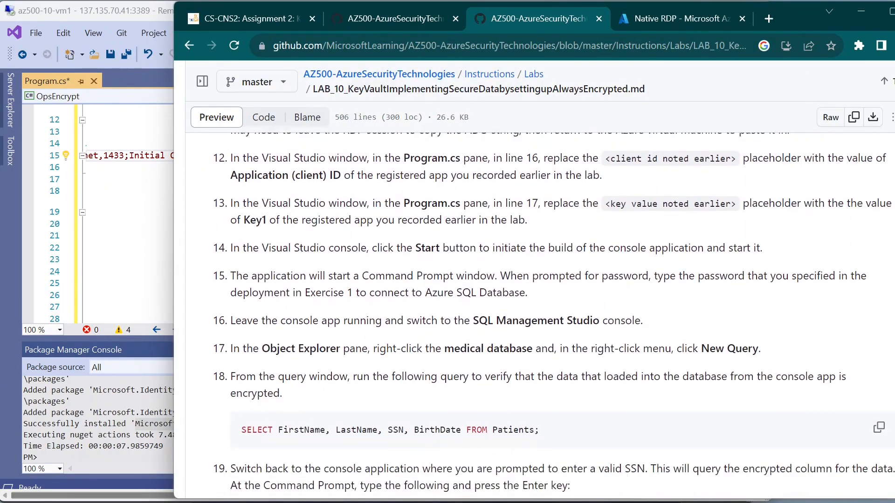
{"action": "scroll", "coordinate": [555, 317], "scroll_direction": "up", "scroll_amount": 3}
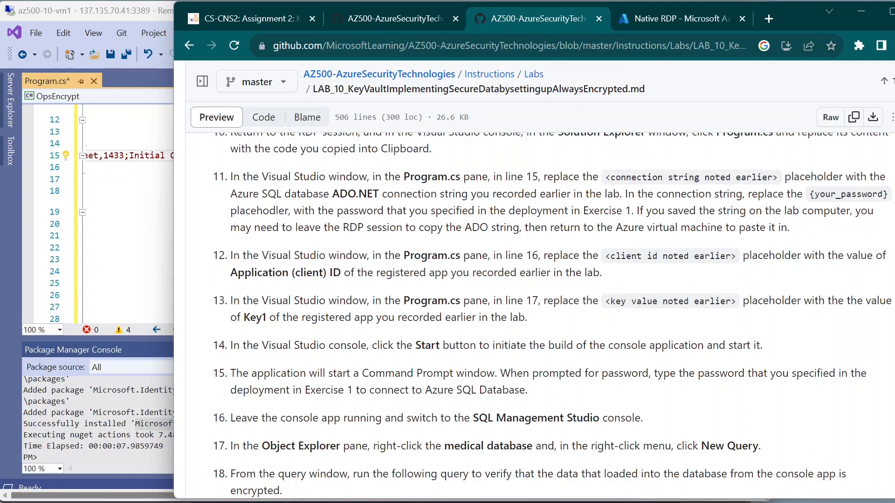
{"action": "left_click_drag", "start_coordinate": [233, 255], "coordinate": [329, 256]}
{"action": "left_click", "coordinate": [329, 256]}
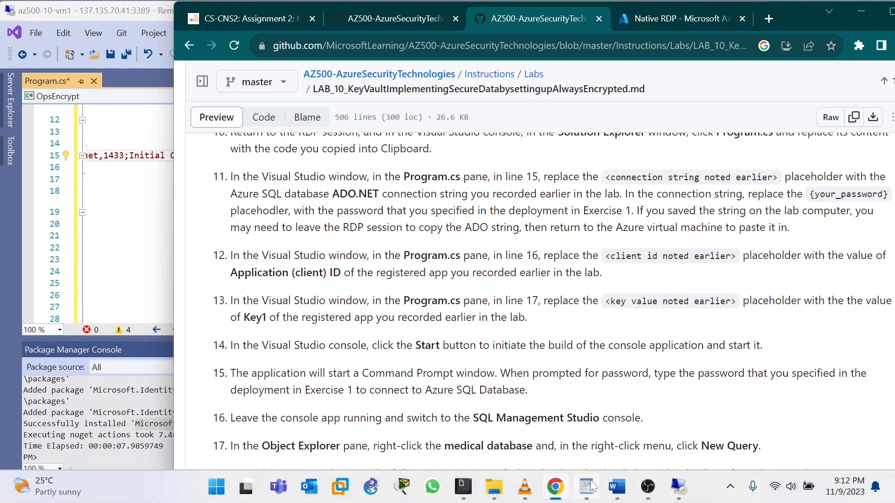
Step: Copy the SqlApp Application (client) ID from the WordPad notes
{"action": "left_click", "coordinate": [588, 488]}
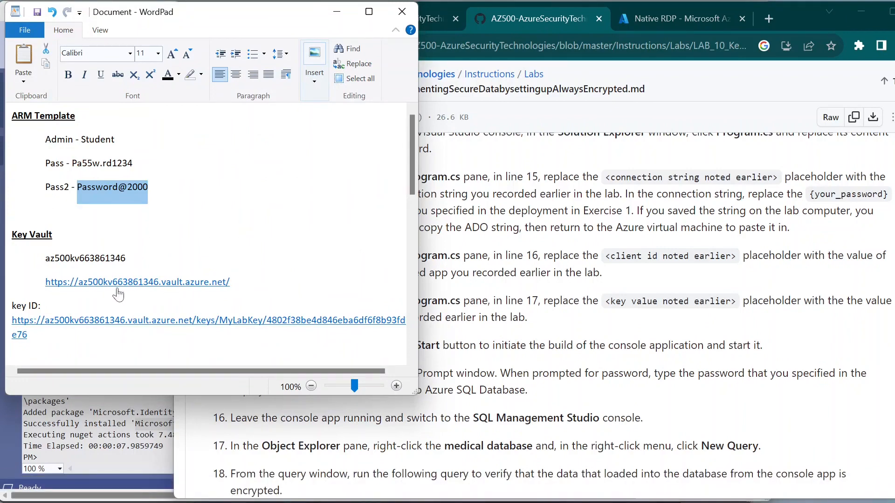
{"action": "scroll", "coordinate": [113, 291], "scroll_direction": "down", "scroll_amount": 2}
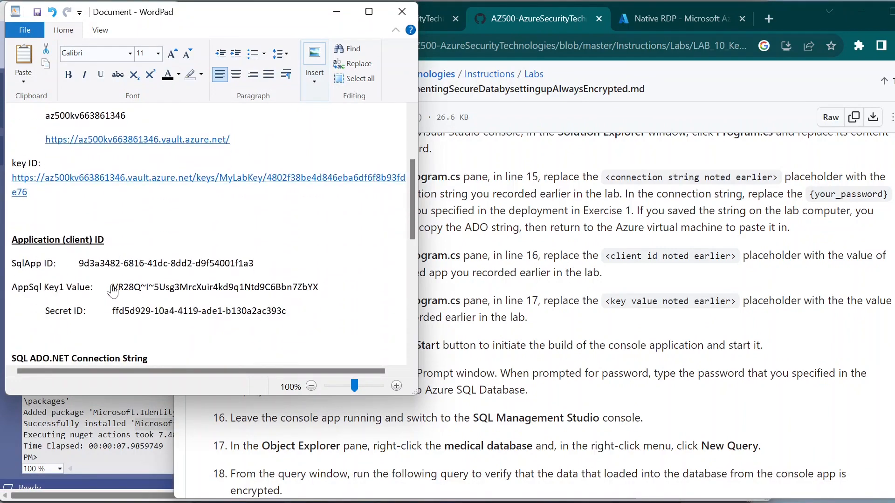
{"action": "scroll", "coordinate": [113, 291], "scroll_direction": "up", "scroll_amount": 1}
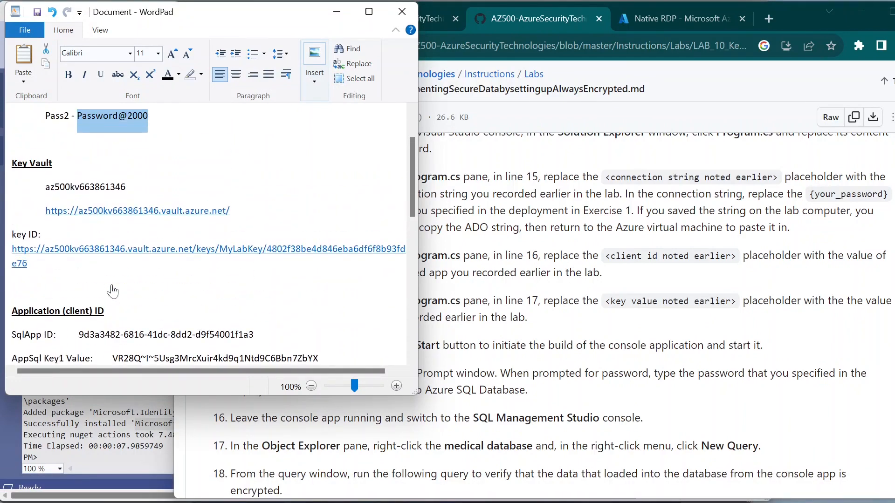
{"action": "scroll", "coordinate": [113, 291], "scroll_direction": "down", "scroll_amount": 2}
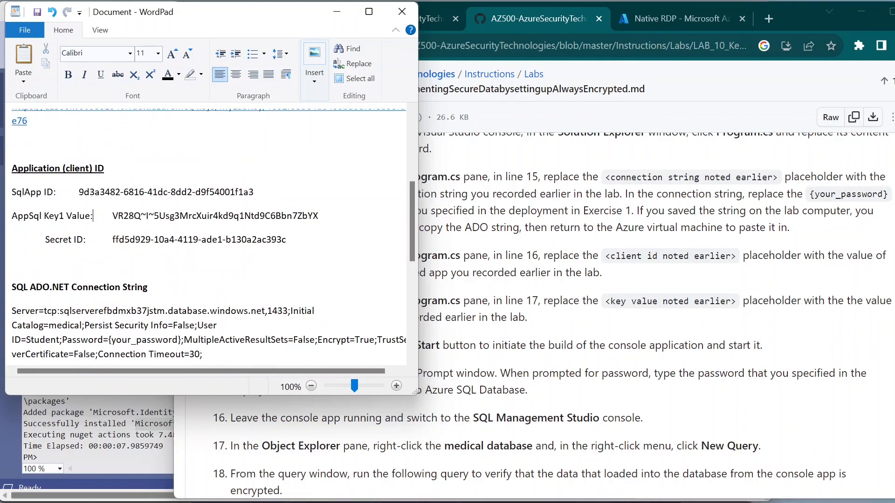
{"action": "left_click_drag", "start_coordinate": [79, 192], "coordinate": [254, 192]}
{"action": "key", "text": "ctrl+c"}
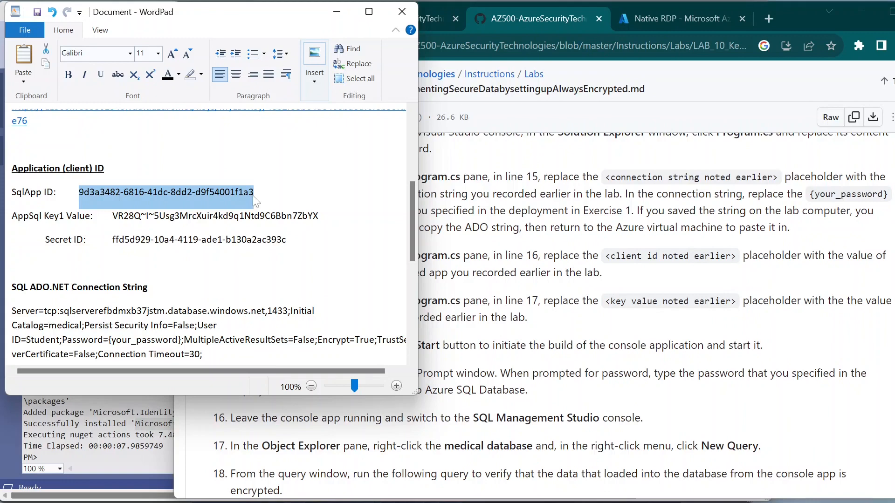
{"action": "left_click", "coordinate": [347, 15]}
{"action": "left_click", "coordinate": [162, 208]}
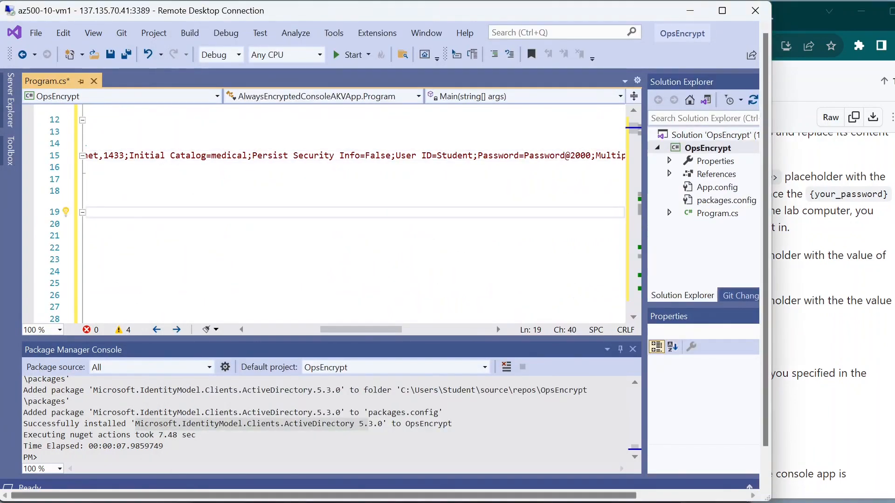
Step: Replace the line-17 client id placeholder with the pasted client ID
{"action": "left_click_drag", "start_coordinate": [324, 329], "coordinate": [250, 328]}
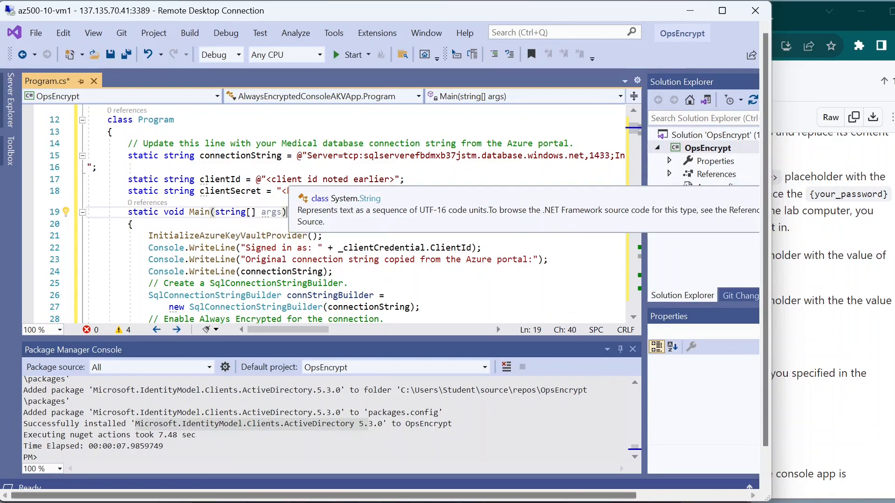
{"action": "left_click_drag", "start_coordinate": [267, 179], "coordinate": [395, 179]}
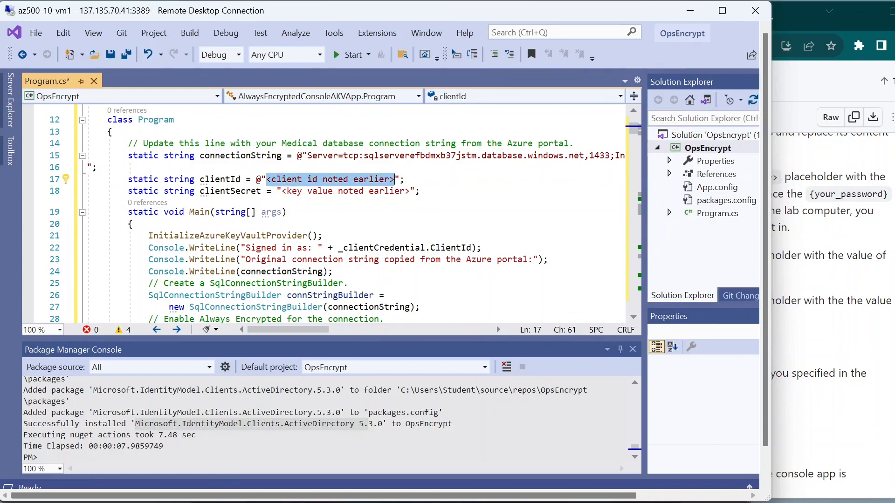
{"action": "key", "text": "BackSpace"}
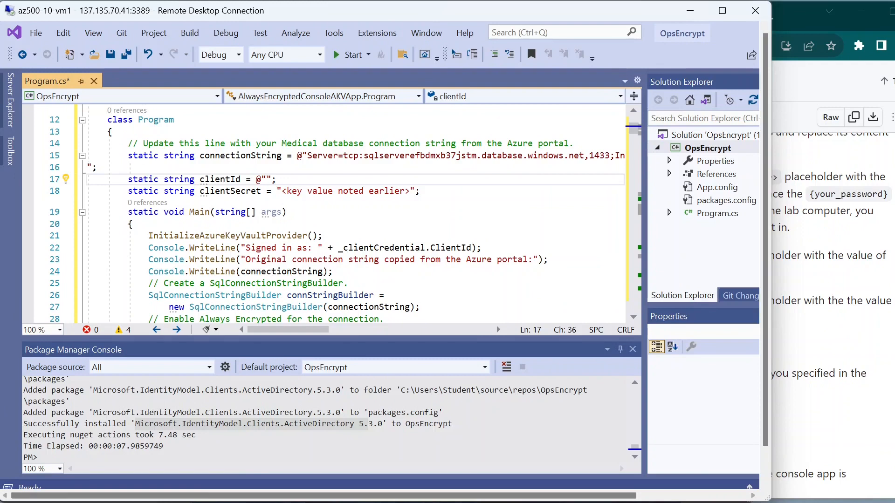
{"action": "key", "text": "ctrl+v"}
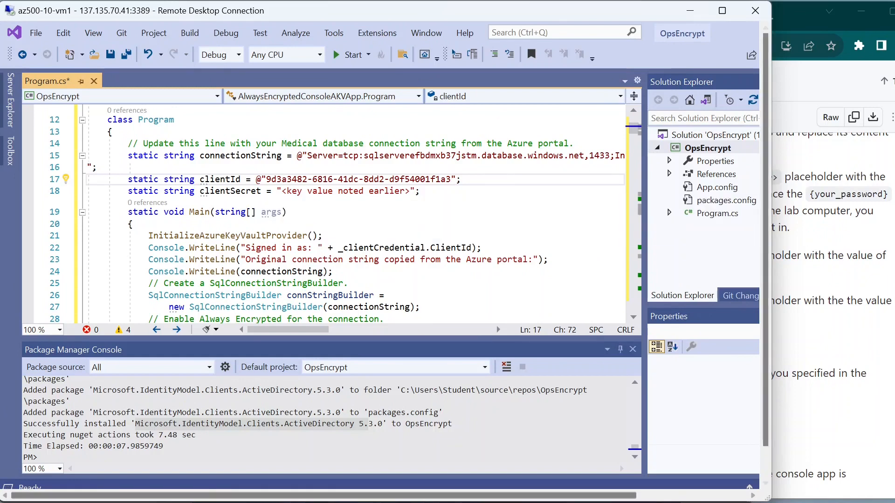
{"action": "key", "text": "alt+Tab"}
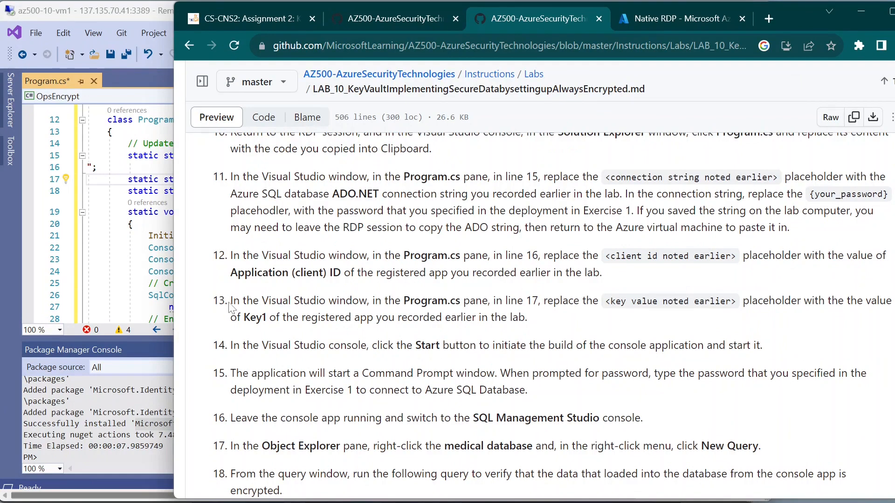
Step: Read step 13 on the Key1 value, then open the notes at the AppSql Key1 entry
{"action": "left_click_drag", "start_coordinate": [230, 301], "coordinate": [271, 306]}
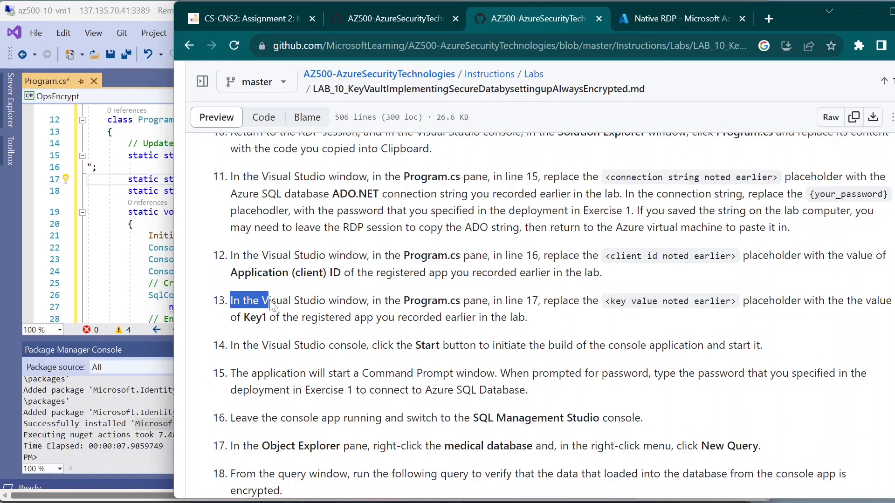
{"action": "left_click", "coordinate": [271, 305]}
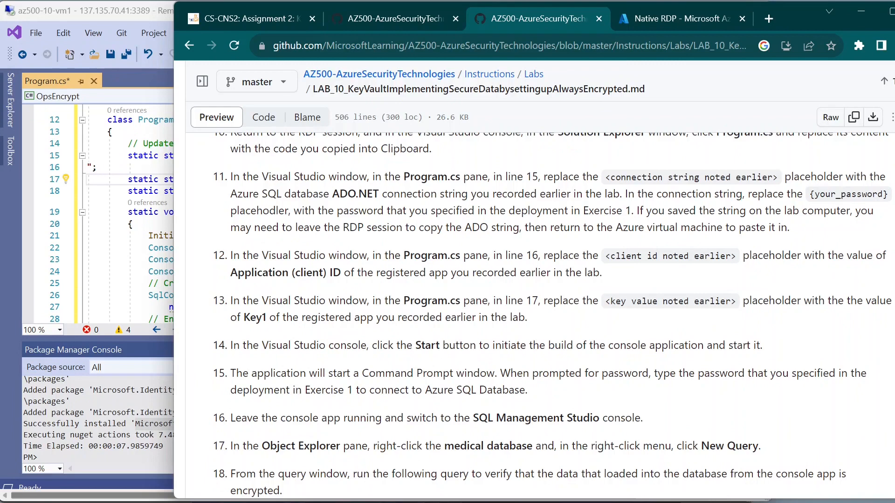
{"action": "mouse_move", "coordinate": [678, 502]}
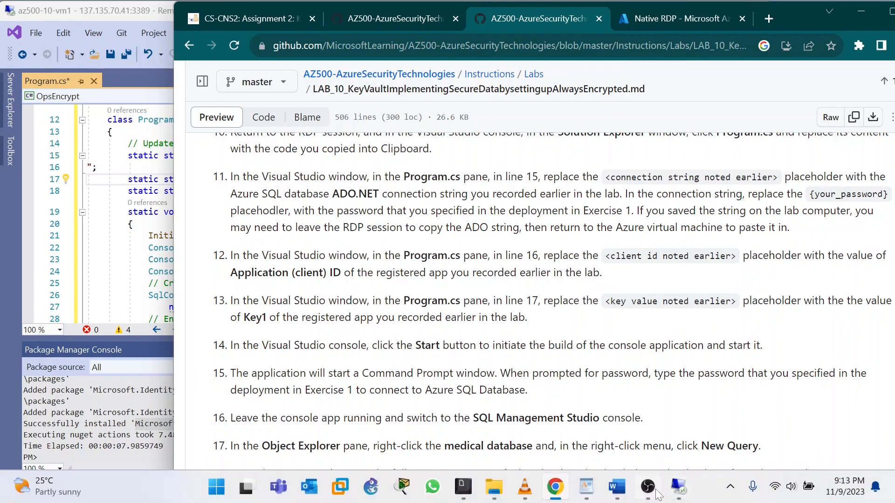
{"action": "left_click", "coordinate": [587, 487]}
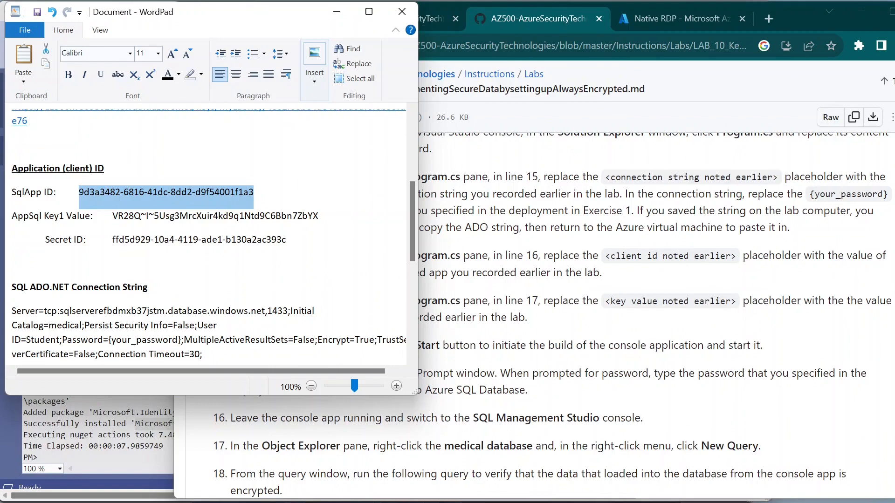
{"action": "left_click", "coordinate": [118, 216]}
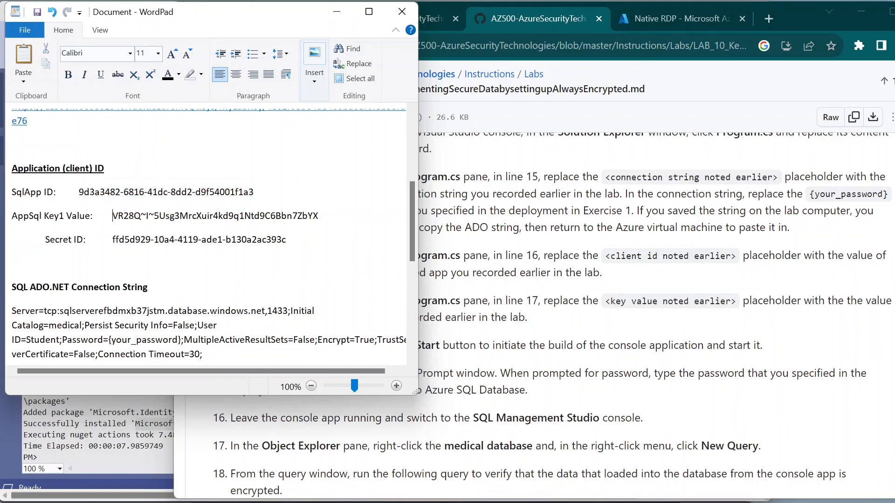
Step: Copy the AppSql Key1 secret value from the notes window
{"action": "left_click_drag", "start_coordinate": [112, 216], "coordinate": [318, 216]}
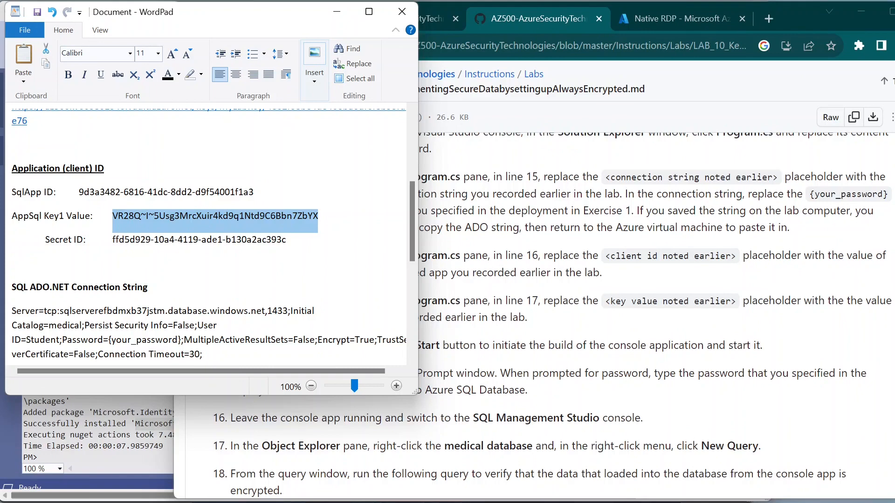
{"action": "key", "text": "shift+Home"}
{"action": "key", "text": "shift+End"}
{"action": "key", "text": "ctrl+c"}
{"action": "left_click", "coordinate": [337, 14]}
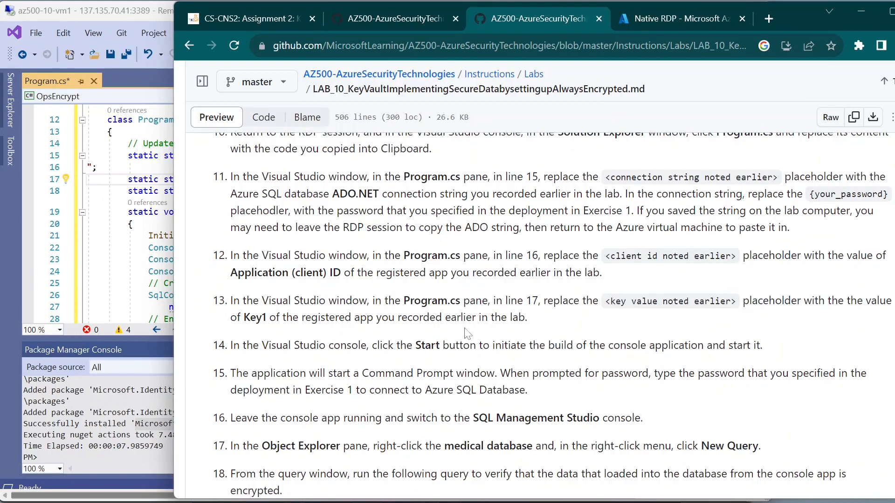
Step: Replace the key value placeholder on Program.cs line 18 with the pasted Key1 secret
{"action": "left_click", "coordinate": [139, 261]}
{"action": "left_click", "coordinate": [138, 261]}
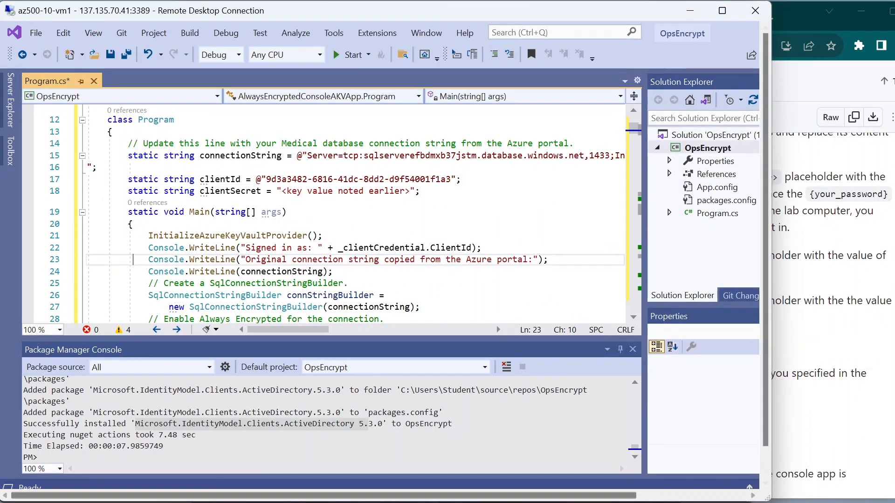
{"action": "left_click_drag", "start_coordinate": [281, 190], "coordinate": [411, 190]}
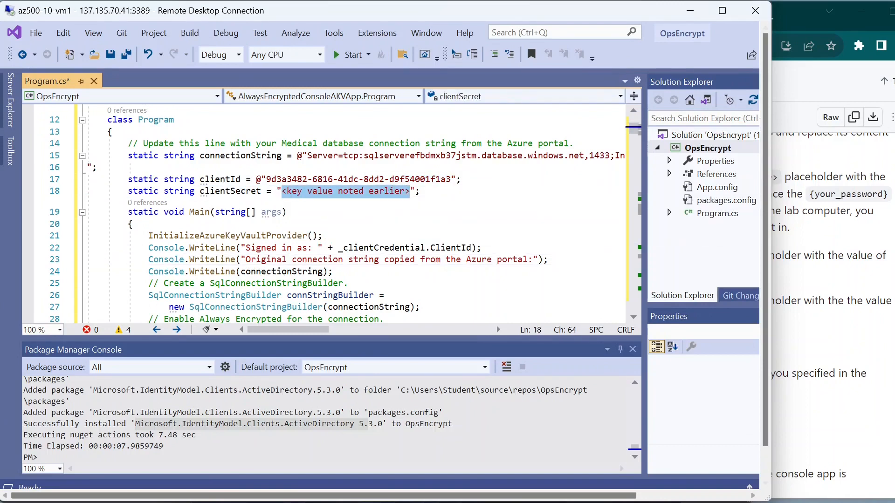
{"action": "key", "text": "Delete"}
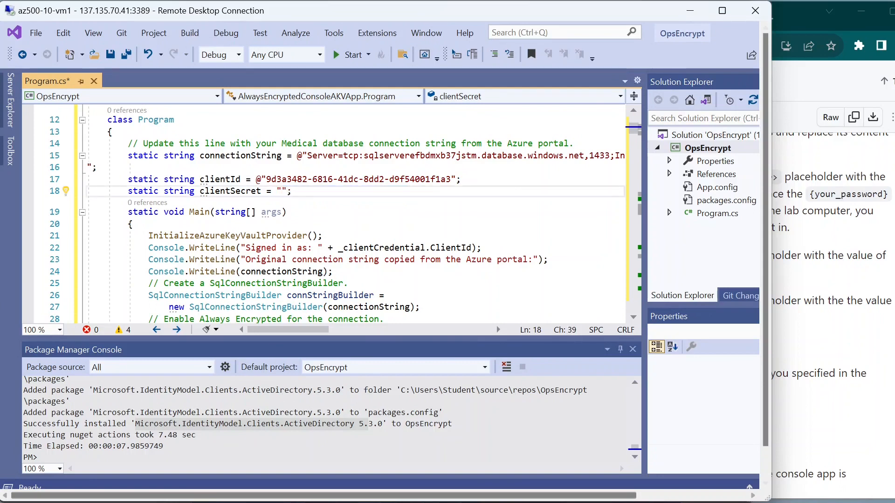
{"action": "key", "text": "ctrl+v"}
Step: Check the lab instructions, then build and start the OpsEncrypt console application
{"action": "left_click", "coordinate": [889, 322]}
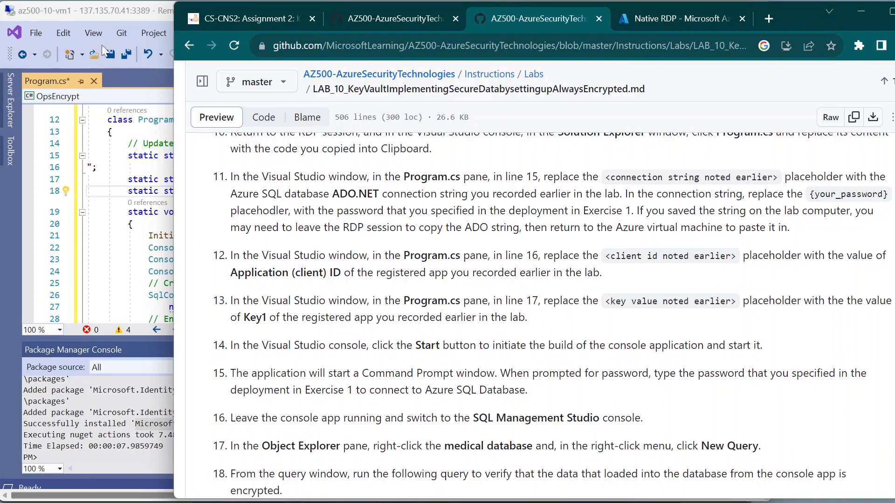
{"action": "left_click", "coordinate": [91, 11]}
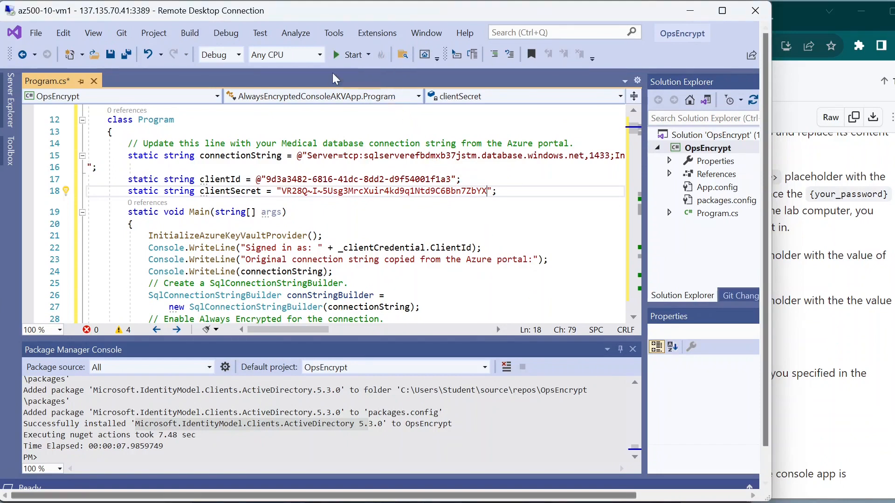
{"action": "left_click", "coordinate": [345, 56]}
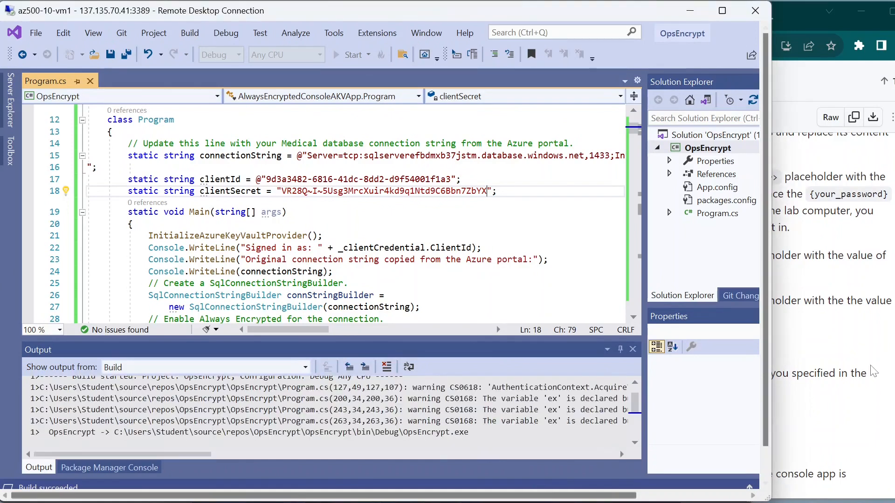
Step: Return to the lab instructions while OpsEncrypt.exe launches and asks for the server password
{"action": "left_click", "coordinate": [779, 335]}
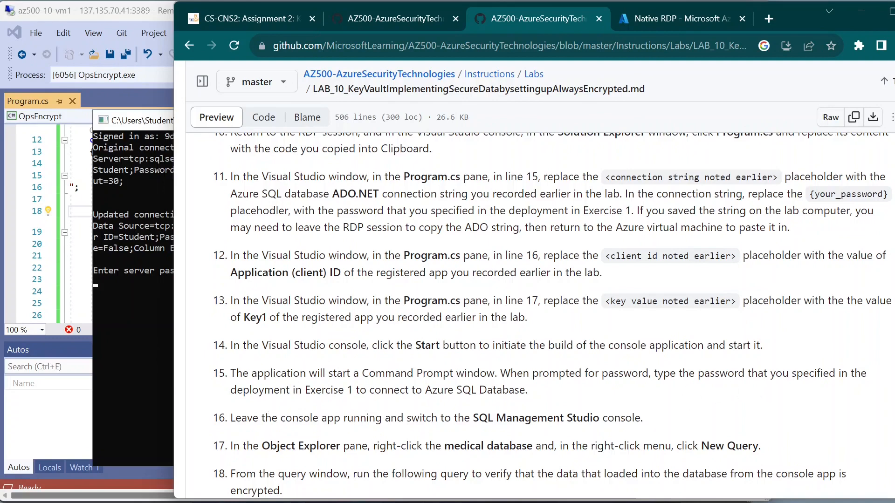
Step: Copy the saved Pass2 password from the notes and submit it at OpsEncrypt's server password prompt
{"action": "mouse_move", "coordinate": [622, 501]}
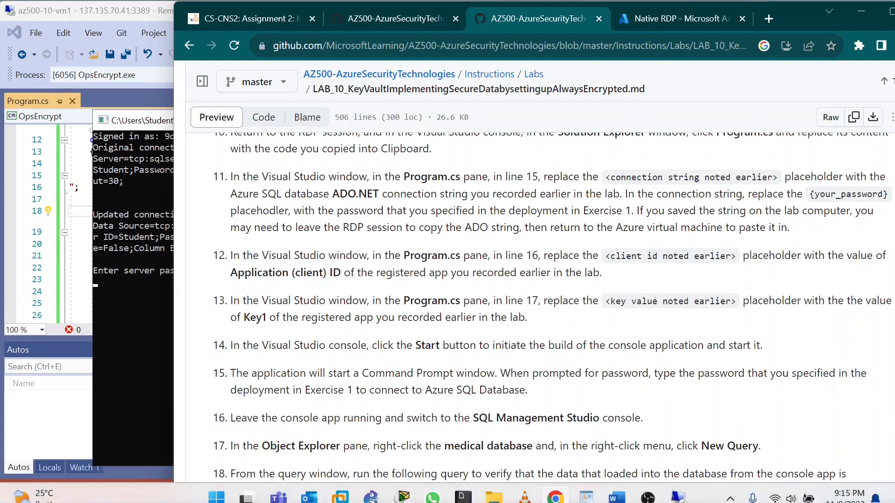
{"action": "left_click", "coordinate": [586, 487]}
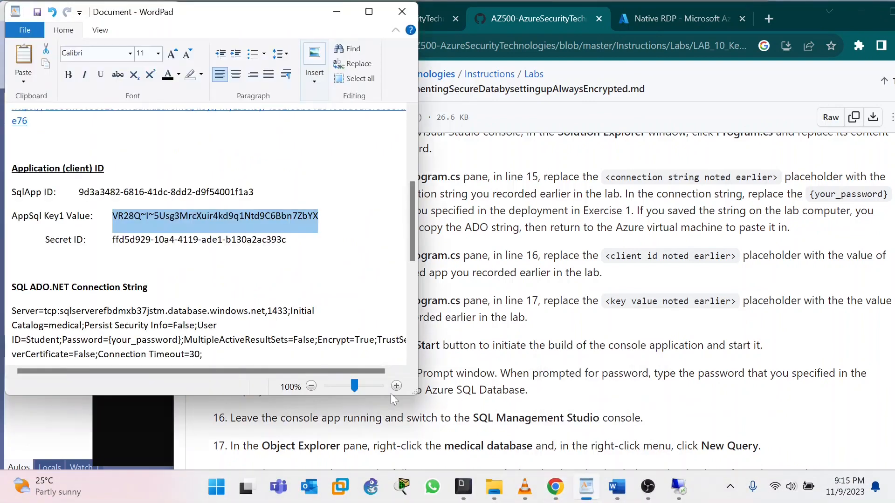
{"action": "scroll", "coordinate": [153, 233], "scroll_direction": "up", "scroll_amount": 5}
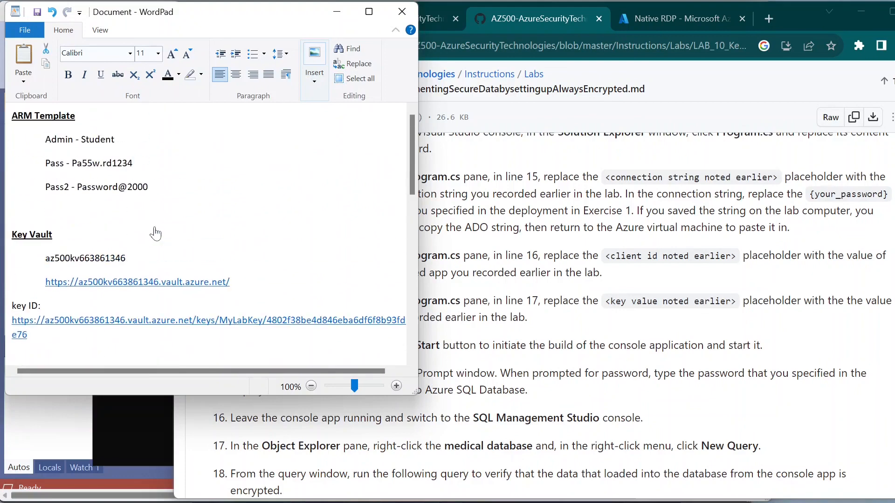
{"action": "left_click_drag", "start_coordinate": [77, 187], "coordinate": [148, 189]}
{"action": "key", "text": "ctrl+c"}
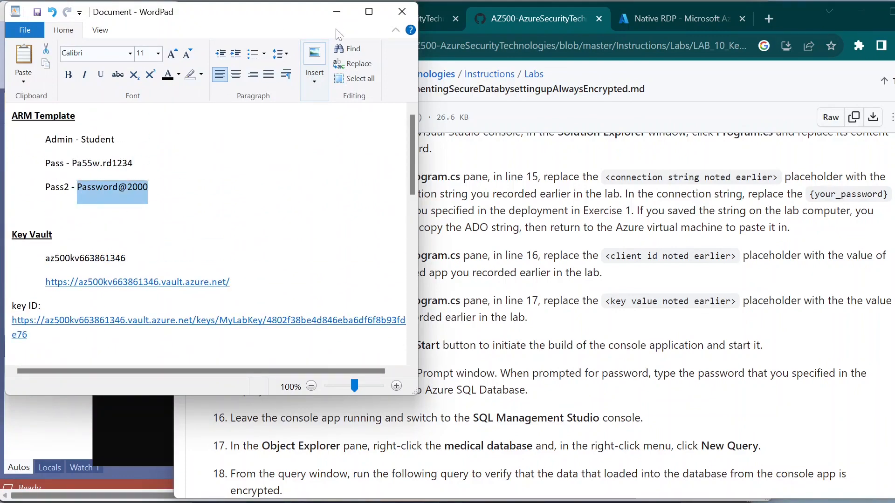
{"action": "left_click", "coordinate": [337, 12]}
{"action": "left_click", "coordinate": [151, 293]}
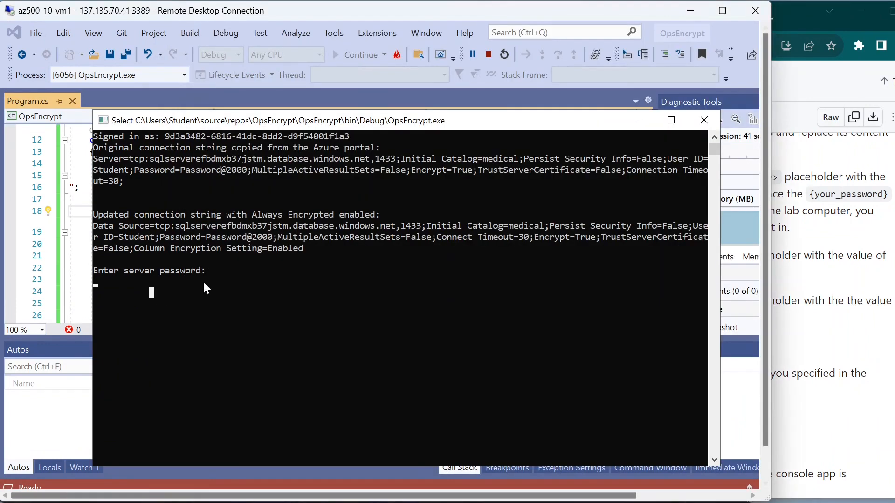
{"action": "left_click", "coordinate": [219, 271]}
{"action": "key", "text": "ctrl+v"}
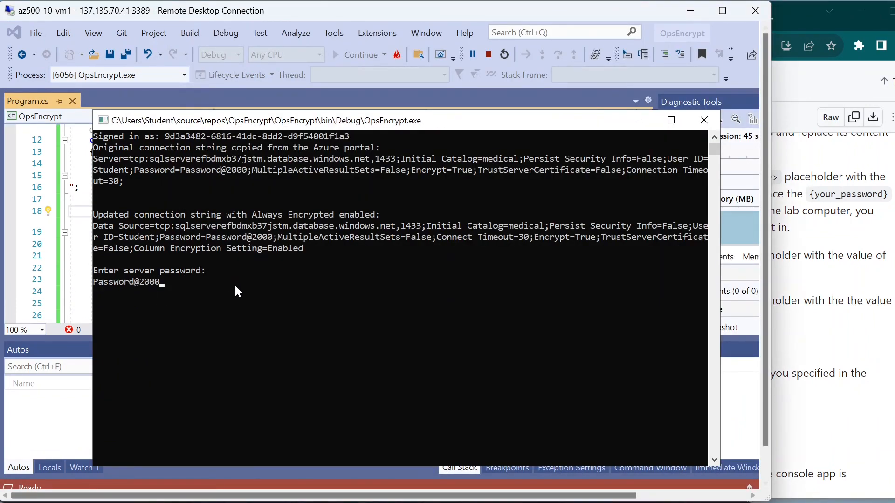
{"action": "key", "text": "Return"}
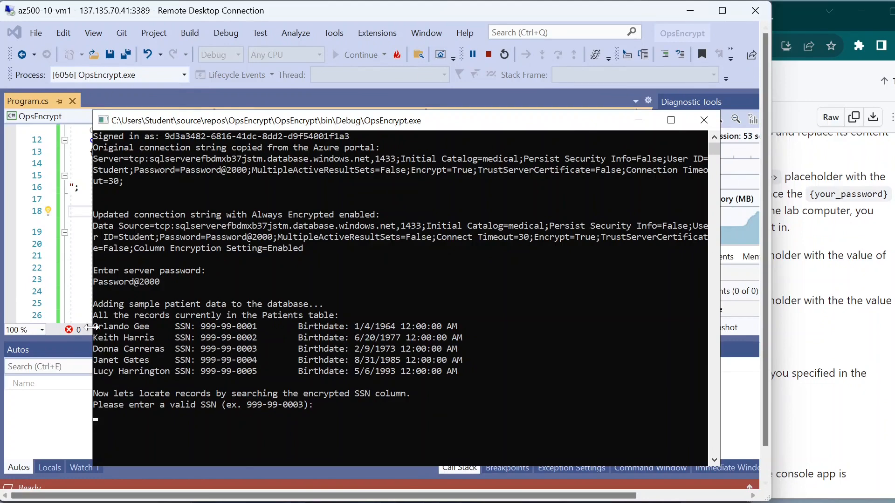
{"action": "left_click_drag", "start_coordinate": [87, 330], "coordinate": [105, 330]}
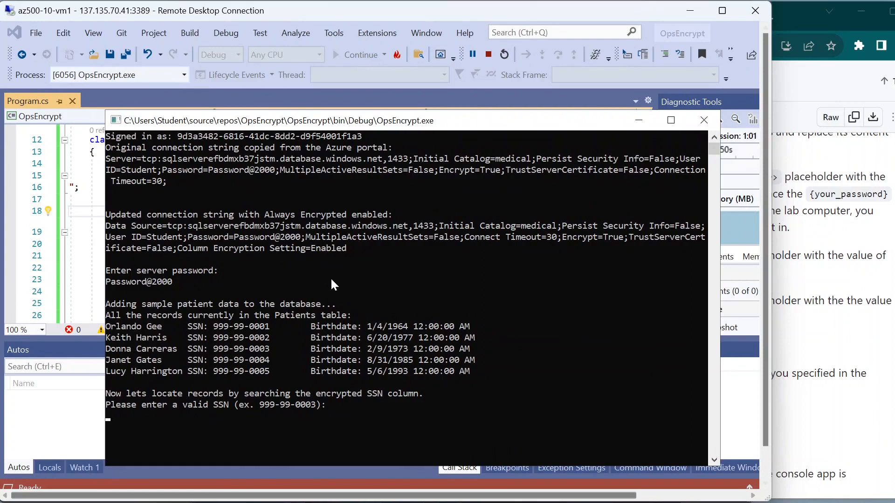
Step: Scroll the GitHub lab instructions down to step 18's SELECT query
{"action": "left_click", "coordinate": [791, 321]}
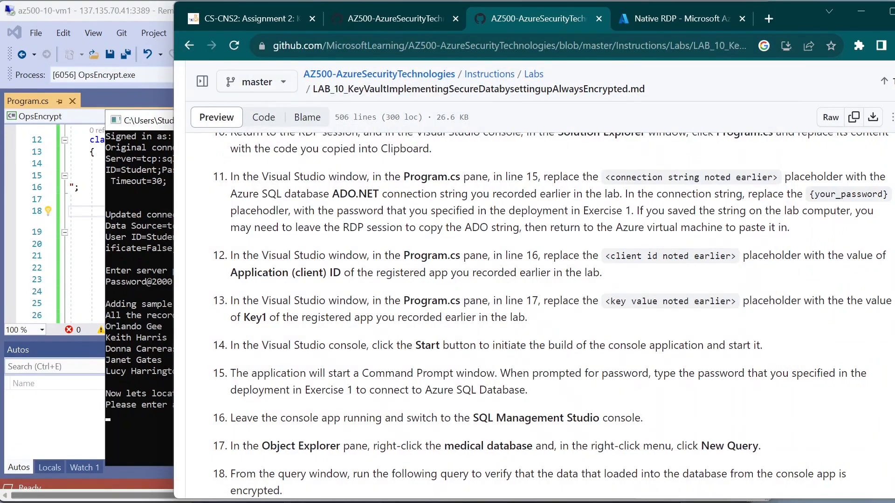
{"action": "scroll", "coordinate": [348, 341], "scroll_direction": "down", "scroll_amount": 2}
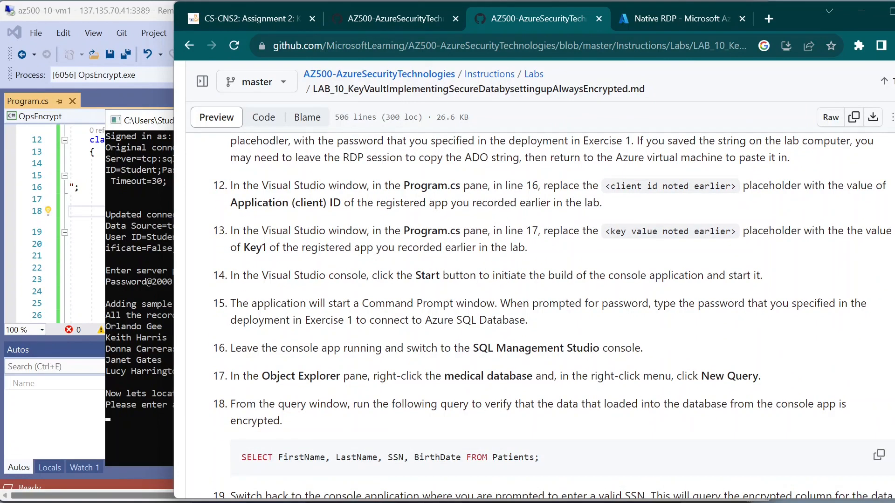
{"action": "scroll", "coordinate": [286, 319], "scroll_direction": "down", "scroll_amount": 2}
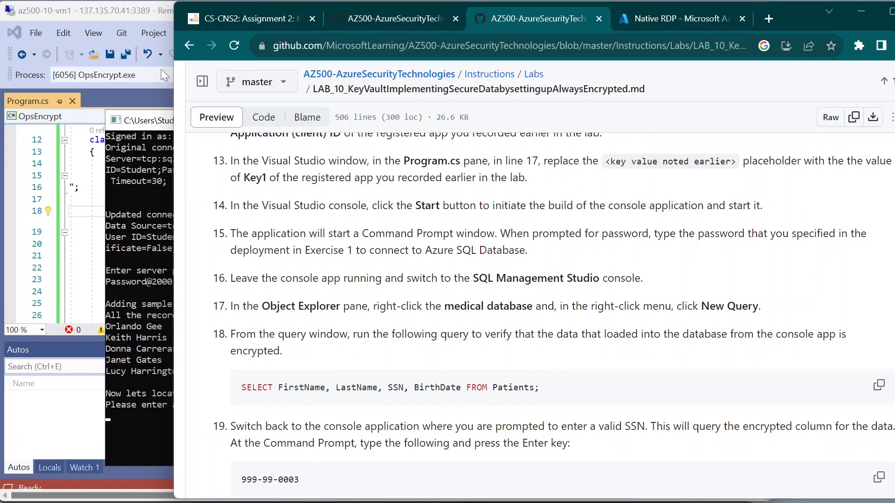
Step: Minimize the console and Visual Studio, maximize Remote Desktop, and bring up SSMS
{"action": "left_click", "coordinate": [116, 122]}
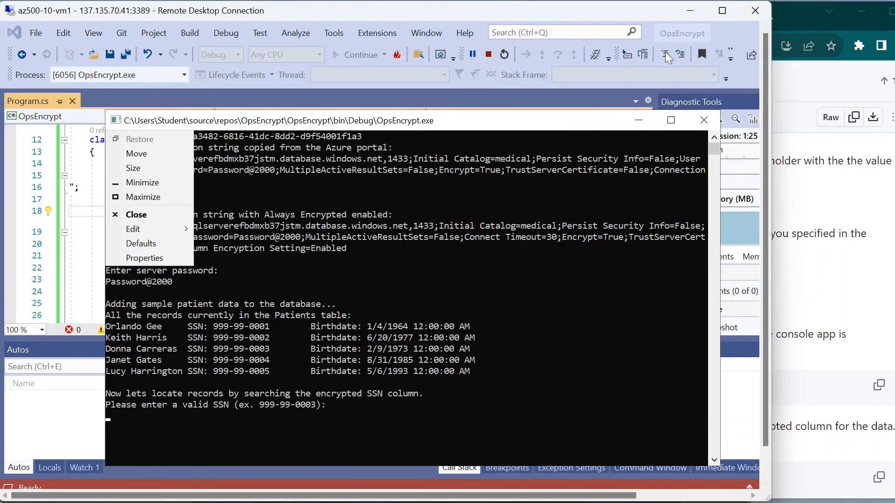
{"action": "left_click", "coordinate": [639, 122]}
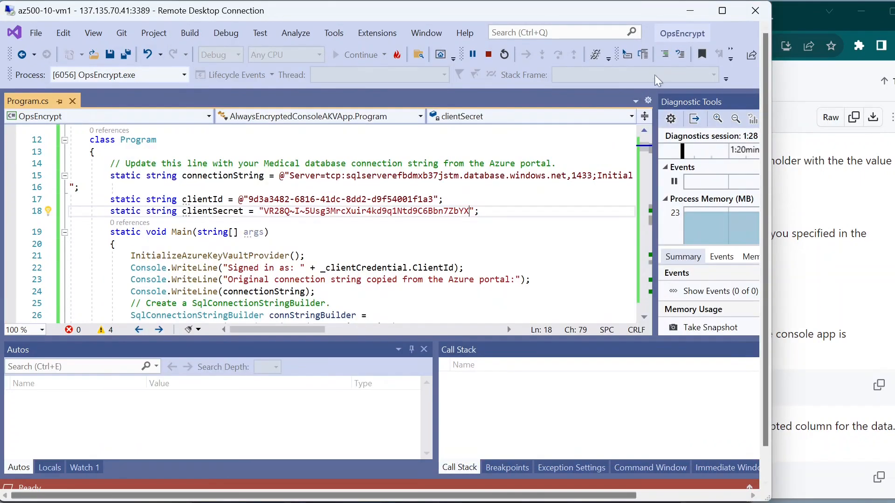
{"action": "left_click", "coordinate": [690, 11]}
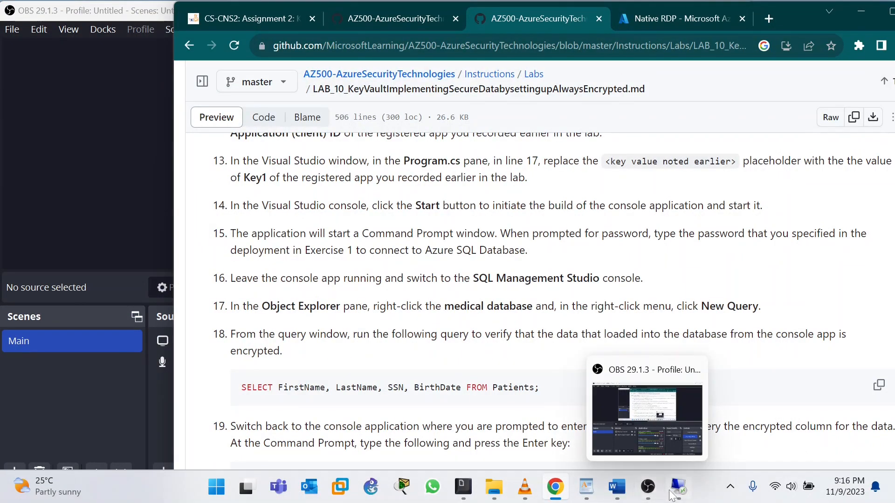
{"action": "left_click", "coordinate": [677, 489]}
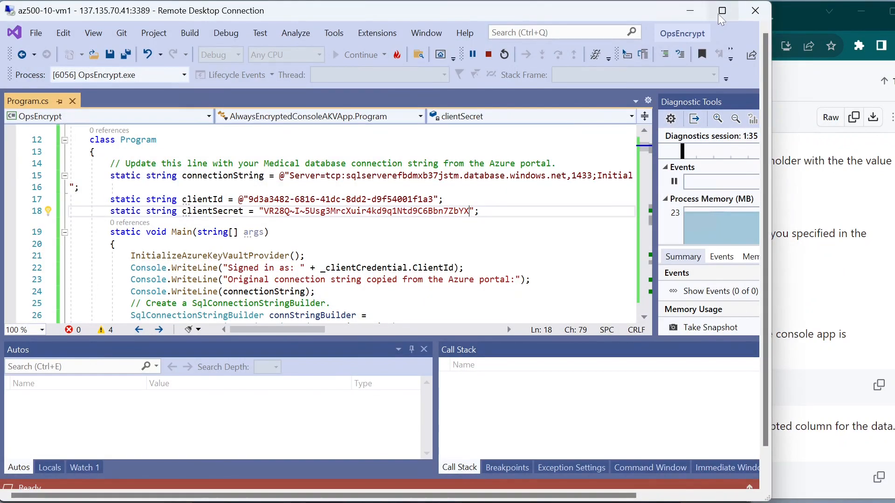
{"action": "left_click", "coordinate": [722, 11]}
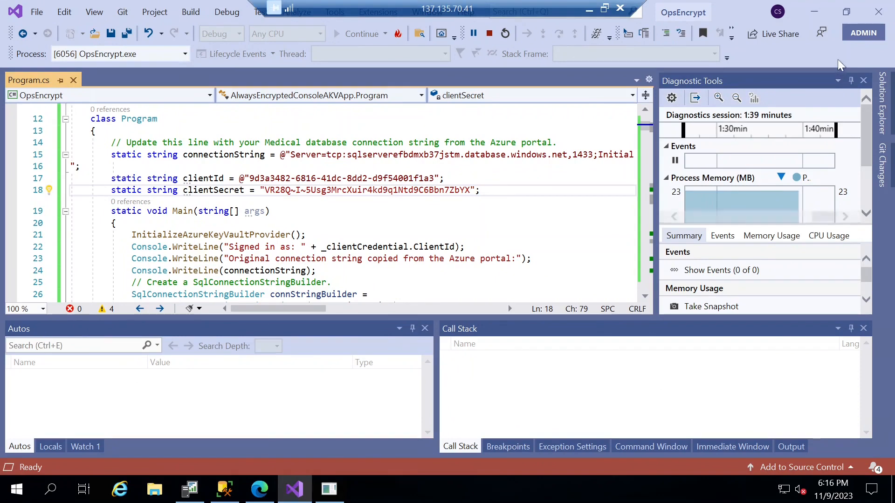
{"action": "left_click", "coordinate": [814, 11]}
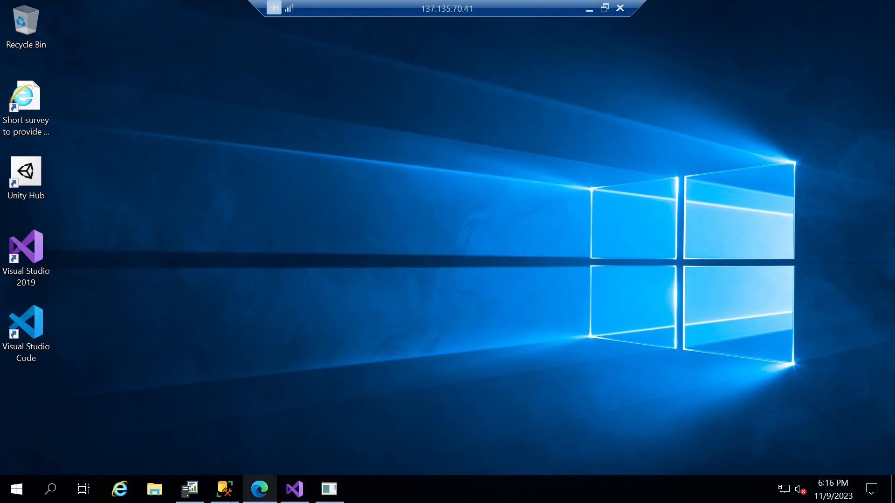
{"action": "mouse_move", "coordinate": [190, 492]}
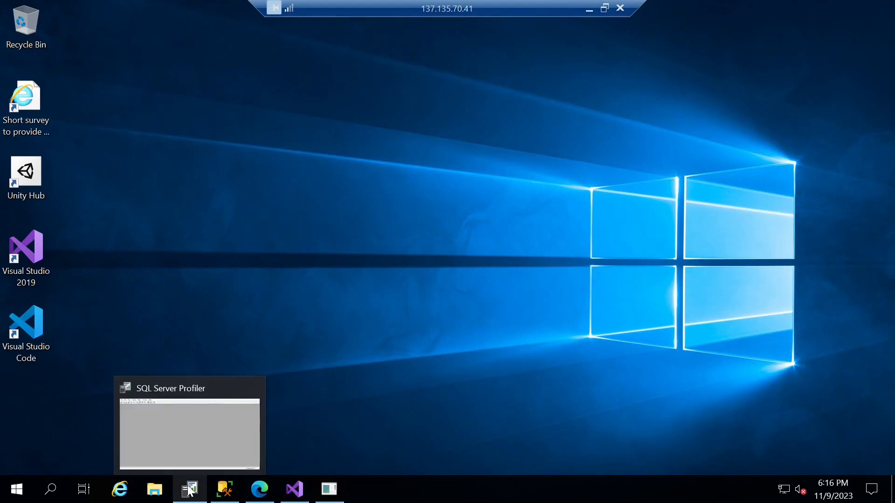
{"action": "left_click", "coordinate": [190, 489]}
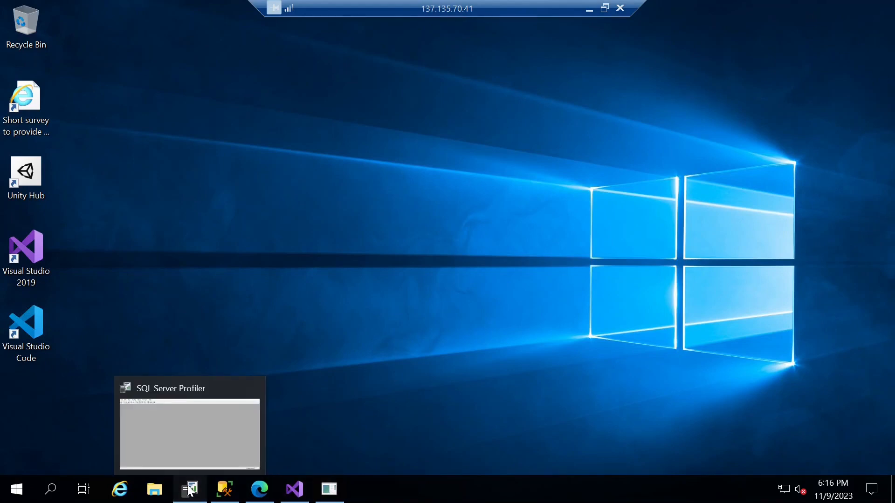
{"action": "left_click", "coordinate": [190, 491]}
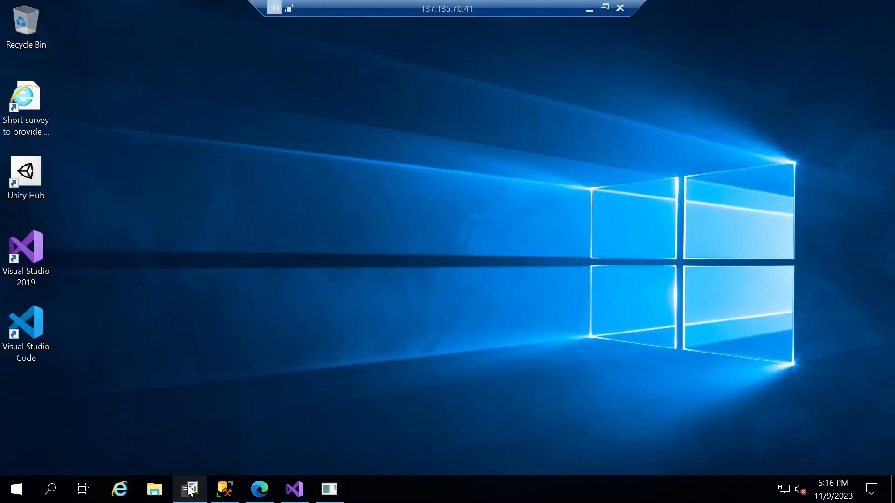
{"action": "left_click", "coordinate": [230, 494]}
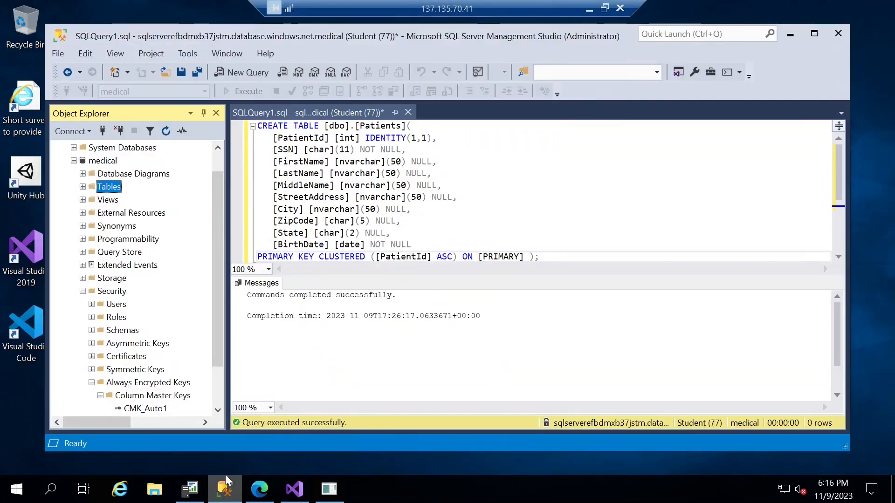
Step: Collapse Security and start a New Query on the medical database
{"action": "left_click", "coordinate": [84, 291]}
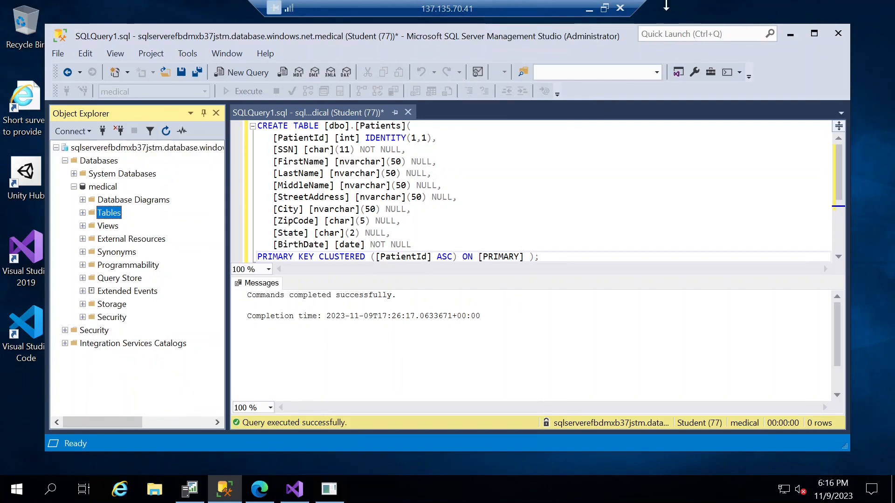
{"action": "left_click", "coordinate": [604, 7]}
{"action": "left_click", "coordinate": [894, 252]}
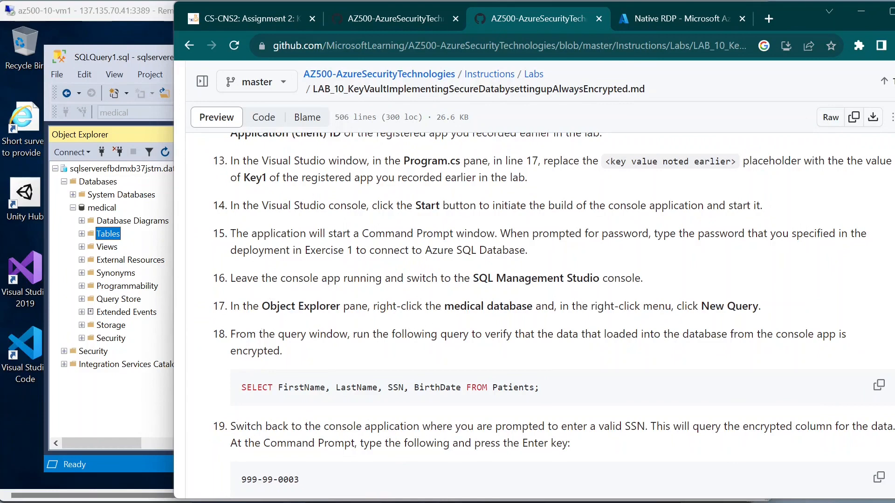
{"action": "left_click_drag", "start_coordinate": [444, 306], "coordinate": [541, 306]}
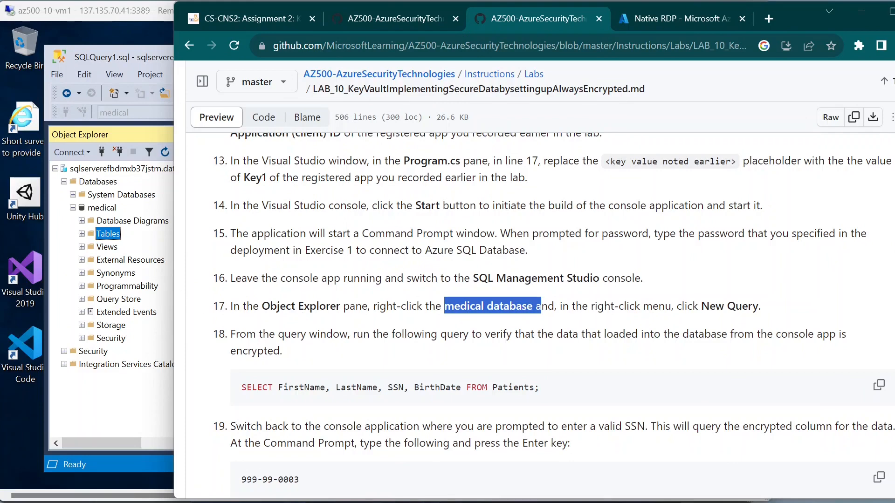
{"action": "left_click", "coordinate": [102, 207]}
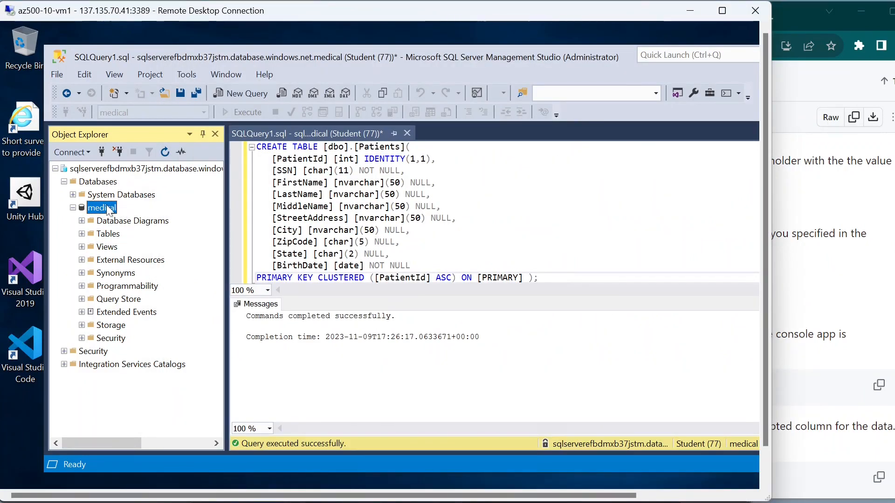
{"action": "right_click", "coordinate": [108, 210]}
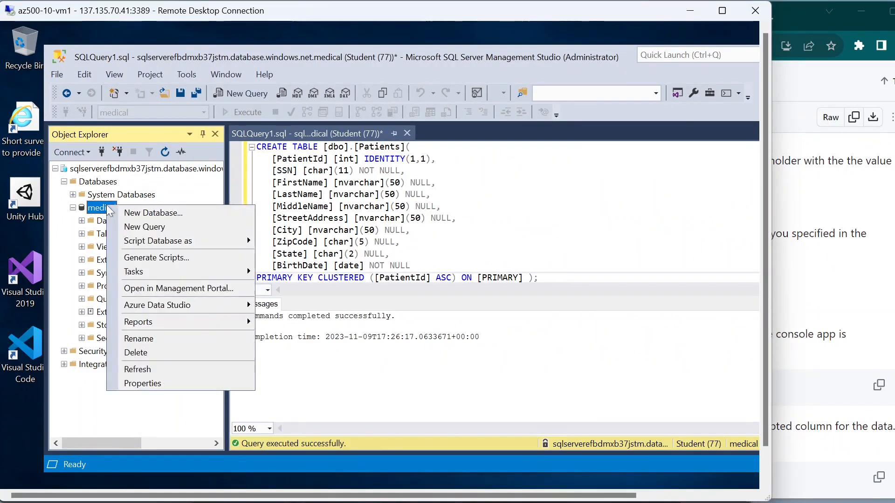
{"action": "left_click", "coordinate": [163, 230]}
Step: Copy step 18's SELECT query from the lab page and return to the empty query window
{"action": "left_click", "coordinate": [819, 334]}
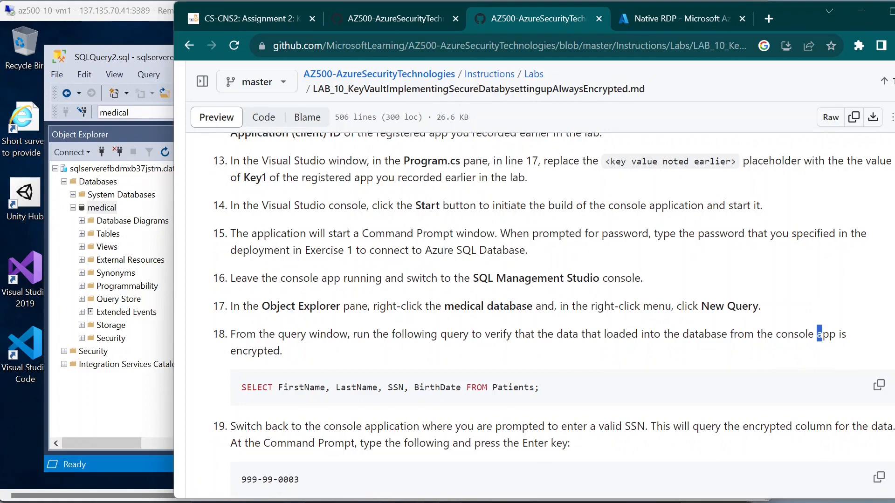
{"action": "left_click", "coordinate": [879, 387]}
{"action": "mouse_move", "coordinate": [240, 370]}
{"action": "left_mouse_down"}
{"action": "mouse_move", "coordinate": [449, 374]}
{"action": "mouse_move", "coordinate": [655, 409]}
{"action": "left_mouse_up"}
{"action": "key", "text": "Escape"}
{"action": "left_click", "coordinate": [878, 385]}
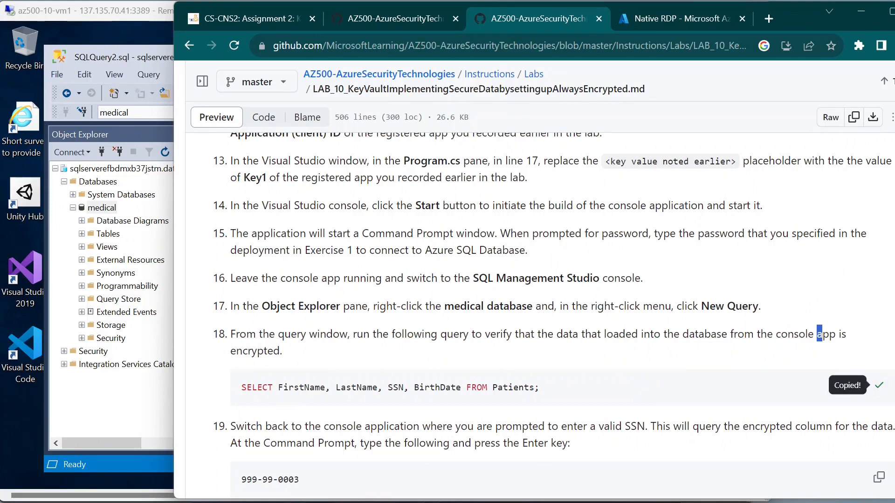
{"action": "key", "text": "alt+Tab"}
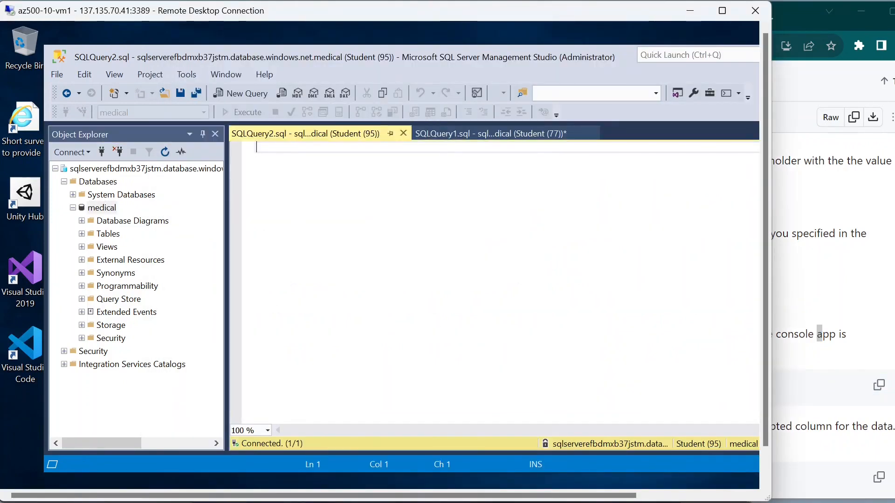
Step: Paste and execute the Patients SELECT query, returning five rows with encrypted SSN and BirthDate
{"action": "key", "text": "ctrl+v"}
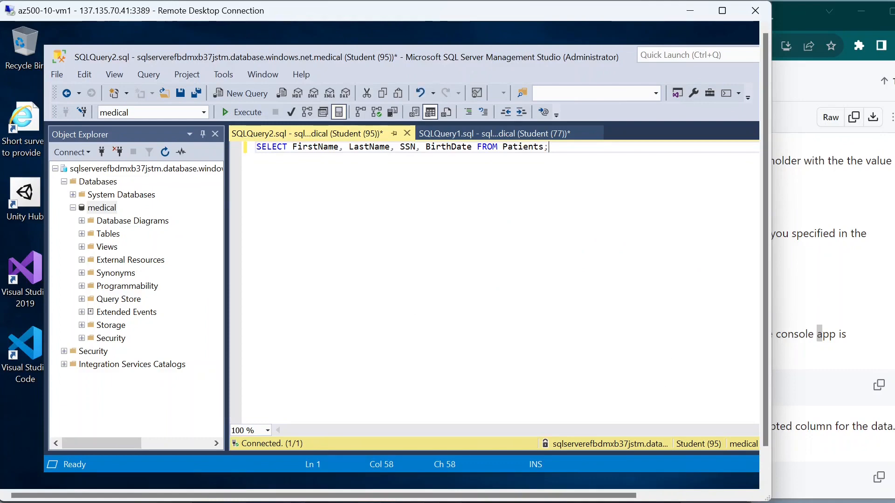
{"action": "left_click", "coordinate": [243, 112]}
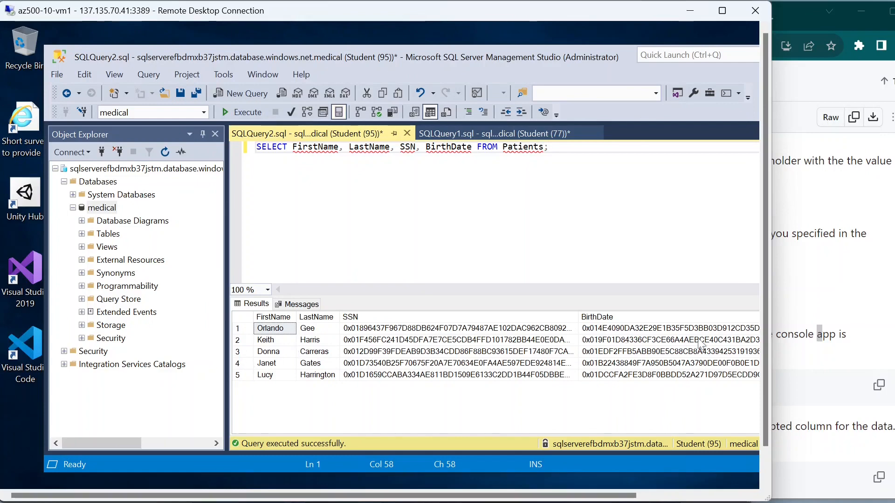
{"action": "left_click", "coordinate": [832, 314]}
{"action": "scroll", "coordinate": [349, 335], "scroll_direction": "down", "scroll_amount": 3}
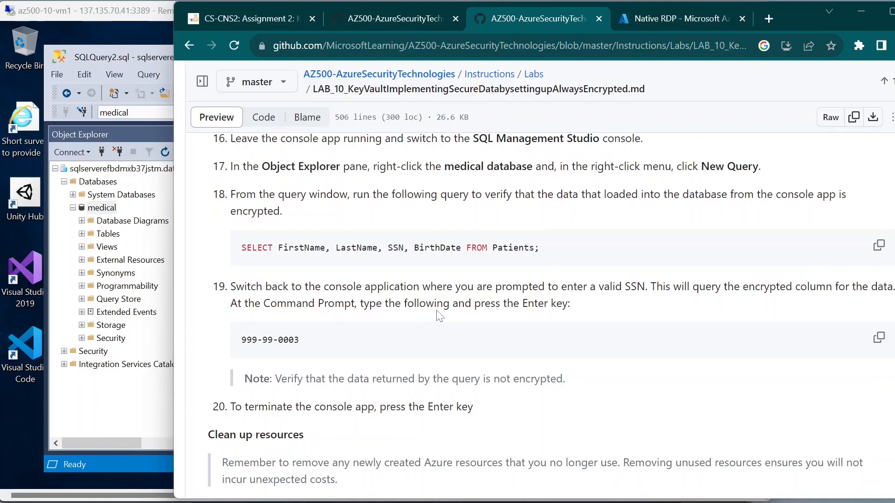
{"action": "left_click", "coordinate": [134, 395]}
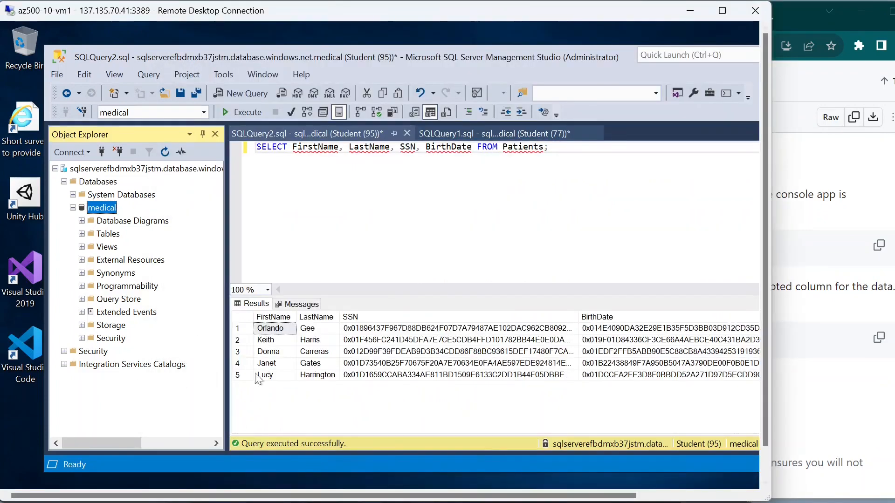
Step: Return to the results in full screen and bring the OpsEncrypt console forward
{"action": "left_click", "coordinate": [850, 368]}
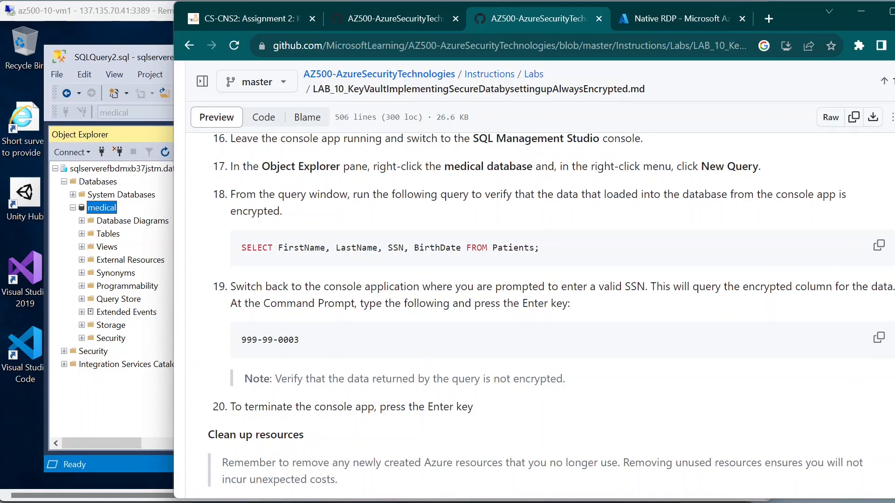
{"action": "key", "text": "alt+Tab"}
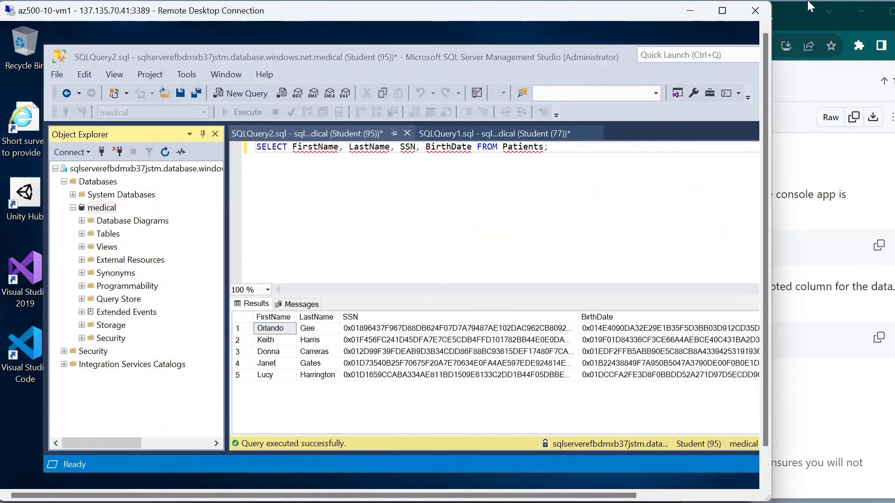
{"action": "left_click", "coordinate": [722, 10]}
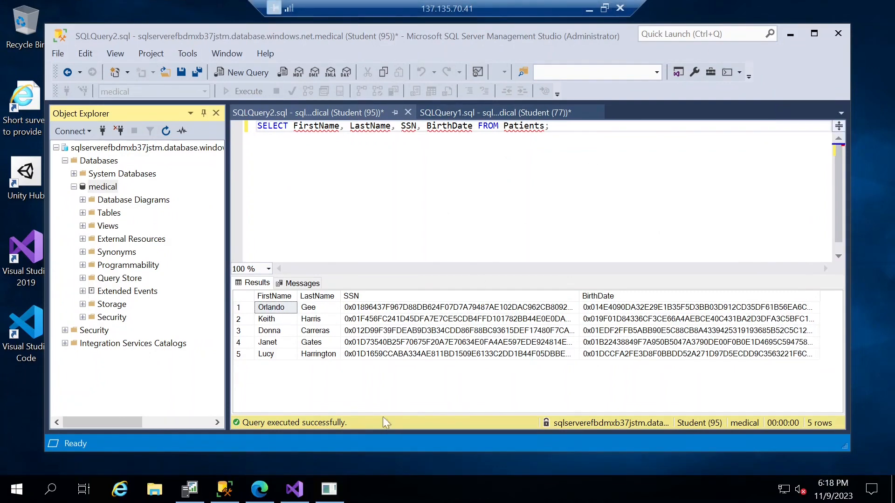
{"action": "left_click", "coordinate": [335, 492]}
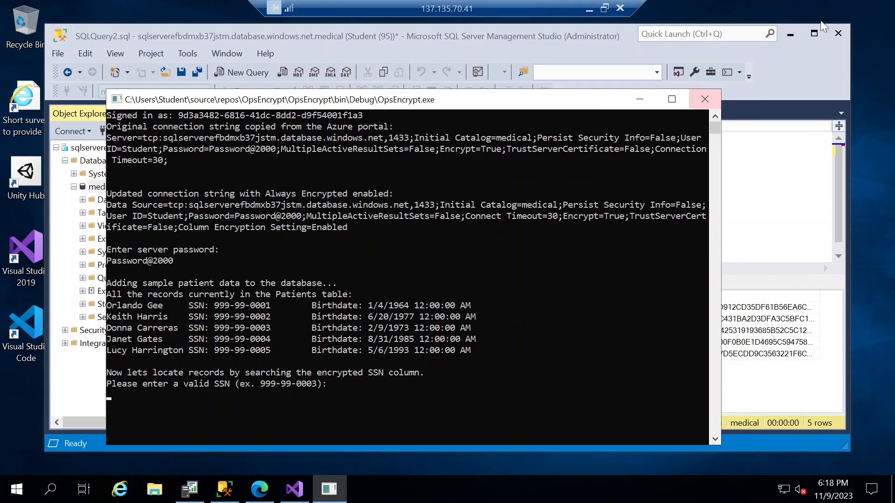
Step: Copy sample SSN 999-99-0003 and search for it in the OpsEncrypt console
{"action": "left_click", "coordinate": [604, 8]}
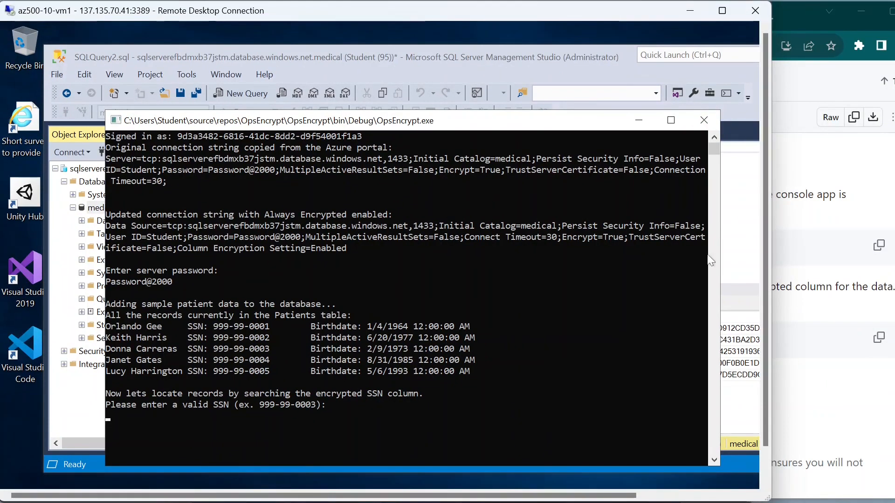
{"action": "left_click", "coordinate": [811, 322]}
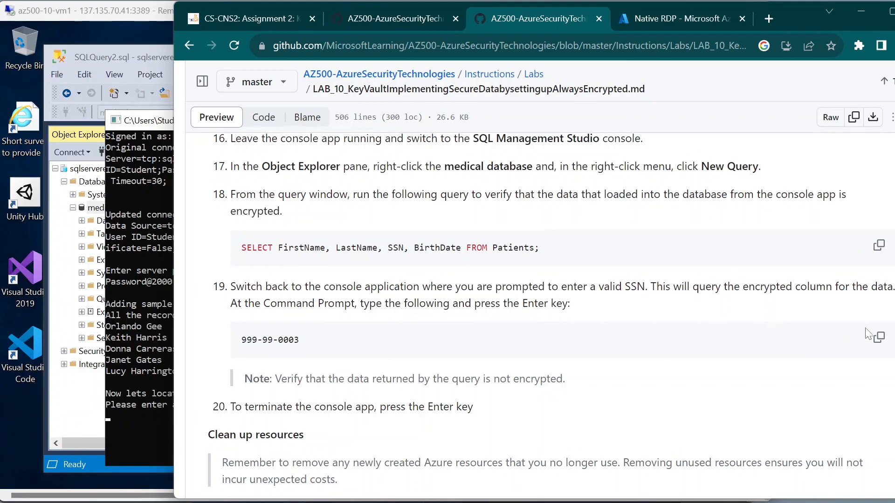
{"action": "left_click", "coordinate": [878, 337]}
{"action": "left_click", "coordinate": [879, 338]}
{"action": "left_click", "coordinate": [152, 417]}
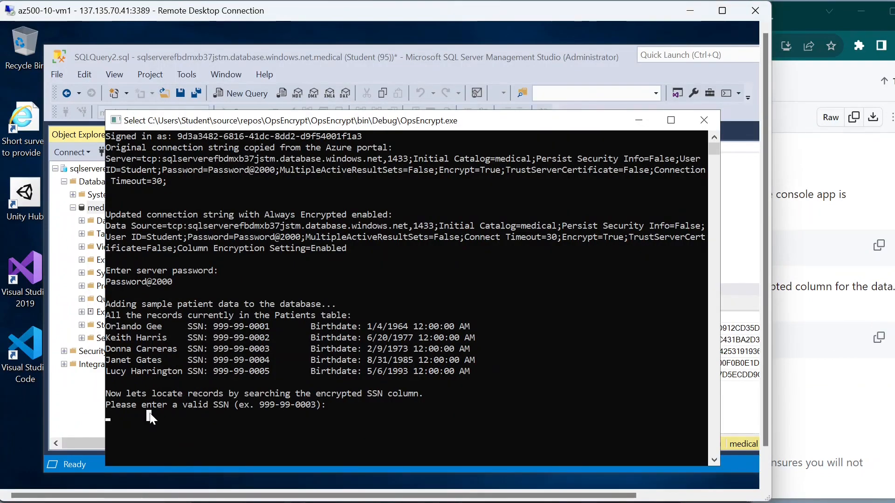
{"action": "right_click", "coordinate": [152, 415]}
{"action": "key", "text": "Return"}
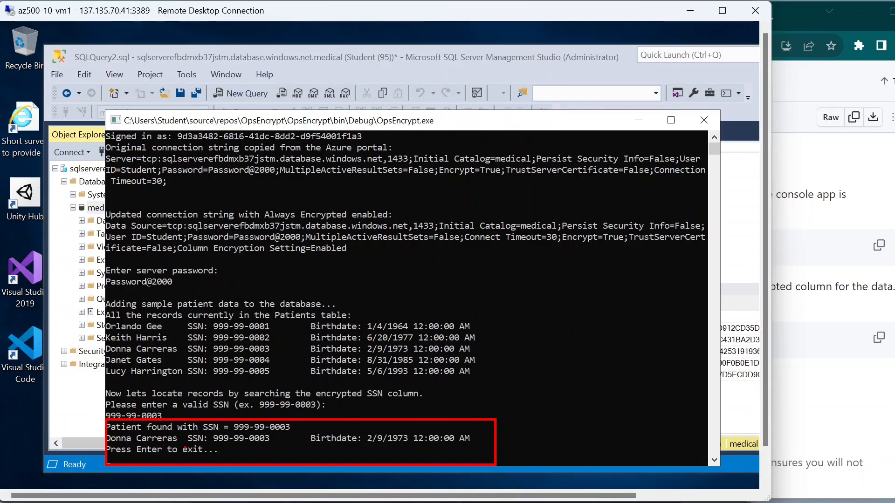
Step: Review the matching patient found by the encrypted SSN search, then exit the console app
{"action": "left_click", "coordinate": [811, 302]}
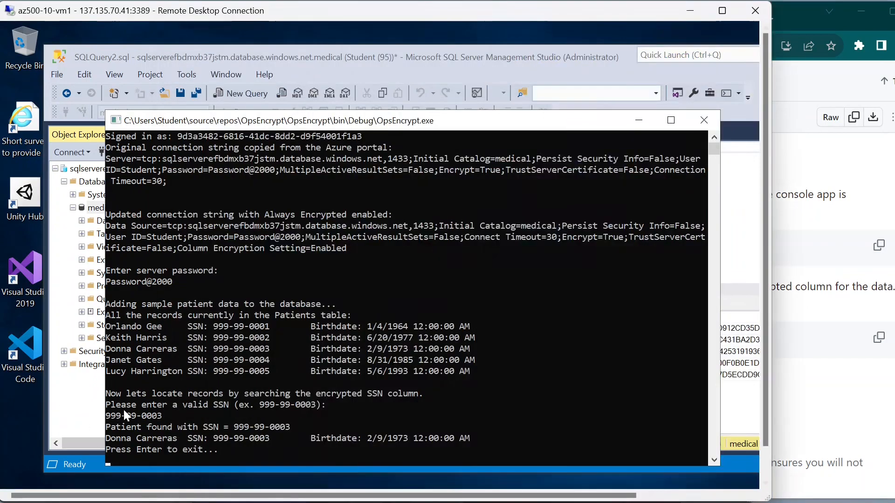
{"action": "left_click", "coordinate": [123, 404]}
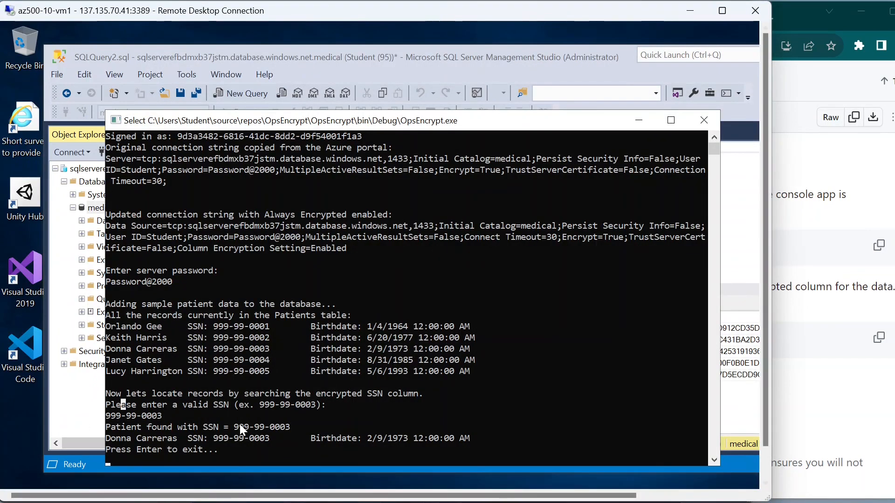
{"action": "left_click", "coordinate": [240, 425]}
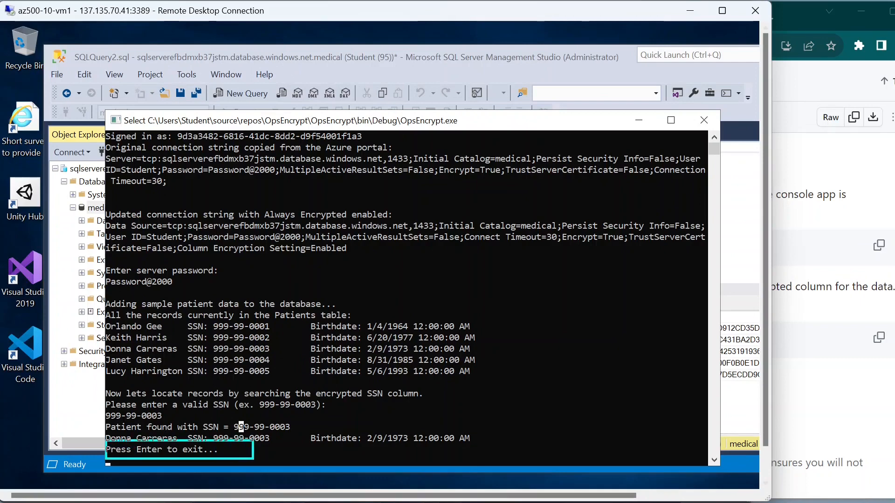
{"action": "left_click", "coordinate": [265, 449]}
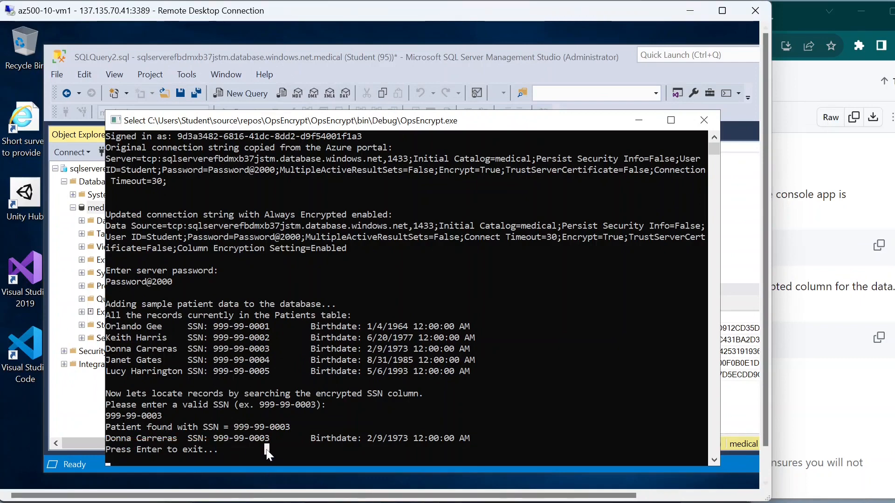
{"action": "key", "text": "Return"}
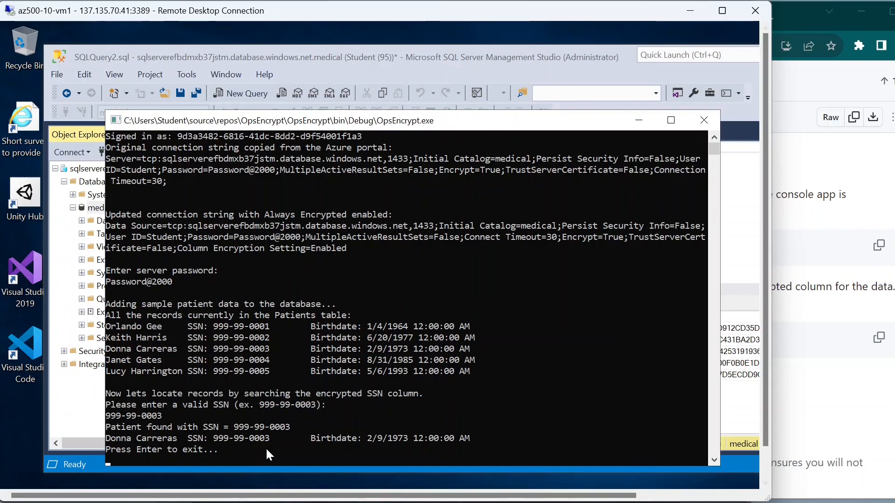
{"action": "scroll", "coordinate": [334, 434], "scroll_direction": "down", "scroll_amount": 3}
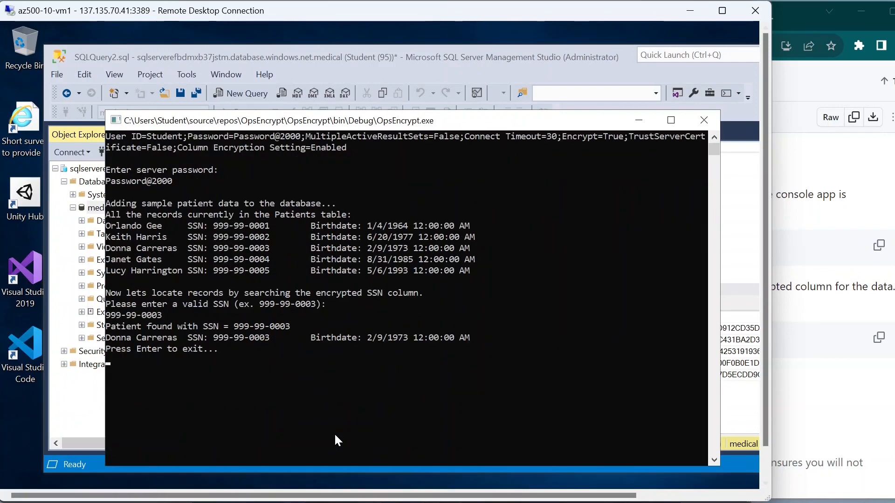
{"action": "left_click", "coordinate": [338, 394]}
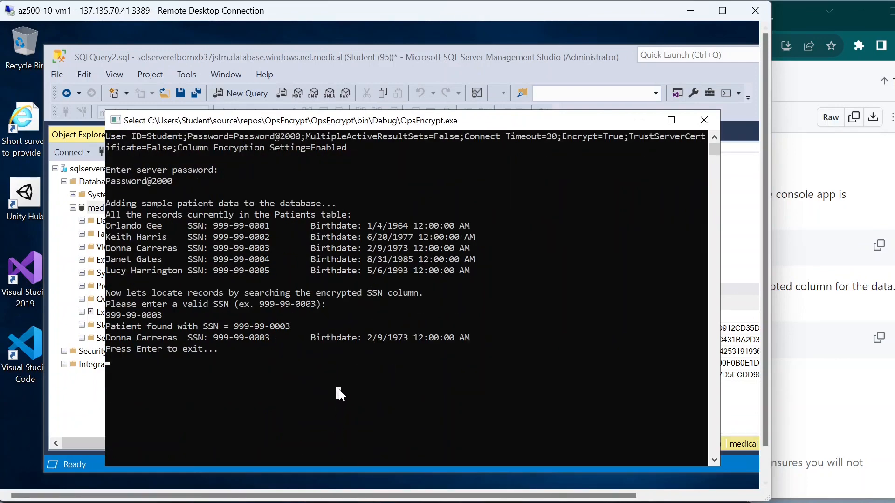
{"action": "key", "text": "Return"}
{"action": "key", "text": "Return"}
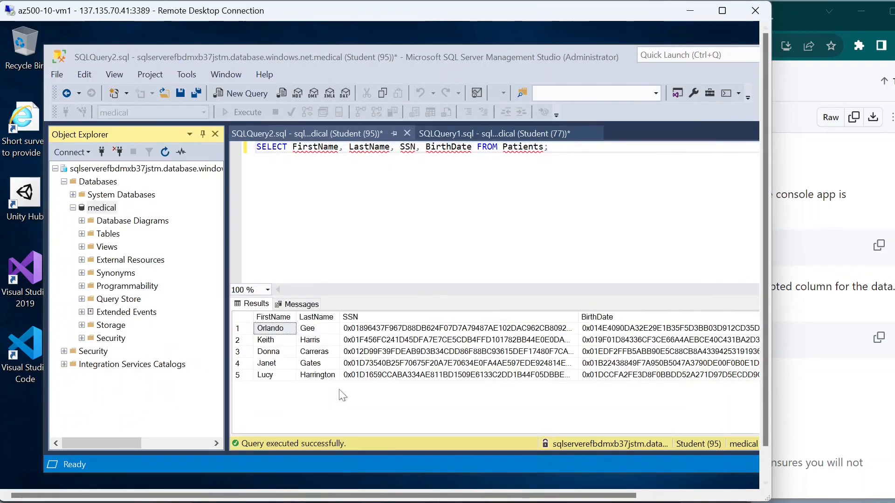
Step: Copy the Remove-AzResourceGroup command for AZ500LAB10 from the Clean up resources section
{"action": "left_click", "coordinate": [829, 303]}
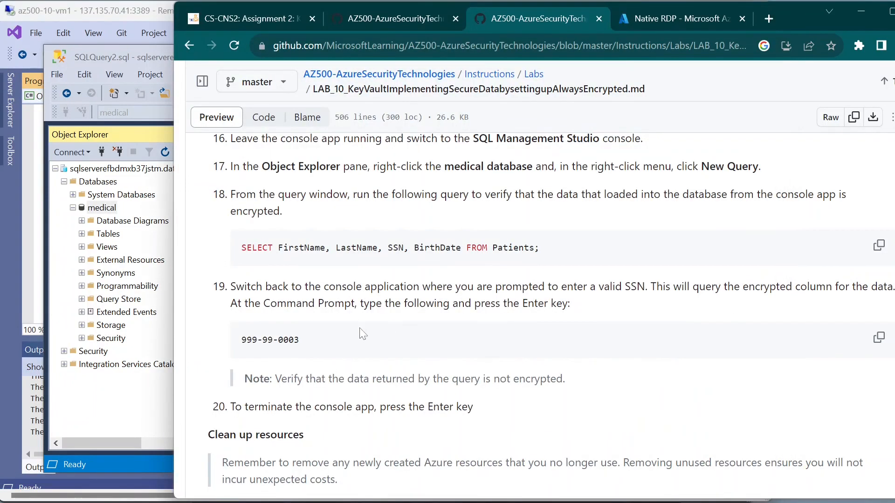
{"action": "scroll", "coordinate": [372, 345], "scroll_direction": "down", "scroll_amount": 3}
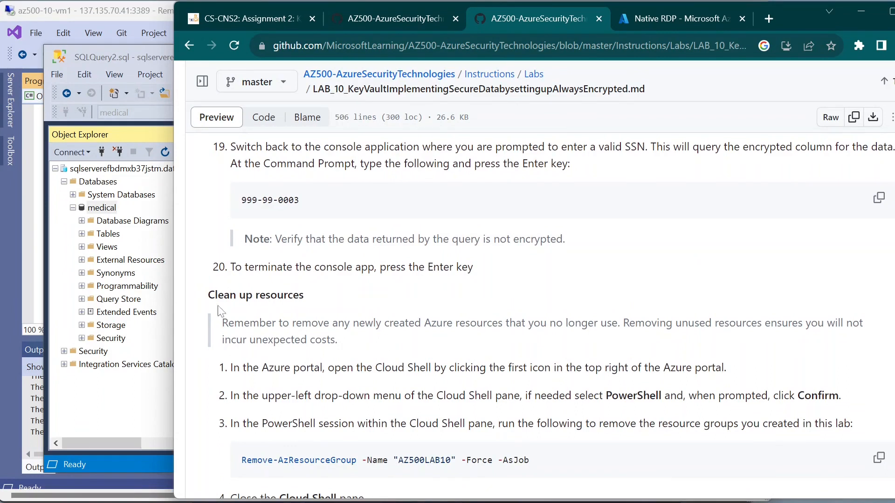
{"action": "left_click_drag", "start_coordinate": [208, 293], "coordinate": [377, 346]}
{"action": "left_click", "coordinate": [377, 346]}
{"action": "scroll", "coordinate": [536, 303], "scroll_direction": "down", "scroll_amount": 1}
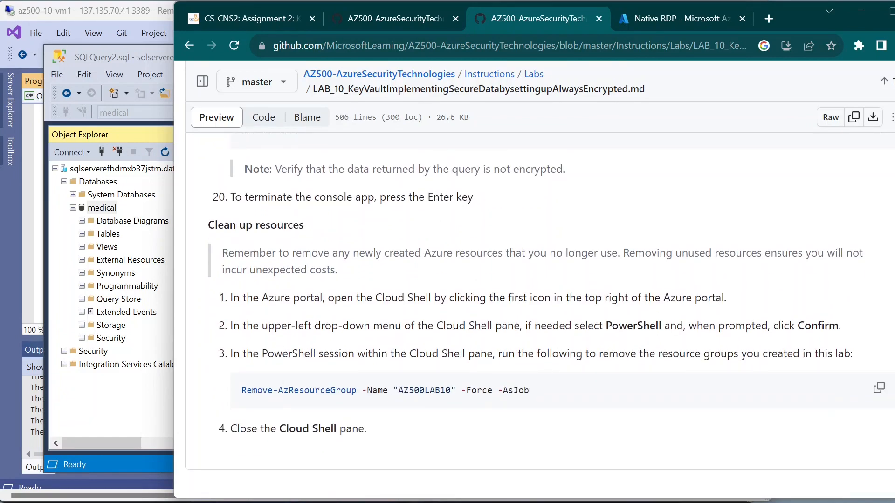
{"action": "left_click_drag", "start_coordinate": [611, 326], "coordinate": [656, 327]}
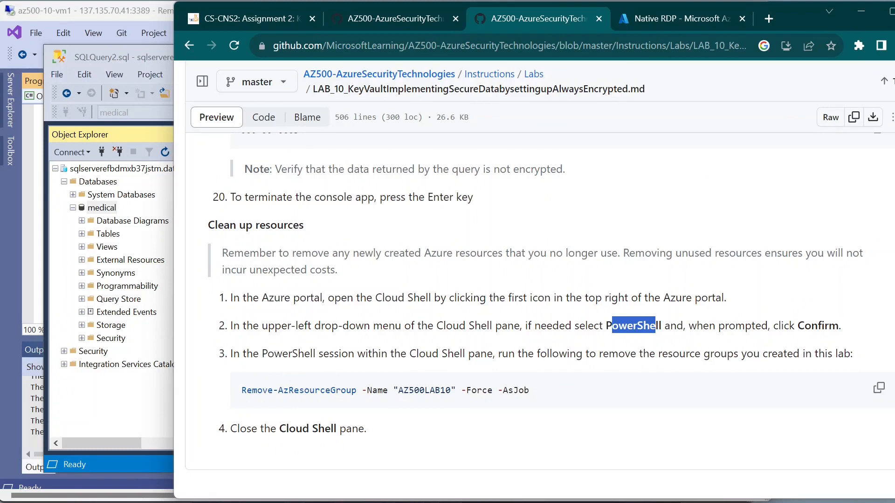
{"action": "left_click_drag", "start_coordinate": [288, 355], "coordinate": [504, 391]}
{"action": "left_click", "coordinate": [514, 397]}
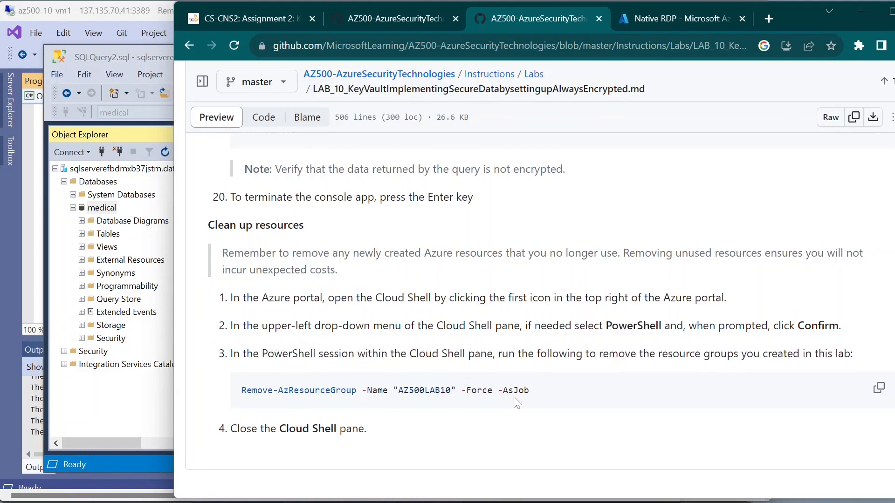
{"action": "left_click", "coordinate": [881, 390]}
{"action": "left_click_drag", "start_coordinate": [399, 391], "coordinate": [450, 391]}
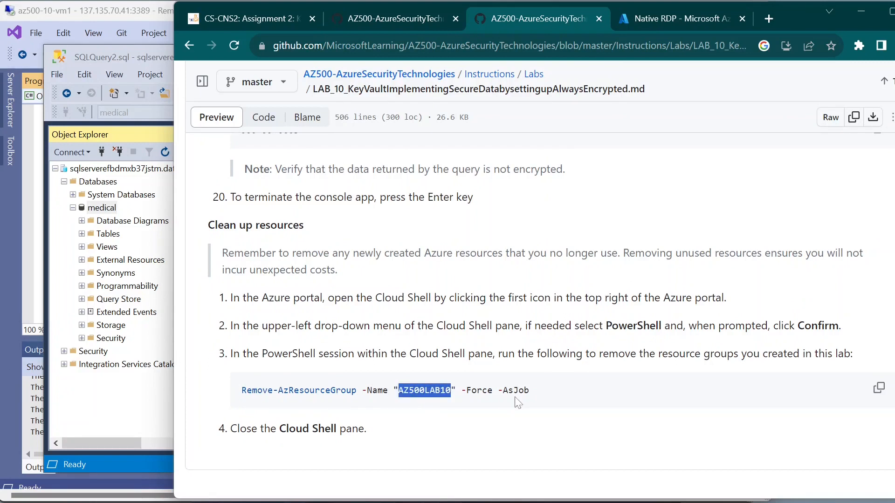
Step: Maximize Chrome and switch to the Azure portal tab
{"action": "left_click", "coordinate": [143, 390]}
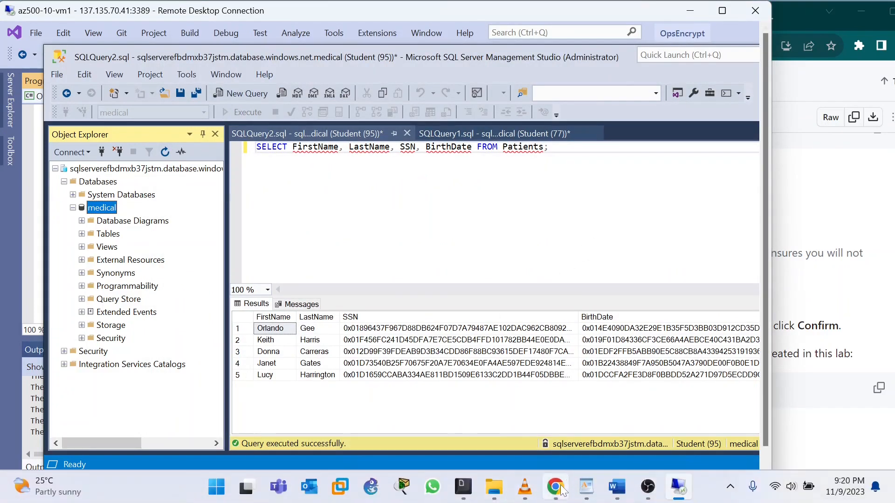
{"action": "mouse_move", "coordinate": [561, 492]}
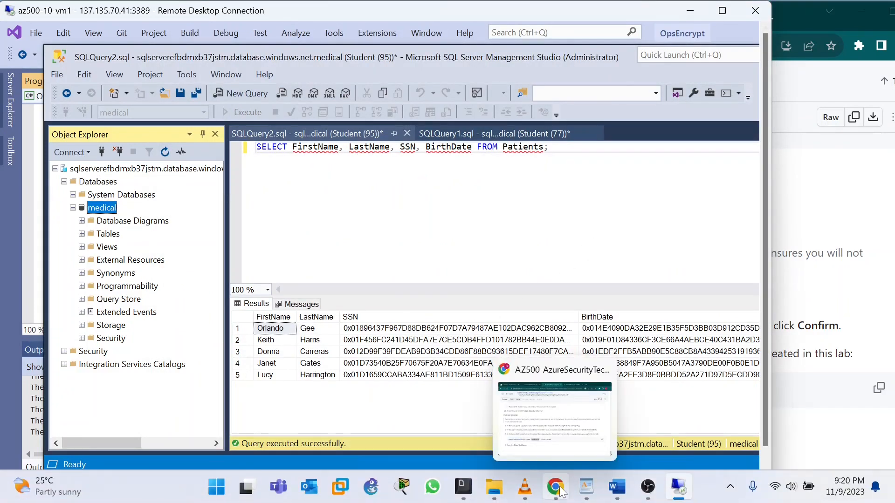
{"action": "left_click", "coordinate": [561, 491]}
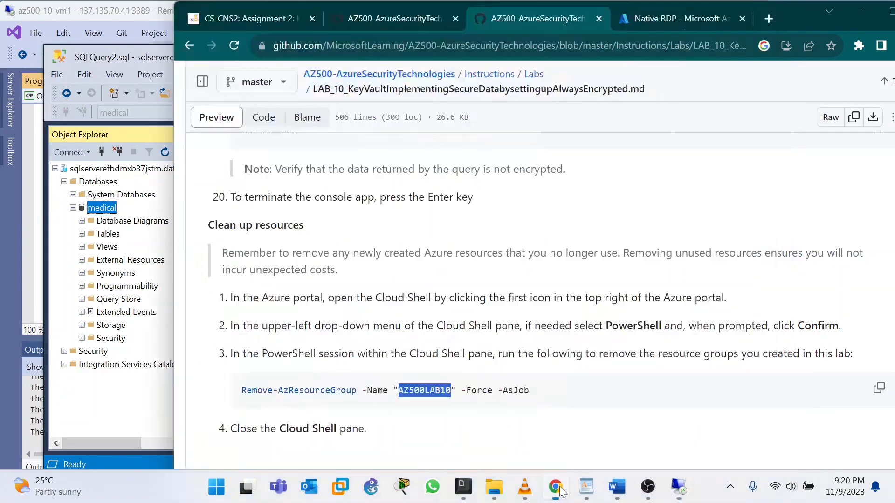
{"action": "left_click", "coordinate": [886, 14]}
{"action": "left_click", "coordinate": [590, 10]}
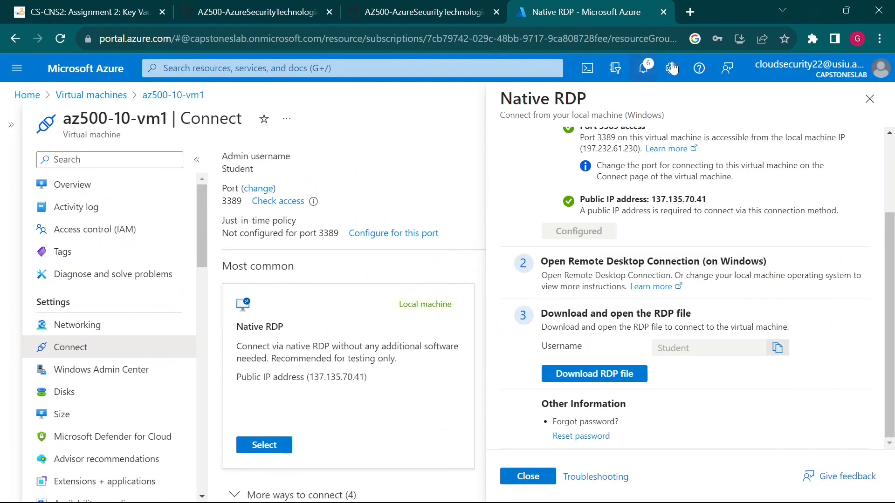
Step: Close the VM Connect blades and open a Cloud Shell PowerShell session
{"action": "left_click", "coordinate": [870, 99]}
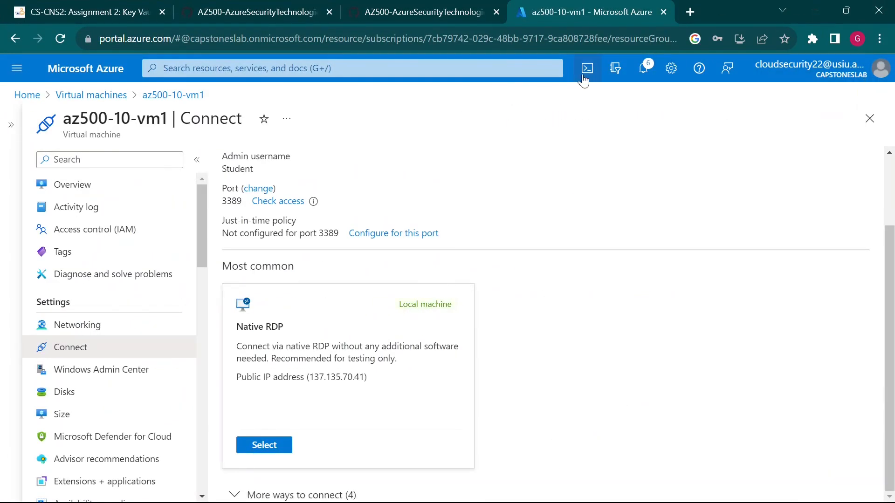
{"action": "left_click", "coordinate": [584, 79]}
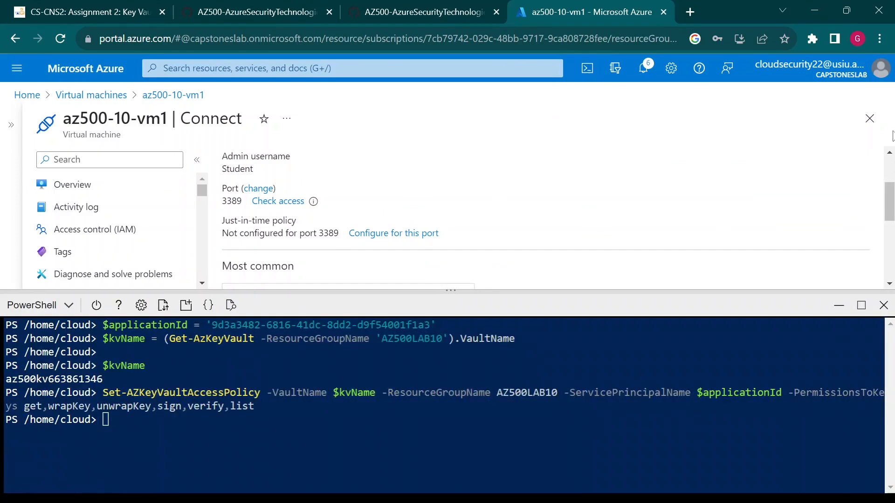
{"action": "left_click", "coordinate": [869, 121]}
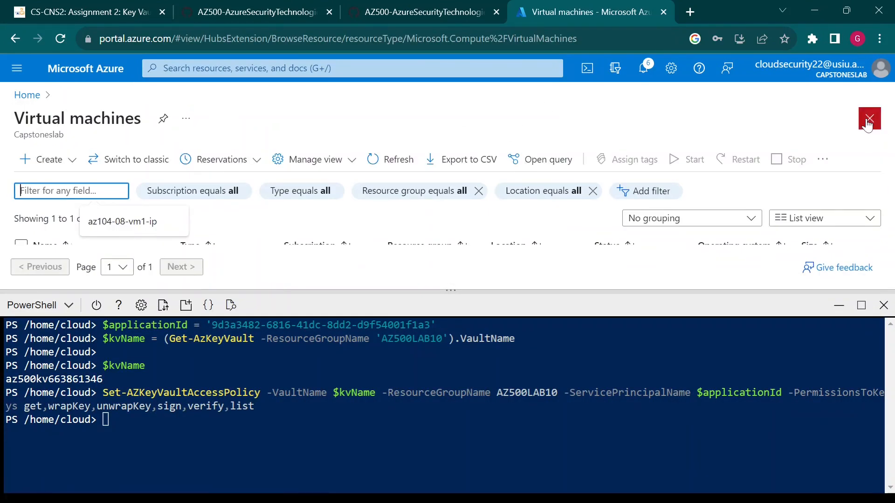
{"action": "left_click", "coordinate": [869, 120]}
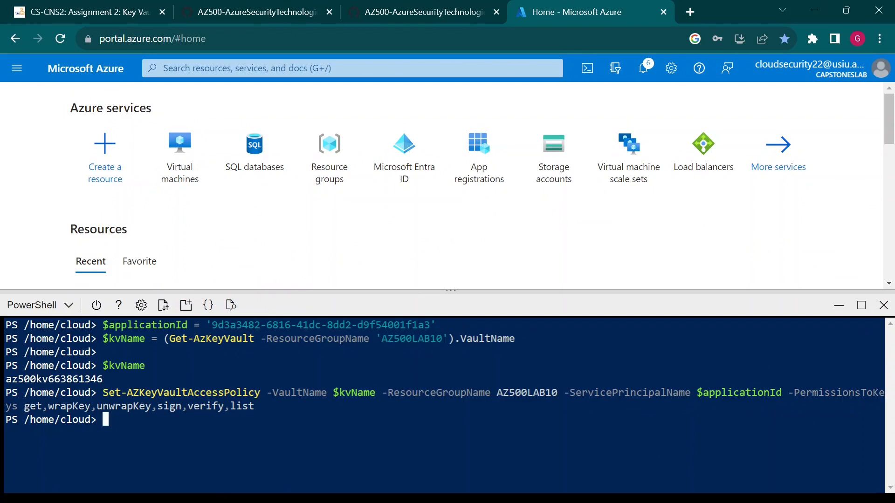
Step: Clear the terminal with cls and run Remove-AzResourceGroup -Name "AZ500LAB10" -Force -AsJob
{"action": "type", "text": "cls"}
{"action": "key", "text": "Return"}
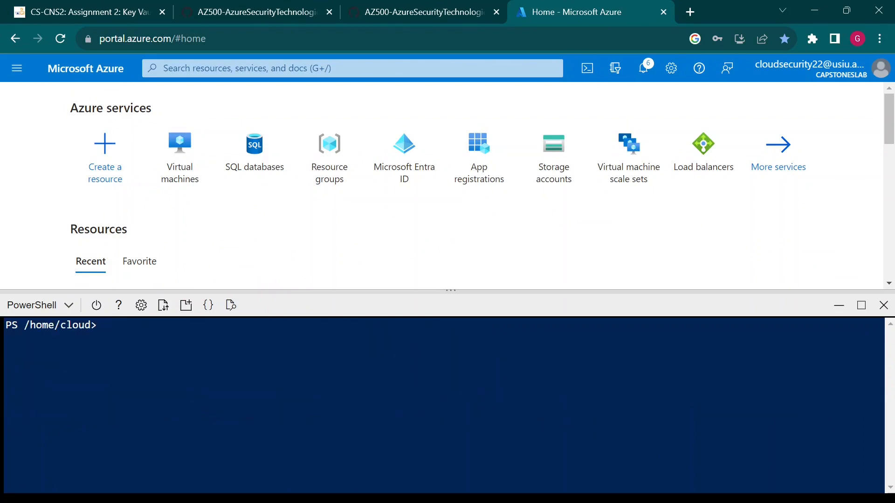
{"action": "key", "text": "ctrl+v"}
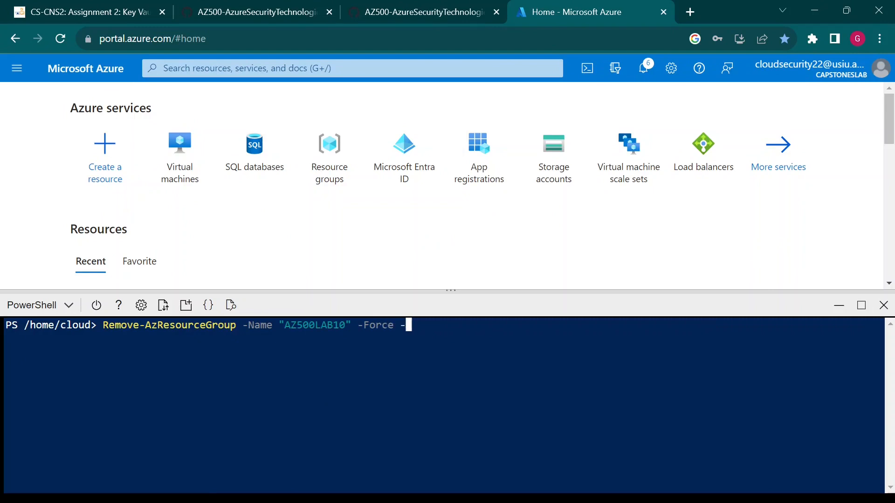
{"action": "type", "text": "AsJob"}
{"action": "key", "text": "Return"}
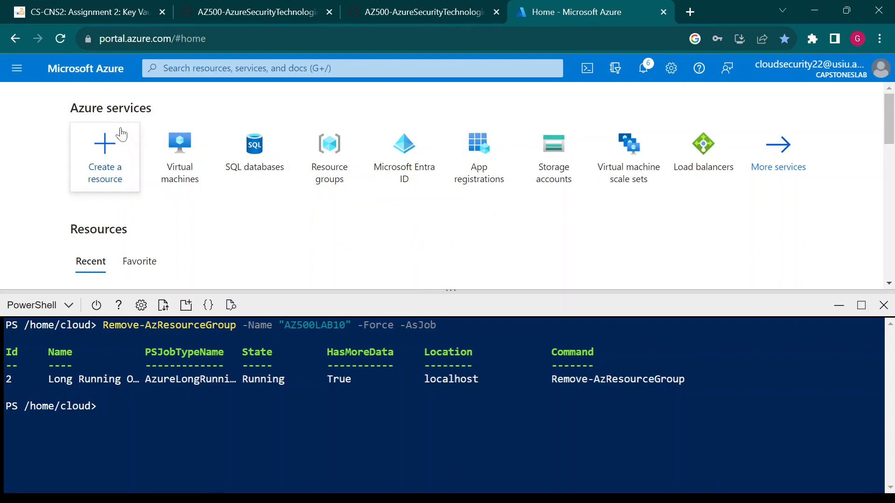
Step: Open and close the portal navigation menu while the deletion job runs
{"action": "left_click", "coordinate": [16, 69]}
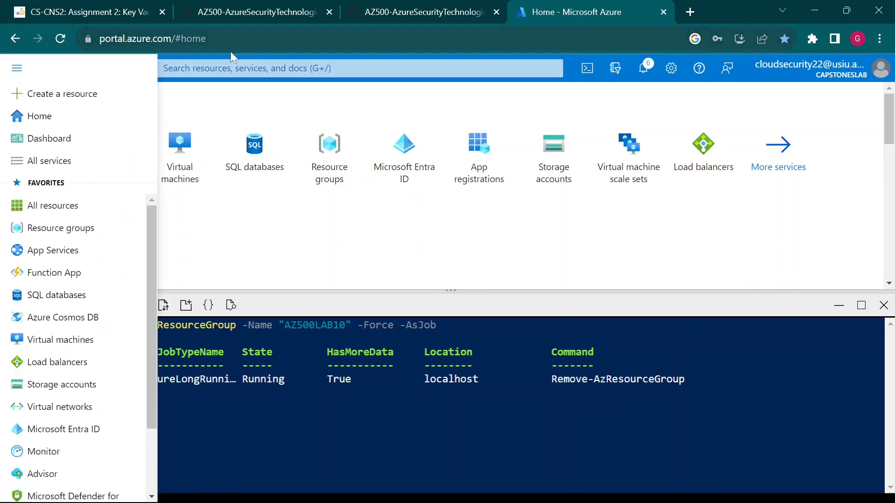
{"action": "left_click", "coordinate": [205, 69]}
{"action": "left_click", "coordinate": [12, 148]}
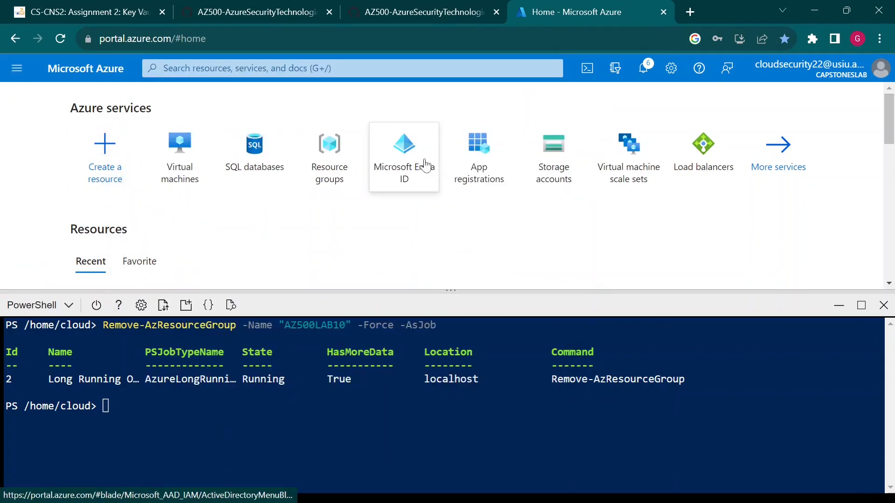
{"action": "mouse_move", "coordinate": [422, 161]}
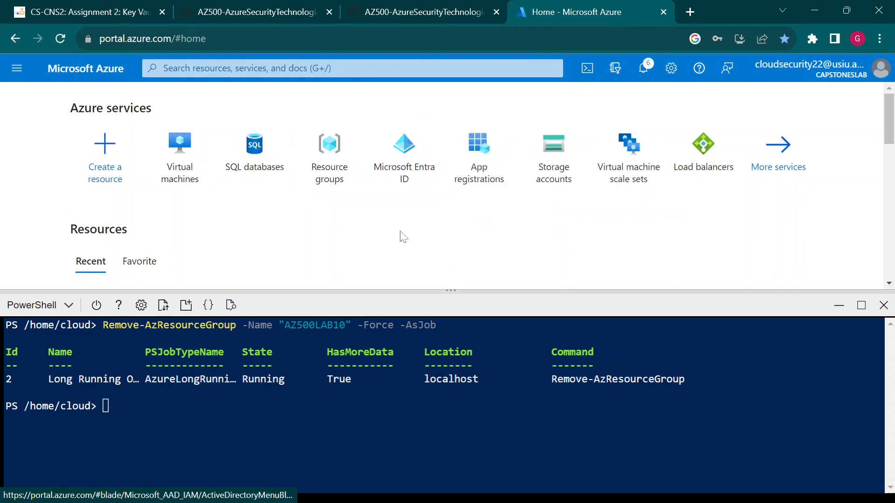
{"action": "mouse_move", "coordinate": [510, 502]}
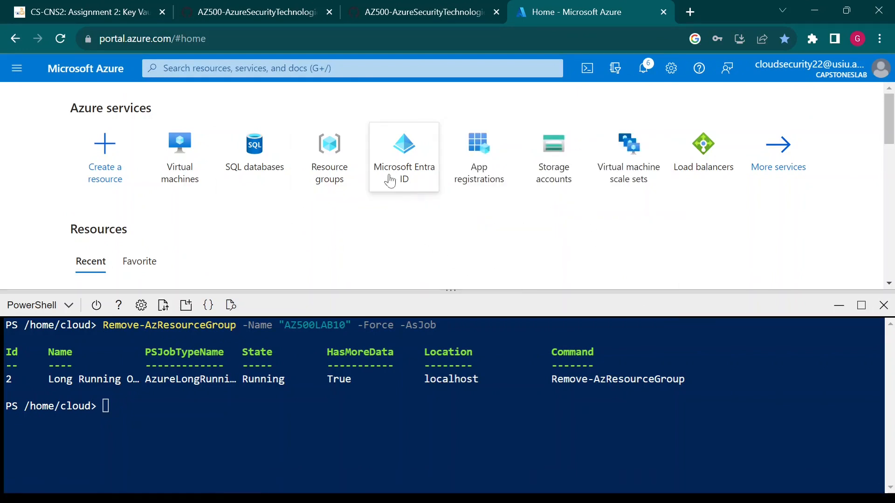
{"action": "mouse_move", "coordinate": [440, 199]}
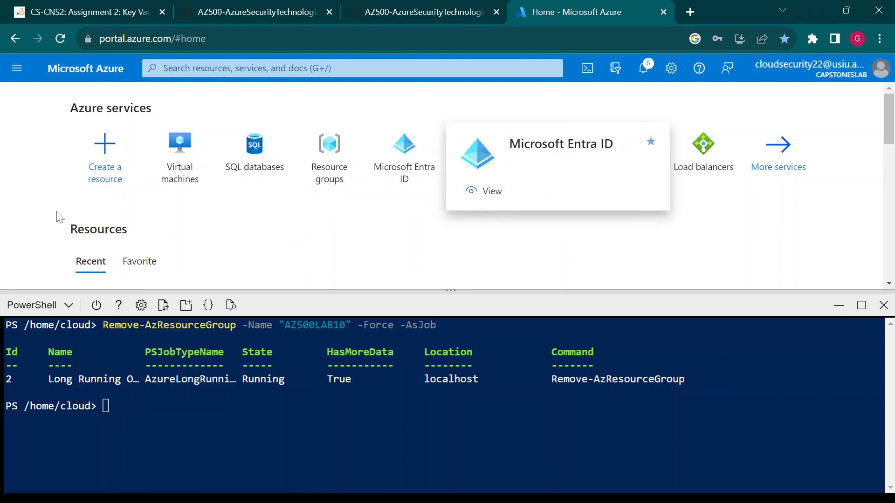